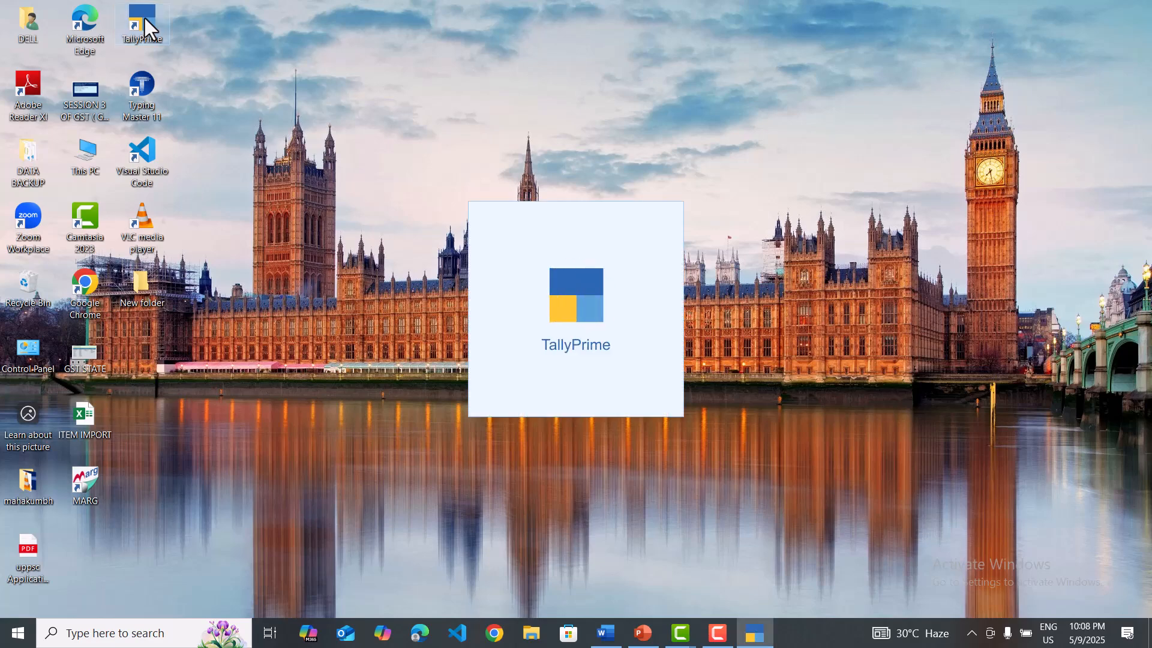
# Step: Continue in educational mode and open the company RSM EDUCATION 30
pyautogui.press('t')
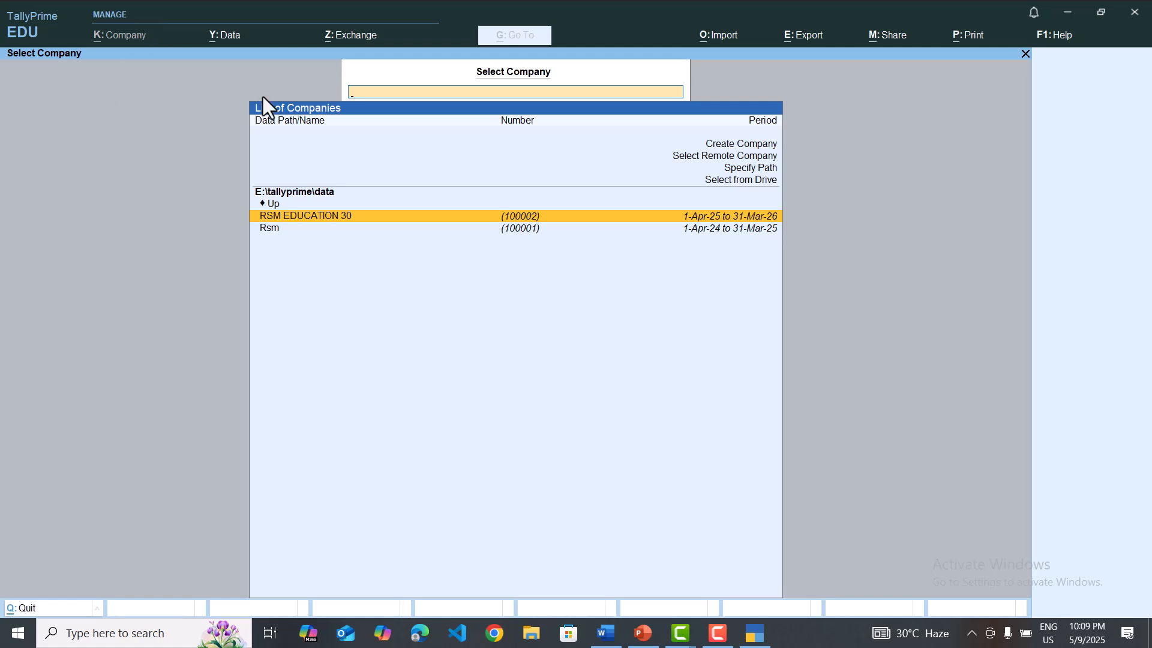
pyautogui.click(317, 215)
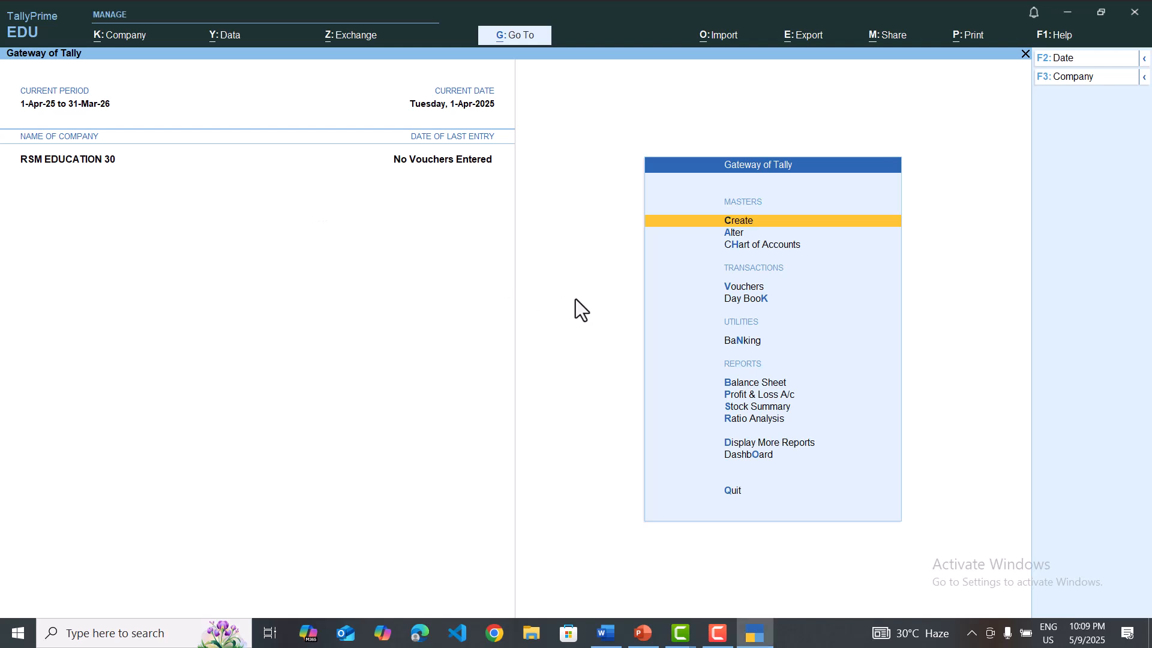
# Step: Switch to the Illustration document in Word and review the balance sheet, debtor and creditor tables, up to the Capital entry
pyautogui.click(603, 635)
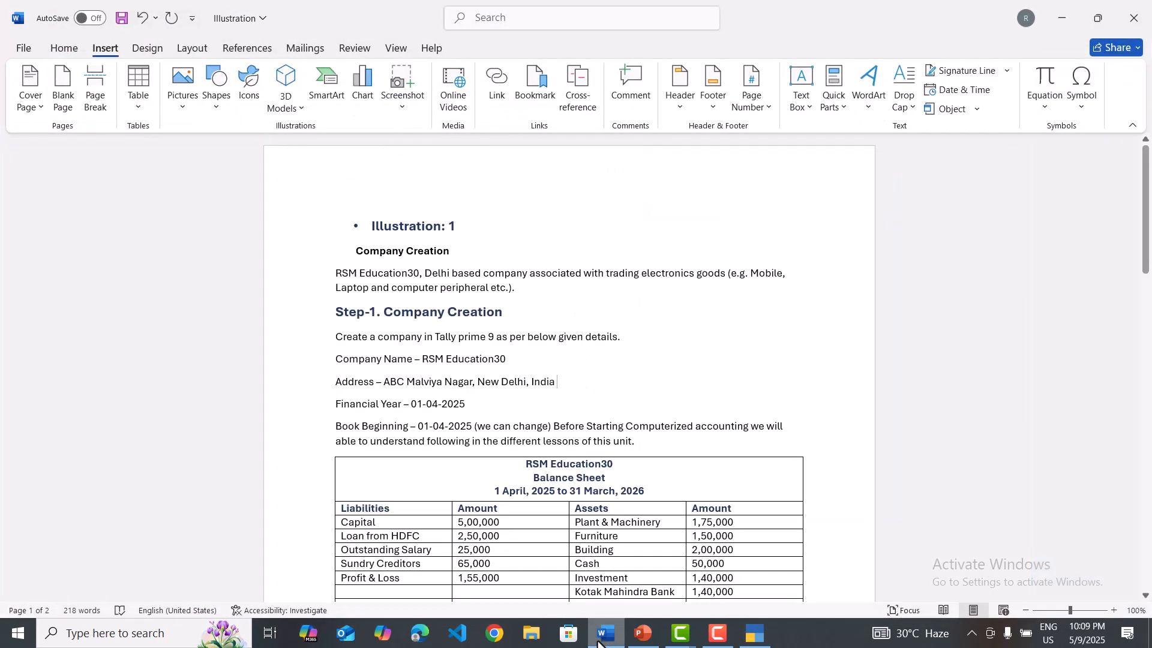
pyautogui.click(520, 507)
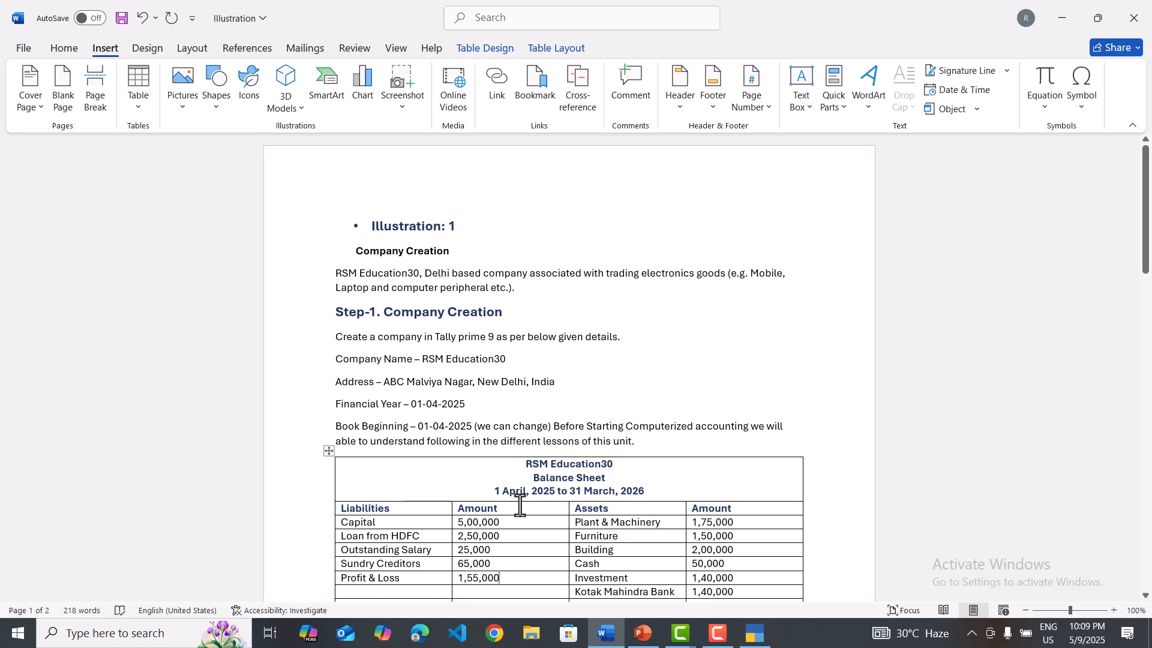
pyautogui.scroll(-3, 519, 506)
pyautogui.click(520, 506)
pyautogui.scroll(-5, 519, 506)
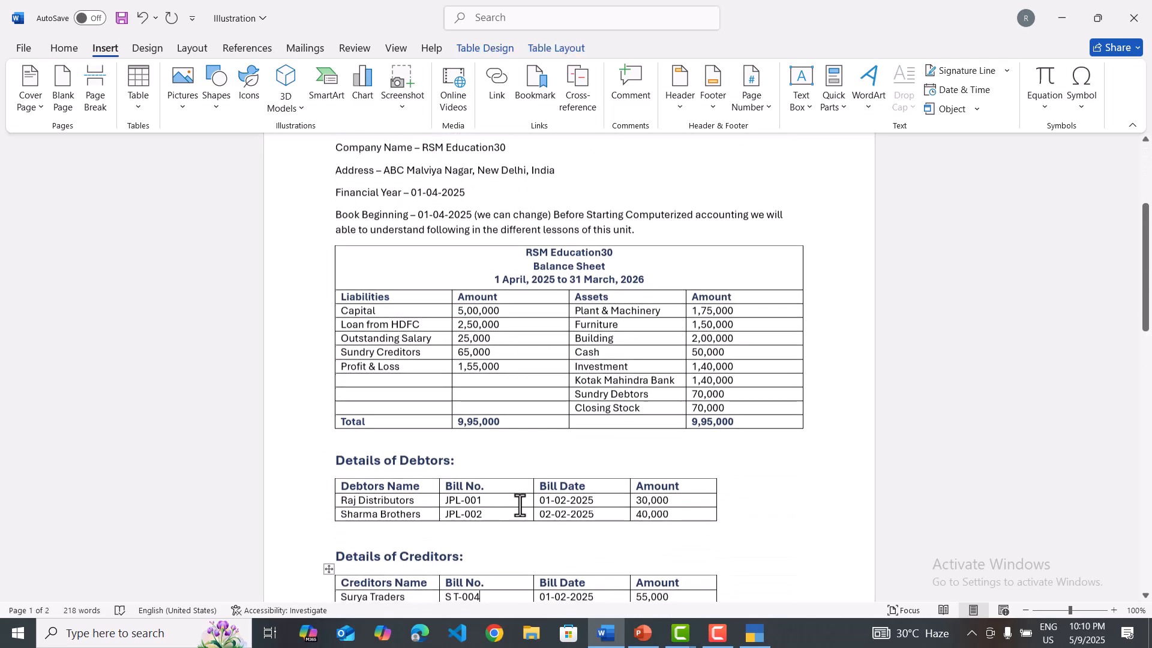
pyautogui.click(520, 506)
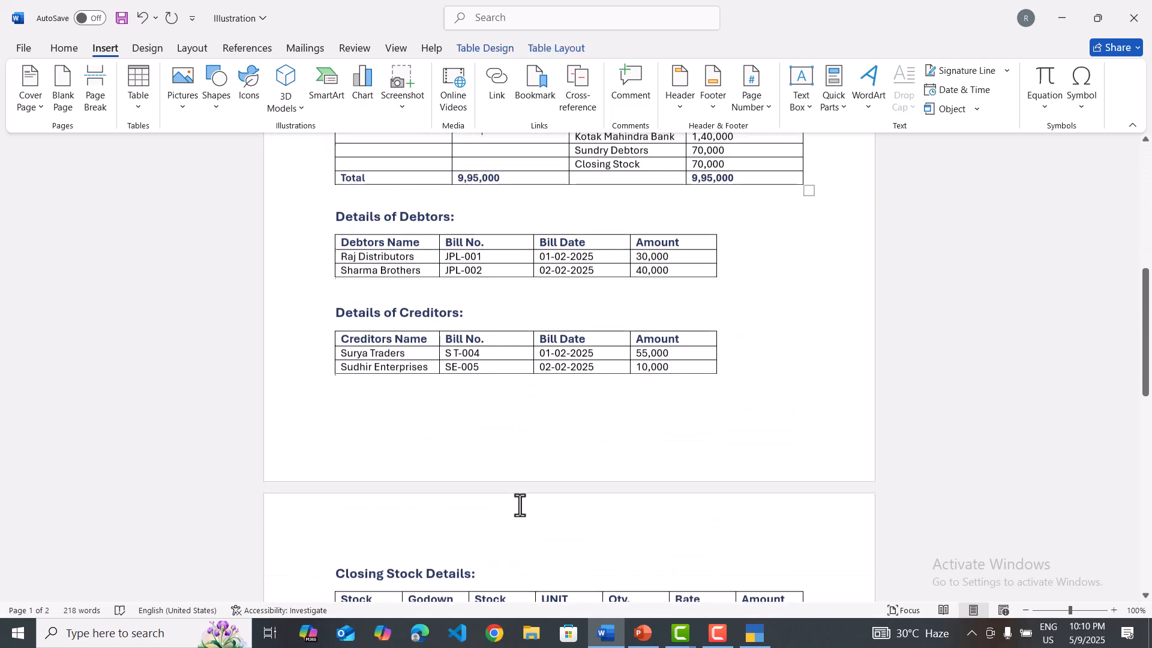
pyautogui.scroll(2, 520, 505)
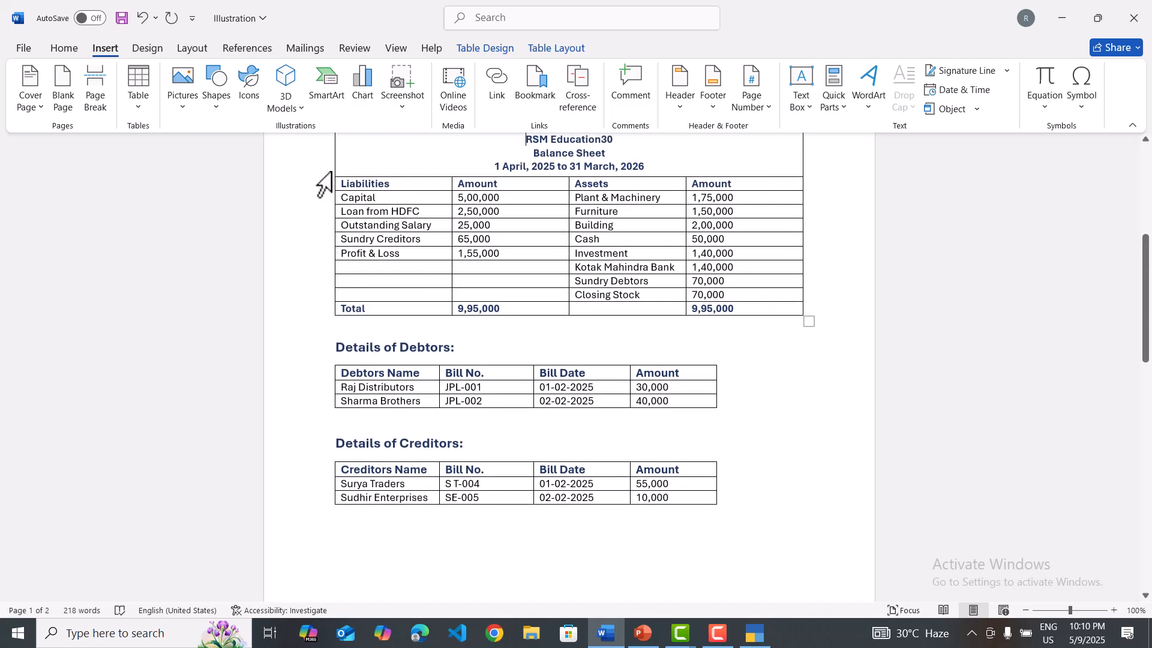
pyautogui.doubleClick(338, 197)
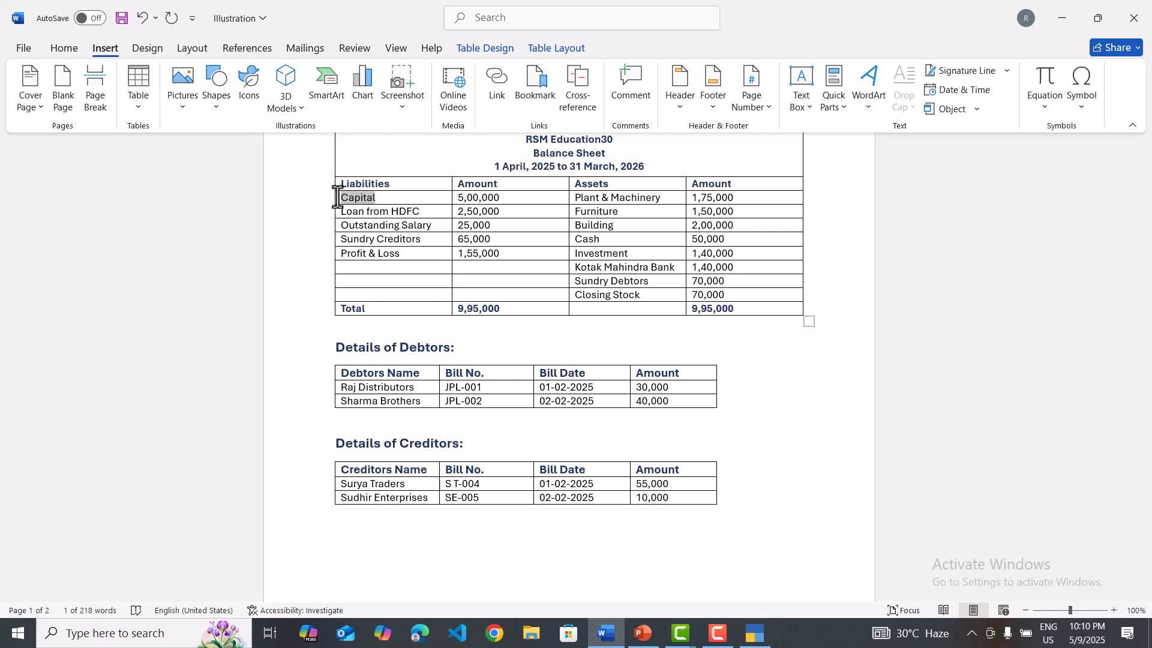
# Step: Switch back to TallyPrime and open multiple ledger creation from the Chart of Accounts for ledgers
pyautogui.hotkey('alt', 'Tab')
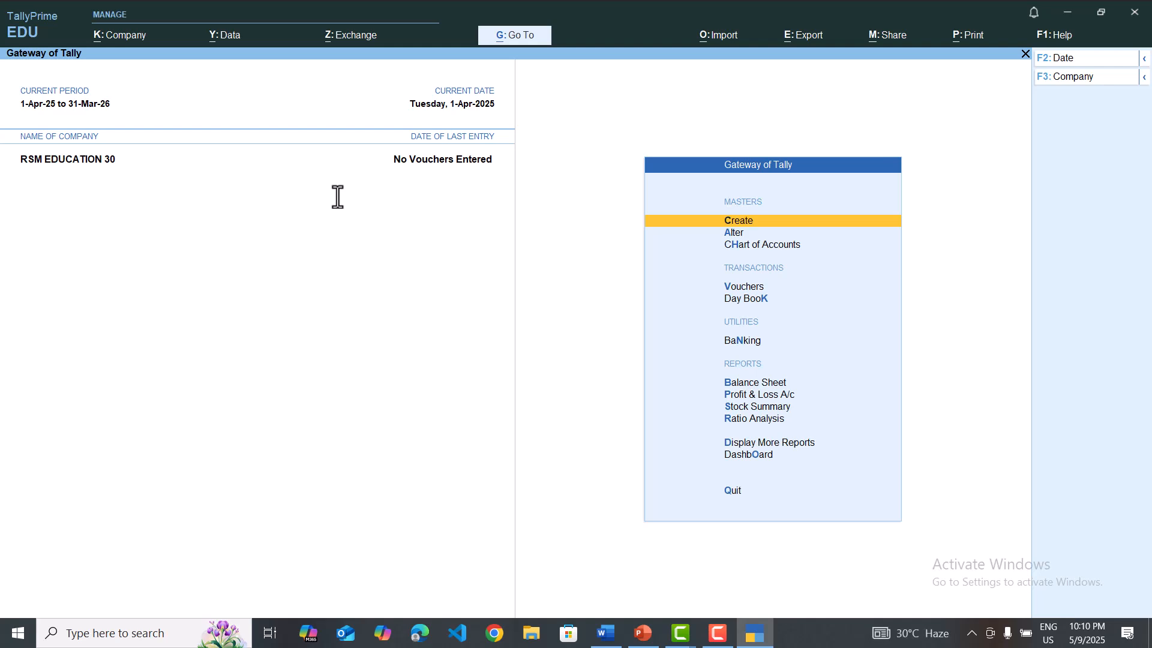
pyautogui.press('Down')
pyautogui.press('Down')
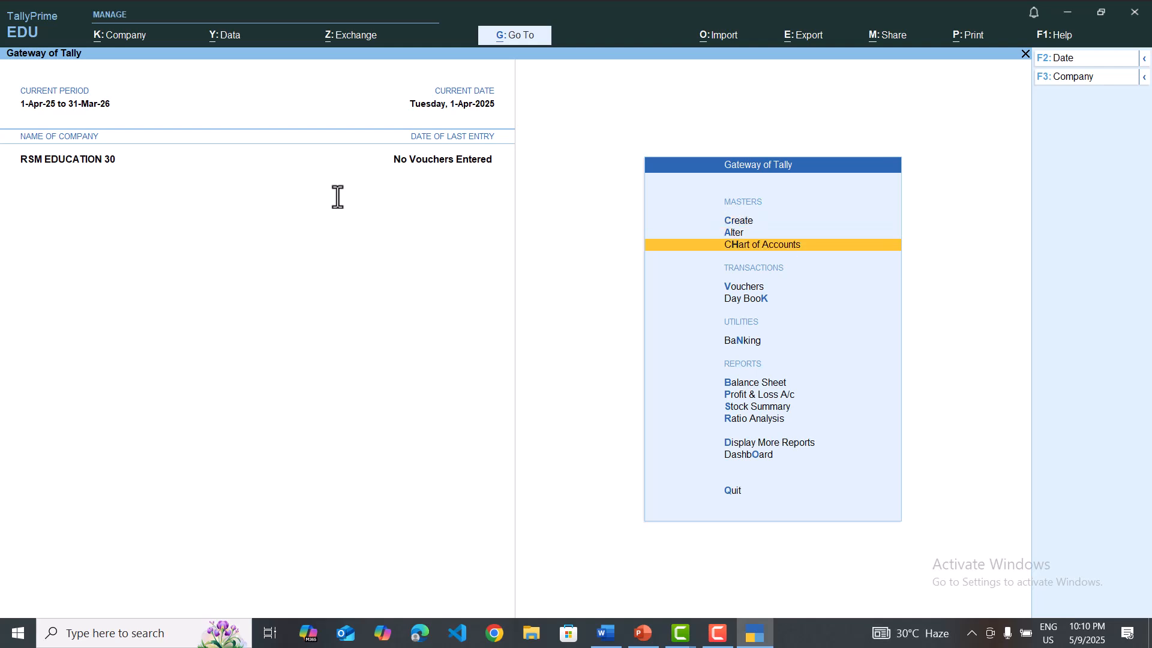
pyautogui.press('Return')
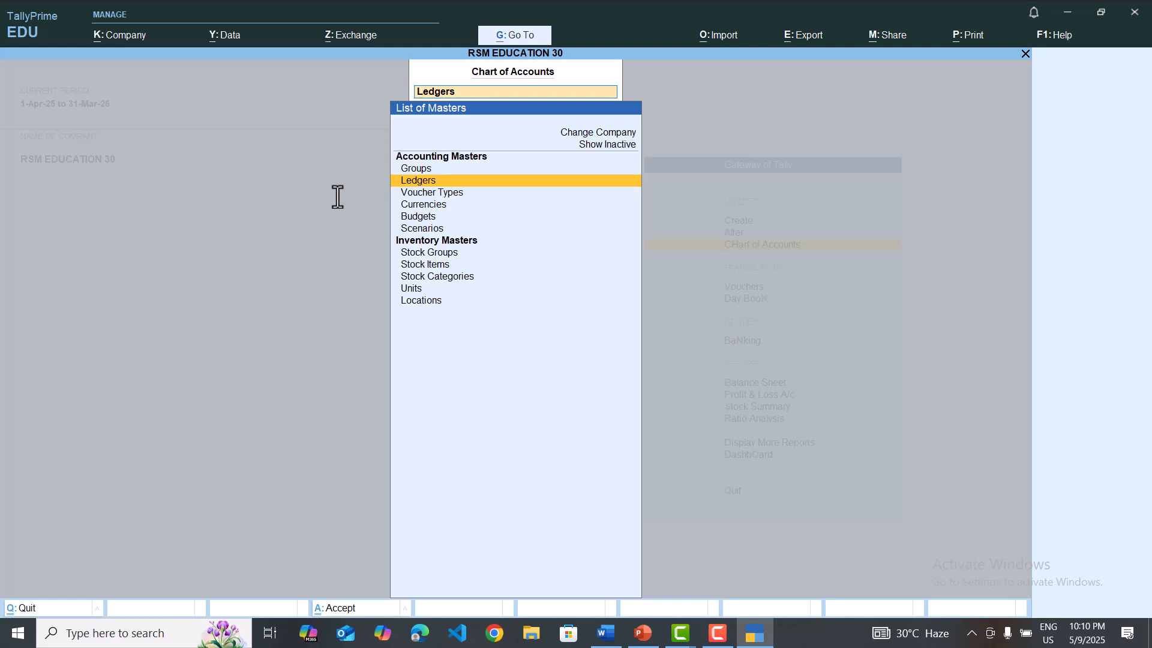
pyautogui.press('Return')
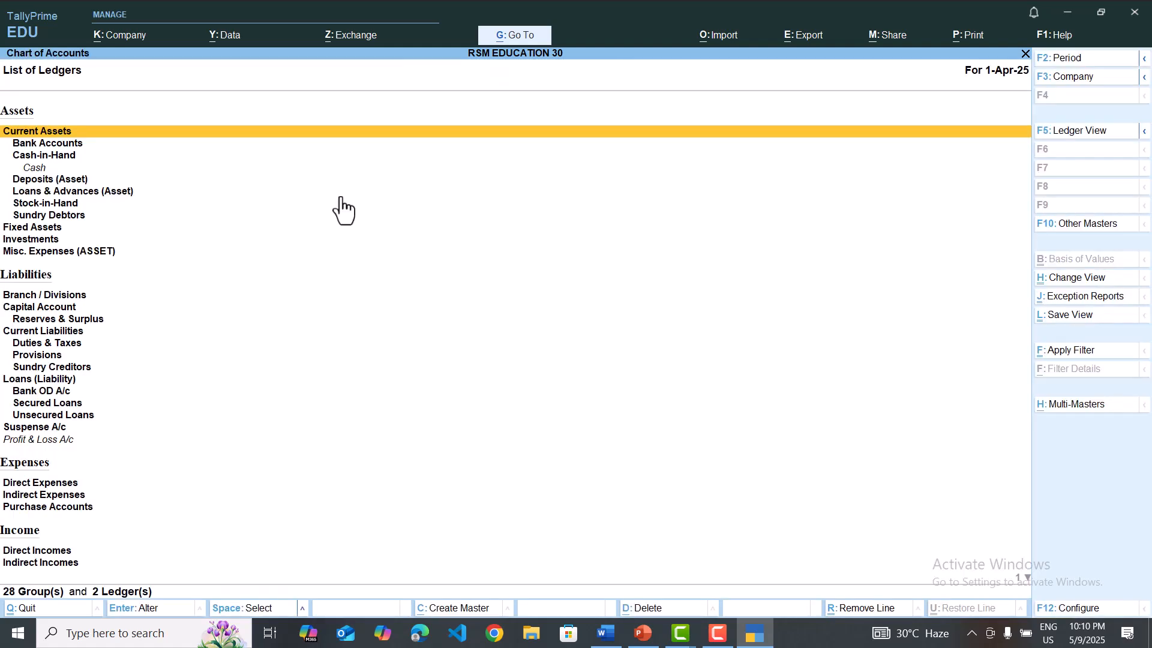
pyautogui.click(1062, 410)
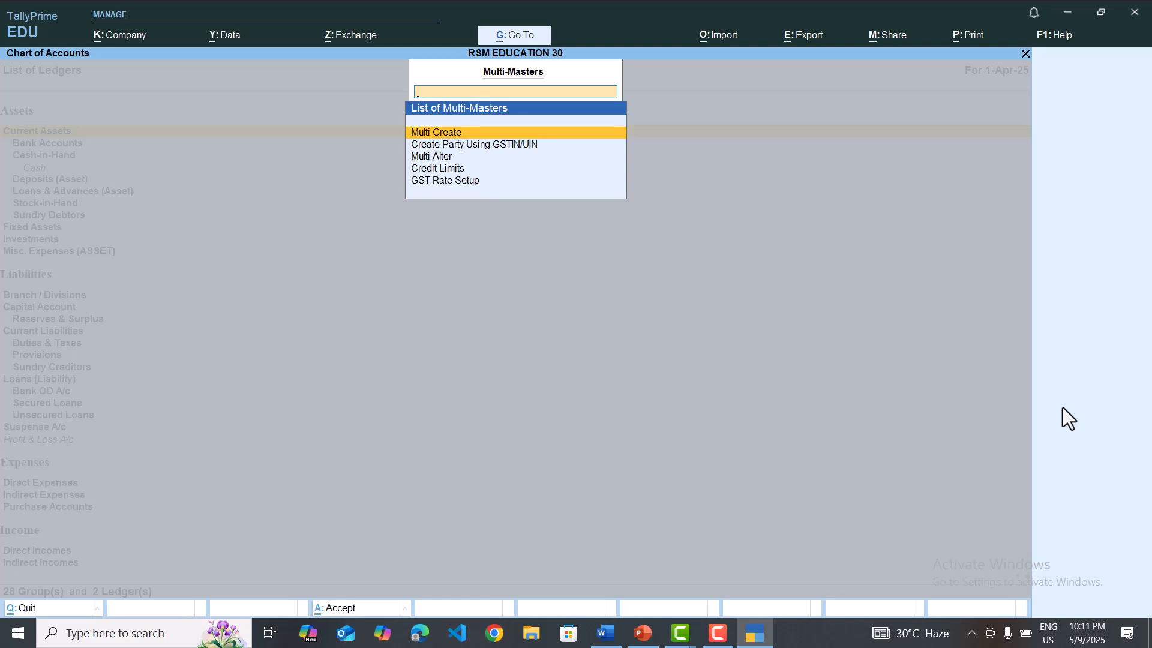
pyautogui.press('Return')
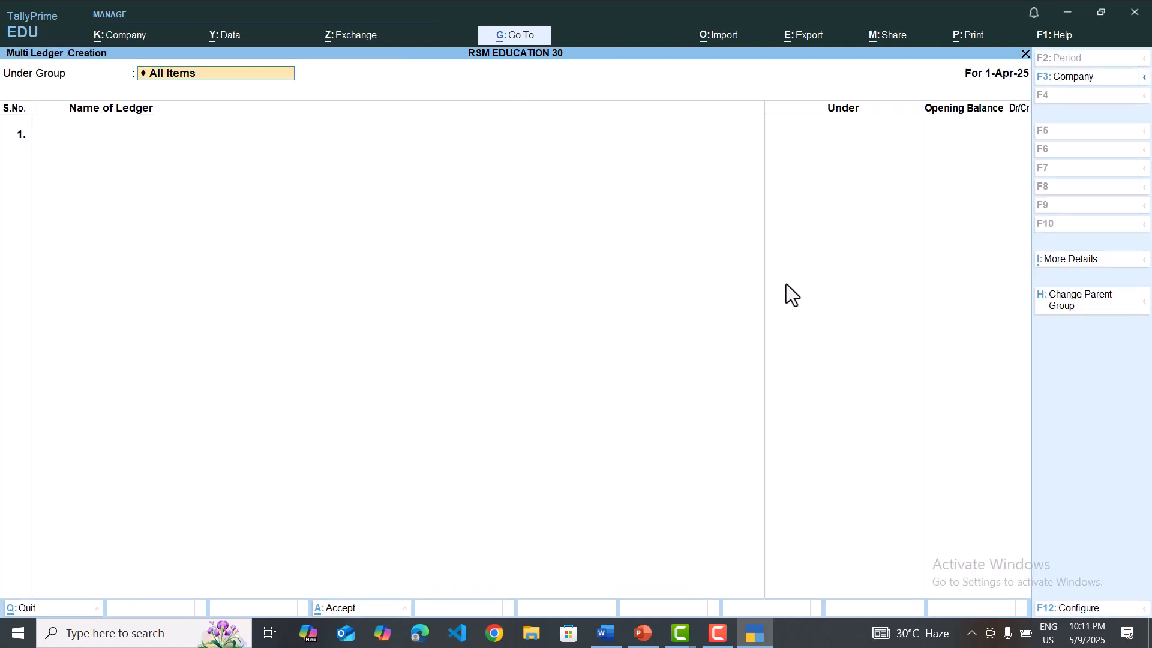
# Step: Set the parent group for the new ledgers to All Items
pyautogui.click(260, 75)
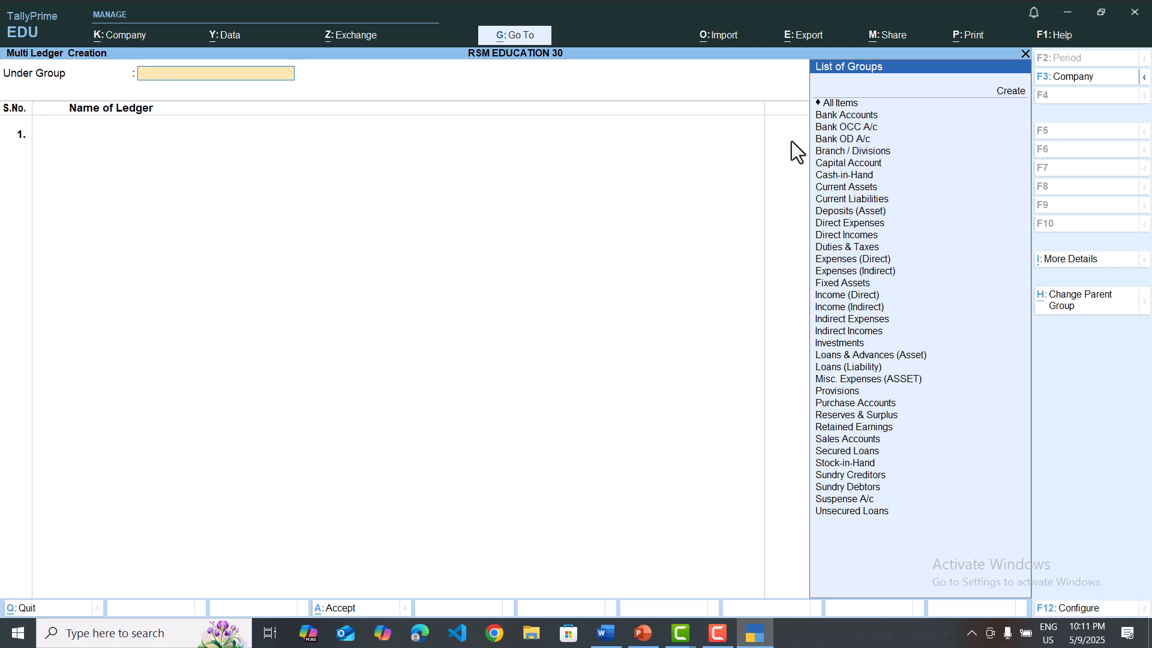
pyautogui.click(841, 103)
pyautogui.click(840, 103)
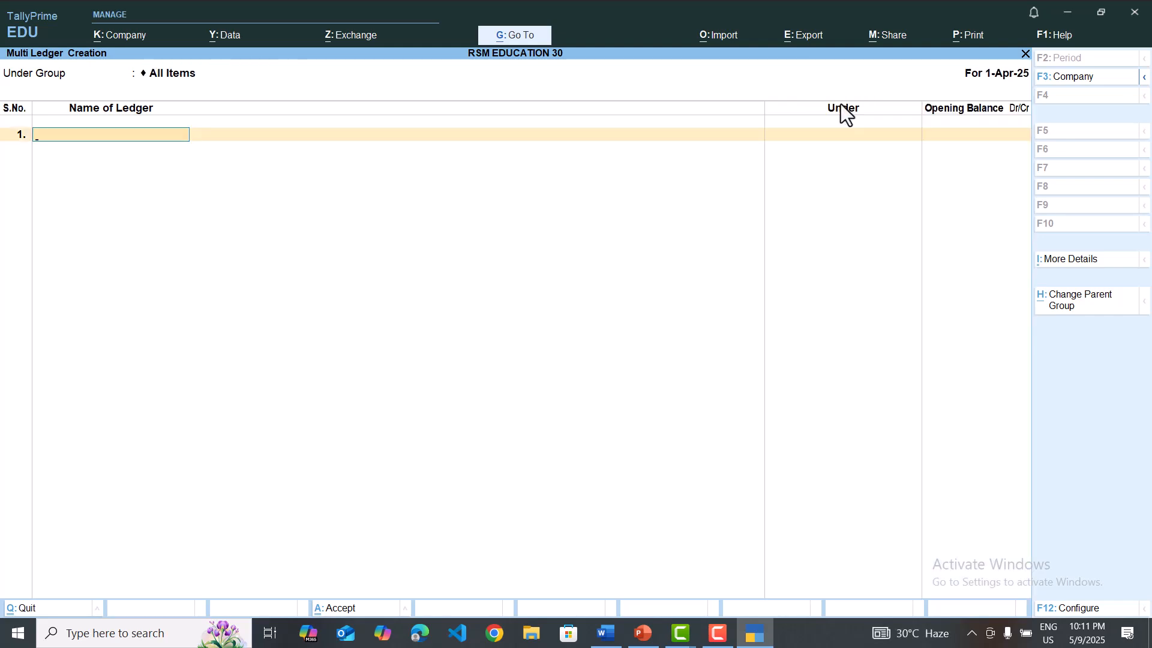
# Step: Add the ledger Capital A/c under Capital Account with an opening balance of 5,00,000 Cr
pyautogui.write('Capital A/c')
pyautogui.press('Return')
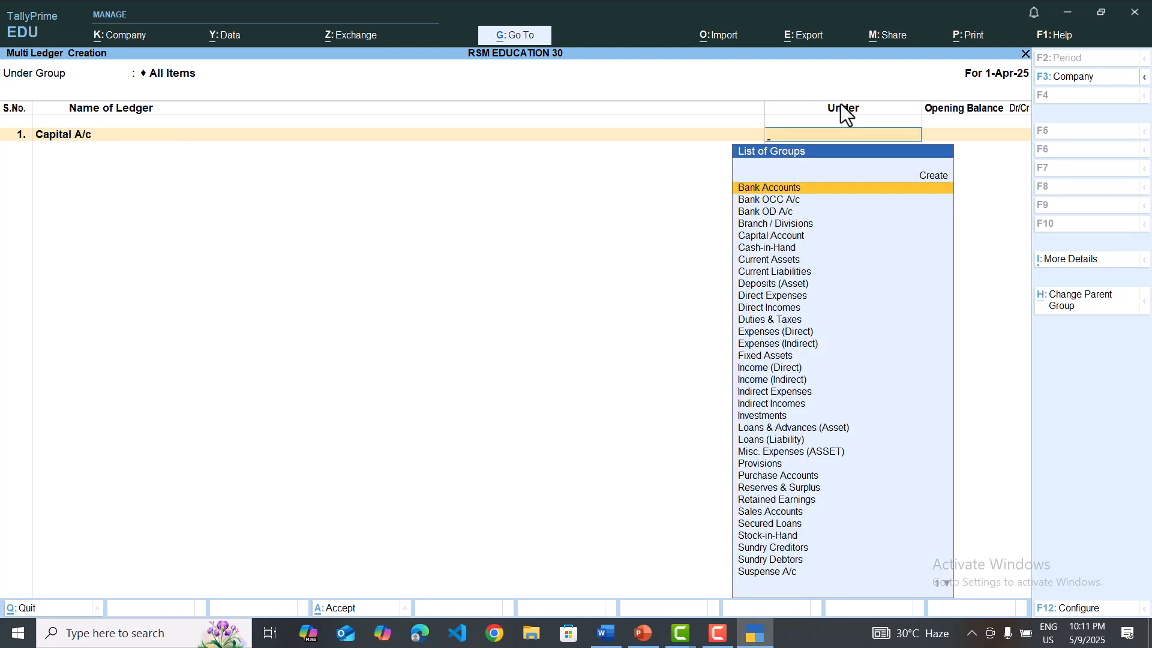
pyautogui.write('Capi')
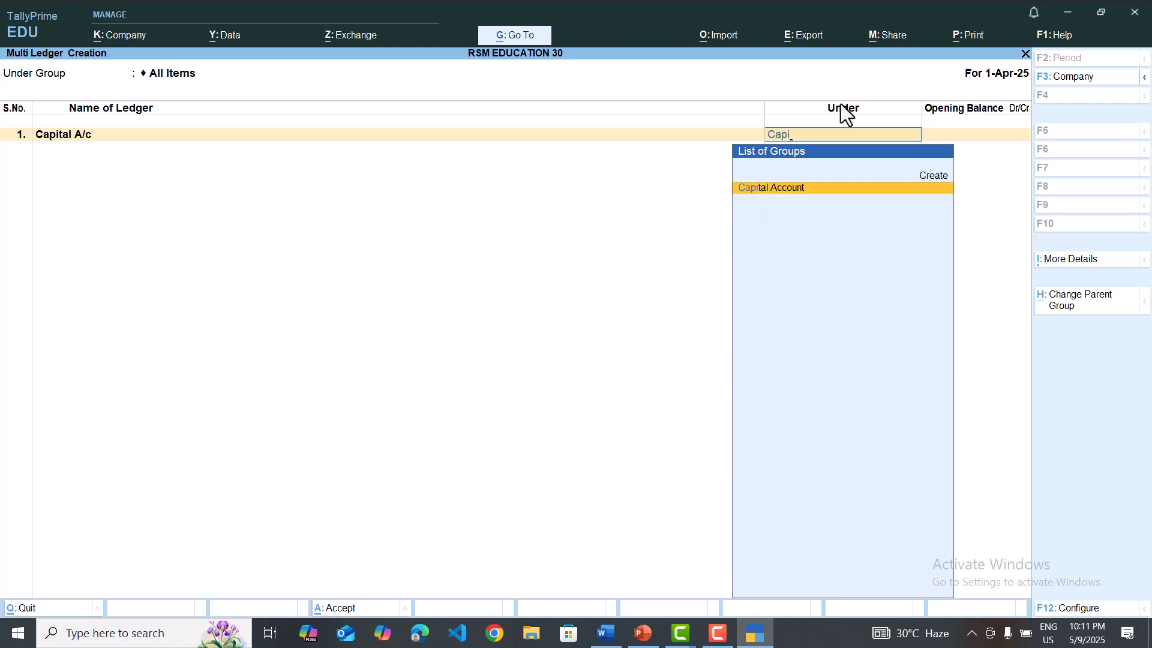
pyautogui.press('Return')
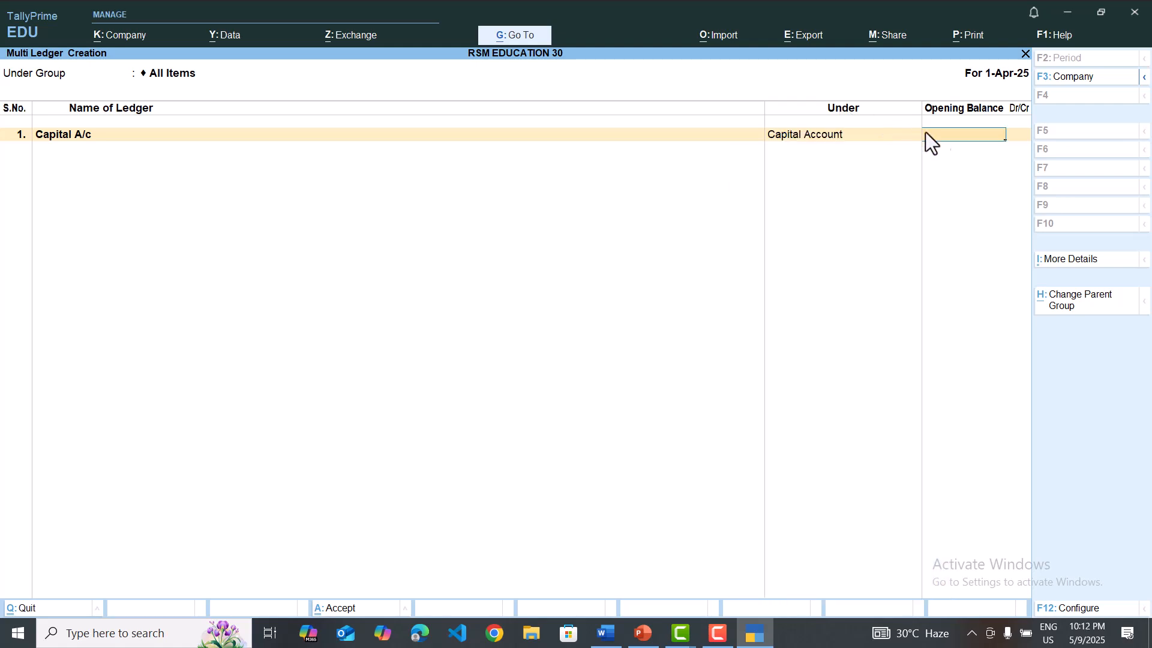
pyautogui.write('50000')
pyautogui.press('Return')
pyautogui.press('Return')
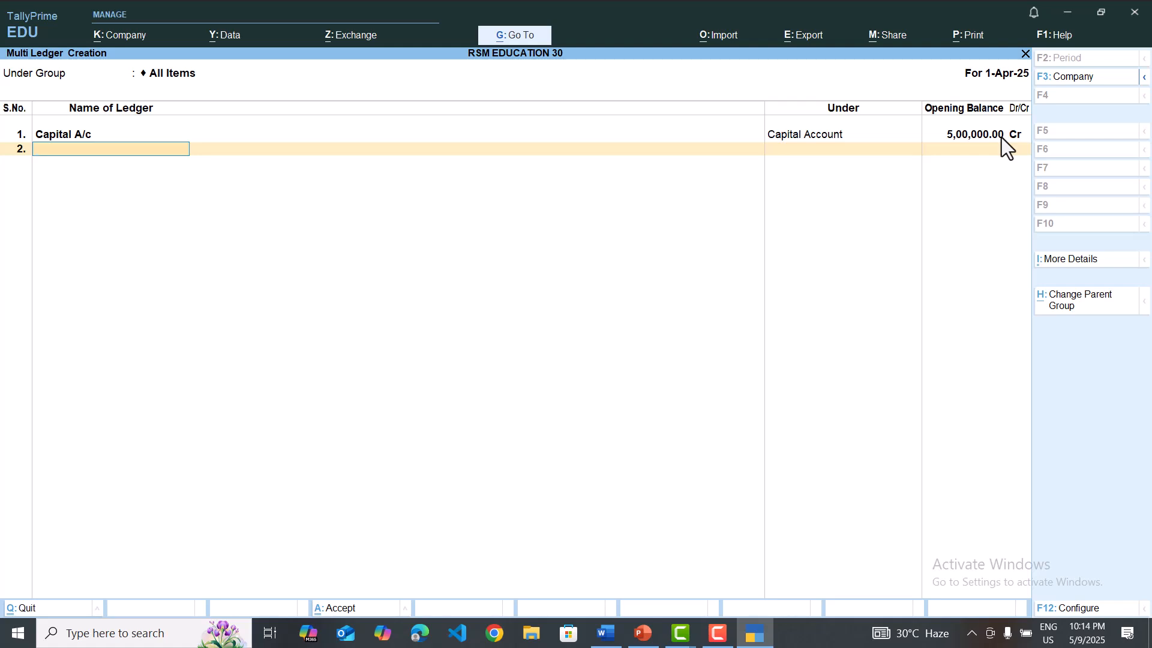
# Step: Copy the name Loan from HDFC from the Word balance sheet into the second ledger row and place it under Secured Loans
pyautogui.hotkey('alt', 'Tab')
pyautogui.moveTo(420, 213); pyautogui.dragTo(344, 213)
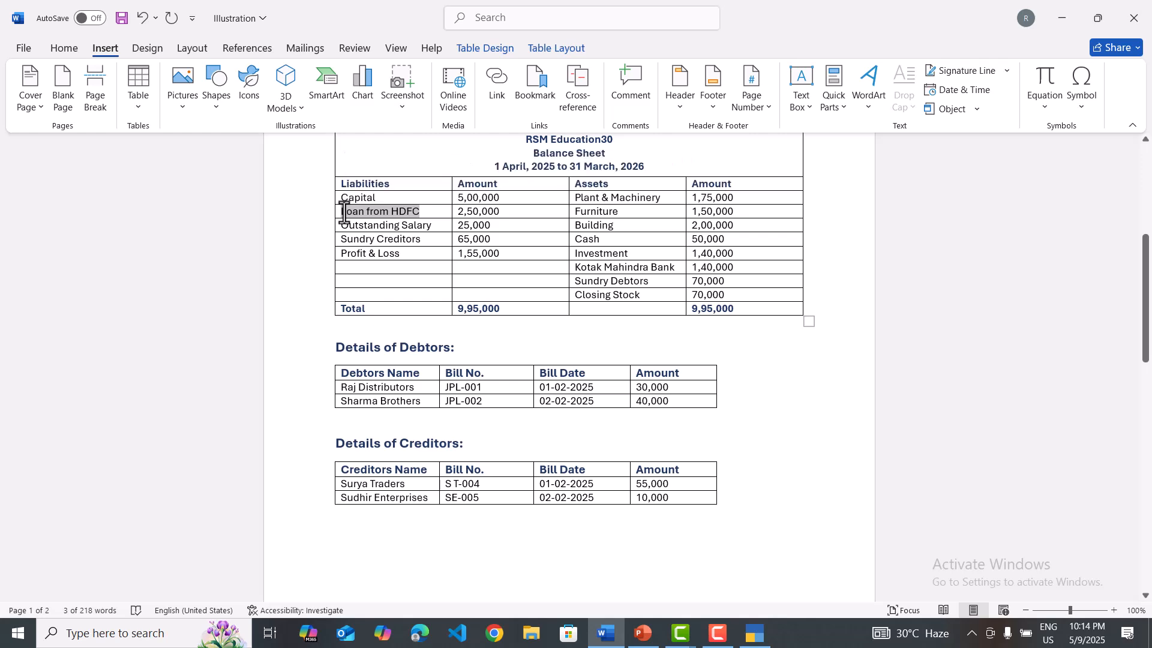
pyautogui.hotkey('alt', 'Tab')
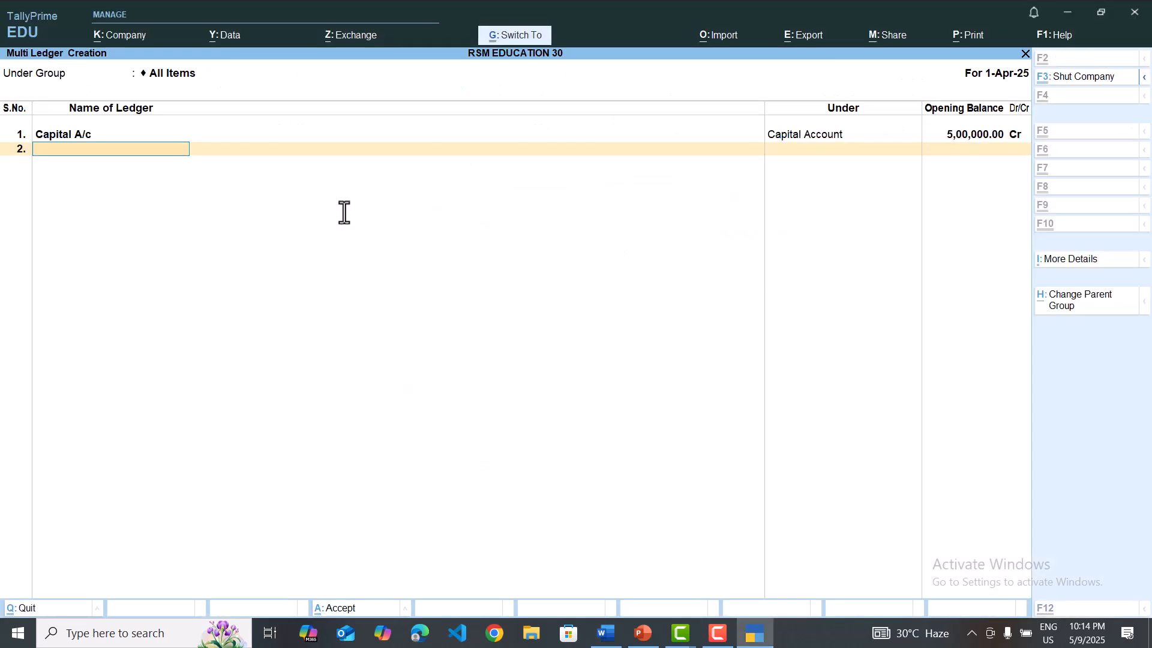
pyautogui.hotkey('ctrl', 'alt', 'v')
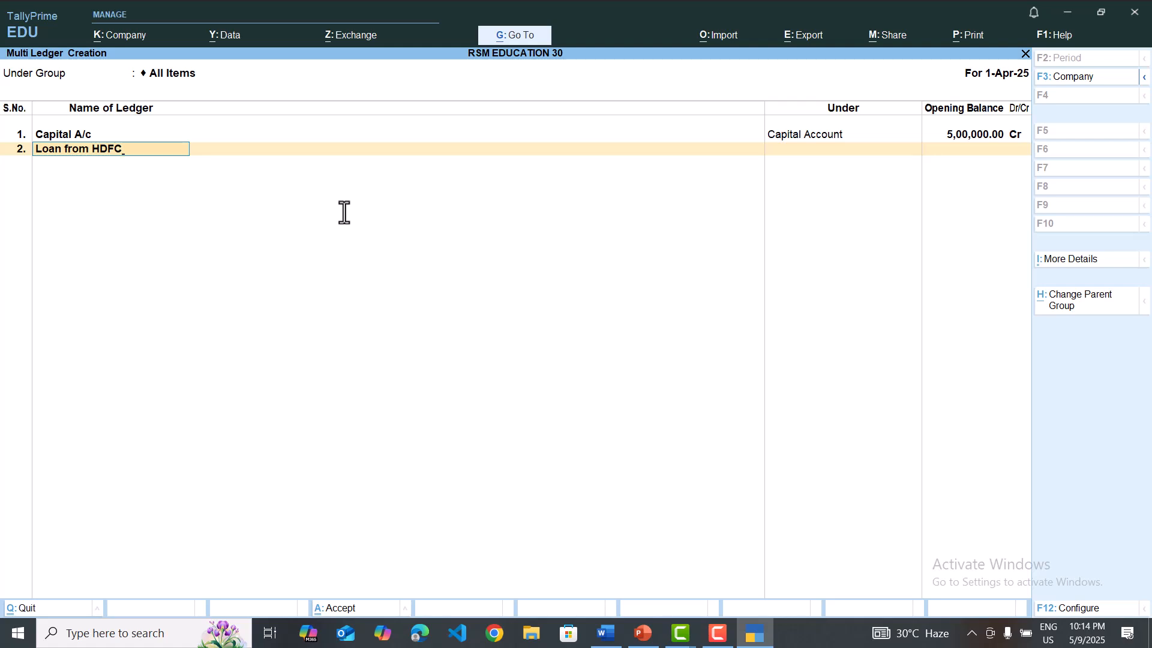
pyautogui.press('Return')
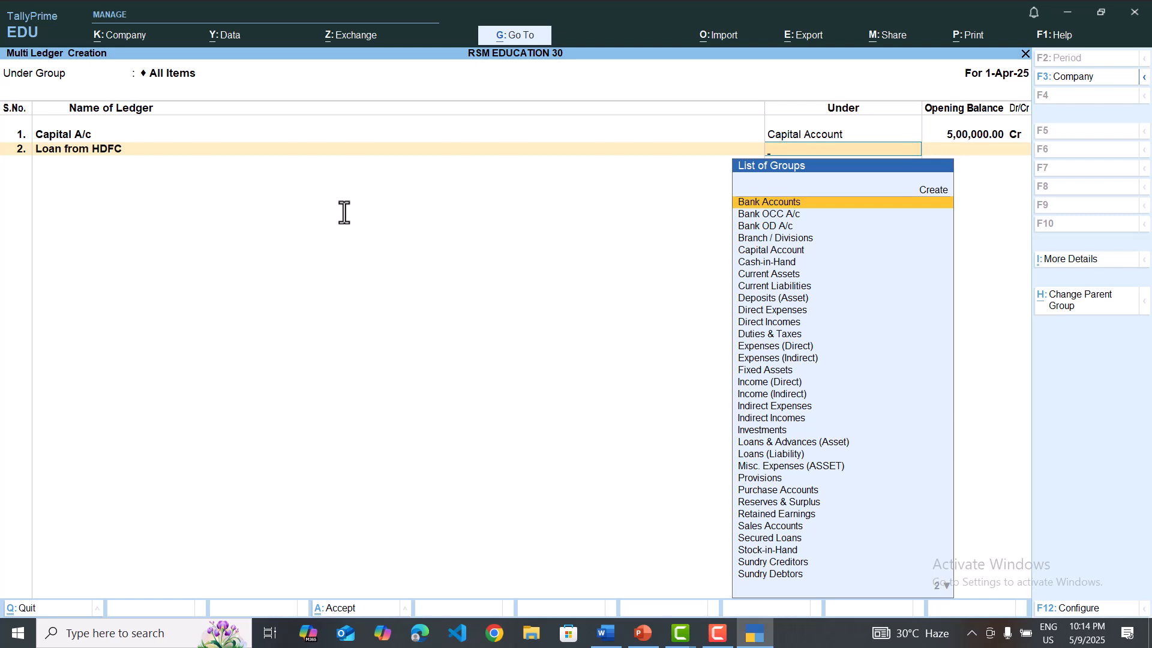
pyautogui.write('Lo')
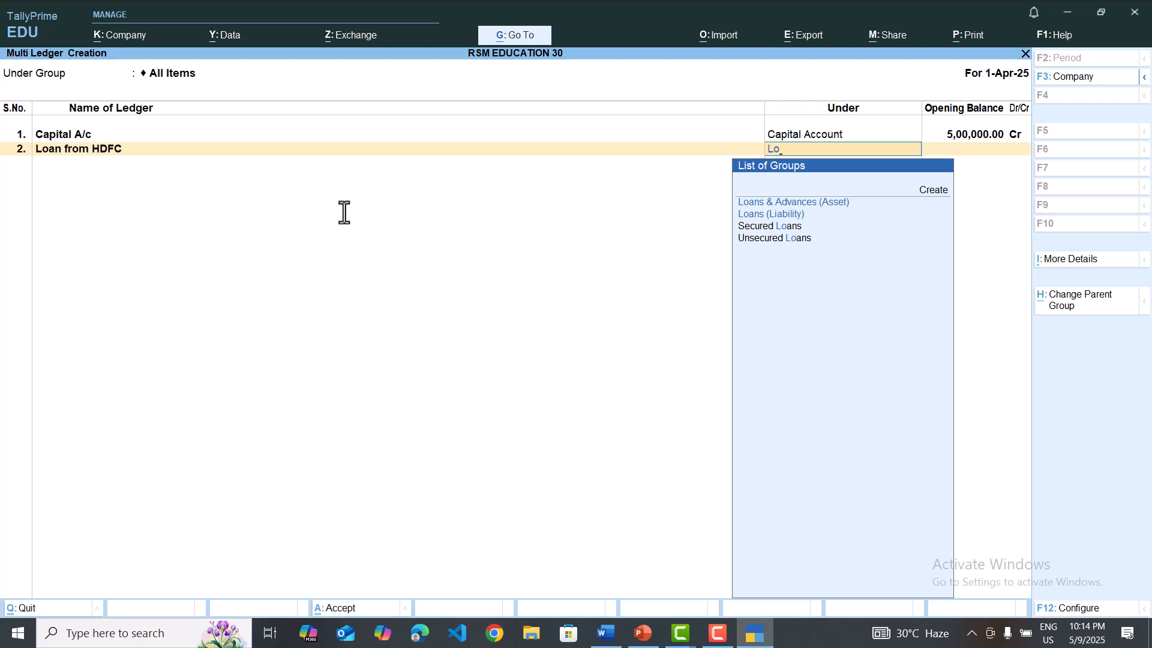
pyautogui.press('Down')
pyautogui.press('Down')
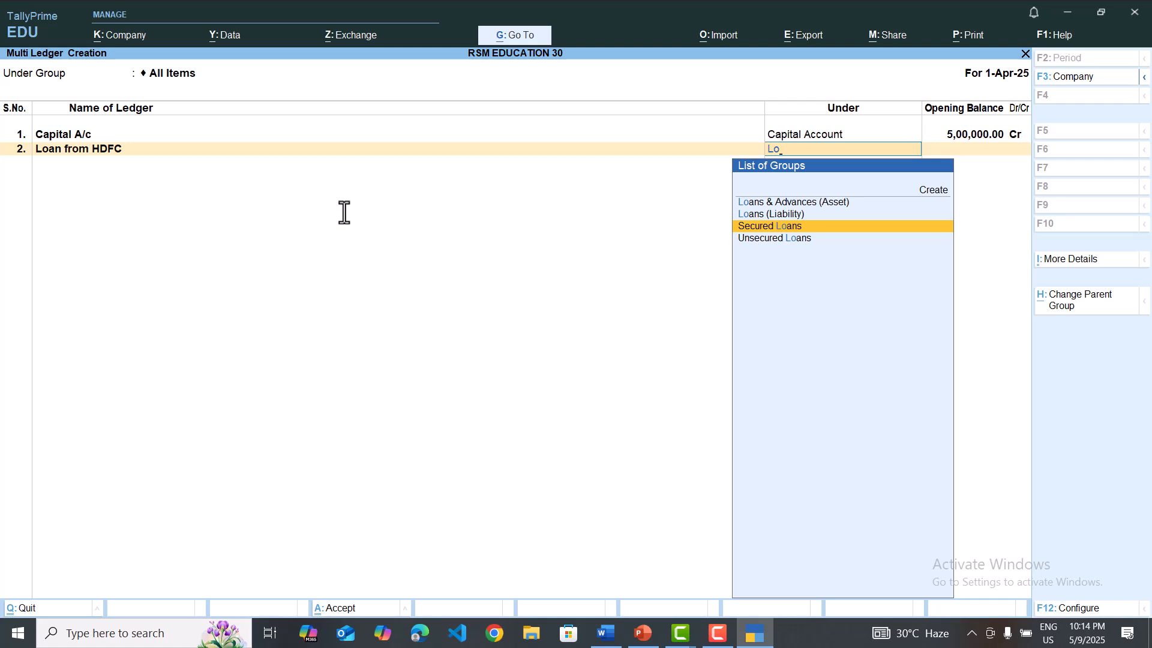
pyautogui.press('Return')
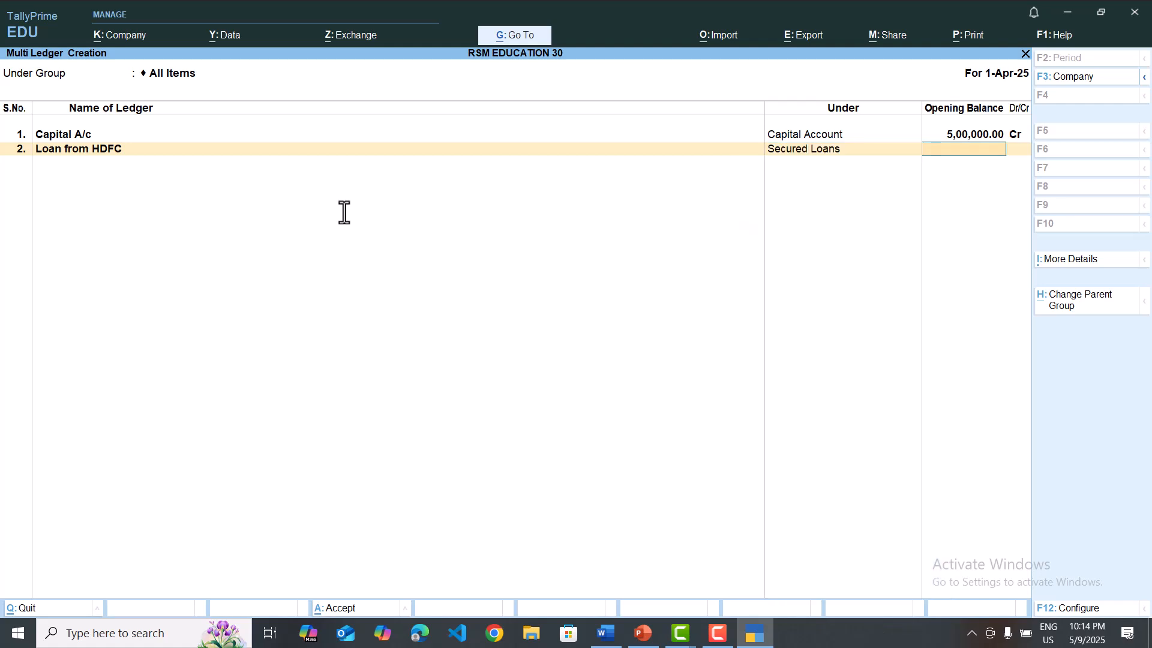
# Step: Check the HDFC loan amount in the Word balance sheet and enter 2,50,000 Cr as its ledger opening balance
pyautogui.hotkey('alt', 'Tab')
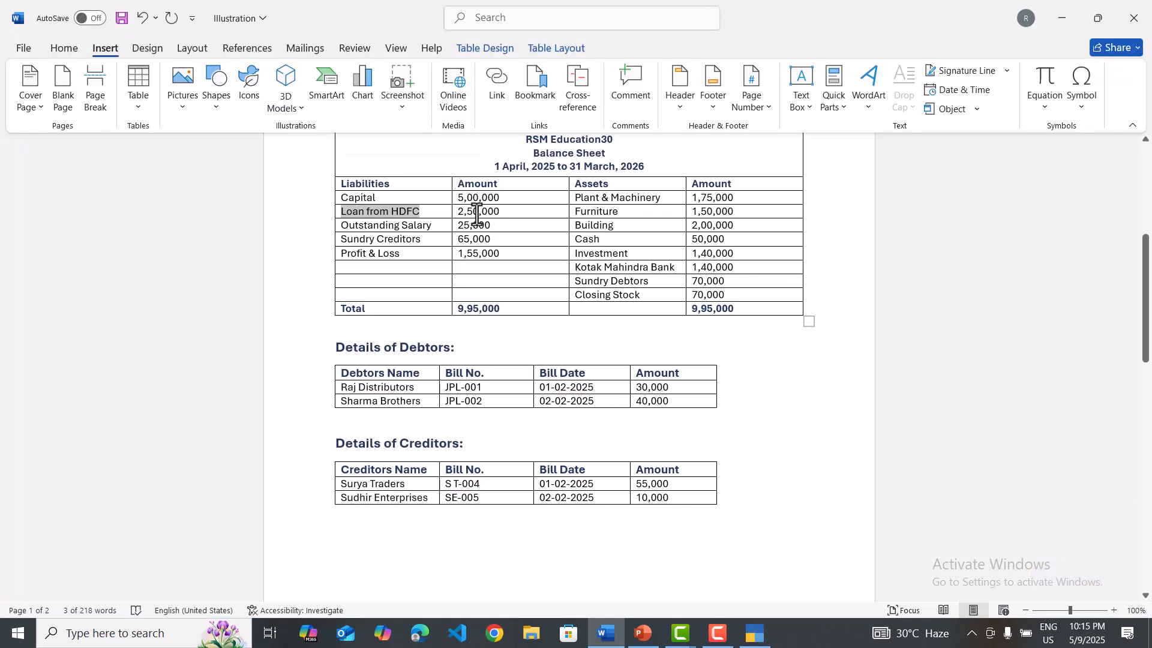
pyautogui.hotkey('alt', 'Tab')
pyautogui.write('25000')
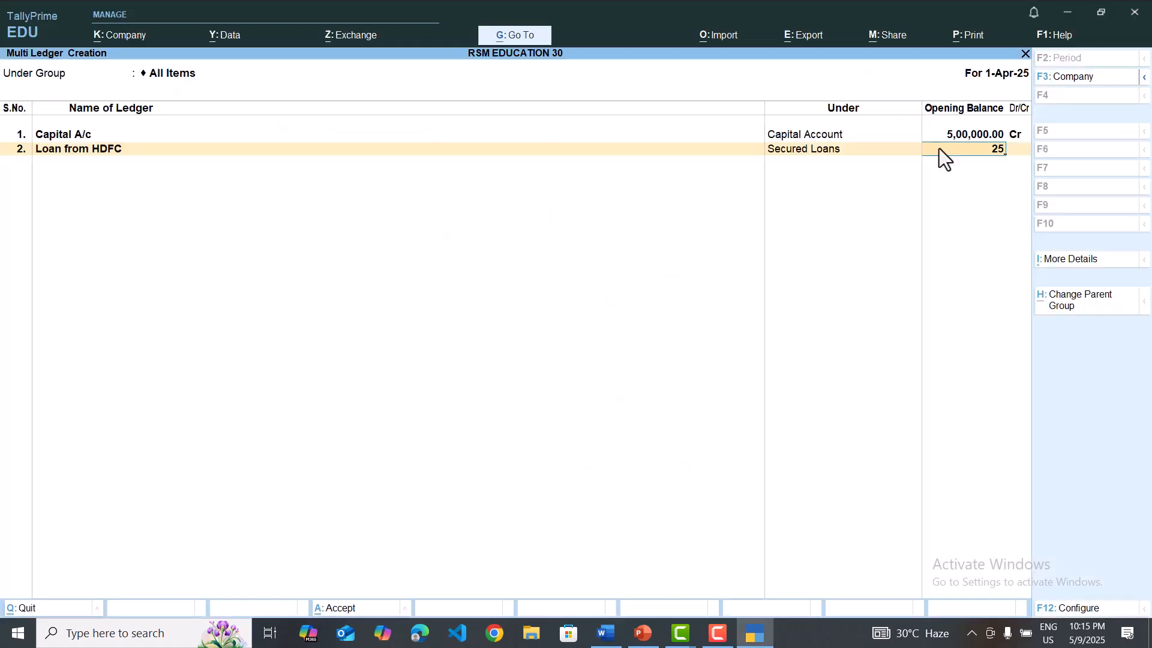
pyautogui.press('Return')
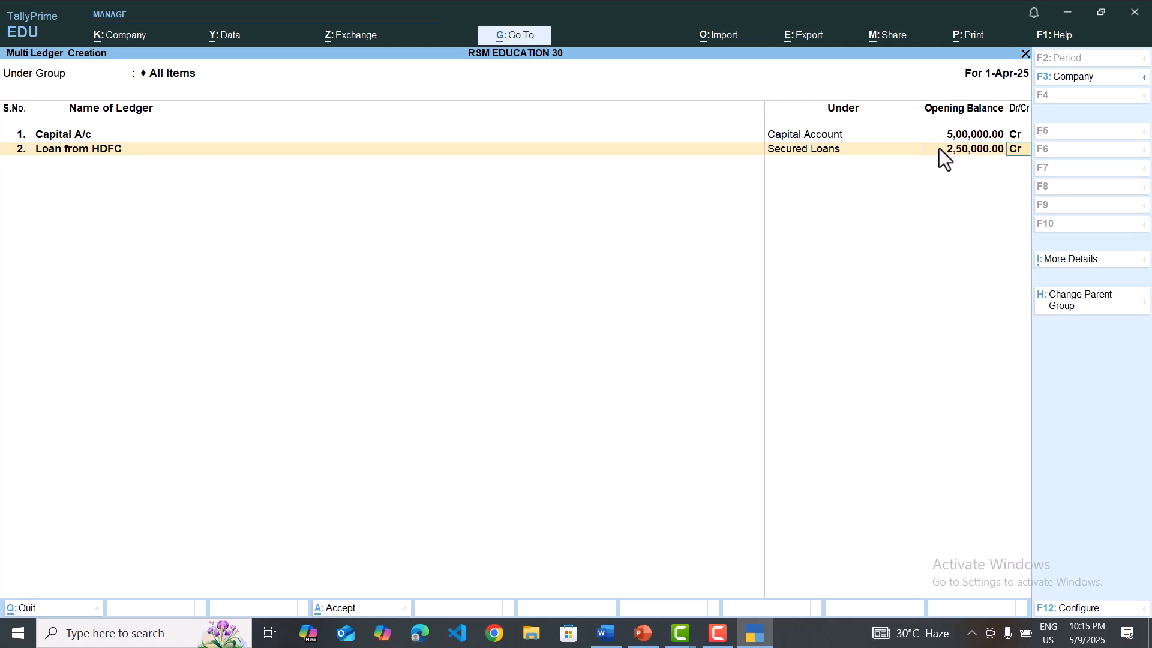
pyautogui.press('Return')
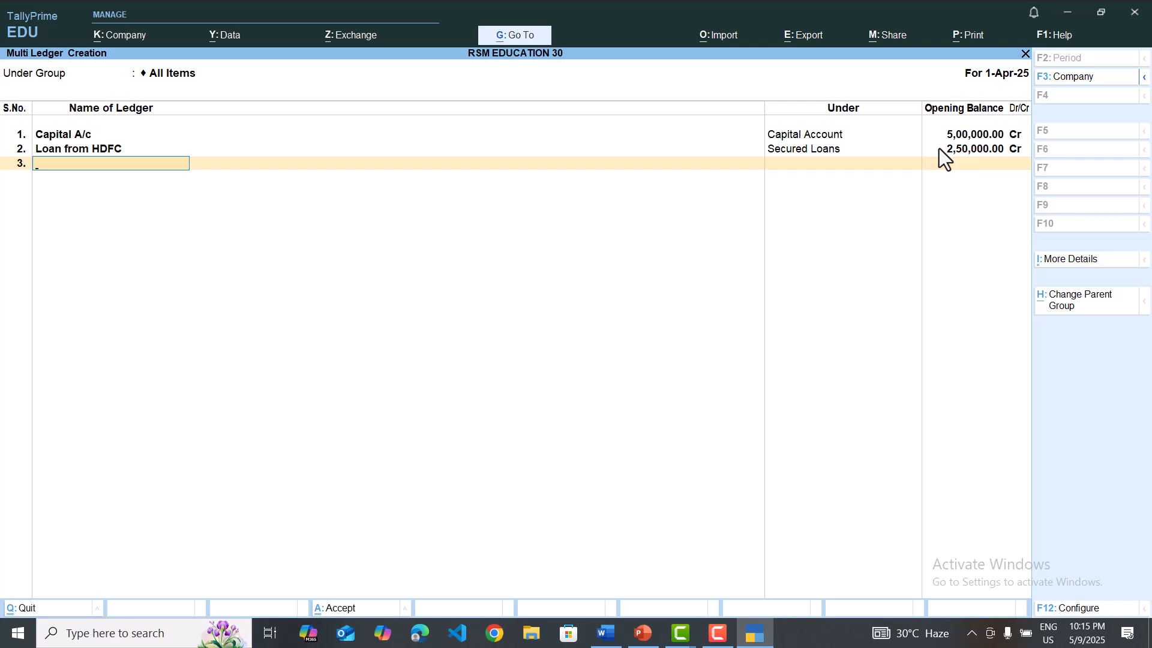
# Step: Copy the name Outstanding Salary from the Word balance sheet into the third ledger row in TallyPrime
pyautogui.hotkey('alt', 'Tab')
pyautogui.moveTo(433, 228); pyautogui.dragTo(340, 232)
pyautogui.hotkey('ctrl', 'c')
pyautogui.hotkey('alt', 'Tab')
pyautogui.hotkey('ctrl', 'v')
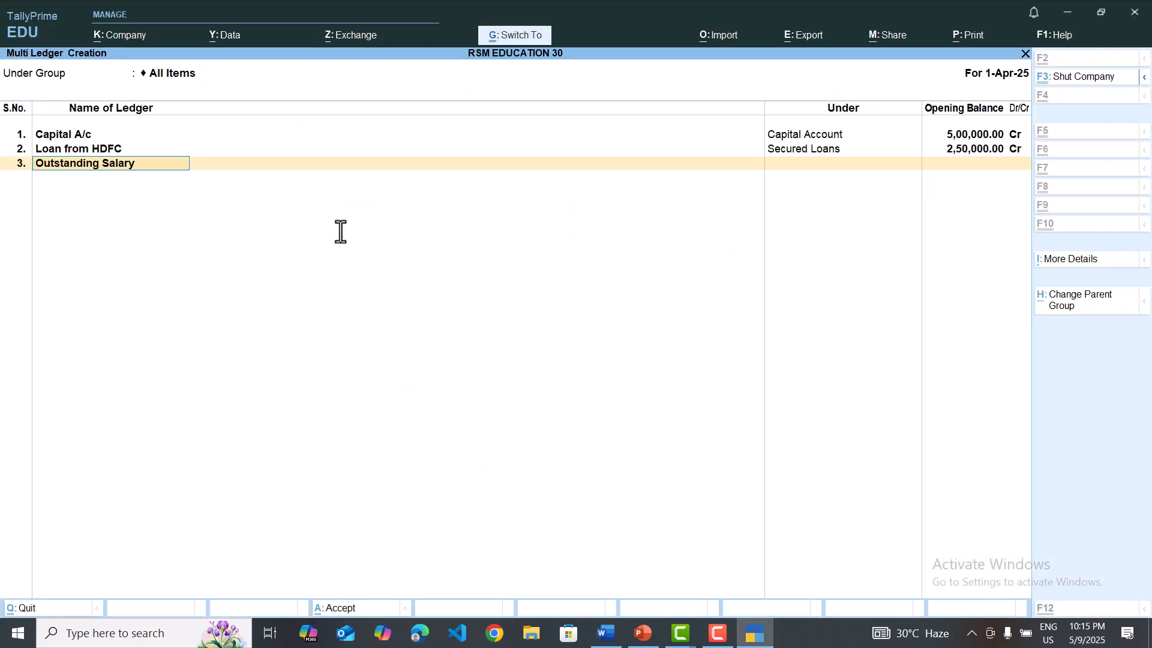
# Step: Place the Outstanding Salary ledger in the third row under the Current Liabilities group
pyautogui.press('Return')
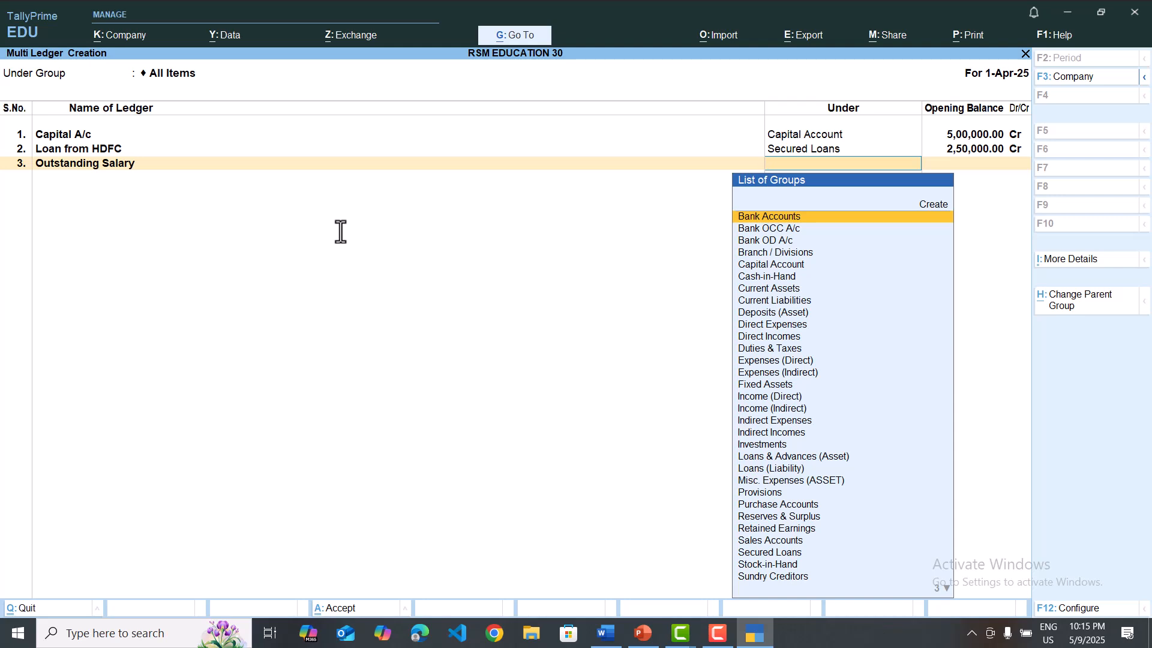
pyautogui.press('Down')
pyautogui.press('Down')
pyautogui.write('Cu')
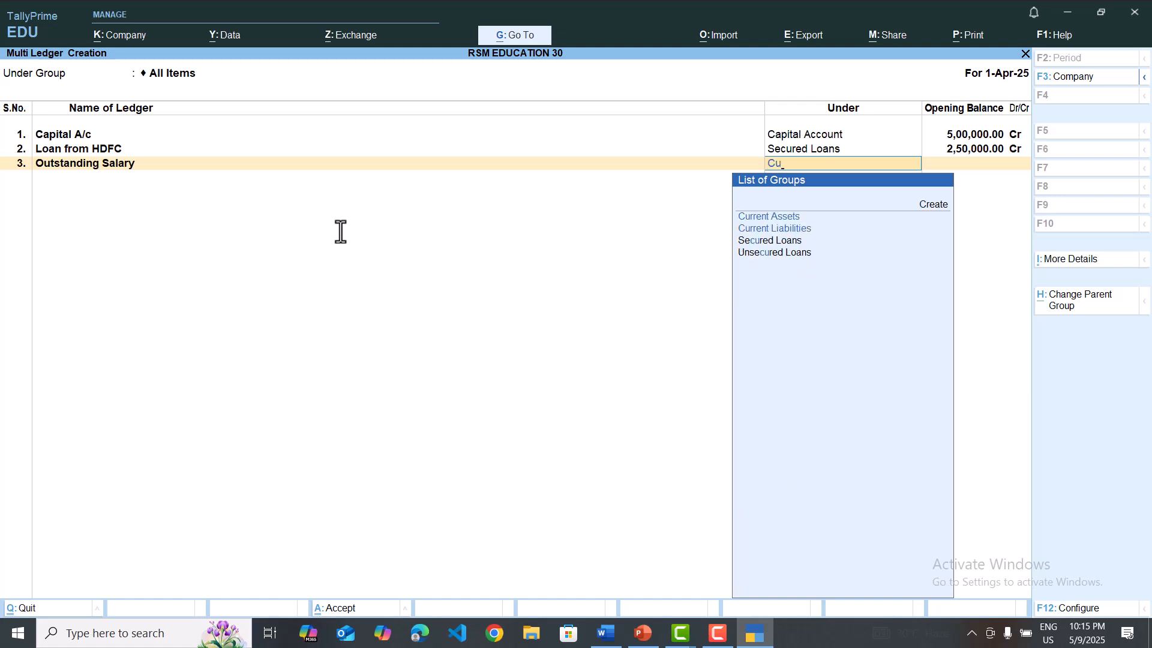
pyautogui.press('Down')
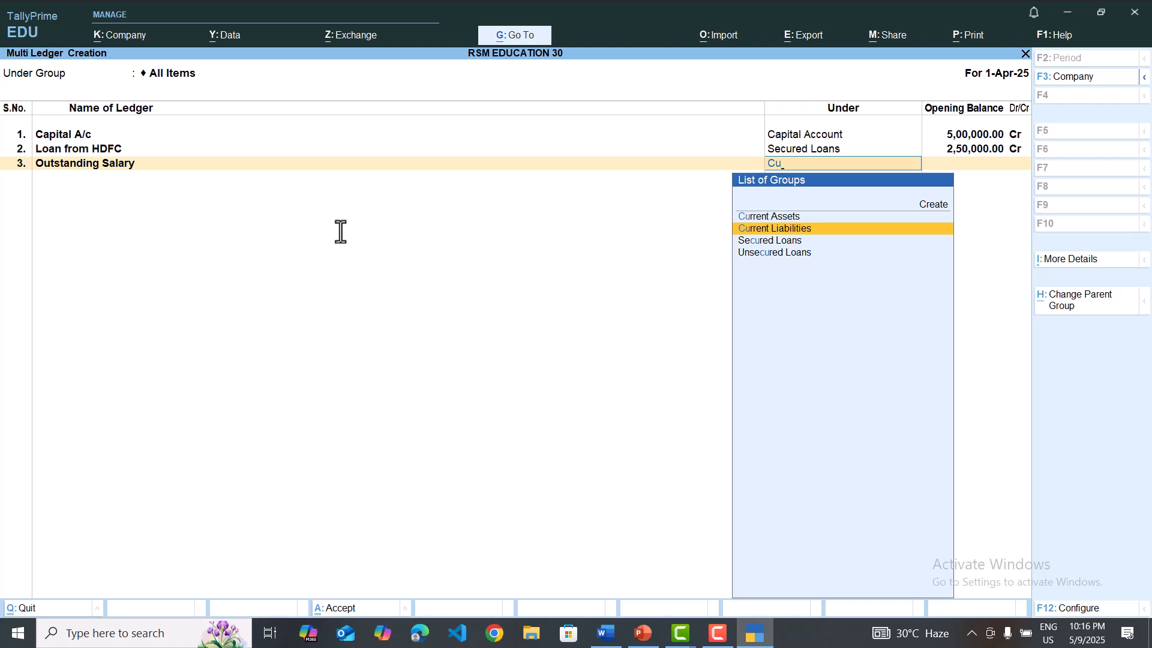
pyautogui.press('Return')
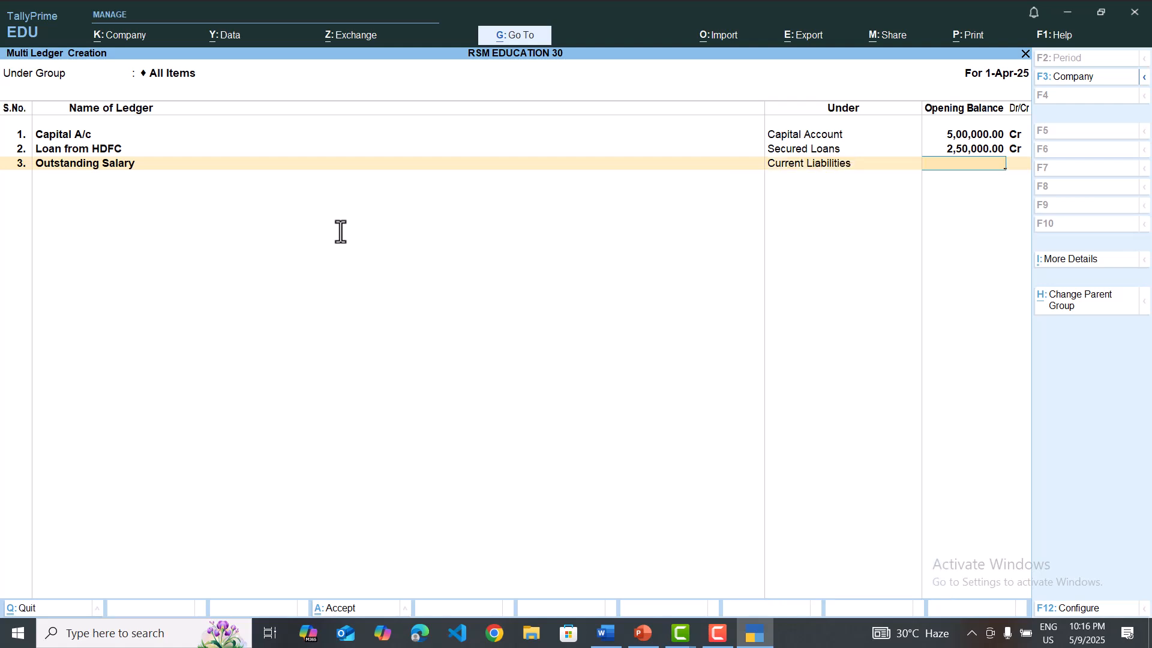
# Step: Check the outstanding salary amount in the Word balance sheet and enter 25,000 Cr as its ledger opening balance
pyautogui.hotkey('alt', 'Tab')
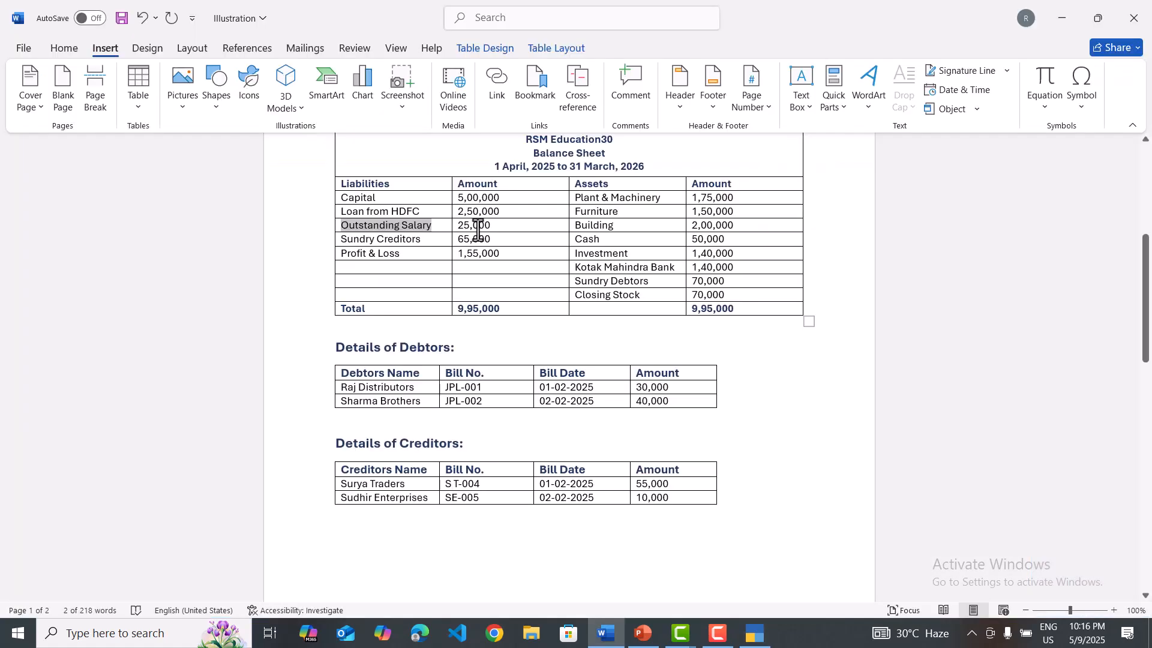
pyautogui.hotkey('alt', 'Tab')
pyautogui.write('25')
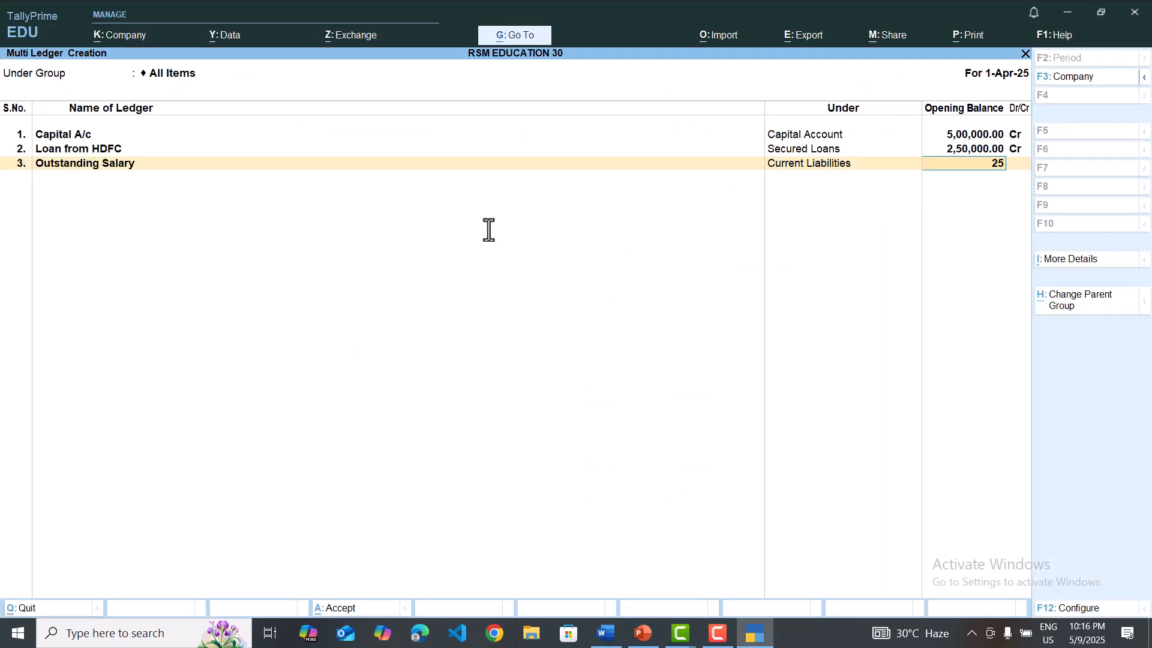
pyautogui.write('000')
pyautogui.press('Return')
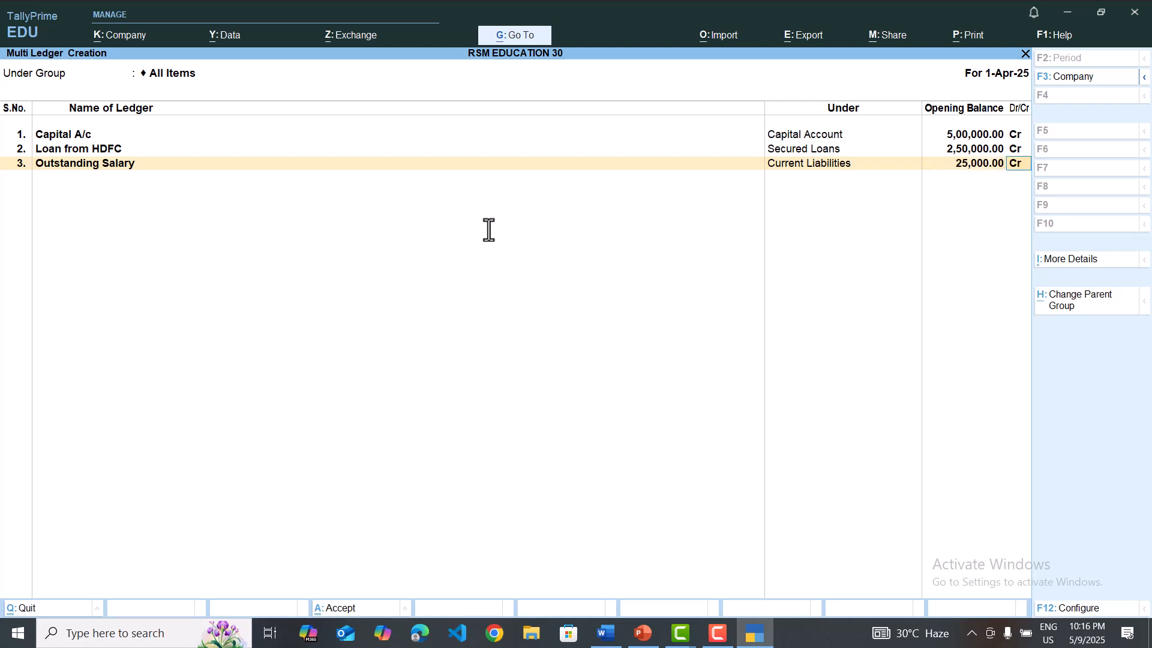
pyautogui.press('Return')
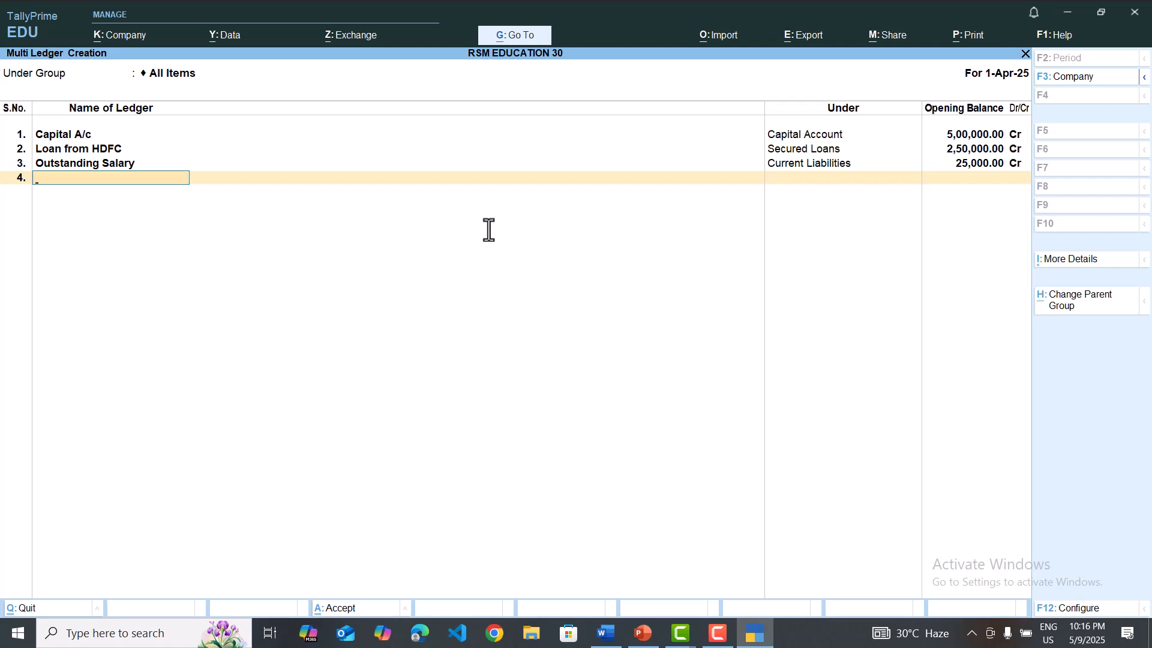
# Step: Copy the creditor name Surya Traders from the Word creditors table into the fourth ledger row and place it under Sundry Creditors
pyautogui.hotkey('alt', 'Tab')
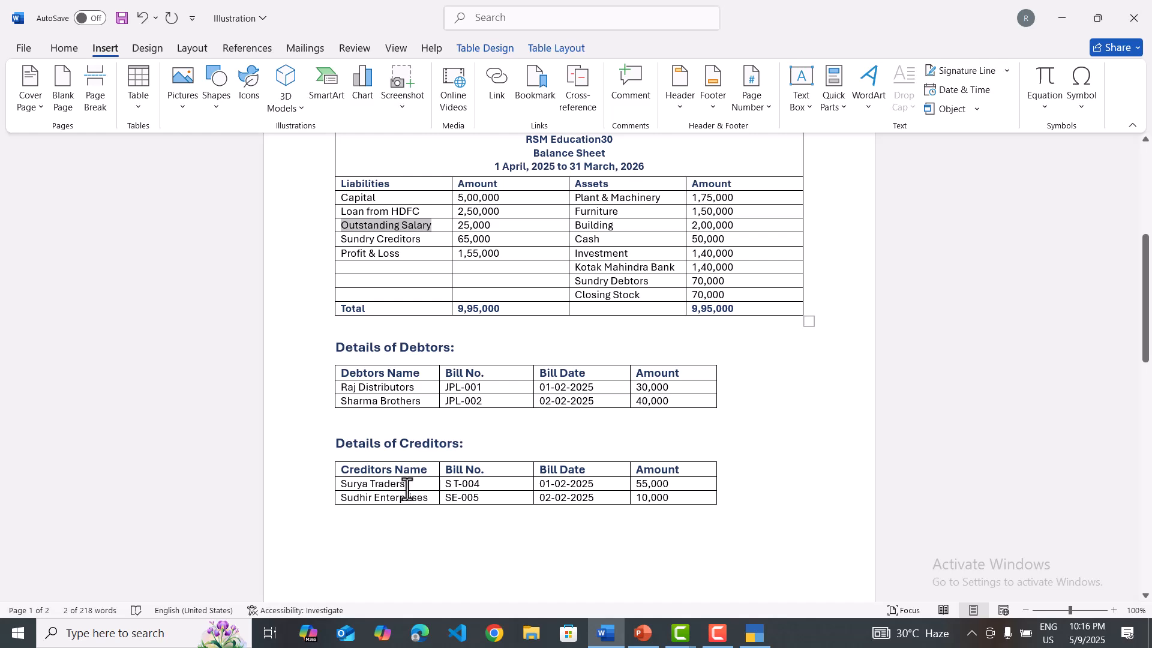
pyautogui.moveTo(407, 483); pyautogui.dragTo(340, 484)
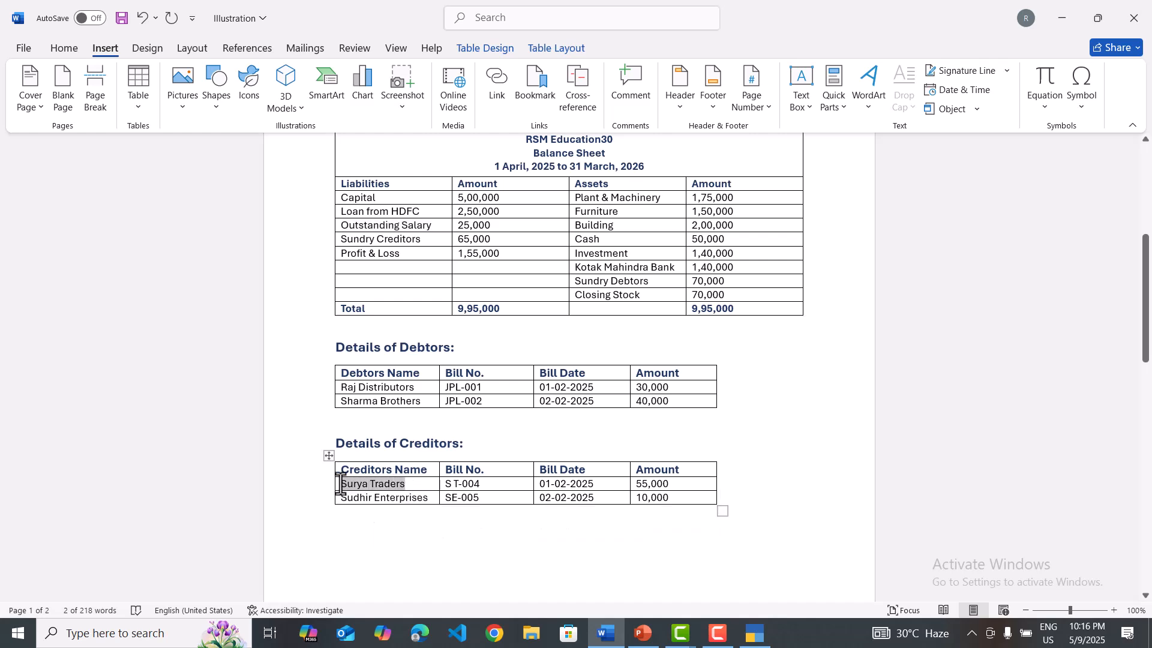
pyautogui.hotkey('ctrl', 'c')
pyautogui.hotkey('alt', 'Tab')
pyautogui.hotkey('ctrl', 'alt', 'v')
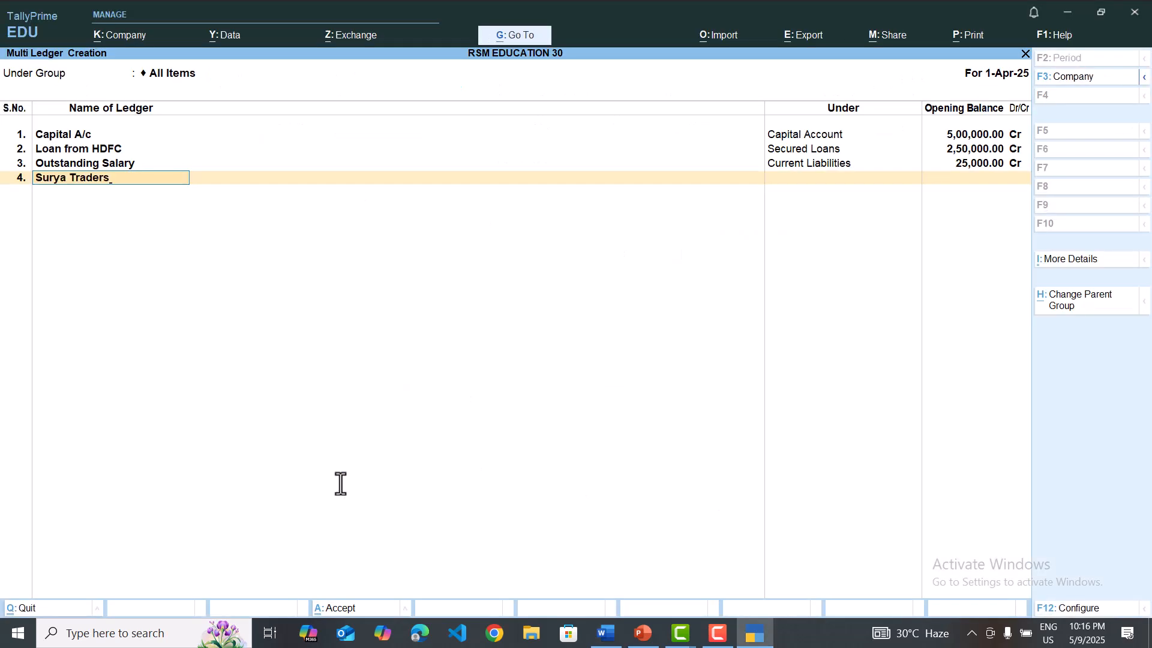
pyautogui.press('Return')
pyautogui.write('Sun')
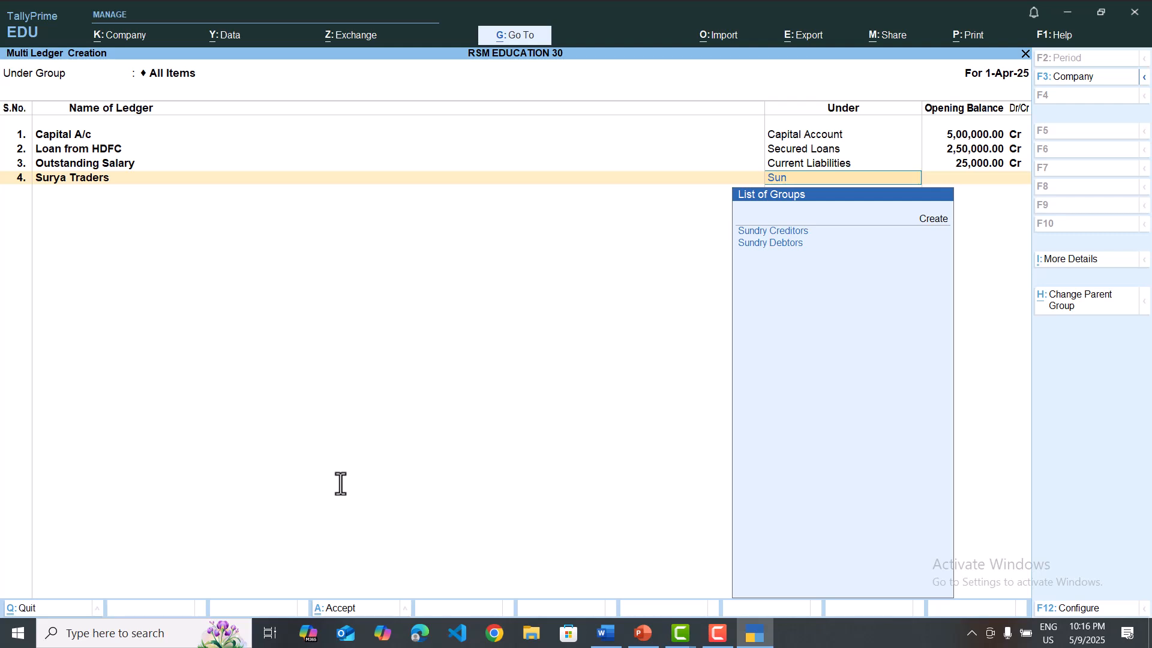
pyautogui.press('Down')
pyautogui.press('Return')
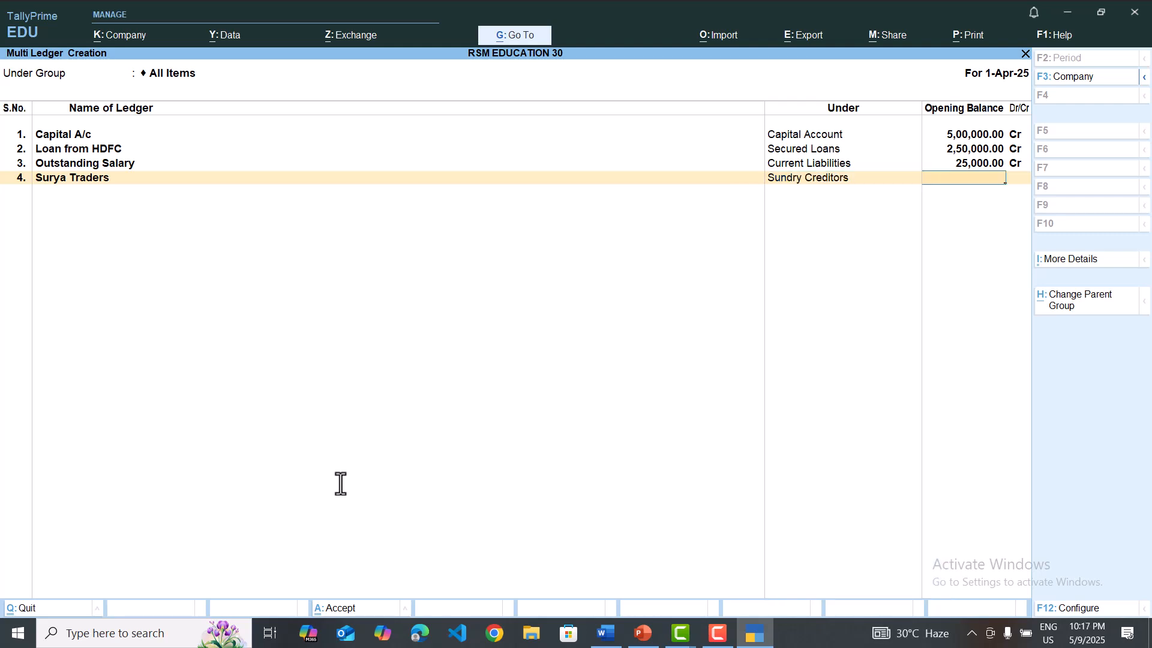
# Step: Check the Surya Traders amount in the Word creditors table and enter 55,000 Cr as its ledger opening balance
pyautogui.hotkey('alt', 'Tab')
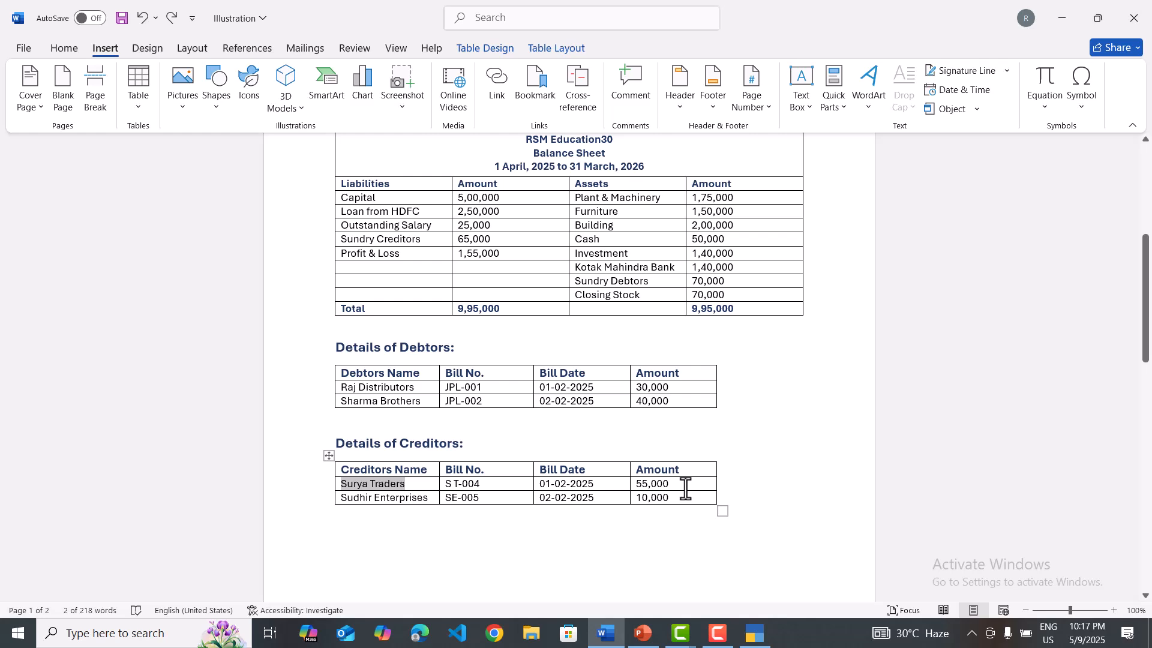
pyautogui.hotkey('alt', 'Tab')
pyautogui.write('55,000')
pyautogui.press('Return')
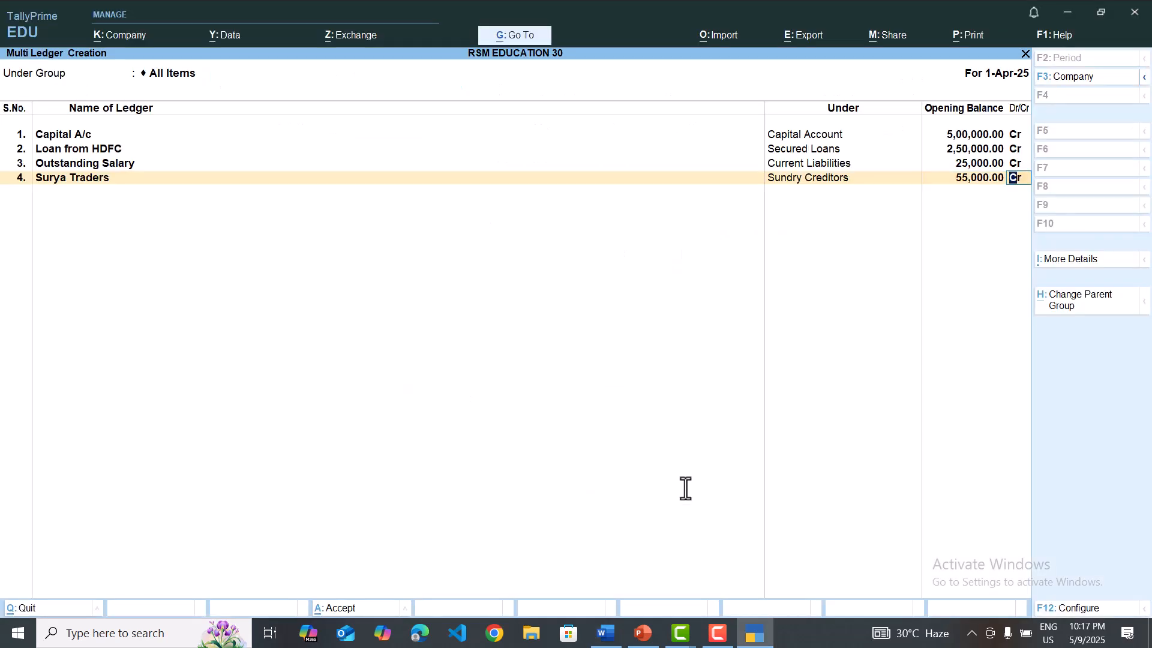
pyautogui.press('Return')
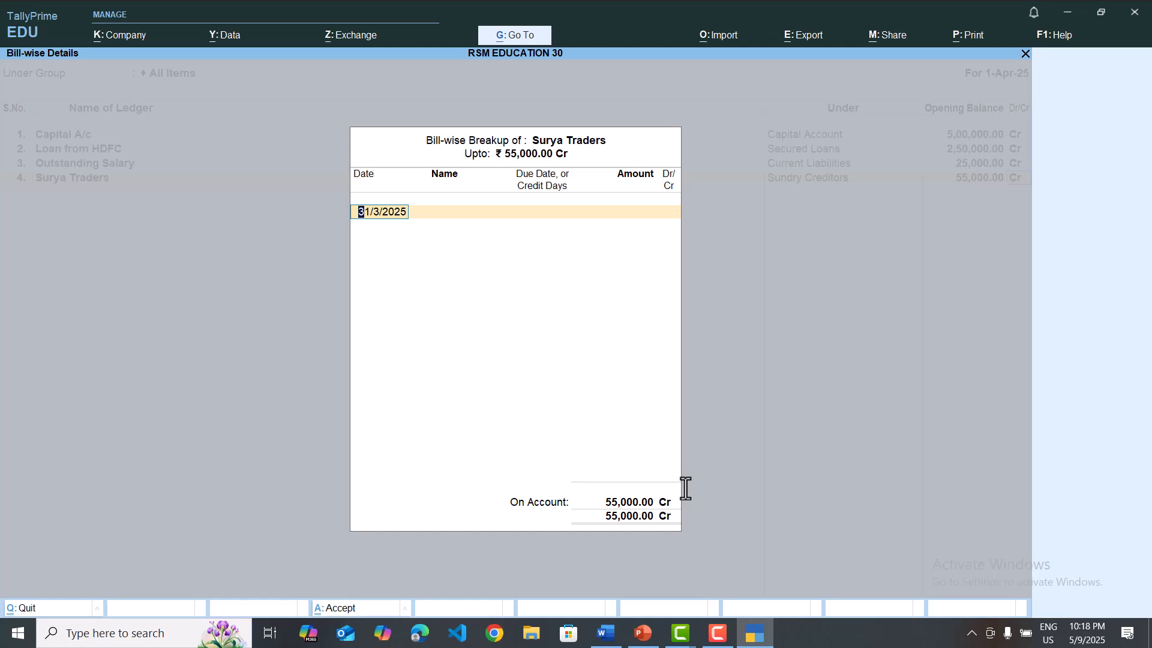
# Step: Copy bill number S T-004 from the Word creditors table into the name field of the Surya Traders bill-wise breakup
pyautogui.press('Return')
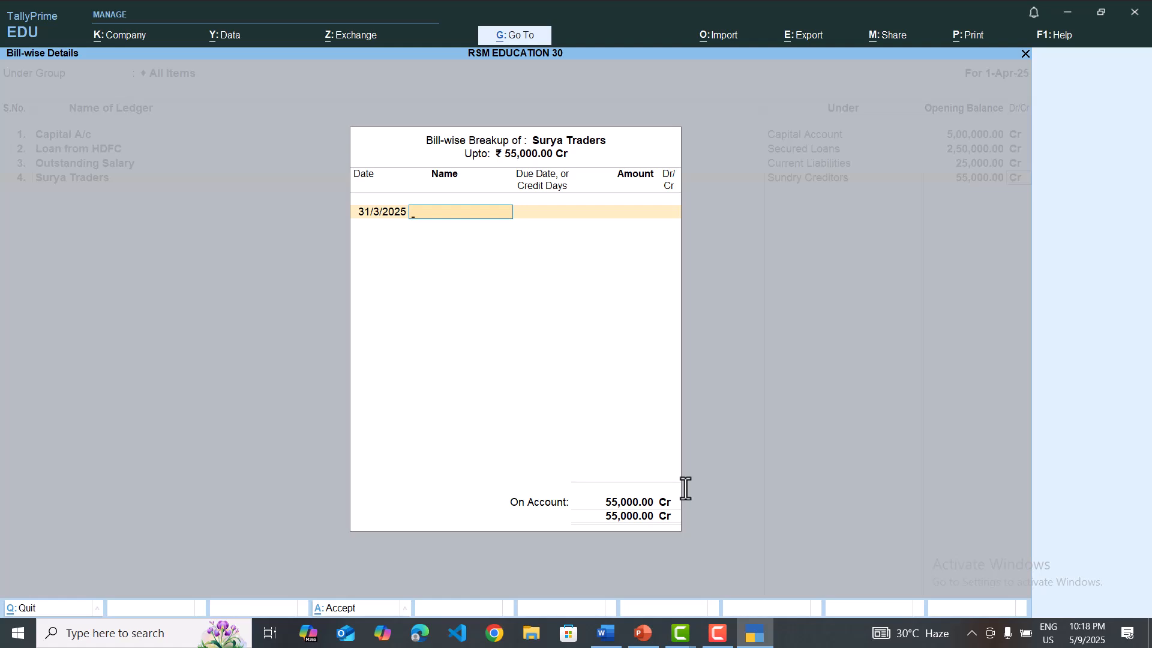
pyautogui.hotkey('alt', 'Tab')
pyautogui.moveTo(481, 485); pyautogui.dragTo(442, 486)
pyautogui.hotkey('ctrl', 'c')
pyautogui.hotkey('alt', 'Tab')
pyautogui.hotkey('ctrl', 'alt', 'v')
pyautogui.press('Return')
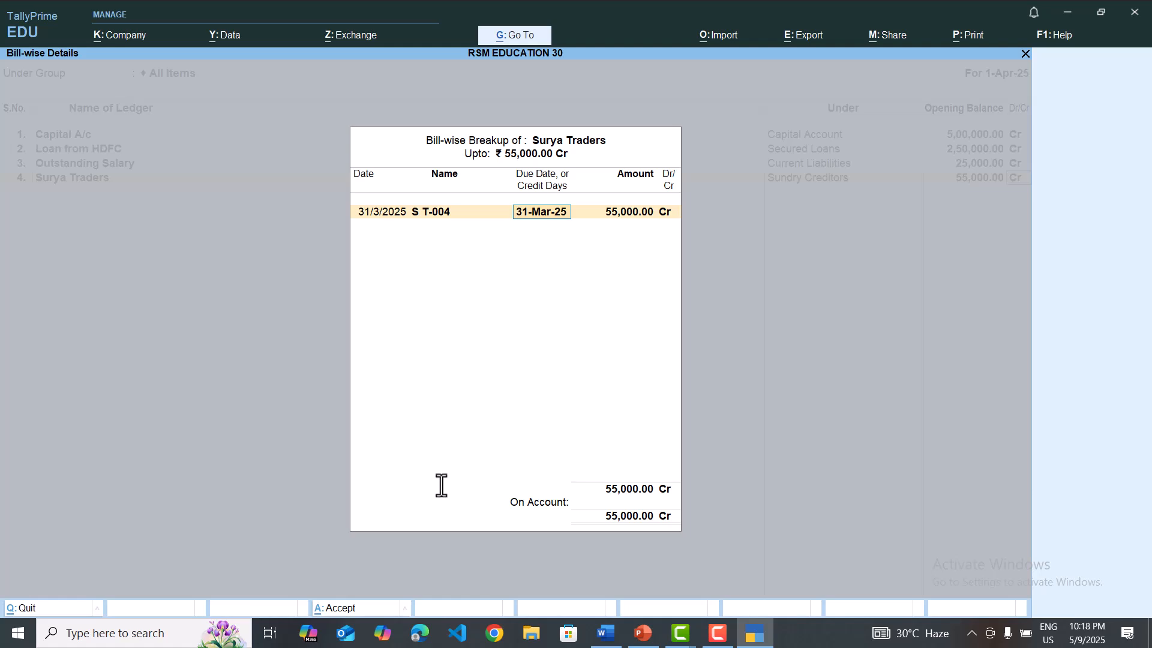
# Step: Copy the Surya Traders bill date 01-02-2025 from the Word creditors table and set it as the date of bill S T-004
pyautogui.hotkey('alt', 'Tab')
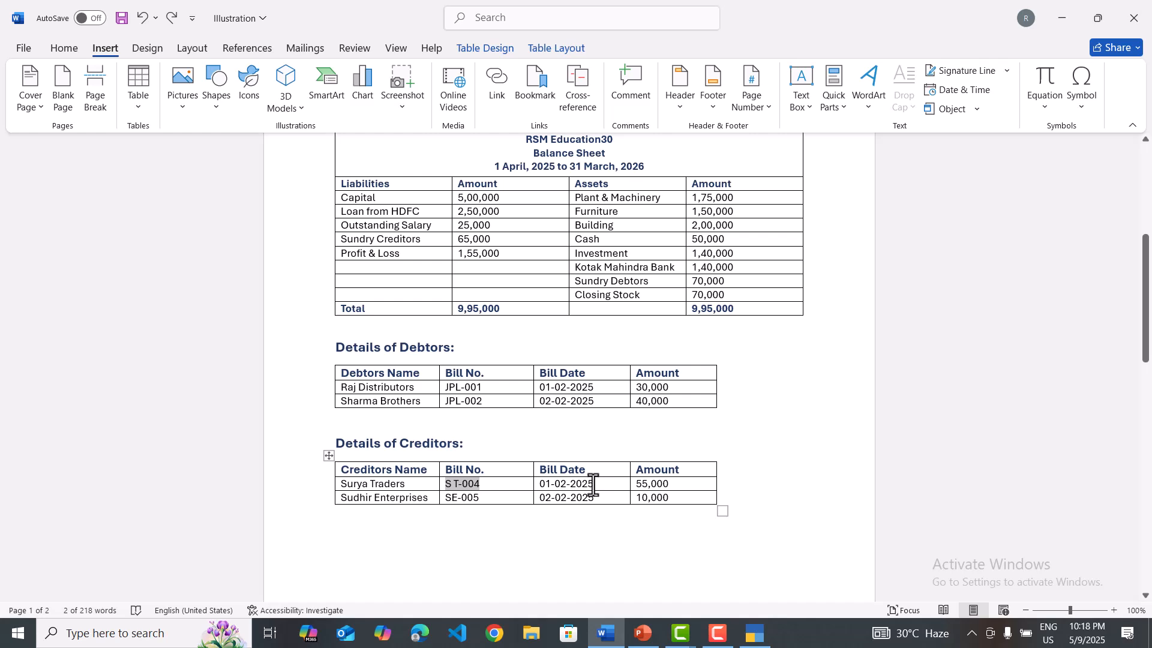
pyautogui.moveTo(592, 485); pyautogui.dragTo(540, 485)
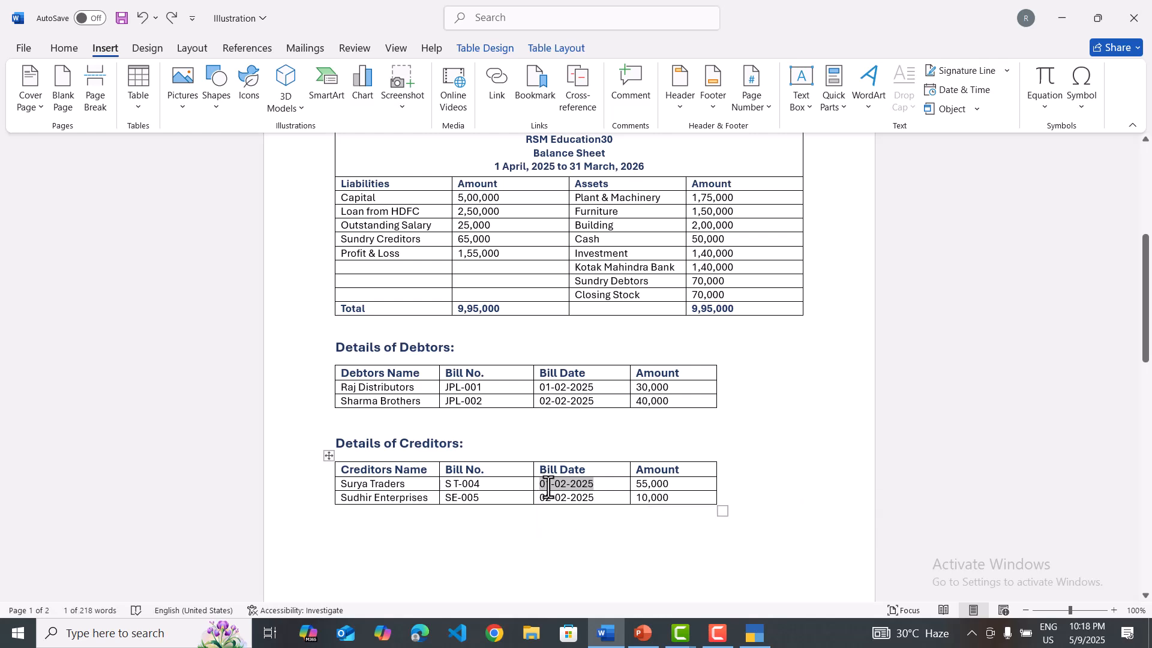
pyautogui.hotkey('alt', 'Tab')
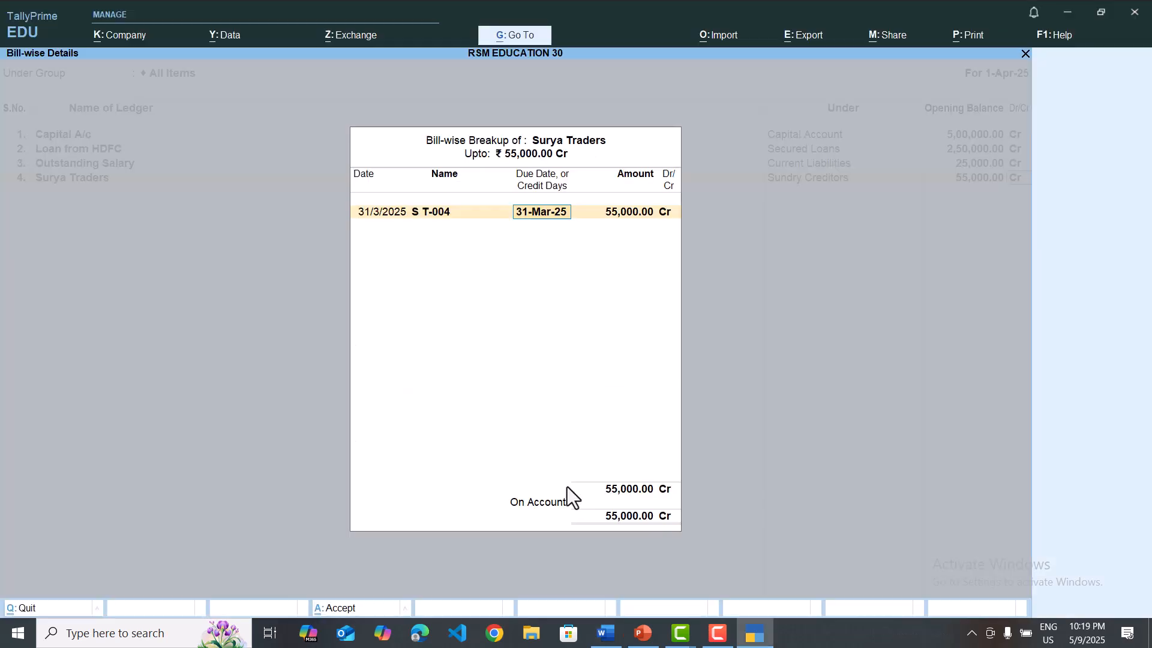
pyautogui.click(380, 210)
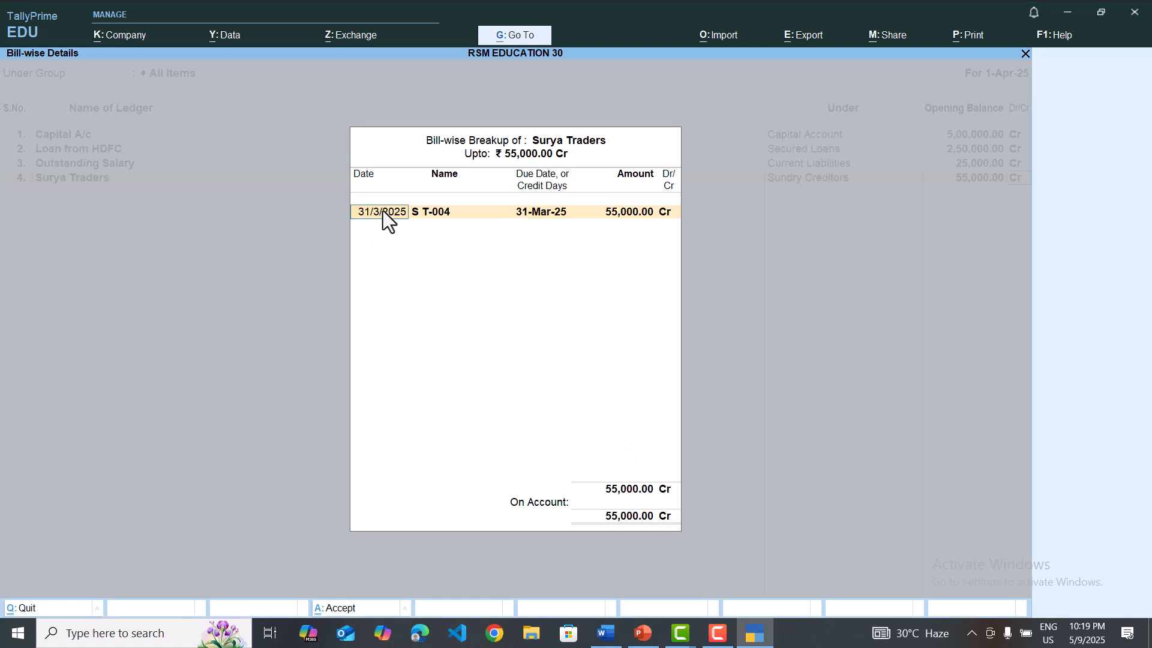
pyautogui.hotkey('ctrl', 'v')
pyautogui.press('Return')
pyautogui.press('Return')
# Step: Set the due date of bill S T-004 to 1-Mar-25 and accept the Surya Traders bill-wise breakup with 55,000 Cr
pyautogui.write('1')
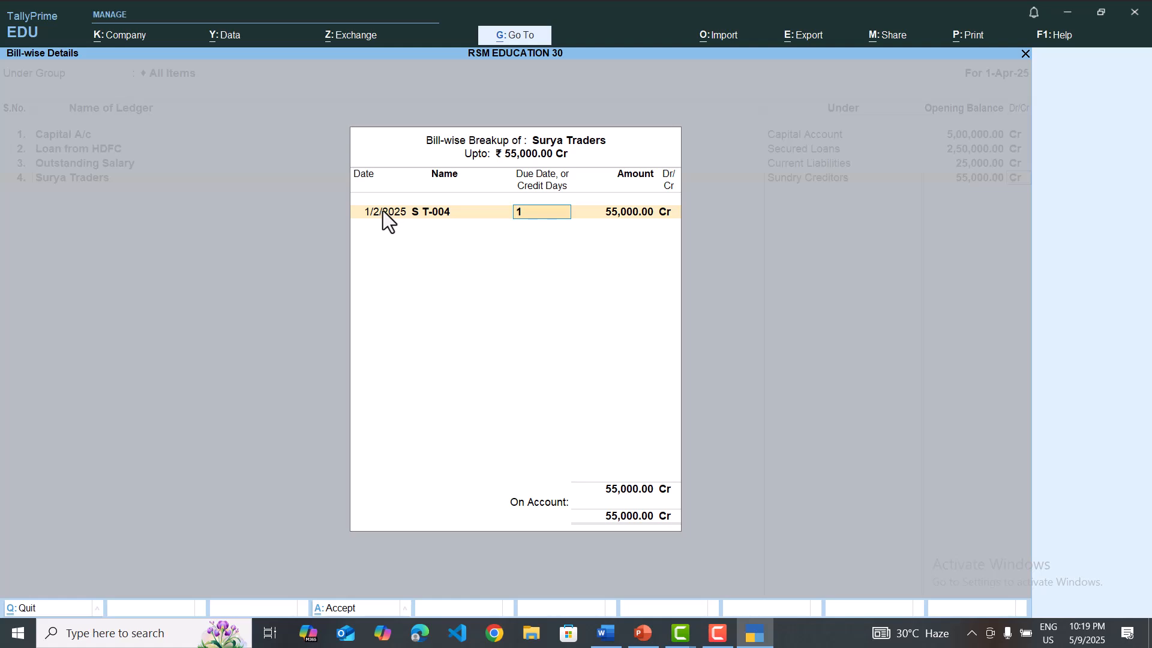
pyautogui.write('-3')
pyautogui.press('Return')
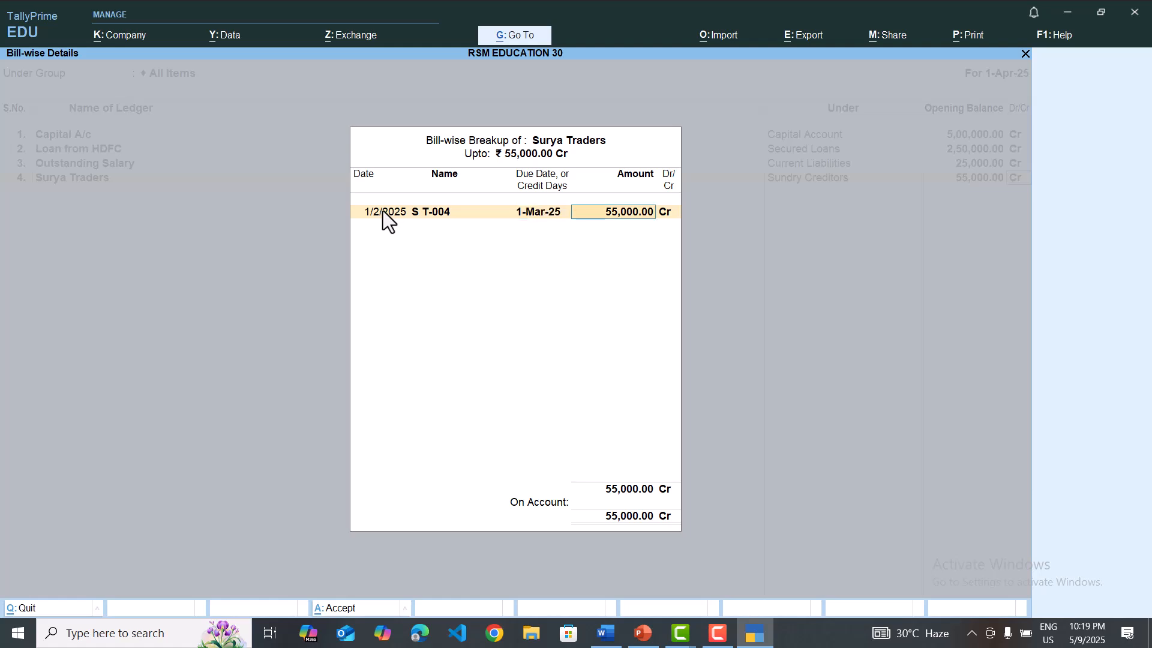
pyautogui.press('Return')
pyautogui.press('Return')
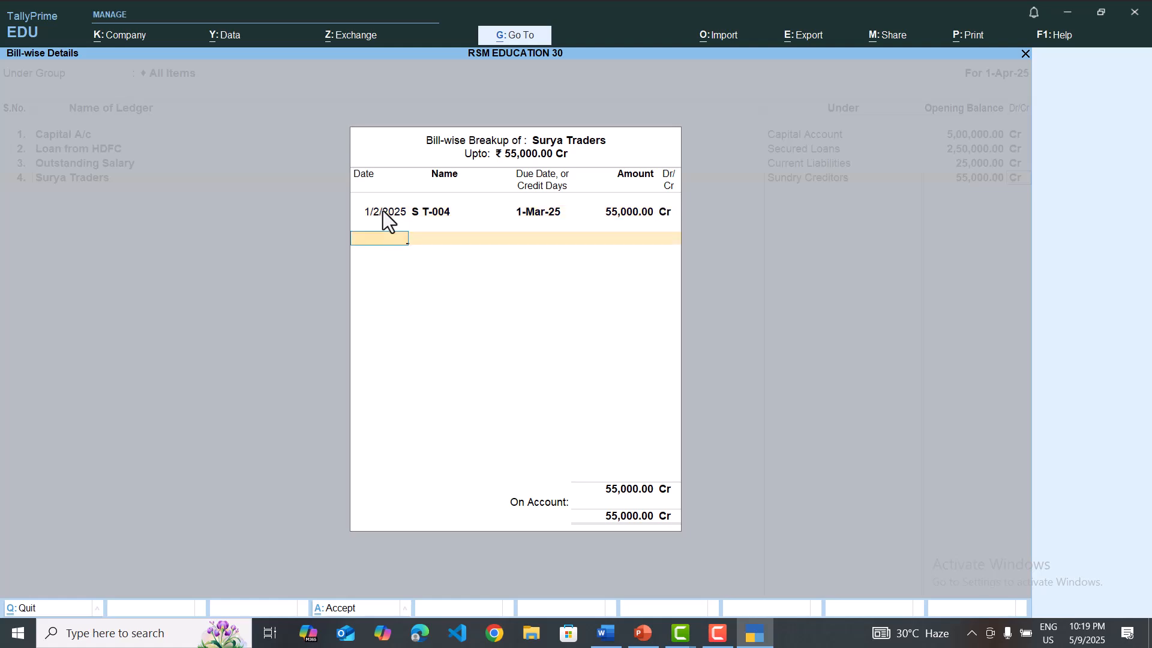
pyautogui.press('Return')
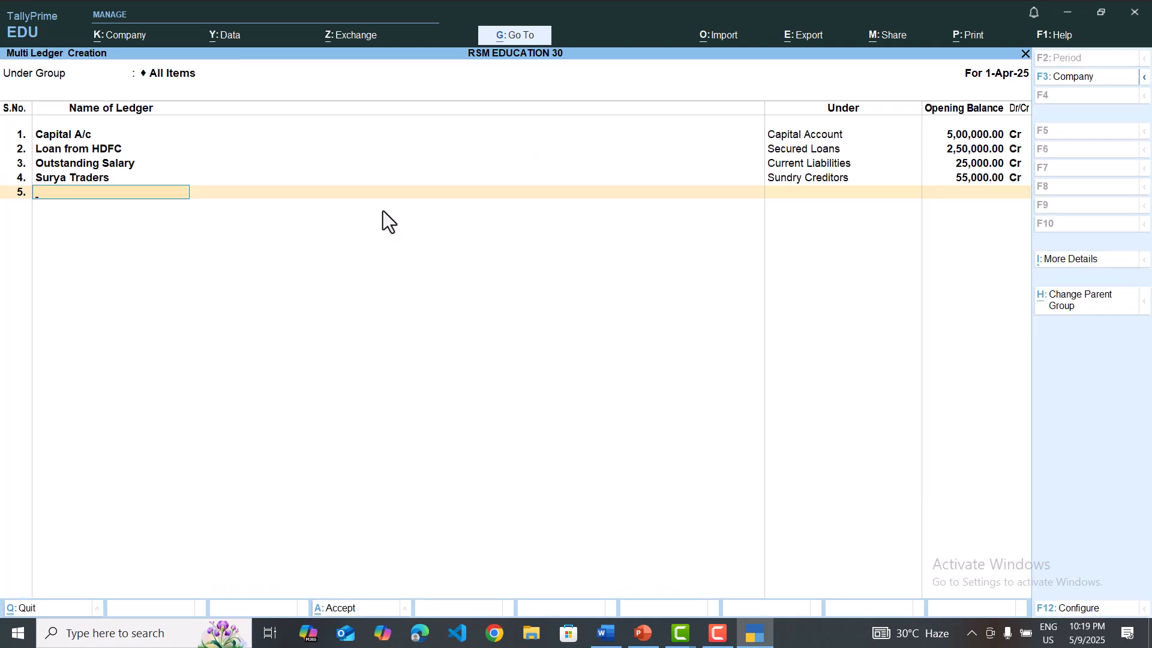
# Step: Copy the creditor name Sudhir Enterprises from the Word creditors table into the fifth ledger row and place it under Sundry Creditors
pyautogui.hotkey('alt', 'Tab')
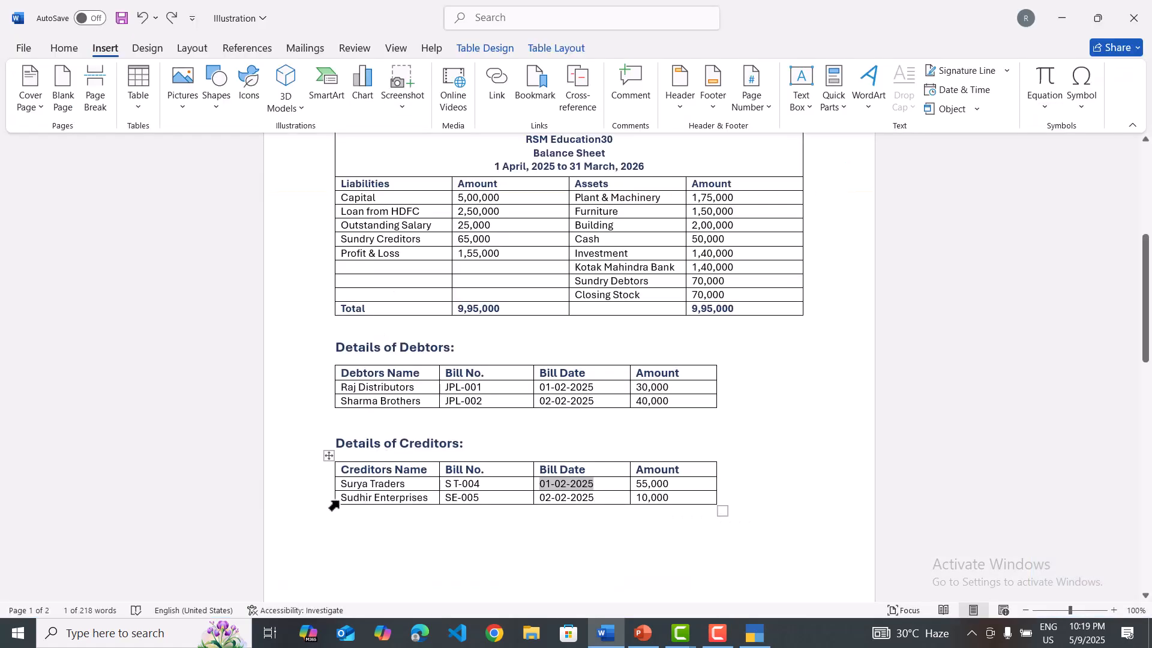
pyautogui.moveTo(365, 498); pyautogui.dragTo(400, 498)
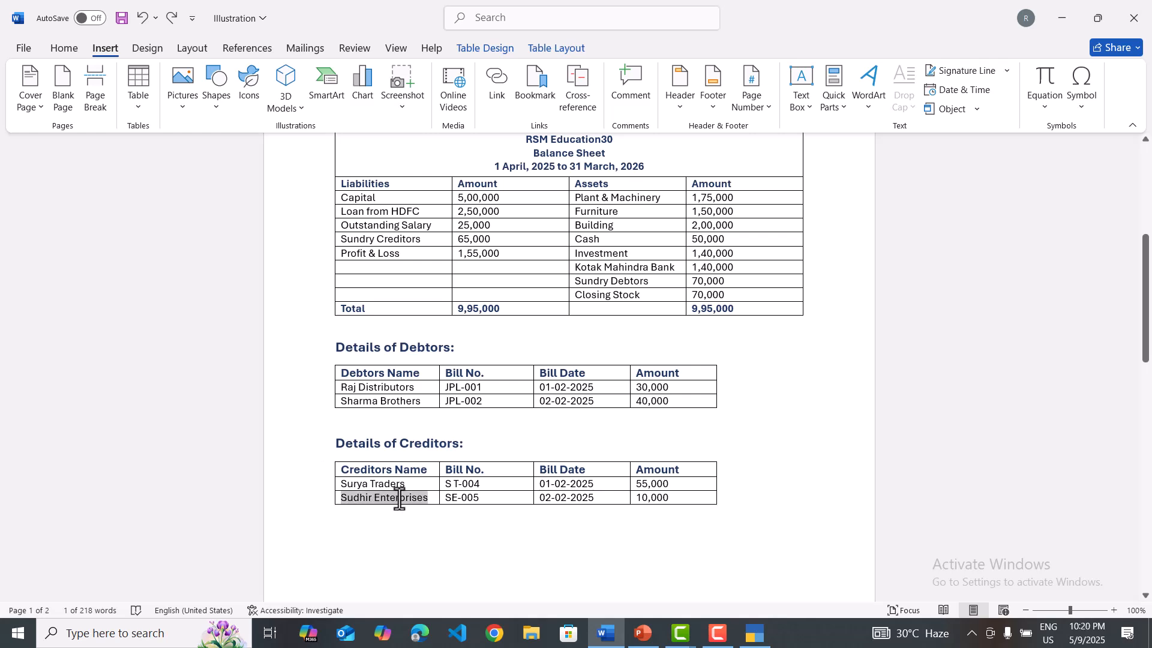
pyautogui.hotkey('ctrl', 'c')
pyautogui.hotkey('alt', 'Tab')
pyautogui.hotkey('ctrl', 'v')
pyautogui.press('Return')
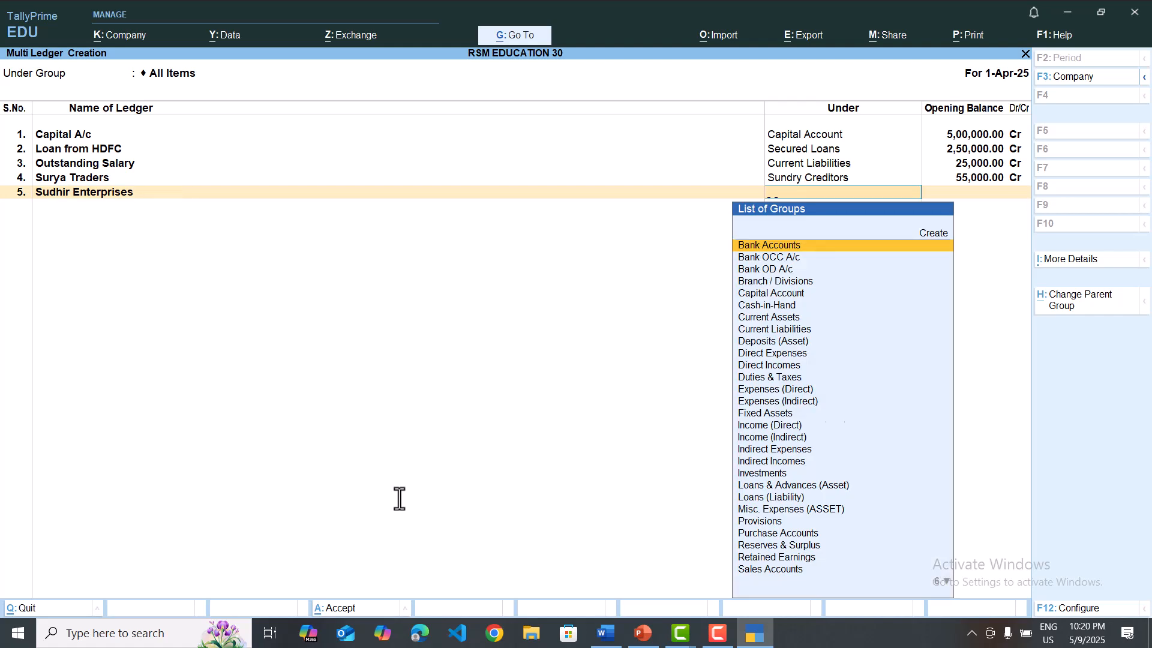
pyautogui.write('Sund')
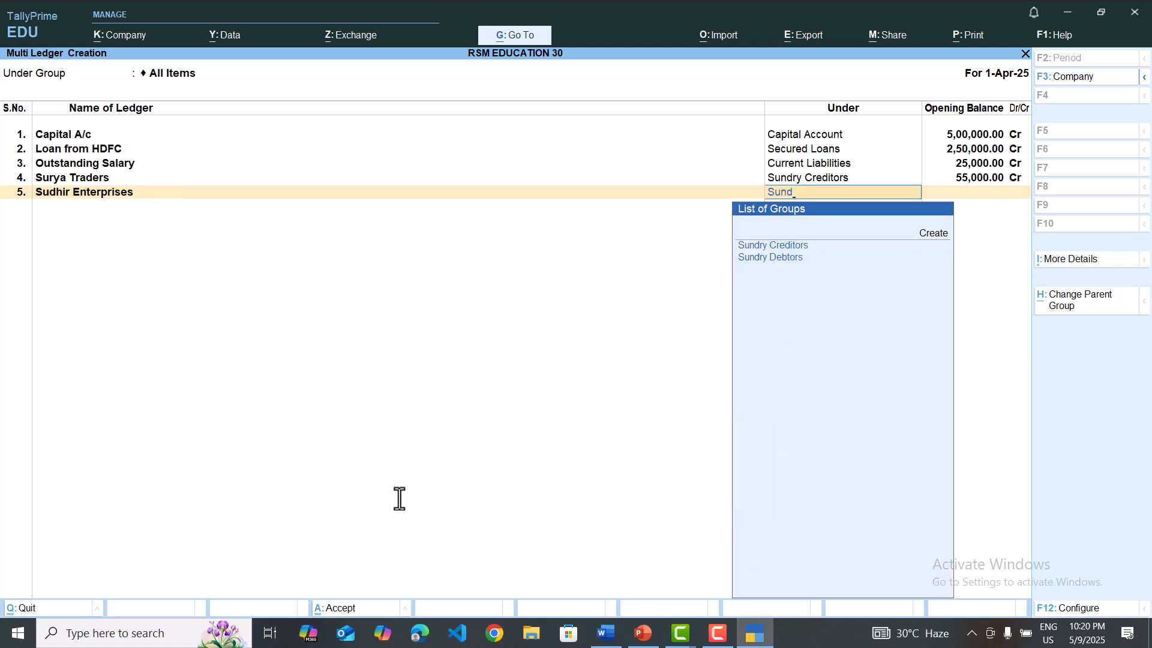
pyautogui.press('Return')
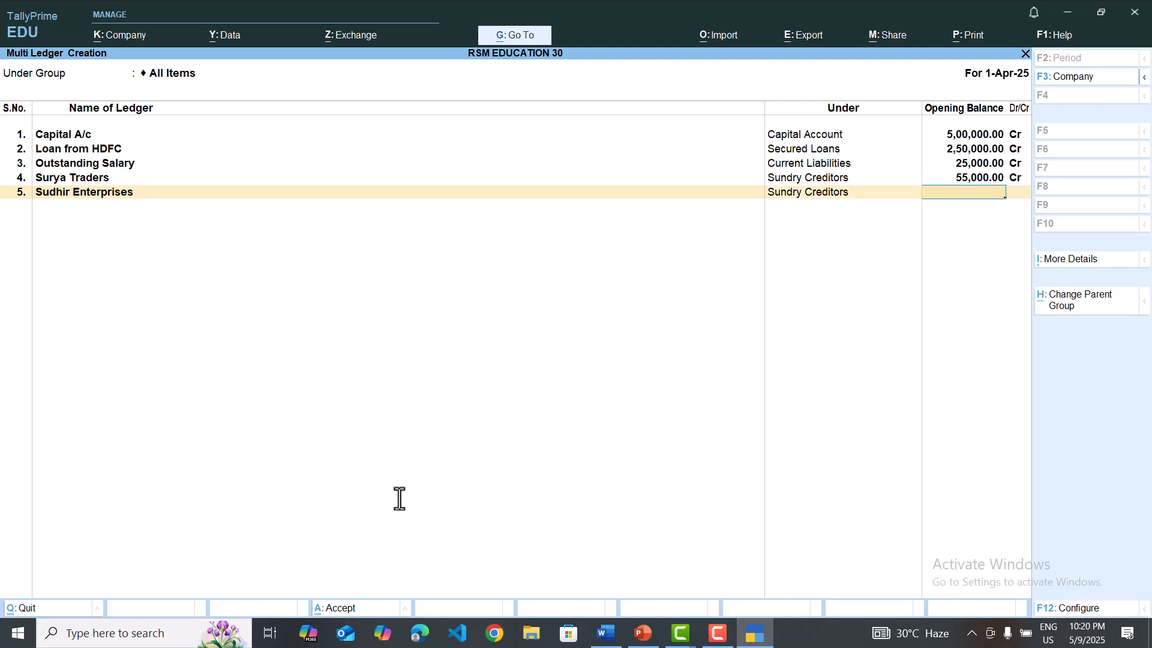
# Step: Copy the Sudhir Enterprises amount from the Word creditors table and enter 10,000 Cr as its ledger opening balance
pyautogui.hotkey('alt', 'Tab')
pyautogui.moveTo(668, 499); pyautogui.dragTo(638, 498)
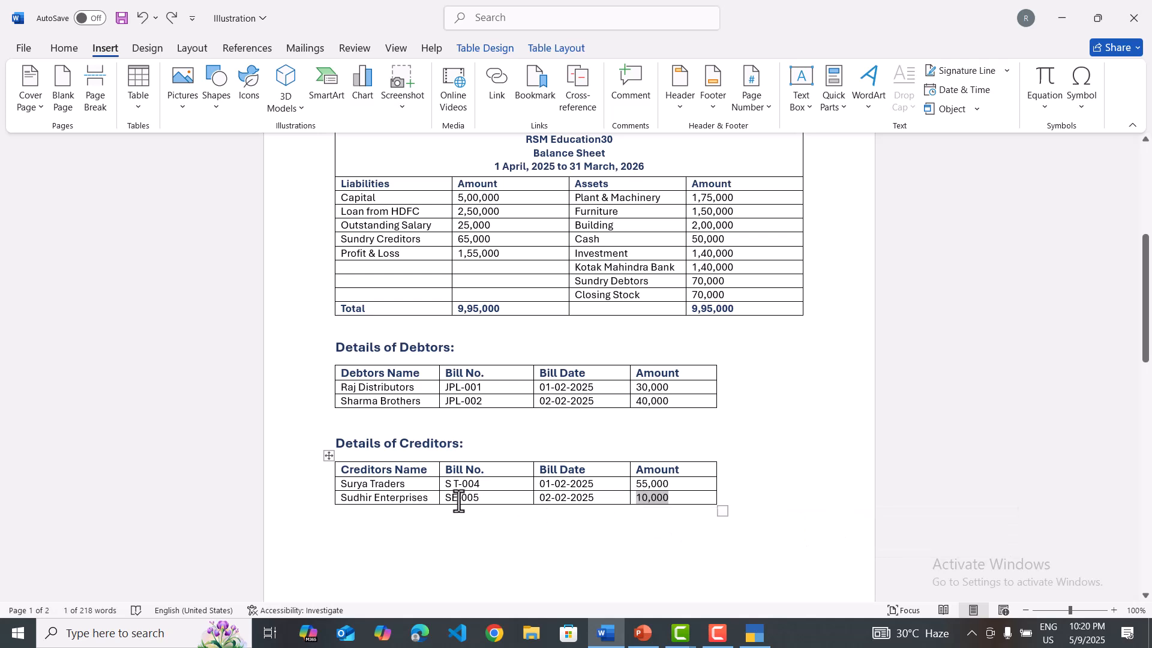
pyautogui.hotkey('alt', 'Tab')
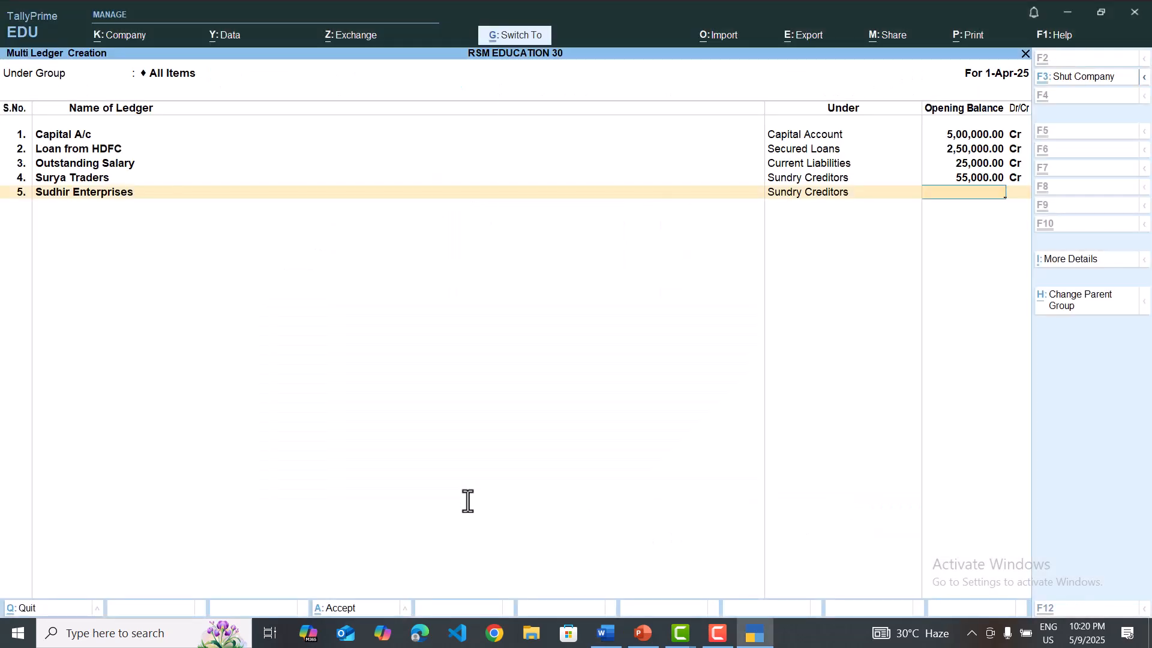
pyautogui.hotkey('ctrl', 'v')
pyautogui.press('Return')
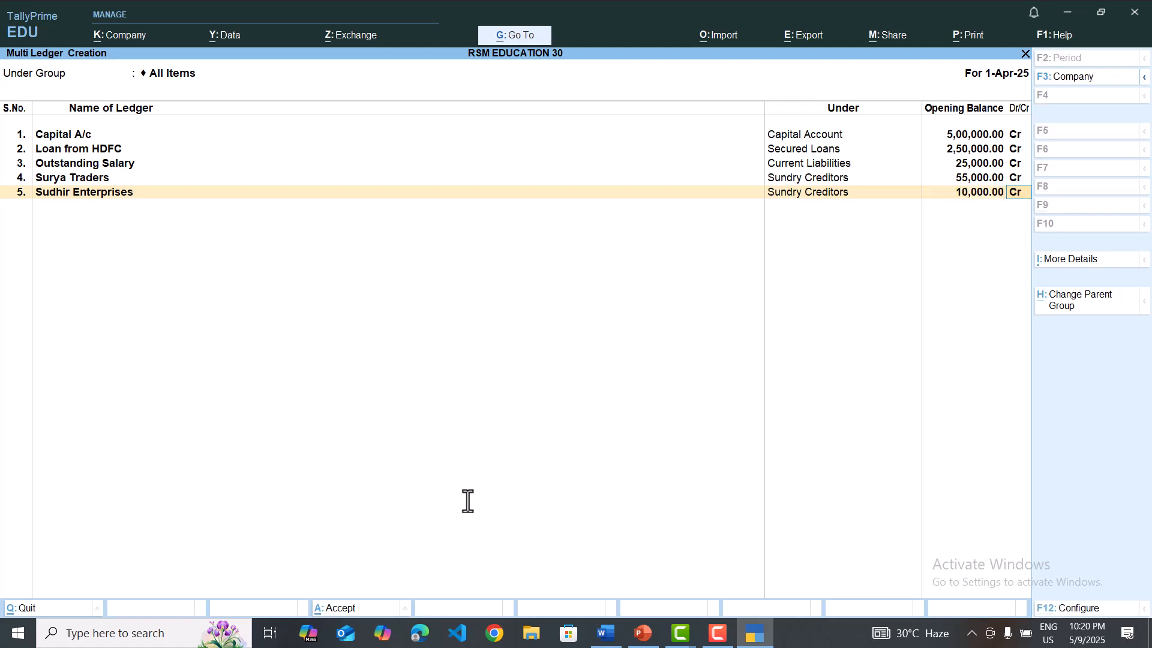
pyautogui.press('Return')
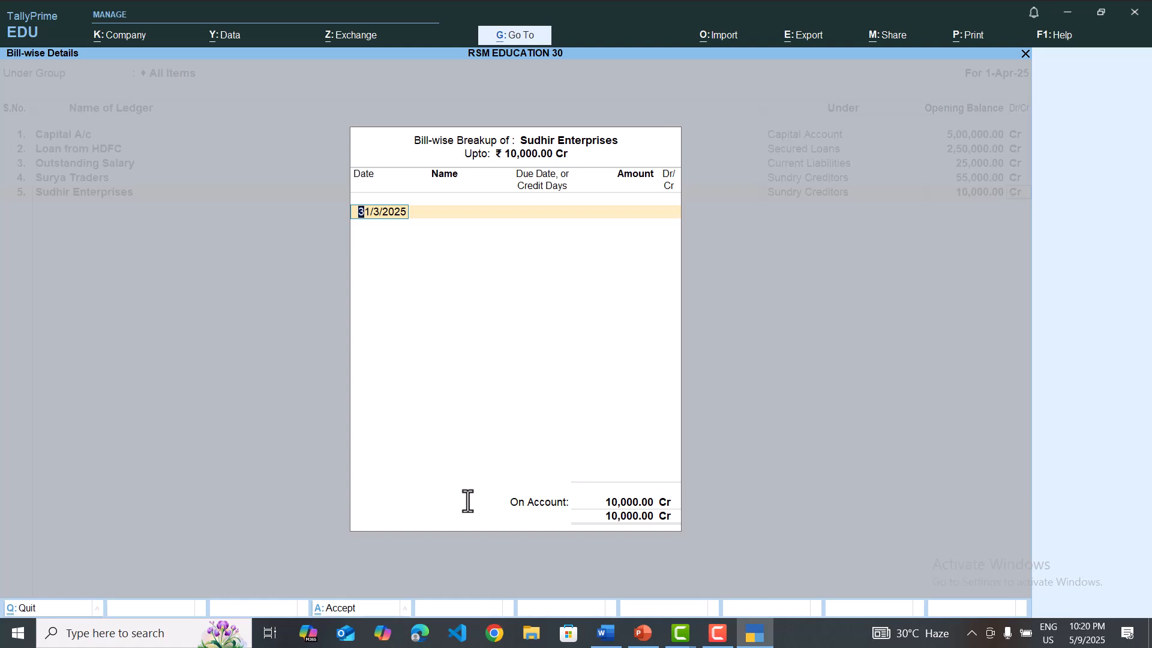
# Step: Copy bill number SE-005 from the Word creditors table and enter it for Sudhir Enterprises with the bill date 2-2-2025
pyautogui.hotkey('alt', 'Tab')
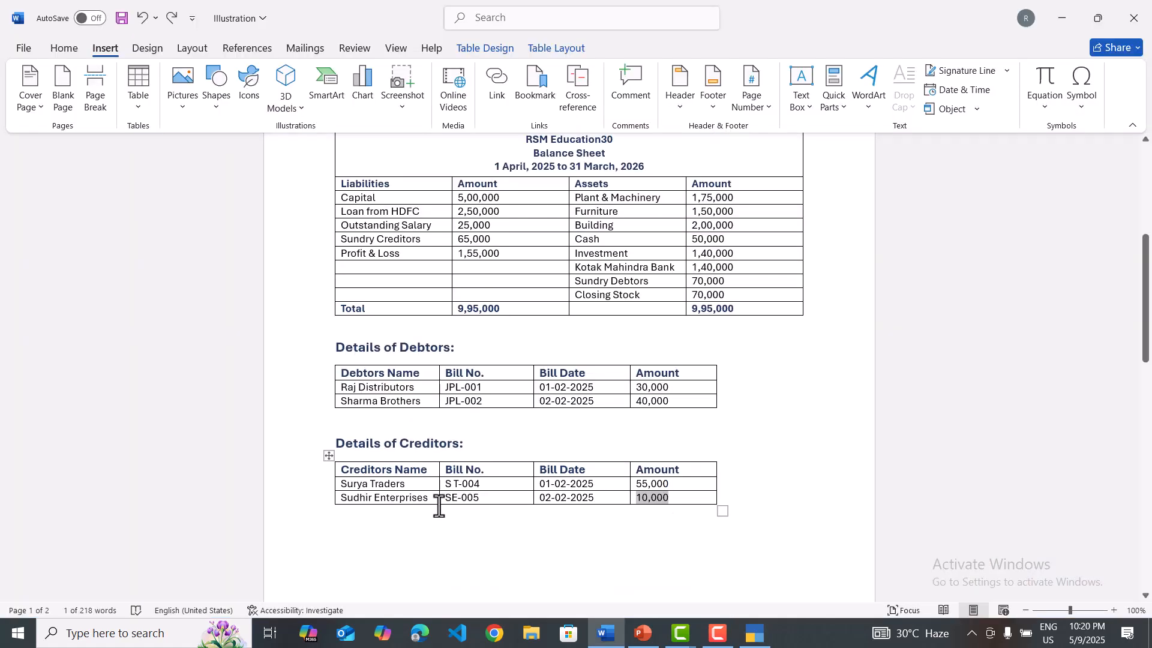
pyautogui.moveTo(478, 498); pyautogui.dragTo(443, 497)
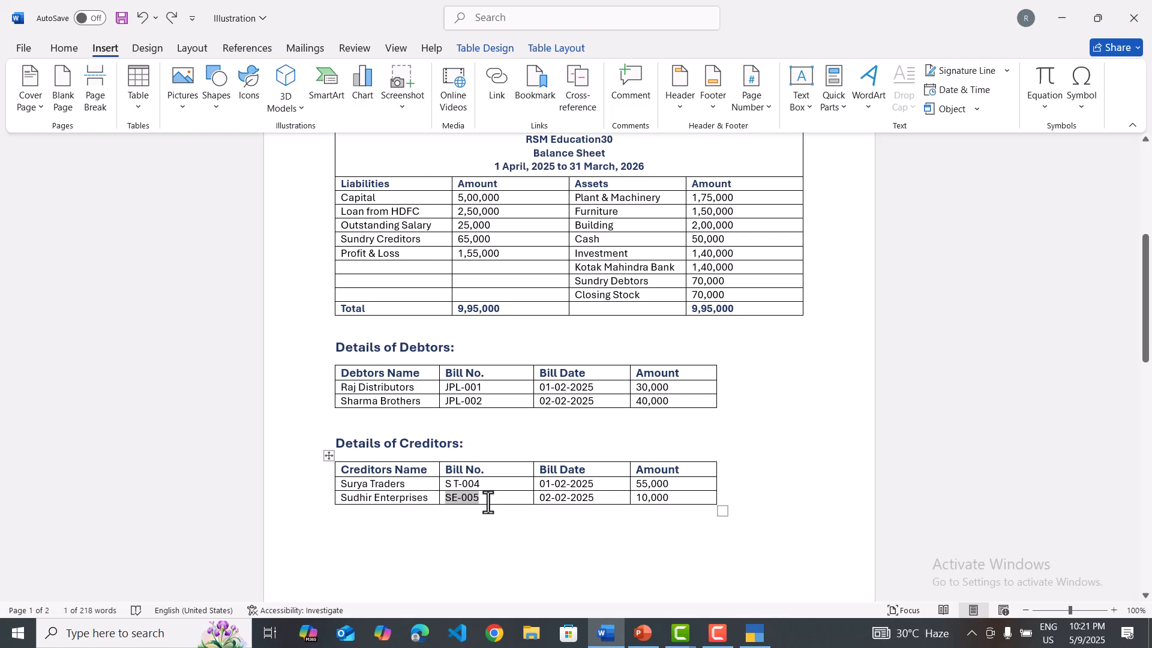
pyautogui.hotkey('alt', 'Tab')
pyautogui.write('2-2')
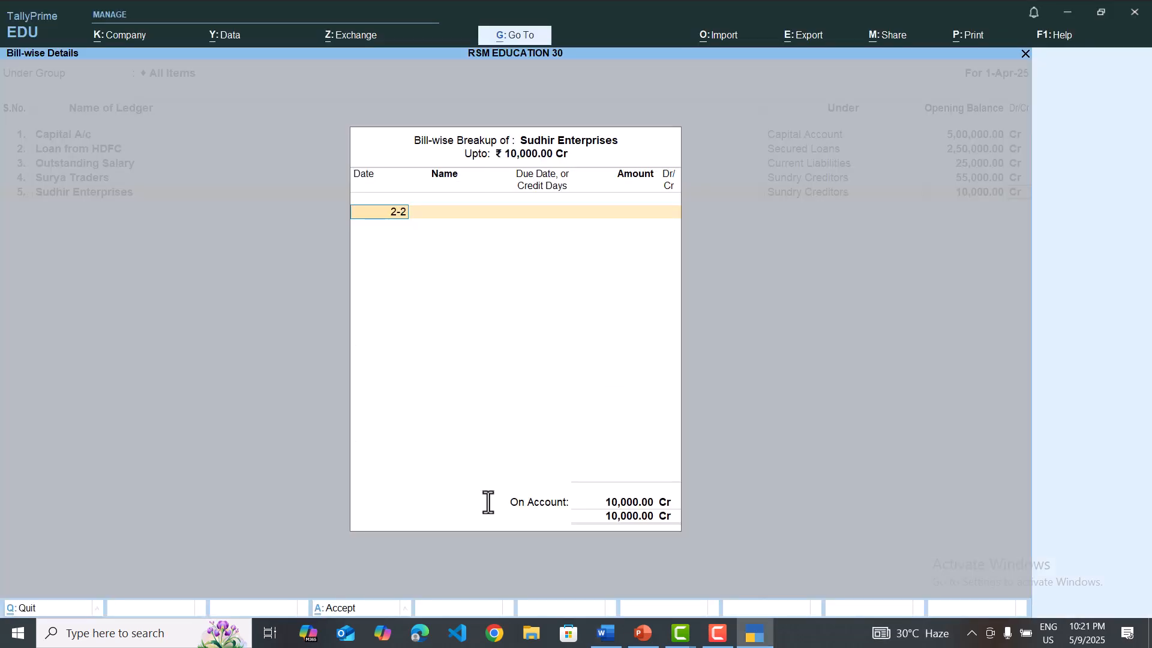
pyautogui.write('-2025')
pyautogui.press('Return')
pyautogui.write('SE-005')
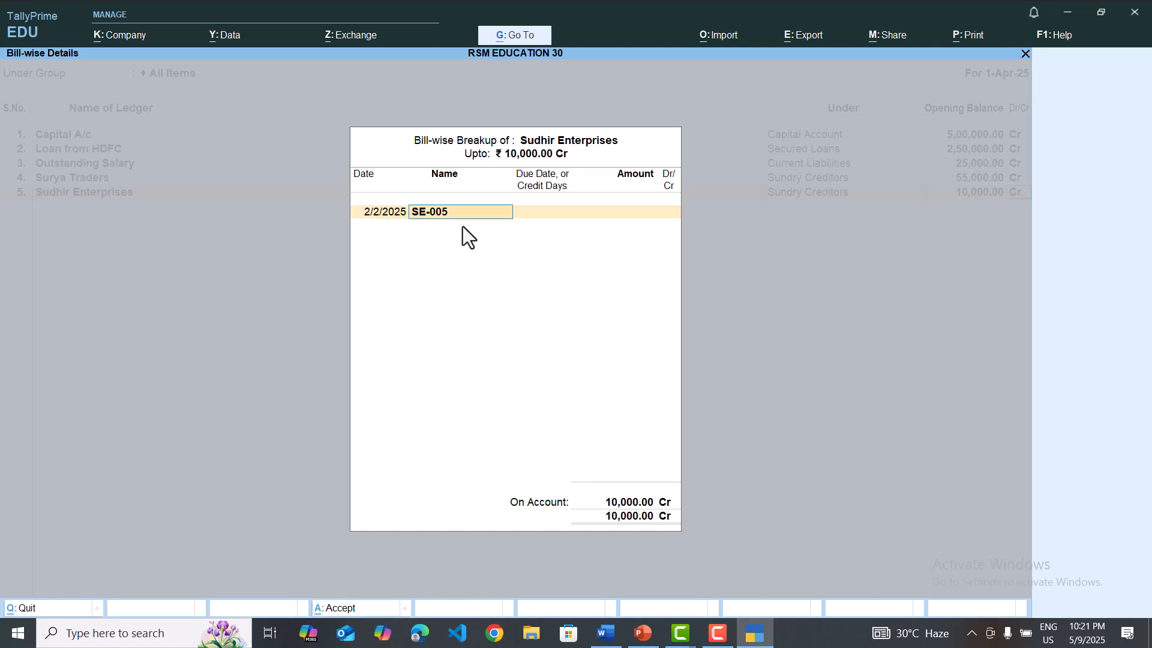
# Step: Keep the due date 2-Feb-25 for bill SE-005 and accept the Sudhir Enterprises bill-wise breakup with 10,000 Cr
pyautogui.press('Return')
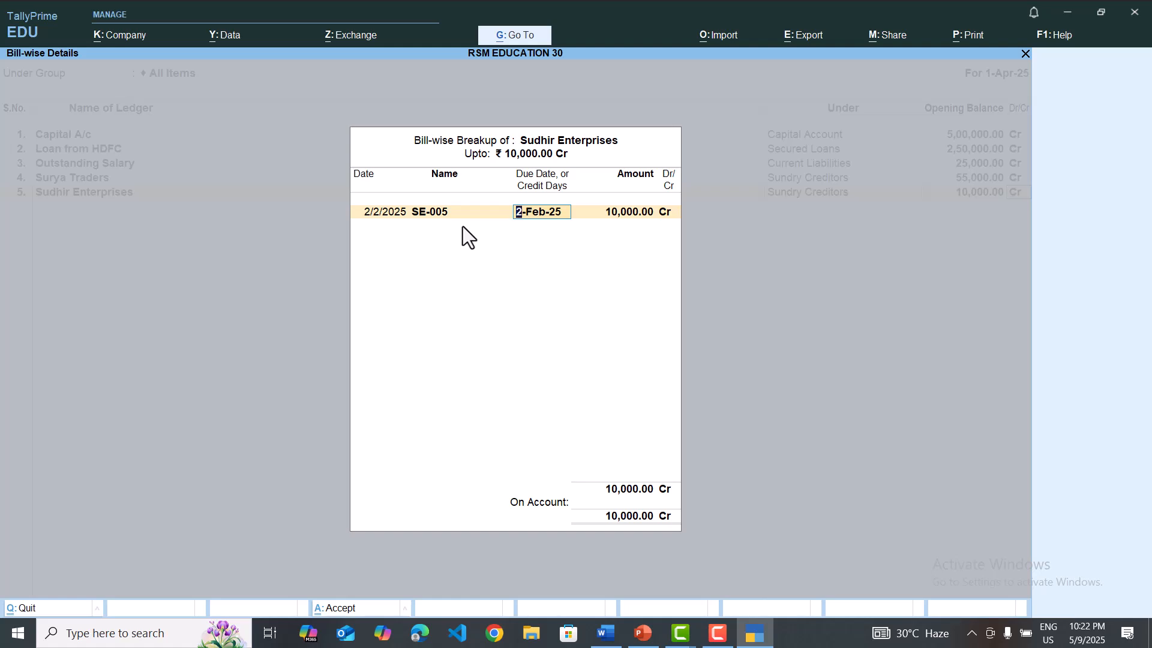
pyautogui.press('Return')
pyautogui.press('Return')
pyautogui.press('Return')
pyautogui.press('Return')
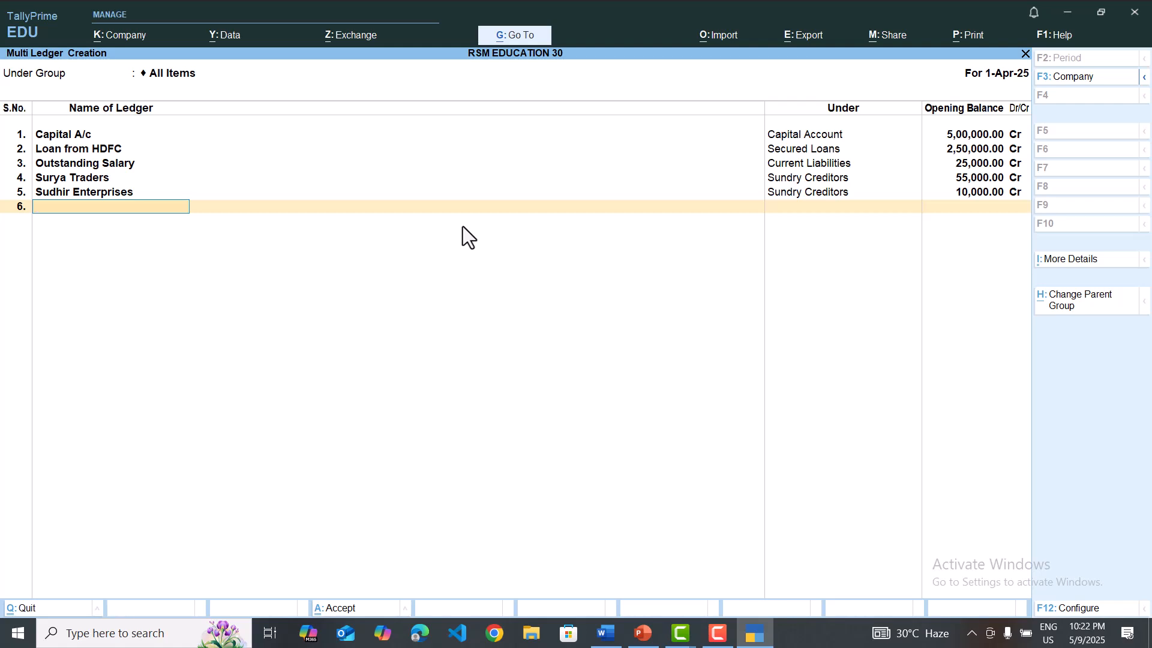
# Step: Copy Plant & Machinery from the Word balance sheet into the sixth ledger row and place it under Fixed Assets
pyautogui.hotkey('alt', 'Tab')
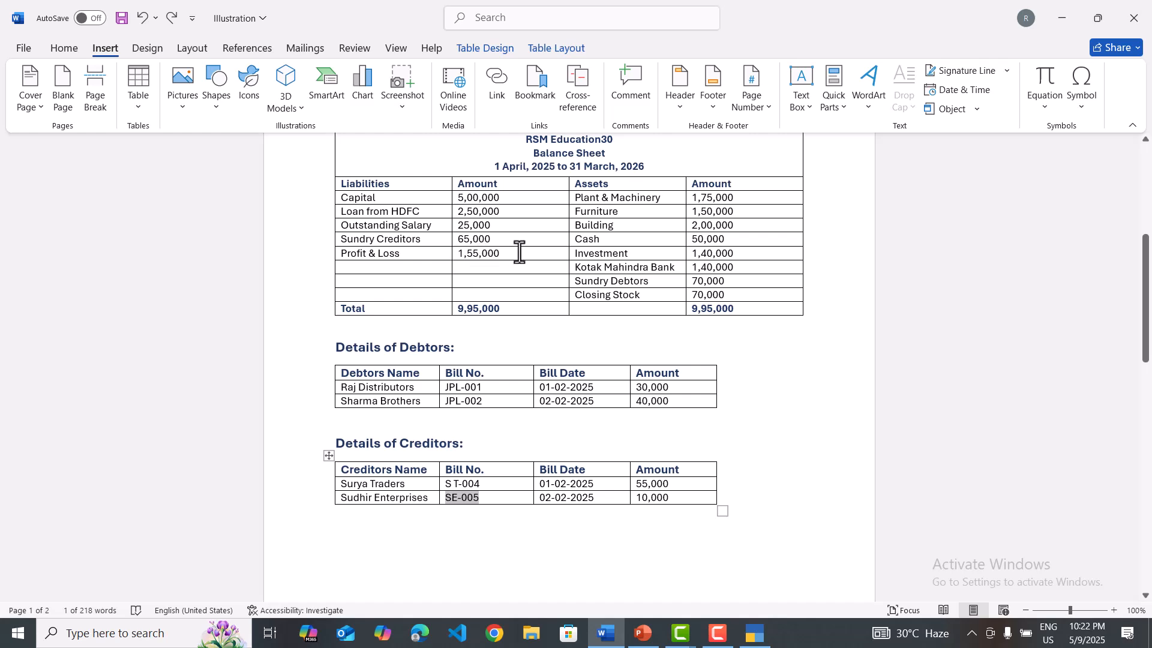
pyautogui.moveTo(665, 199); pyautogui.dragTo(582, 199)
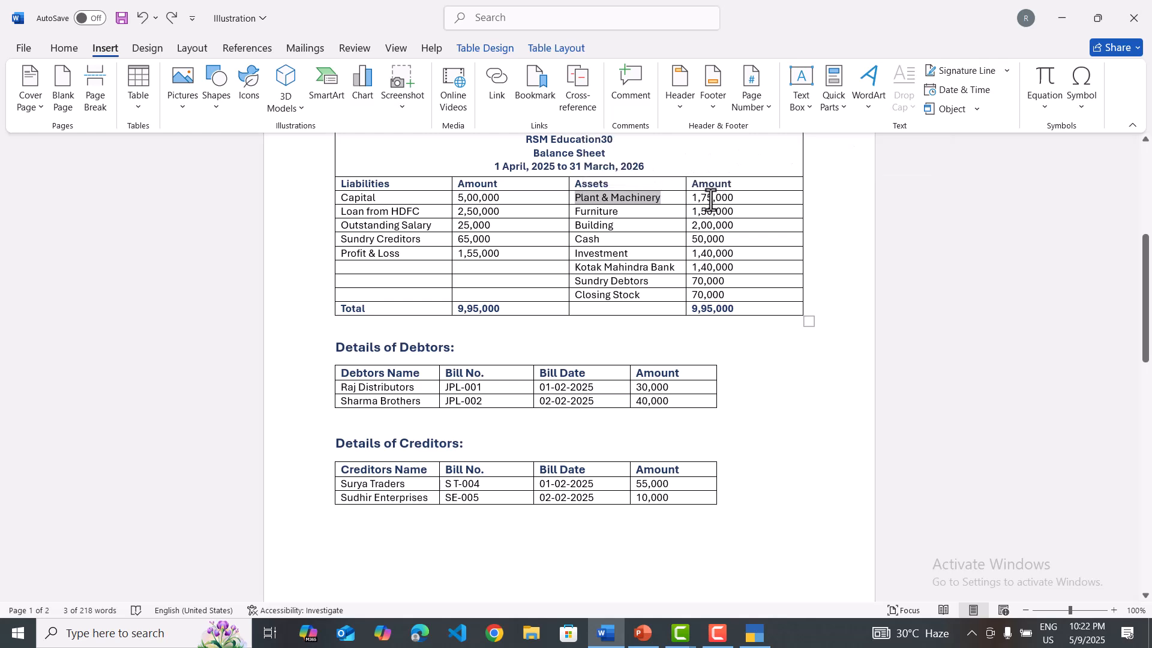
pyautogui.hotkey('alt', 'Tab')
pyautogui.hotkey('ctrl', 'alt', 'v')
pyautogui.press('Return')
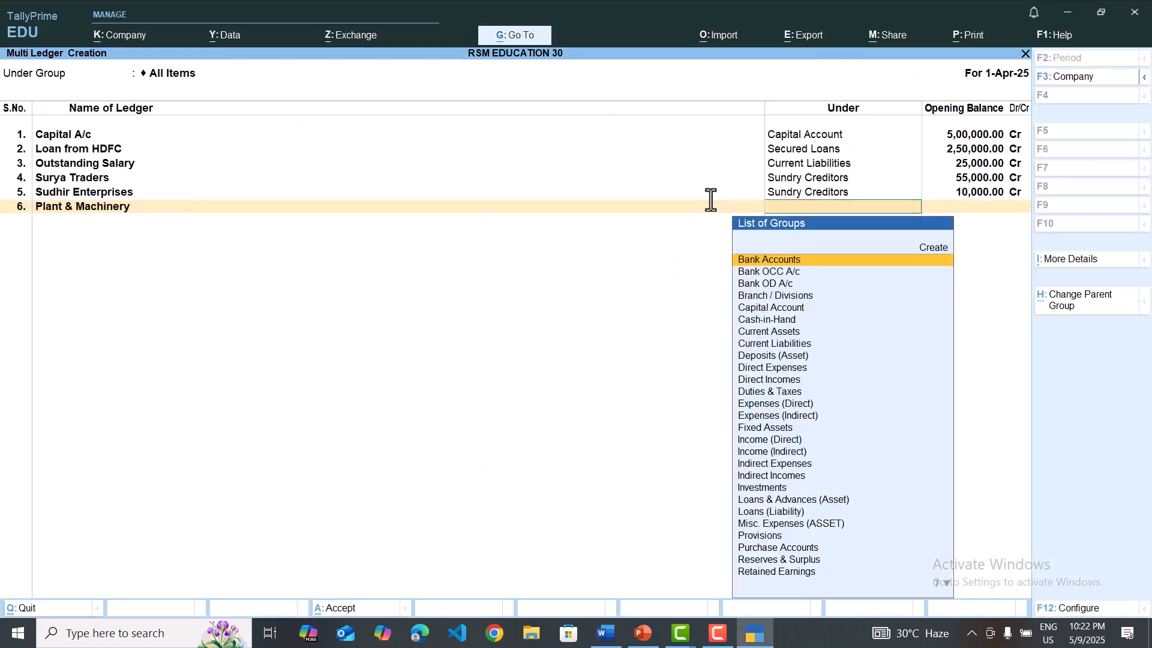
pyautogui.write('Fi')
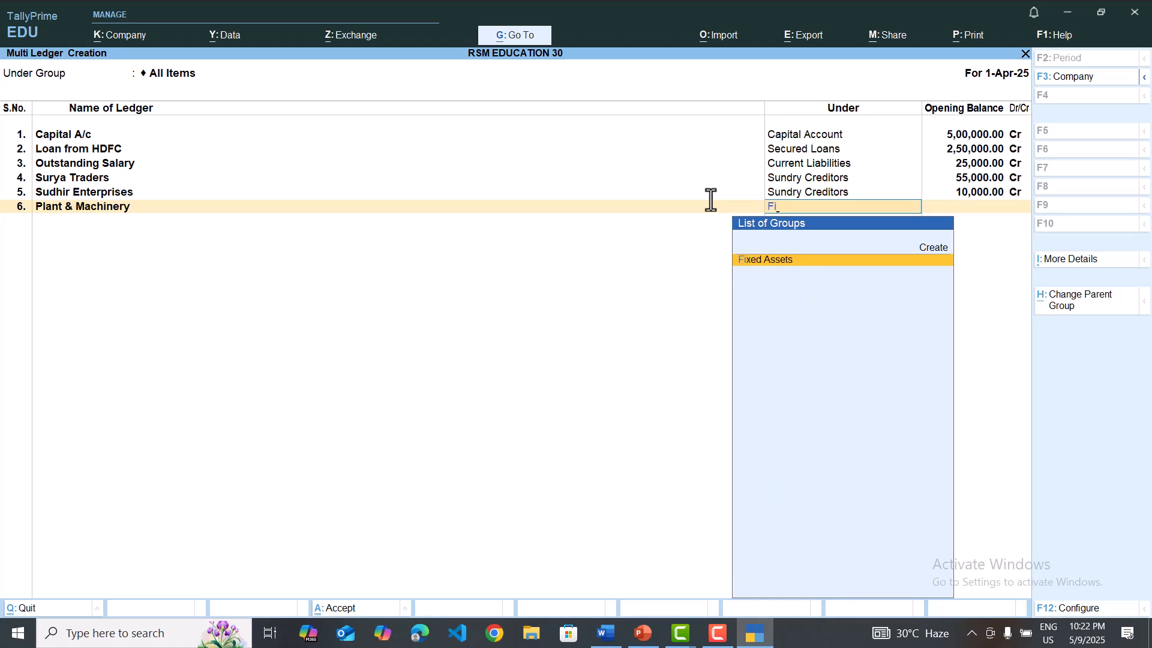
pyautogui.press('Return')
# Step: Enter 1,75,000 Dr as the opening balance of the Plant & Machinery ledger
pyautogui.write('175000')
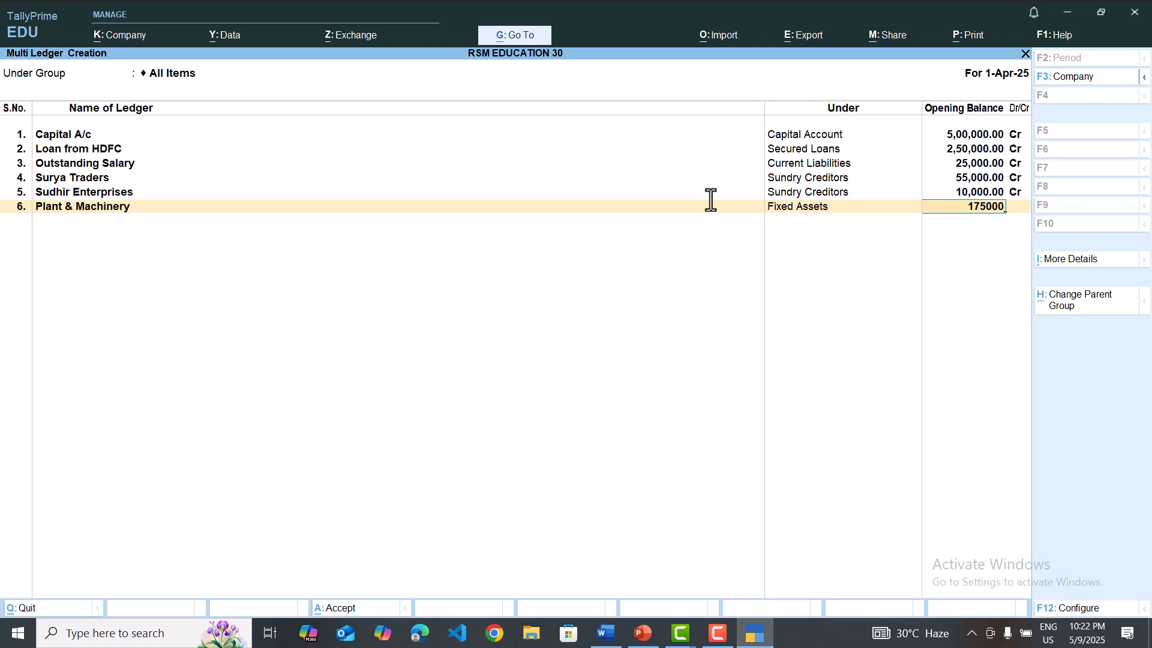
pyautogui.press('Return')
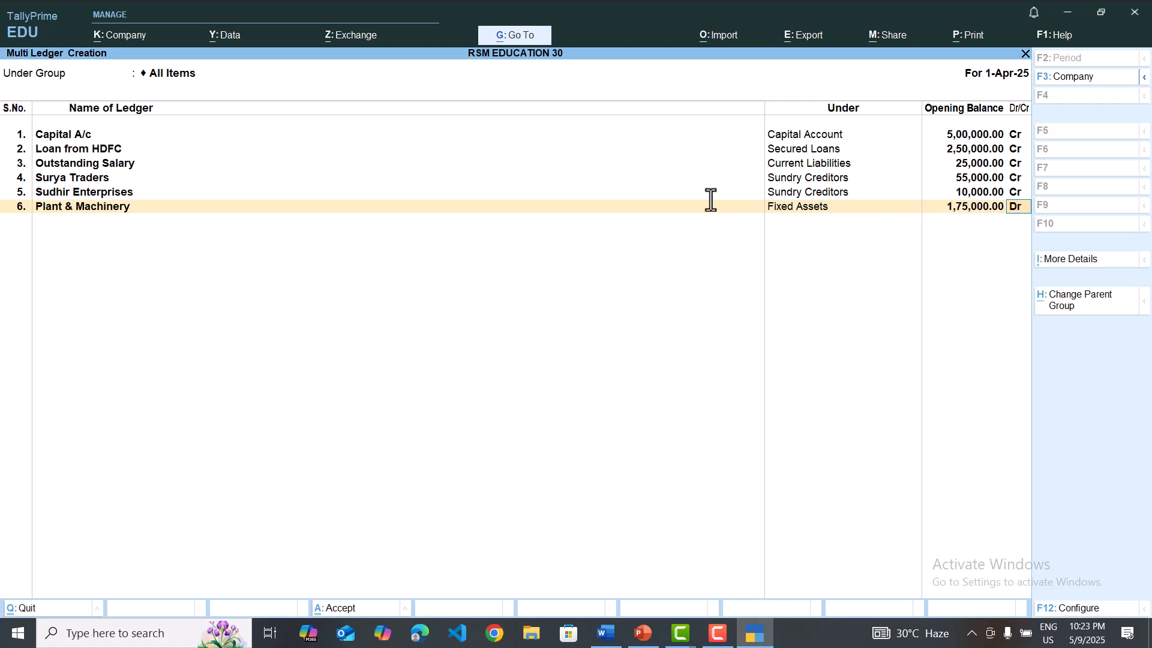
pyautogui.press('Return')
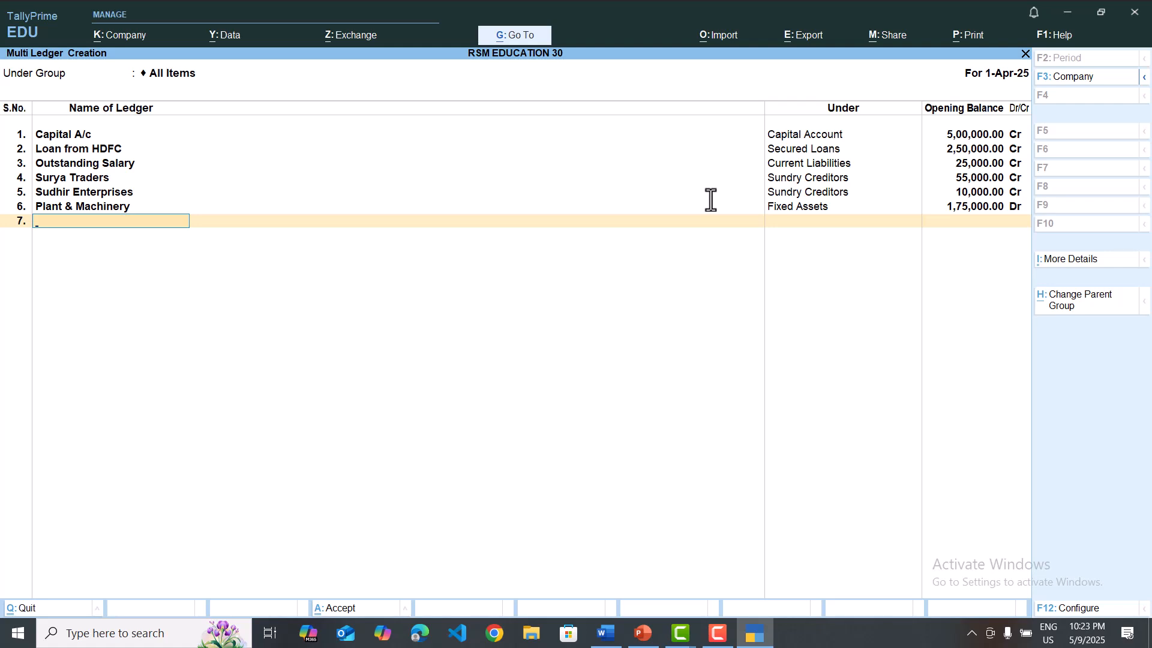
# Step: Copy Furniture from the Word balance sheet into the seventh ledger row and place it under Fixed Assets
pyautogui.hotkey('alt', 'Tab')
pyautogui.doubleClick(573, 215)
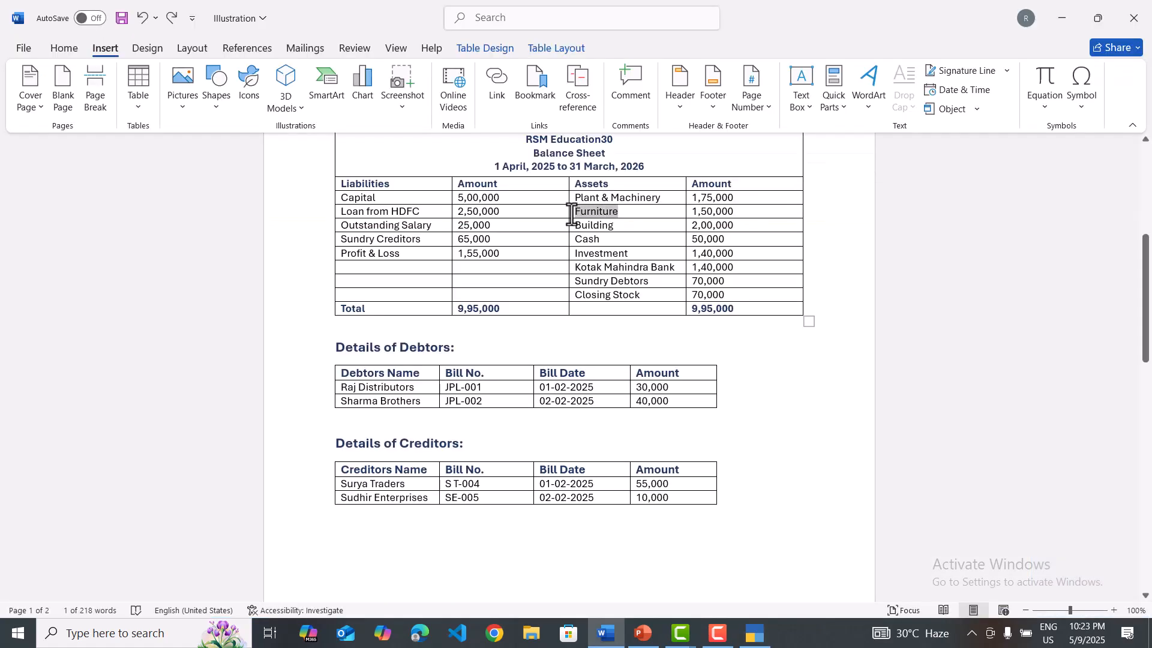
pyautogui.hotkey('ctrl', 'c')
pyautogui.hotkey('alt', 'Tab')
pyautogui.hotkey('ctrl', 'alt', 'v')
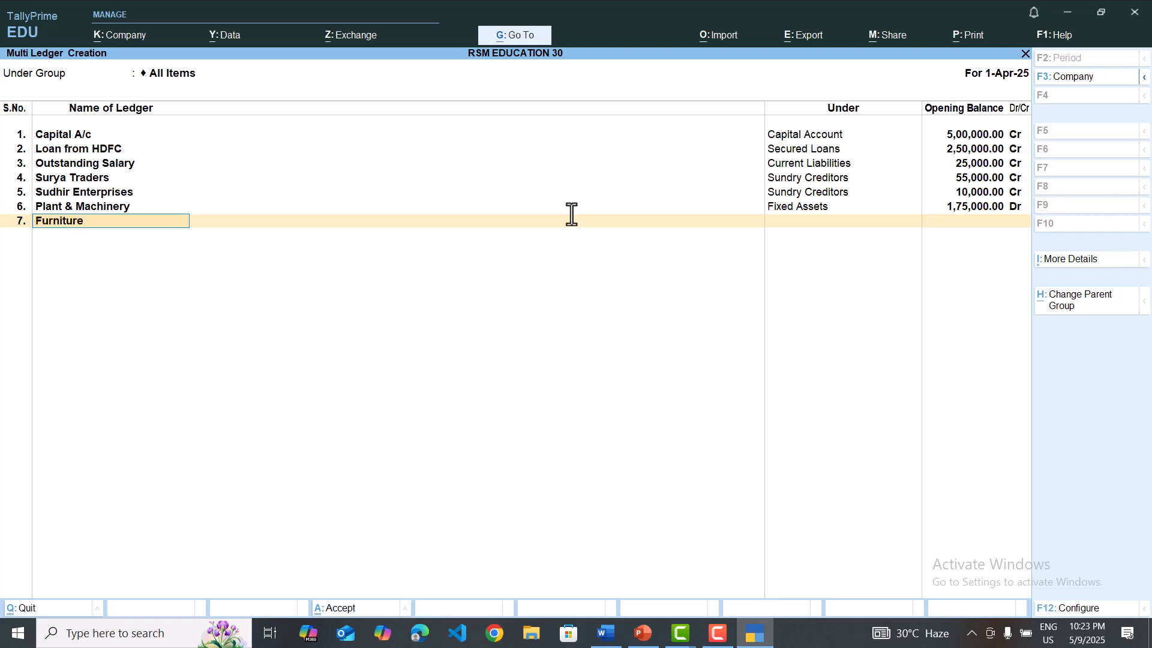
pyautogui.press('Return')
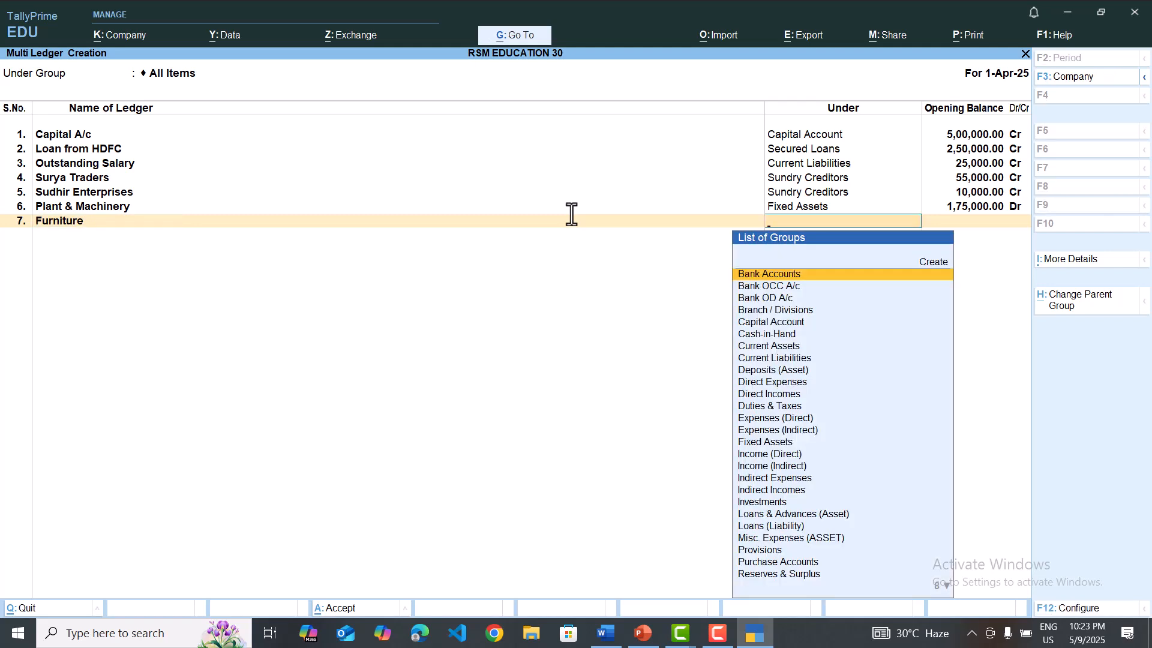
pyautogui.write('Fi')
pyautogui.press('Return')
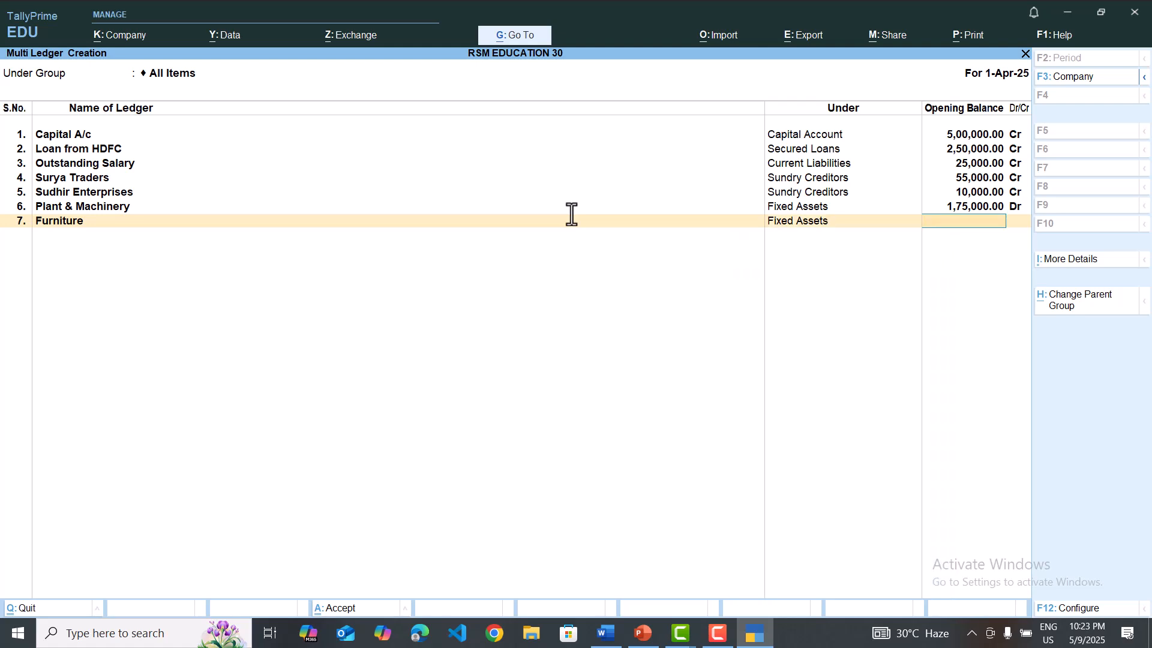
# Step: Check the Furniture amount in the Word balance sheet and enter 1,50,000 Dr as its ledger opening balance
pyautogui.hotkey('alt', 'Tab')
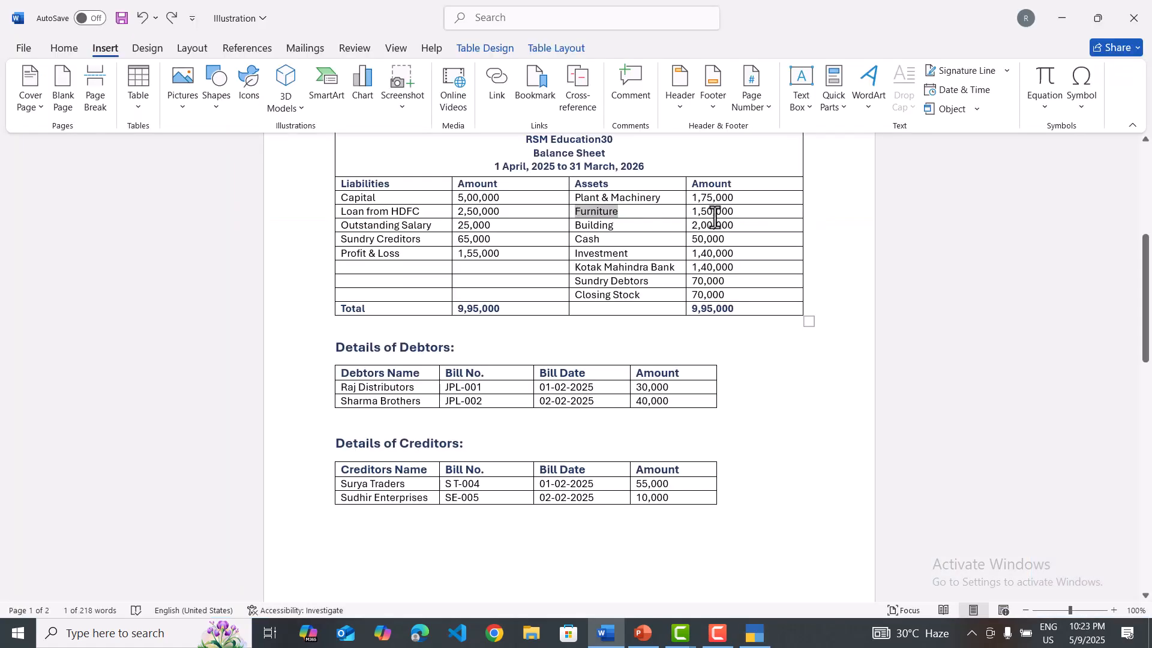
pyautogui.hotkey('alt', 'Tab')
pyautogui.write('1')
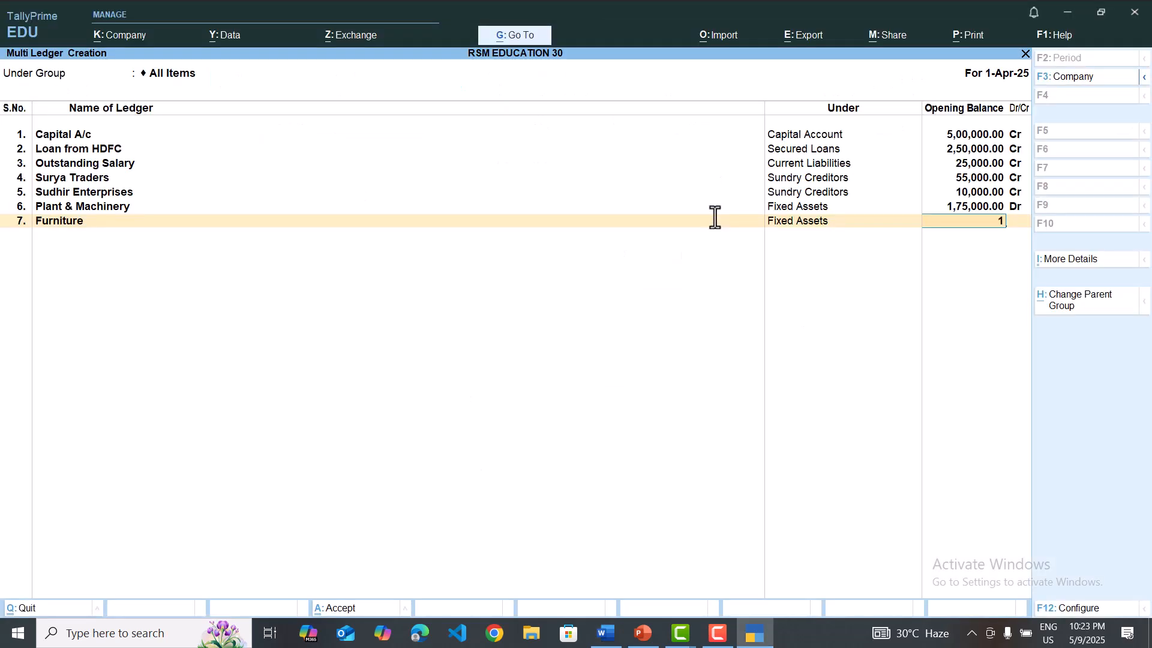
pyautogui.write(',50,00000')
pyautogui.press('Return')
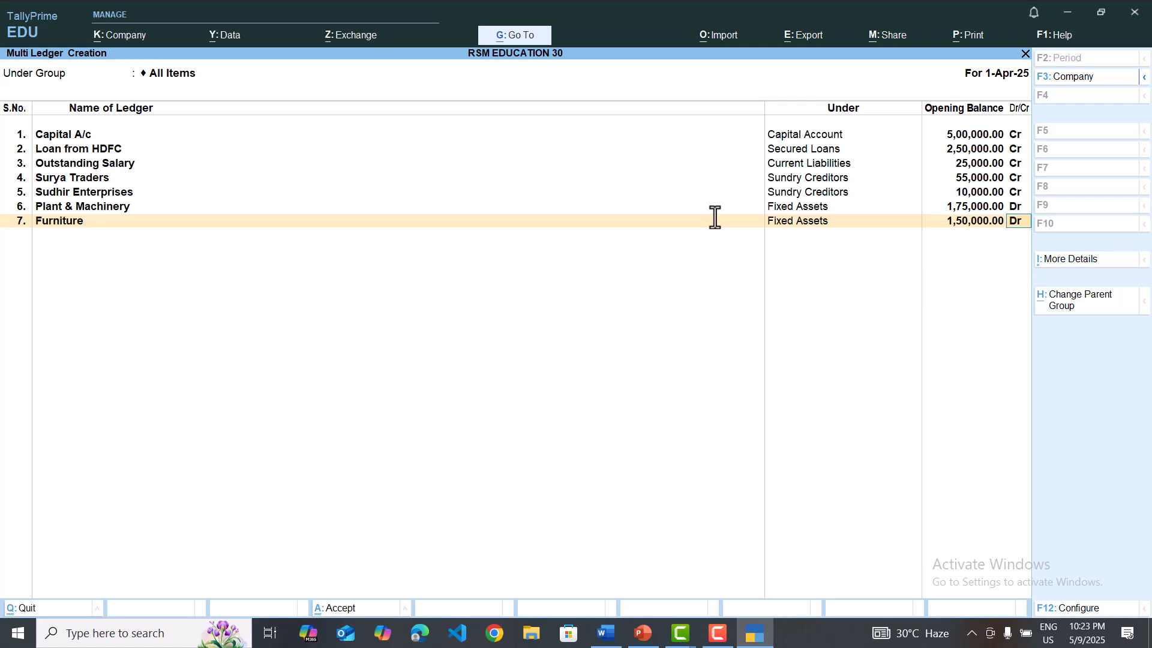
pyautogui.press('Return')
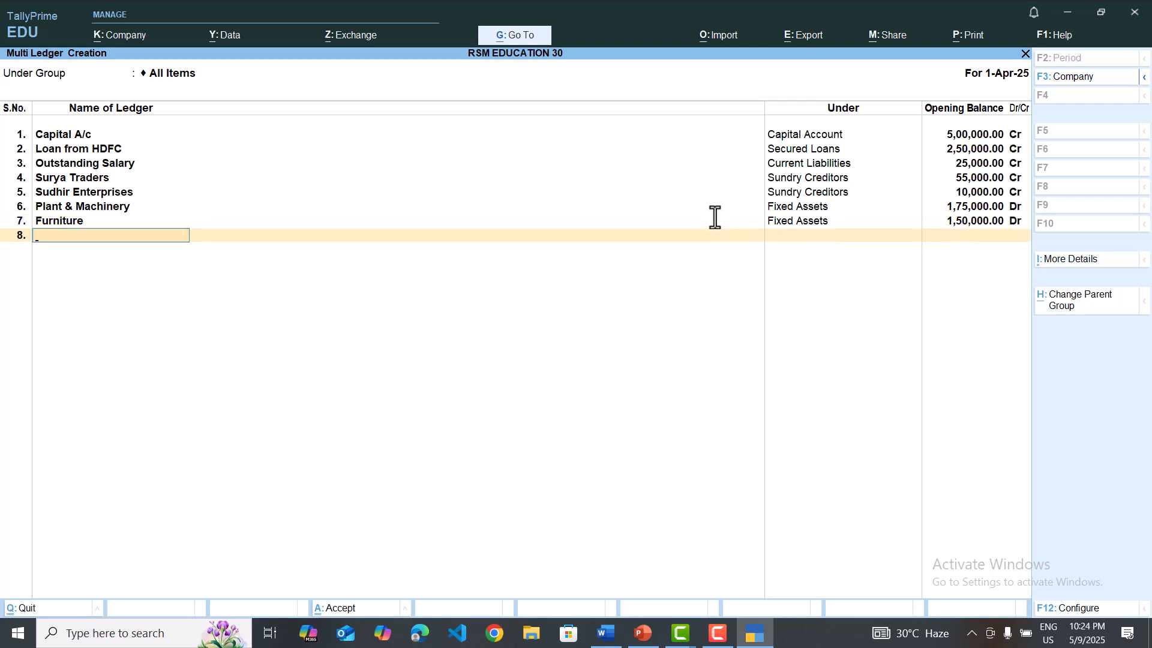
# Step: Copy Building from the Word balance sheet into the eighth ledger row and place it under Fixed Assets
pyautogui.hotkey('alt', 'Tab')
pyautogui.moveTo(635, 225); pyautogui.dragTo(573, 228)
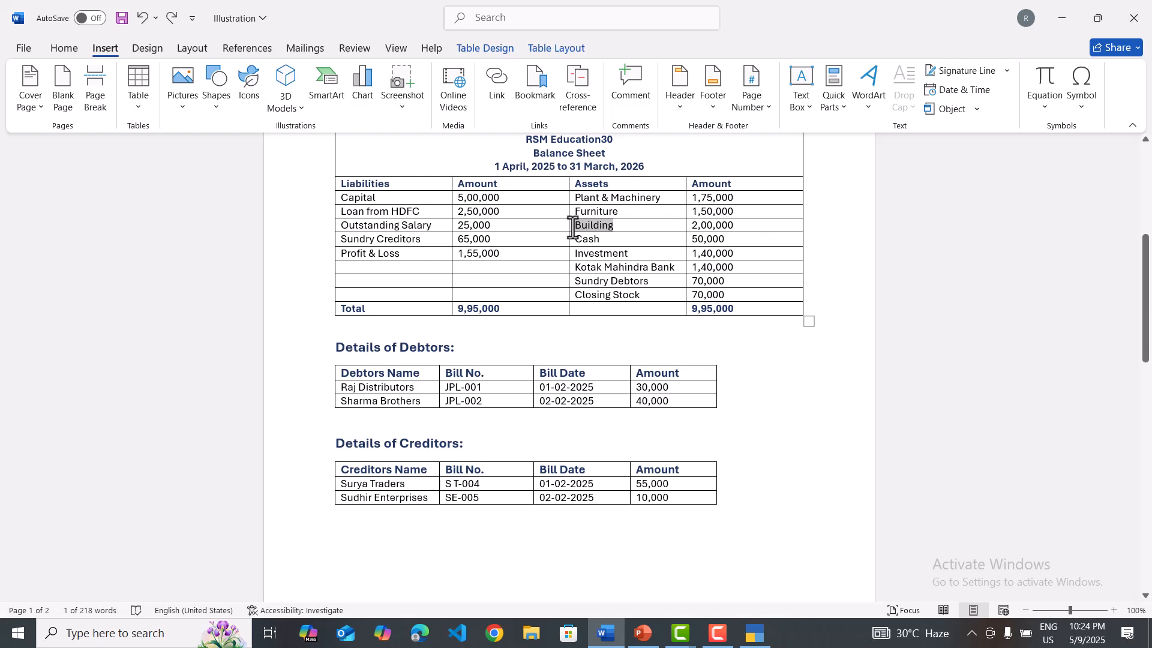
pyautogui.hotkey('alt', 'Tab')
pyautogui.hotkey('ctrl', 'v')
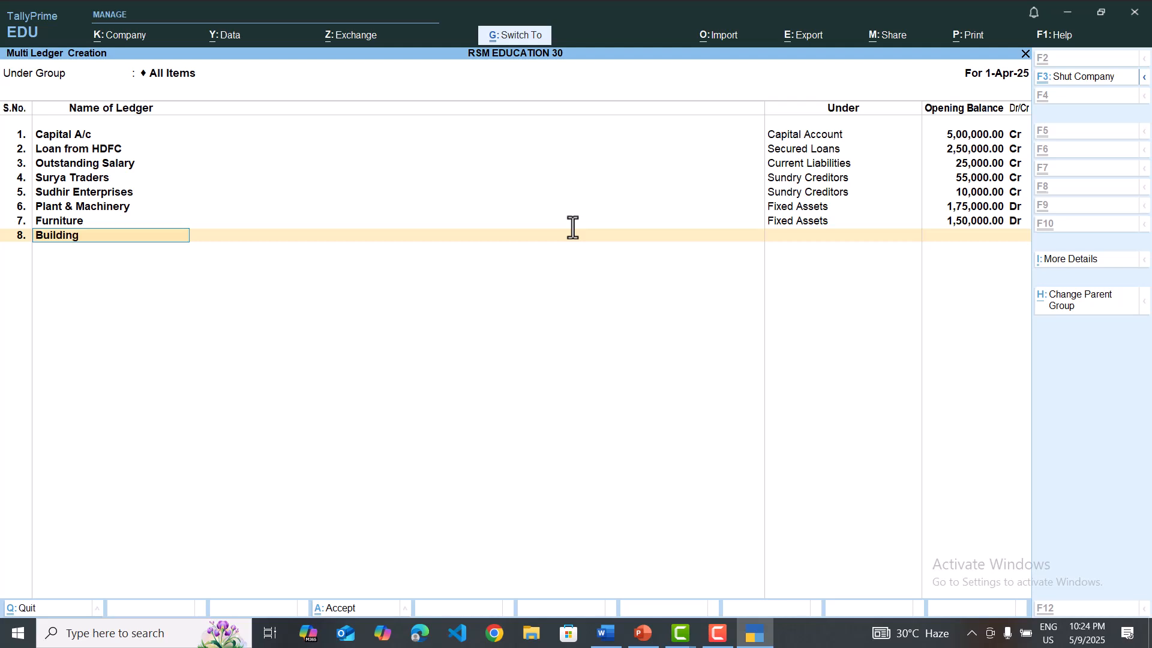
pyautogui.press('Return')
pyautogui.write('F')
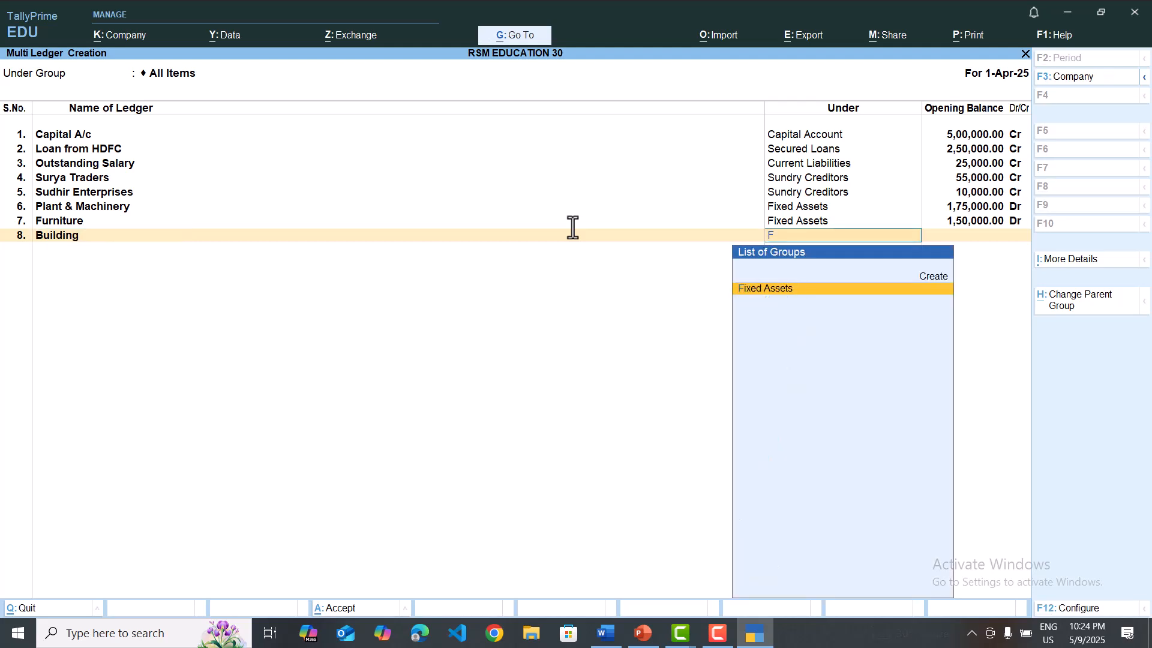
pyautogui.press('Return')
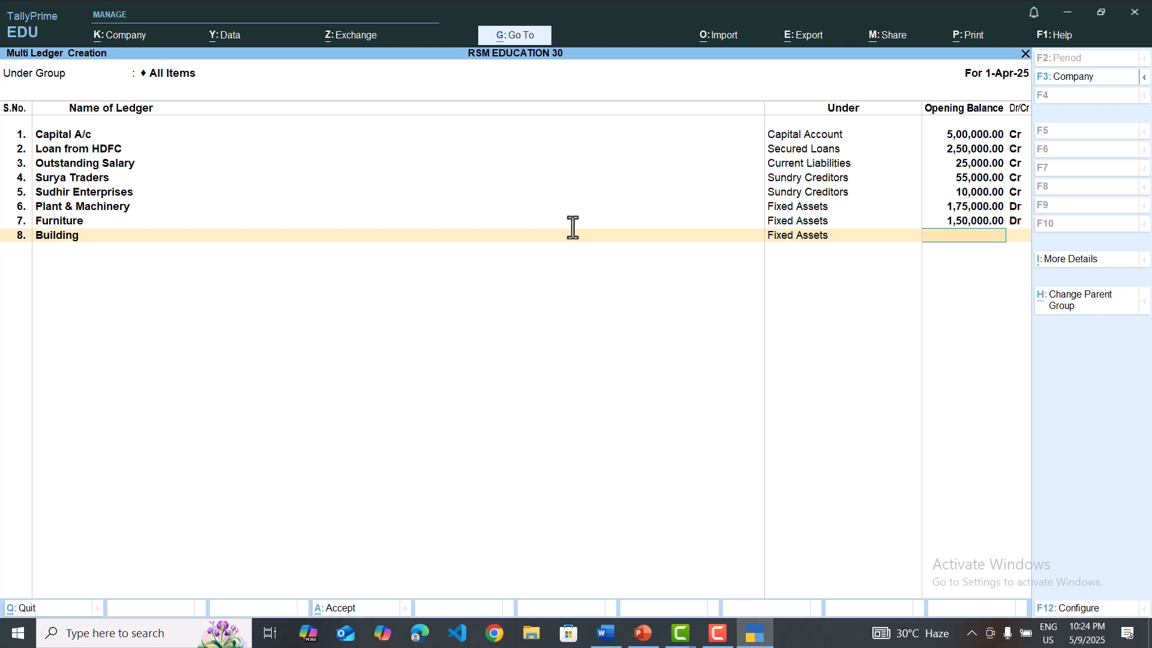
# Step: Check the Building amount in the Word balance sheet and enter 2,00,000 Dr as its ledger opening balance
pyautogui.hotkey('alt', 'Tab')
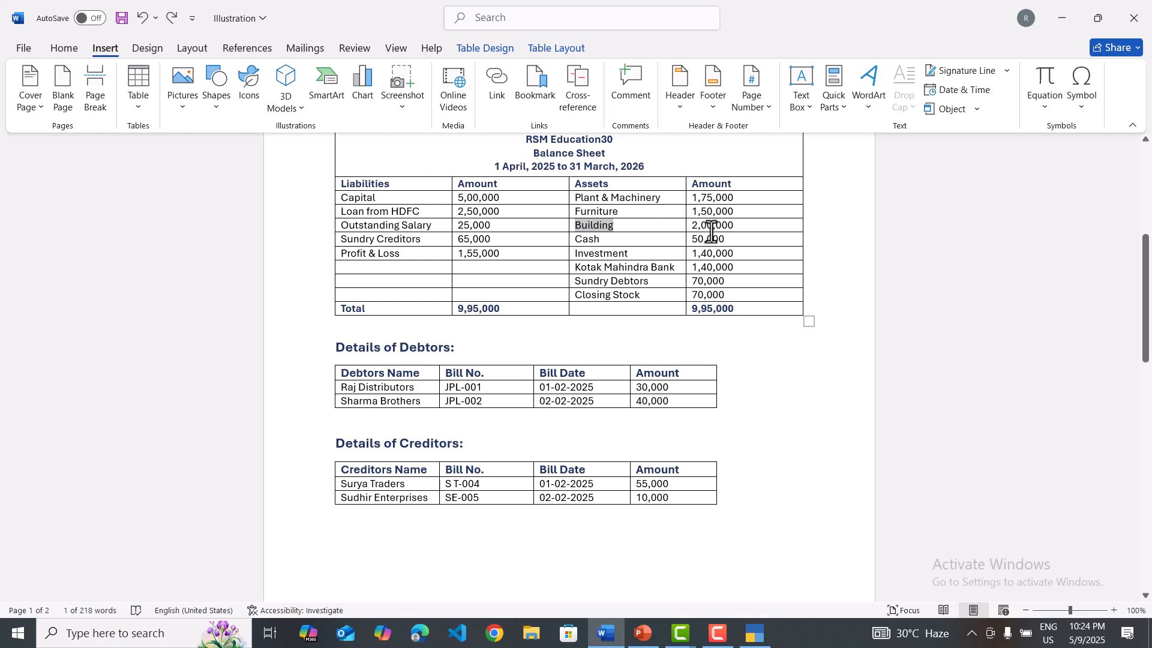
pyautogui.hotkey('alt', 'Tab')
pyautogui.write('200000')
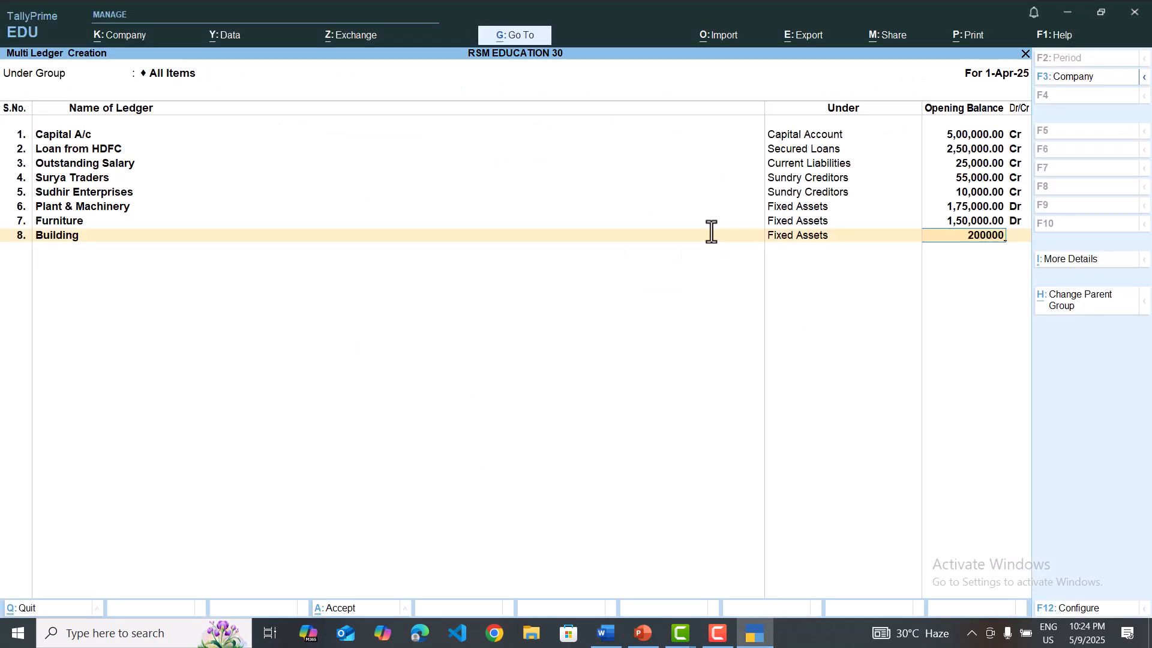
pyautogui.press('Return')
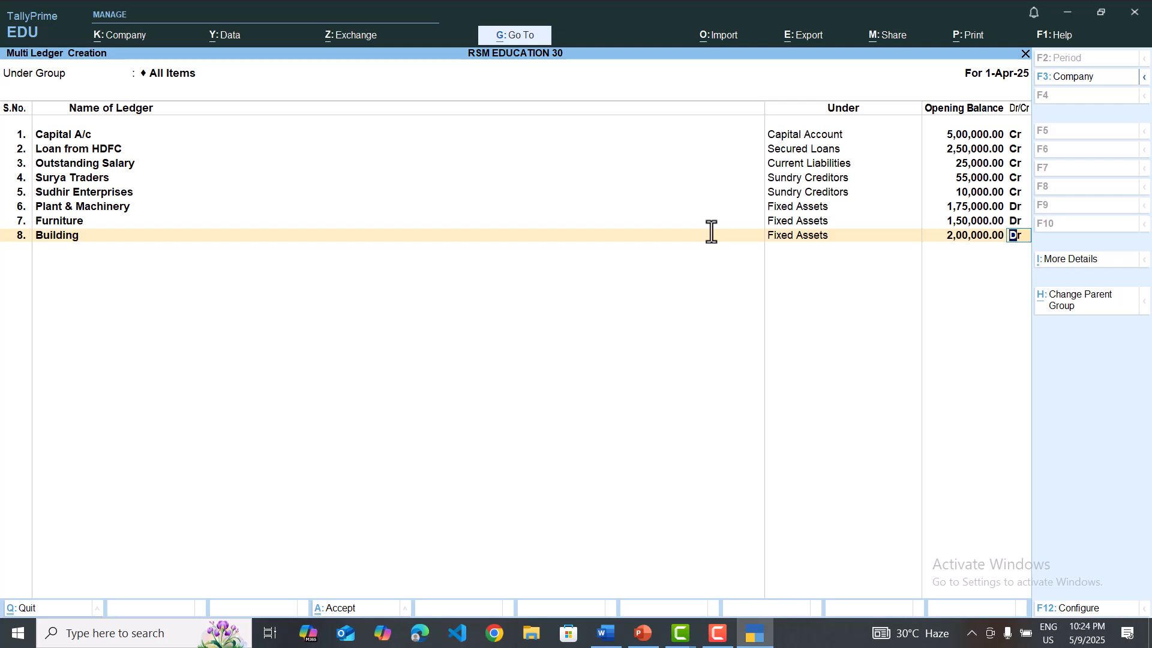
pyautogui.press('Return')
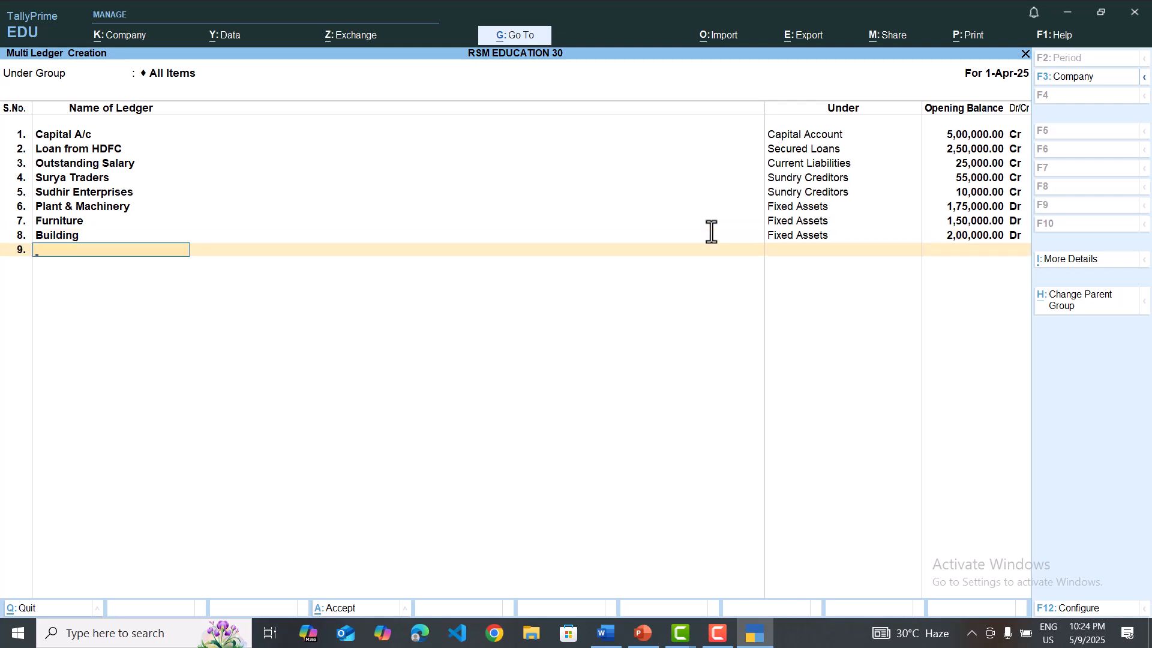
# Step: Copy Investment from the Word balance sheet into the ninth ledger row and place it under Fixed Assets
pyautogui.hotkey('alt', 'Tab')
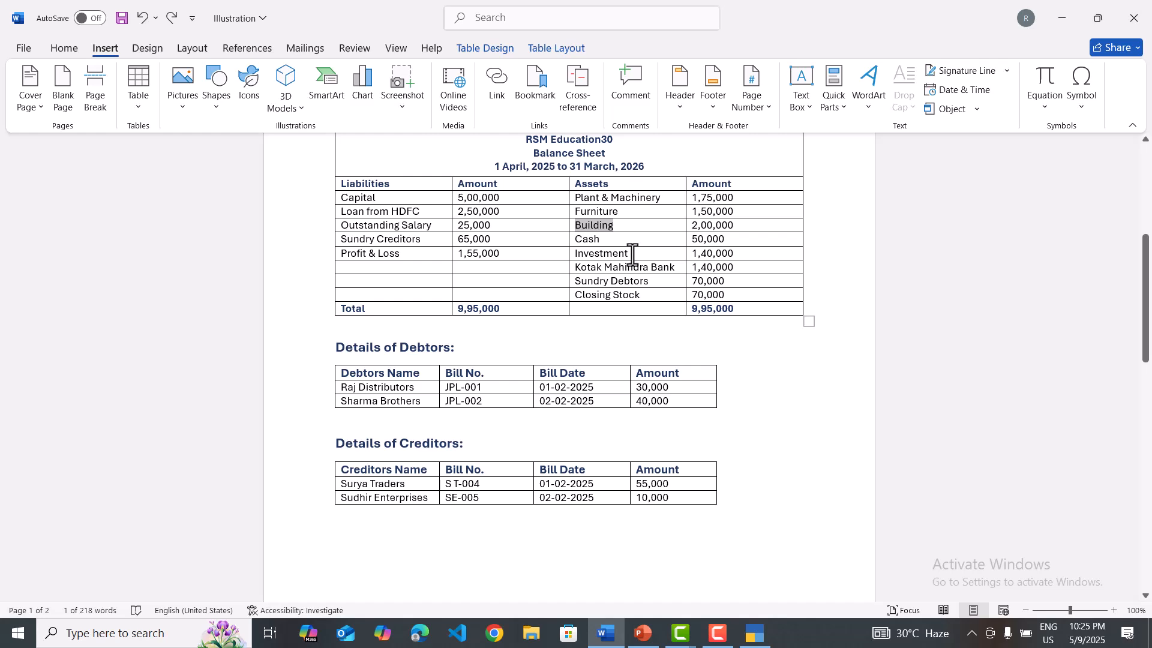
pyautogui.moveTo(626, 254); pyautogui.dragTo(573, 254)
pyautogui.hotkey('ctrl', 'c')
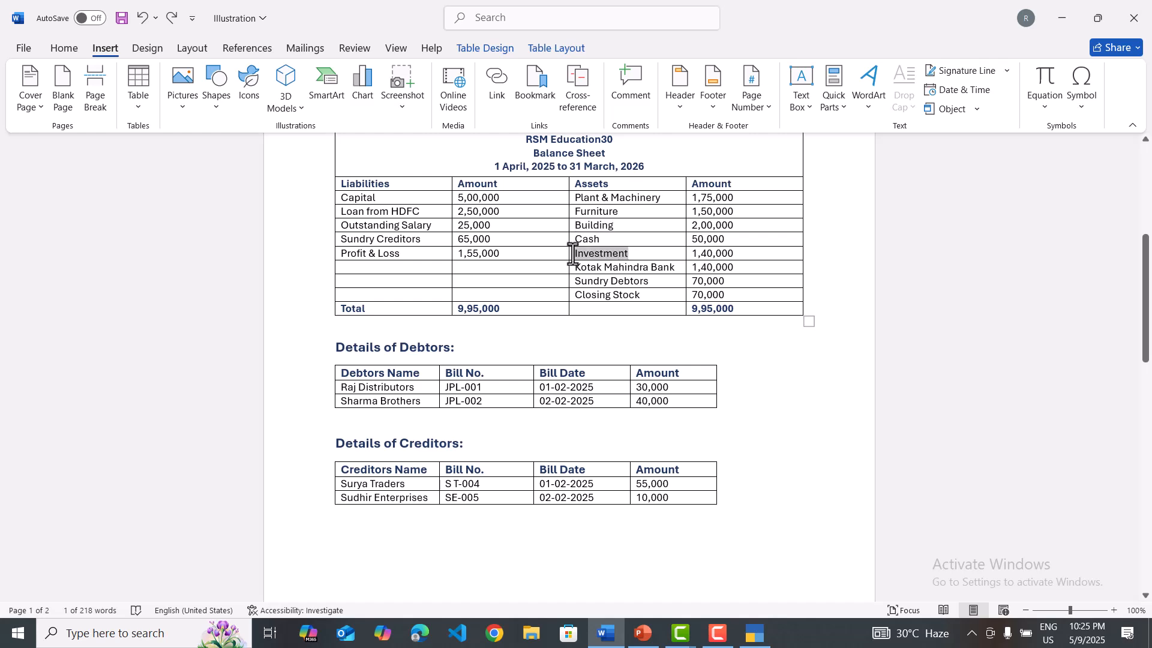
pyautogui.hotkey('alt', 'Tab')
pyautogui.hotkey('ctrl', 'v')
pyautogui.press('Return')
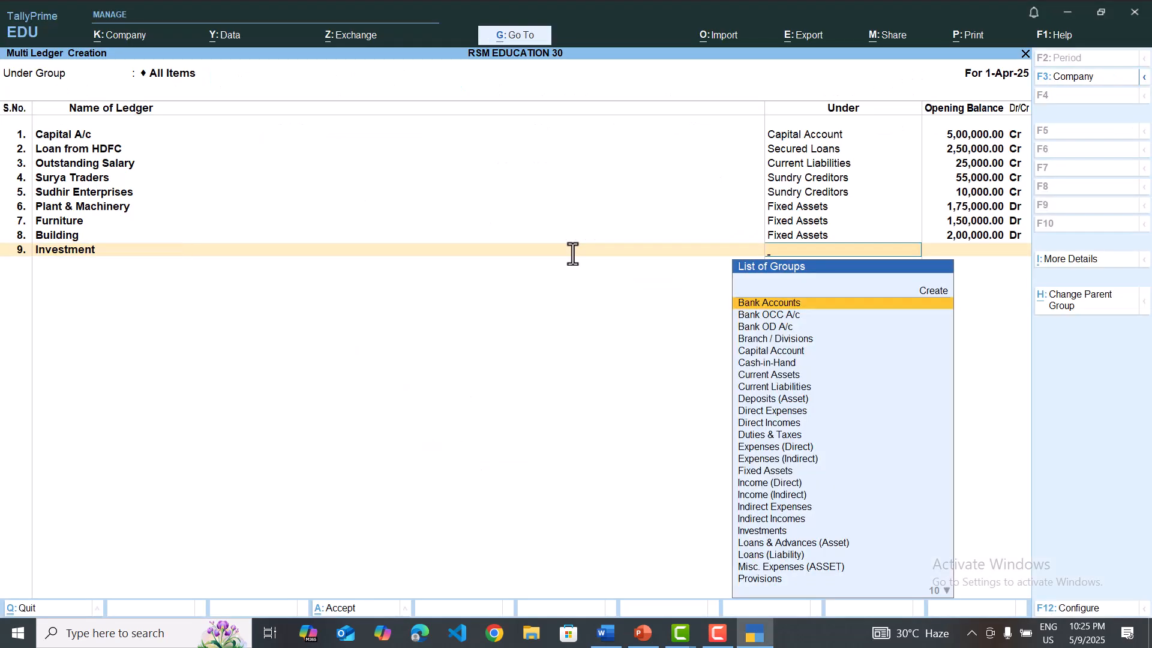
pyautogui.write('Fi')
pyautogui.press('Return')
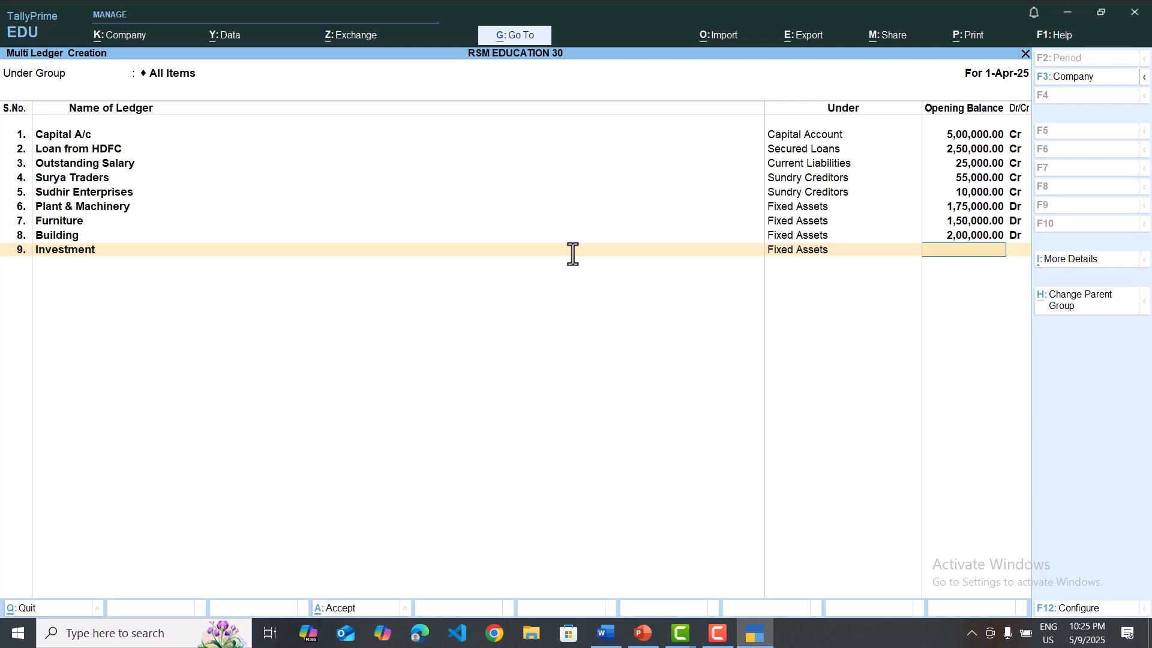
# Step: Enter 1,40,000 Dr as the opening balance of the Investment ledger
pyautogui.write('140000')
pyautogui.press('Return')
pyautogui.press('Return')
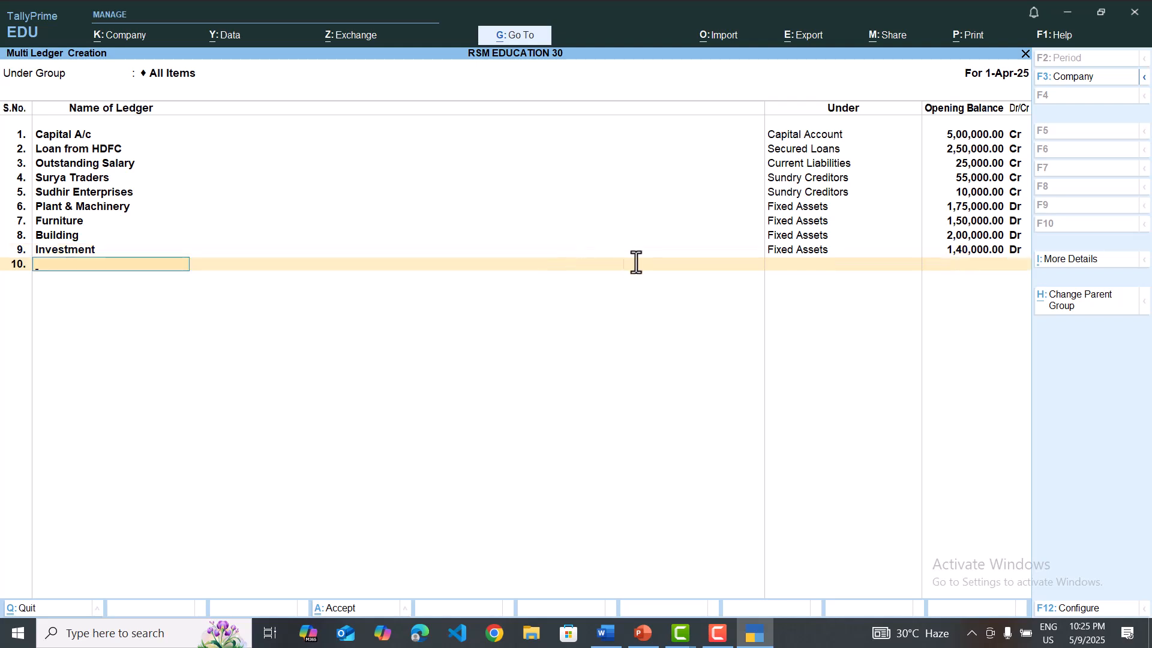
# Step: Copy Kotak Mahindra Bank from the Word balance sheet into the tenth ledger row and place it under Bank Accounts
pyautogui.hotkey('alt', 'Tab')
pyautogui.moveTo(673, 269); pyautogui.dragTo(580, 269)
pyautogui.hotkey('ctrl', 'c')
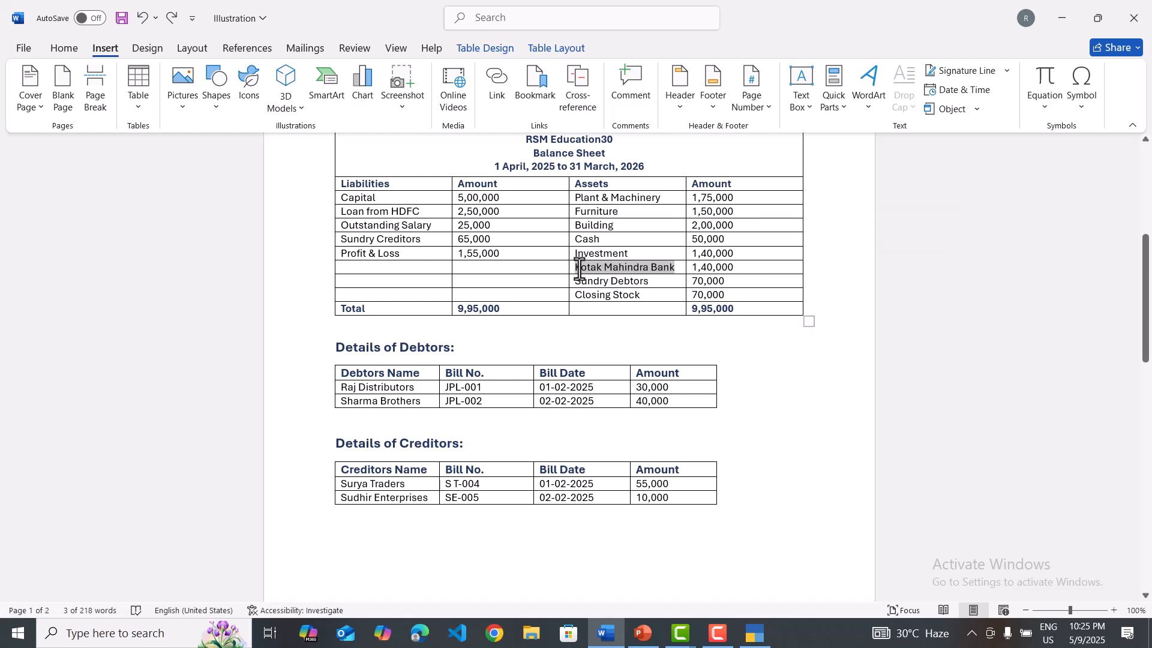
pyautogui.hotkey('alt', 'Tab')
pyautogui.hotkey('ctrl', 'v')
pyautogui.press('Return')
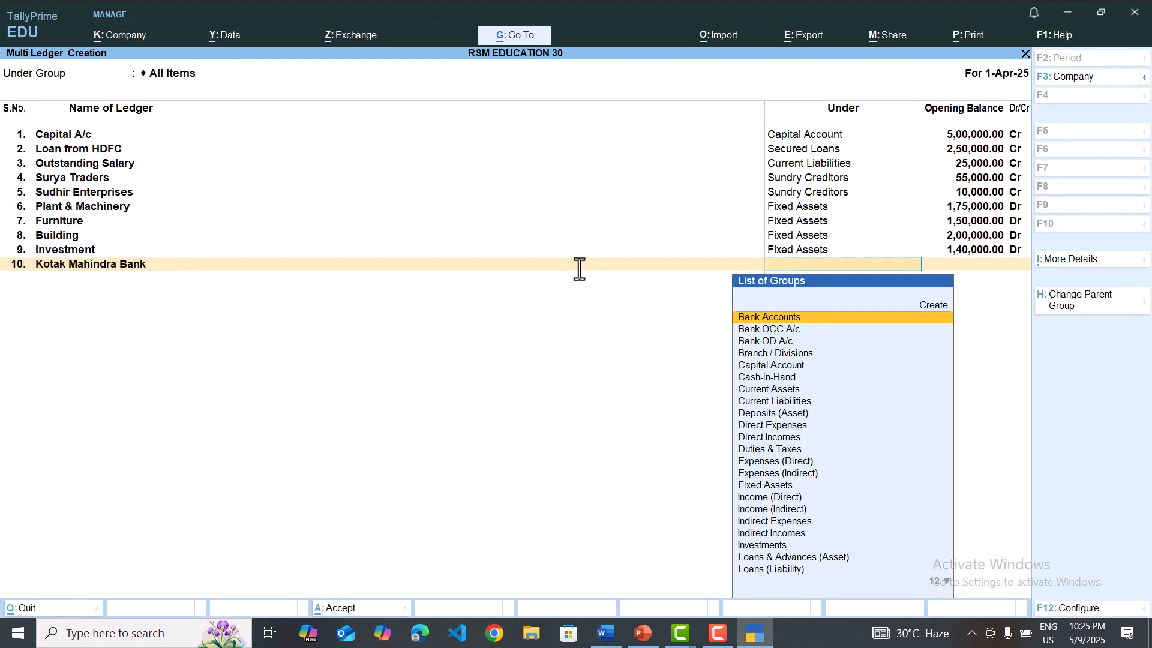
pyautogui.press('Return')
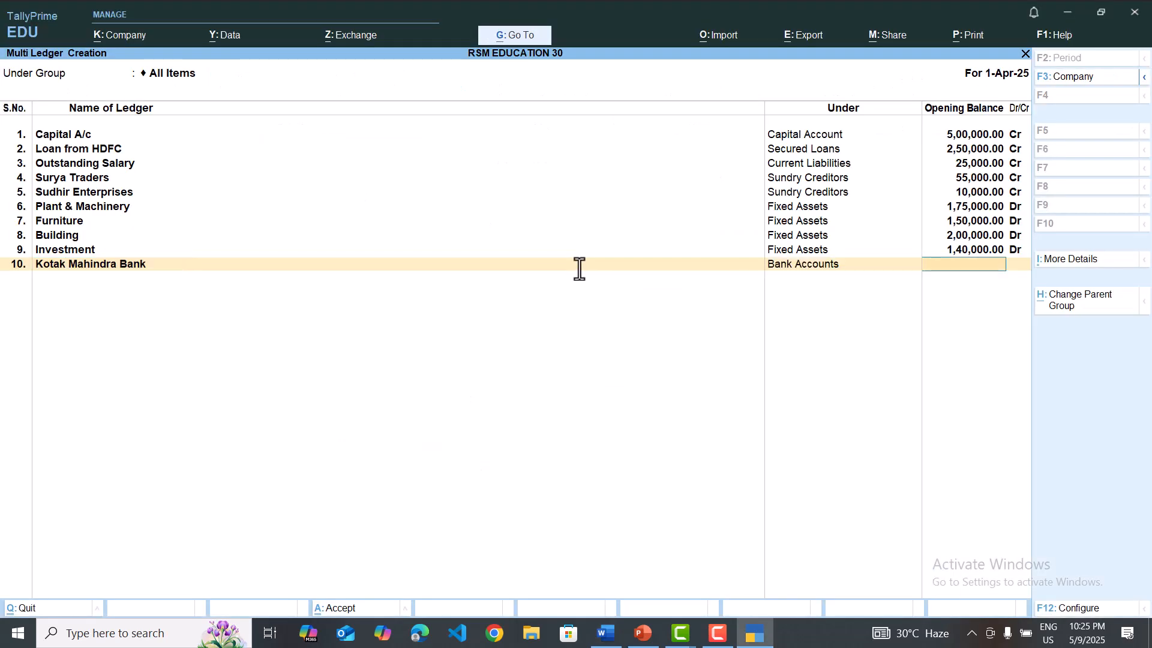
# Step: Enter 1,40,000 Dr as the opening balance of the Kotak Mahindra Bank ledger
pyautogui.write('140000')
pyautogui.press('Return')
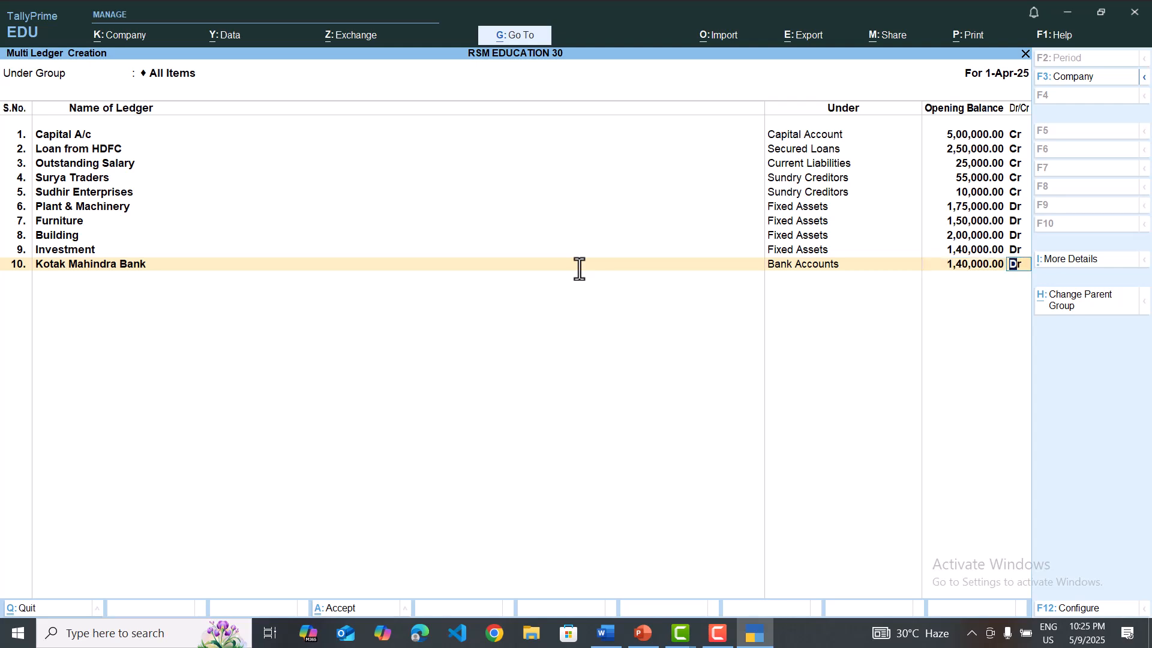
pyautogui.press('Return')
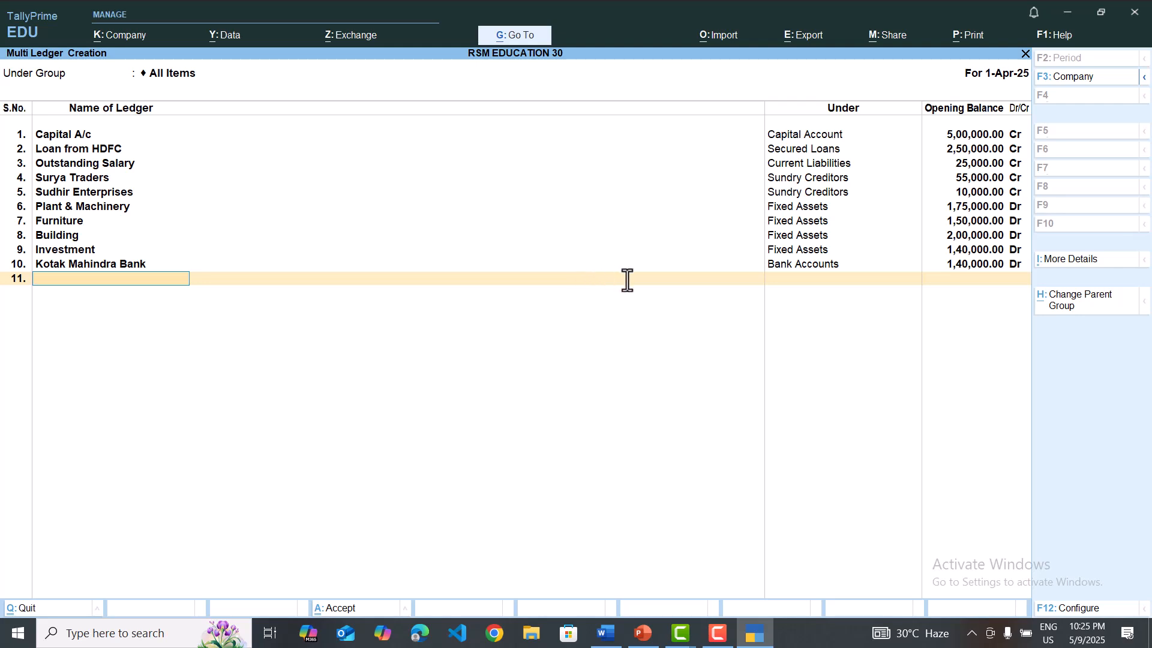
# Step: Copy Raj Distributors from the debtors table in Word into the eleventh ledger row and place it under Sundry Debtors
pyautogui.hotkey('alt', 'Tab')
pyautogui.moveTo(651, 282); pyautogui.dragTo(581, 282)
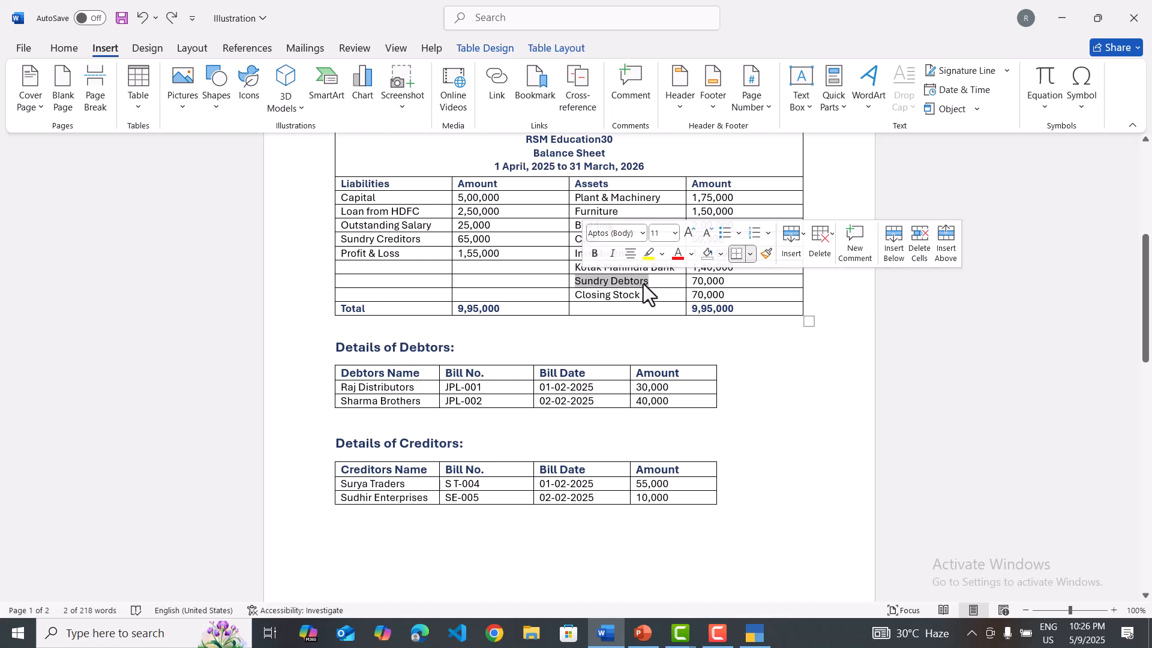
pyautogui.click(420, 387)
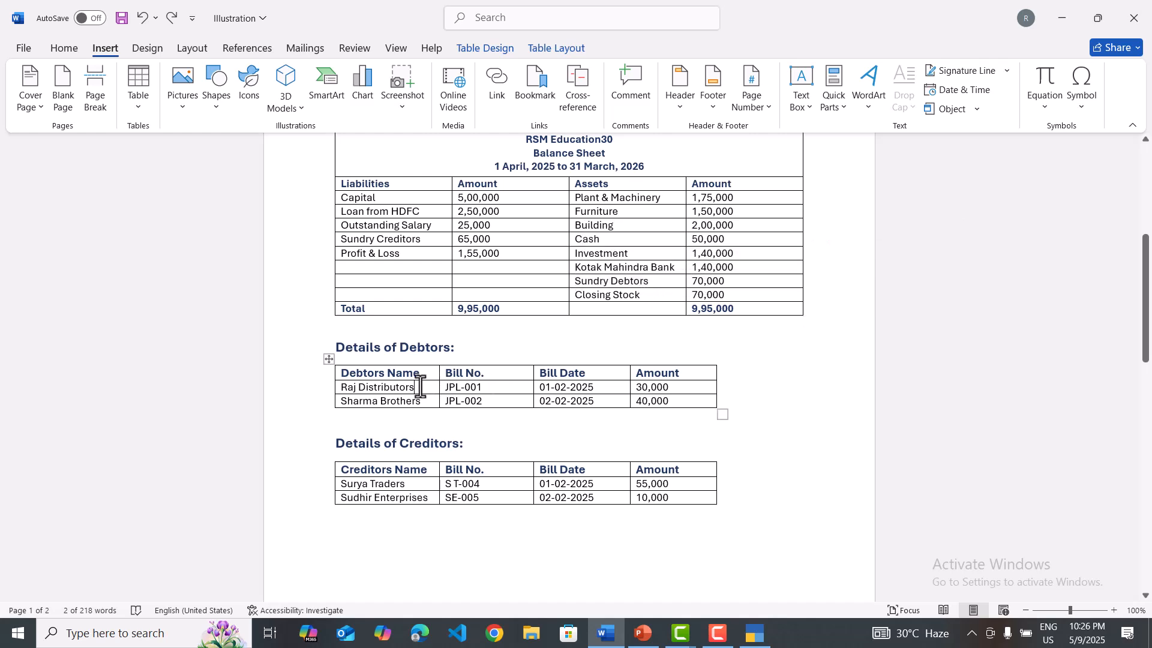
pyautogui.moveTo(414, 387); pyautogui.dragTo(338, 387)
pyautogui.hotkey('alt', 'Tab')
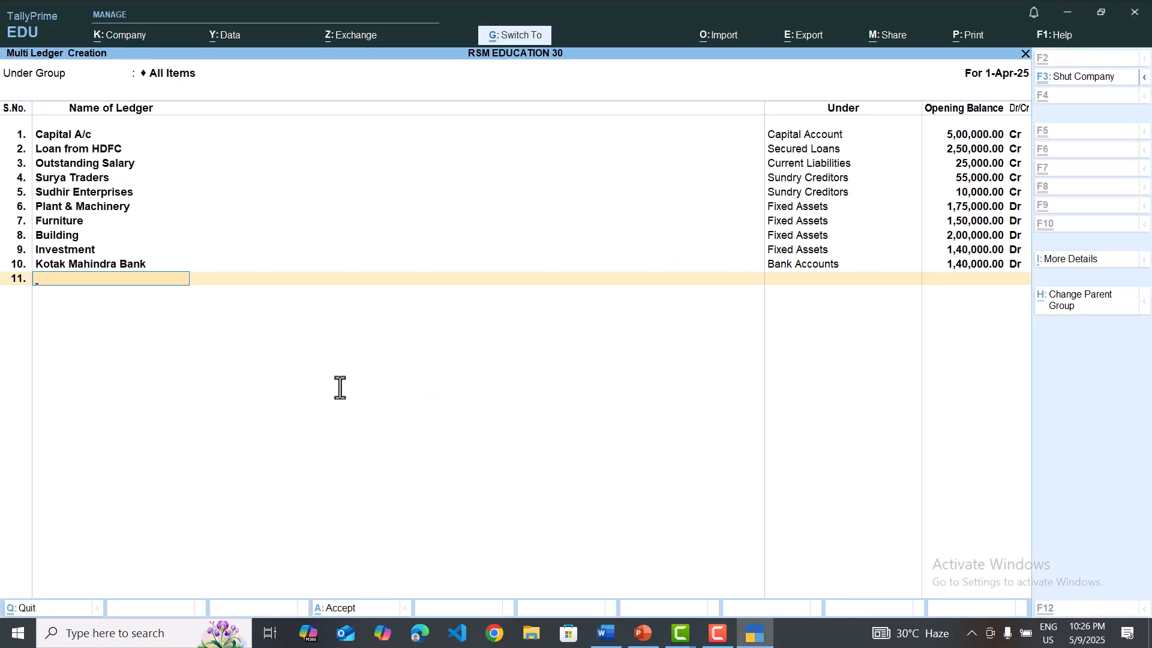
pyautogui.hotkey('ctrl', 'alt', 'v')
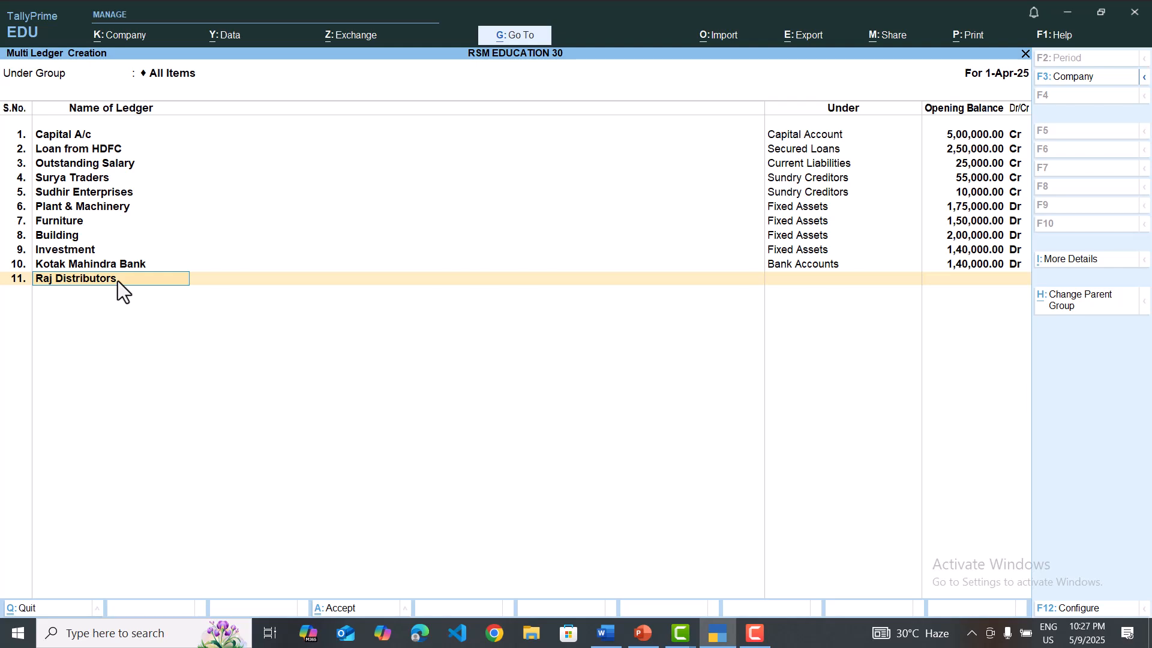
pyautogui.press('Return')
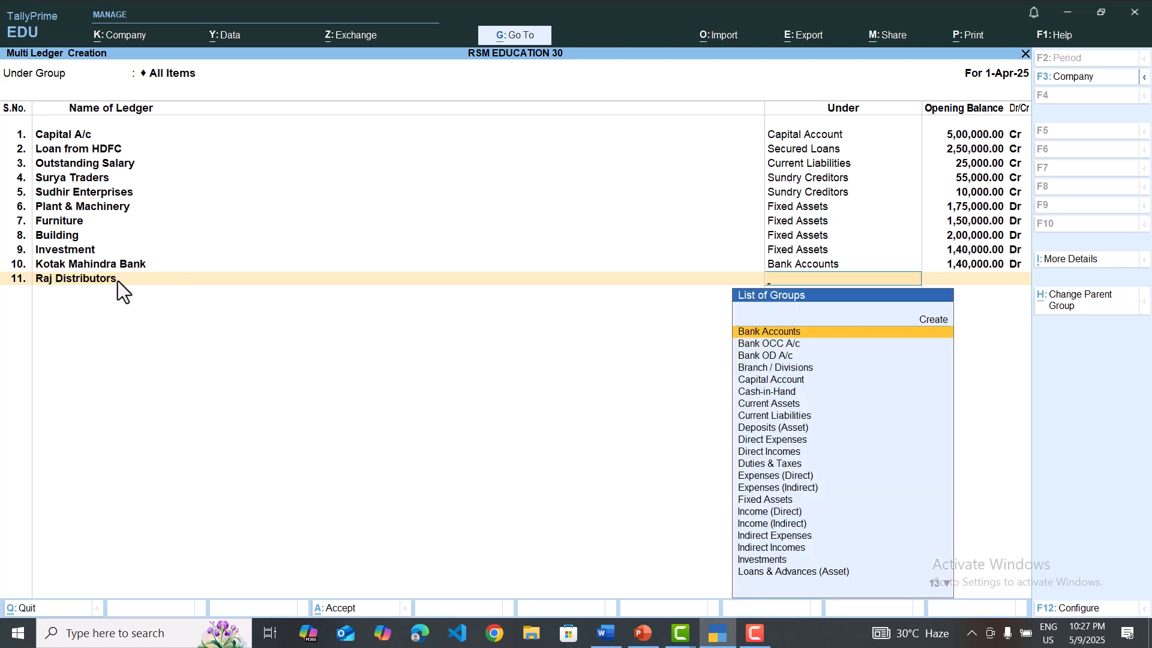
pyautogui.write('Sun')
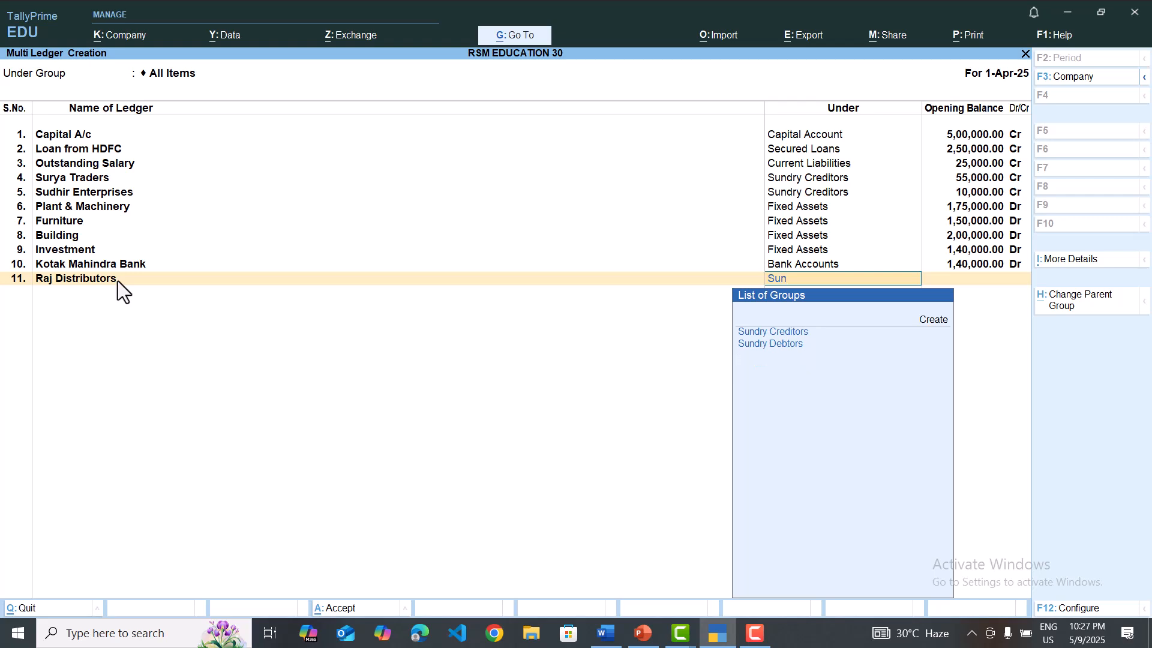
pyautogui.press('Down')
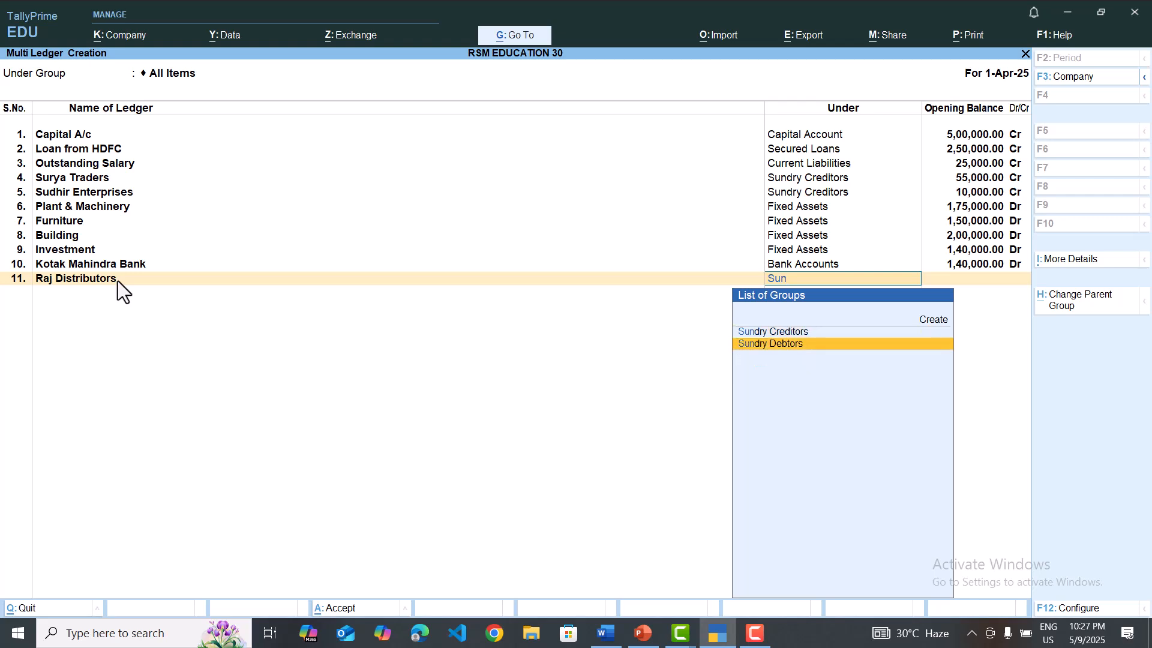
pyautogui.press('Return')
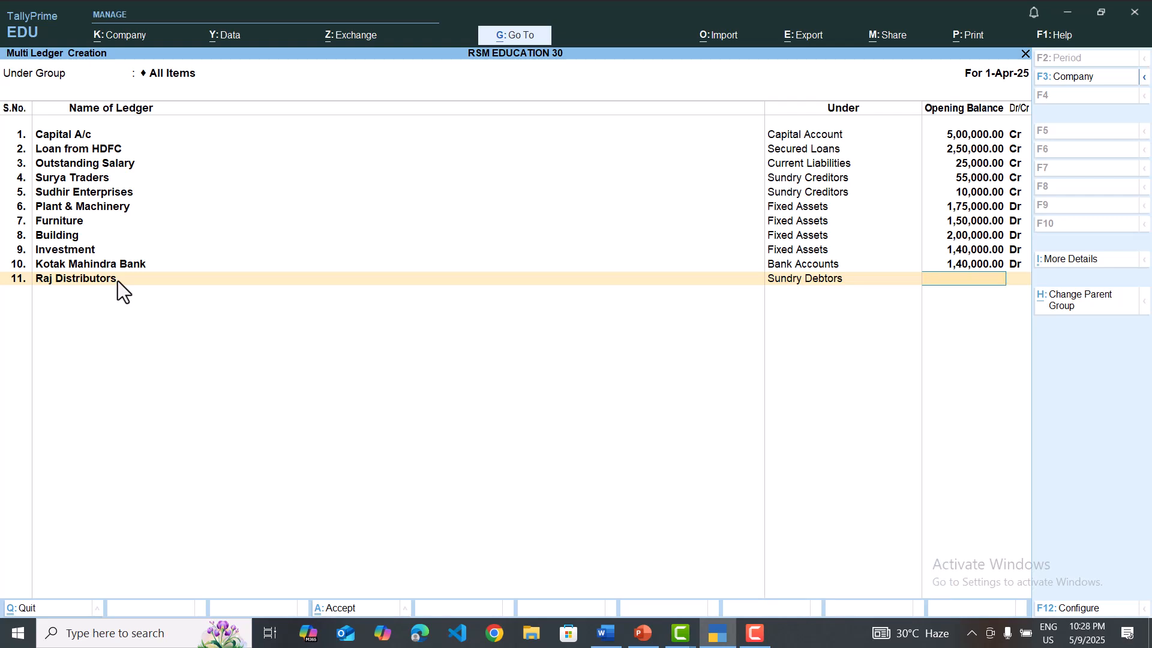
# Step: Enter 30,000 Dr as the opening balance of Raj Distributors and proceed to its bill-wise breakup
pyautogui.write('300000')
pyautogui.press('BackSpace')
pyautogui.press('Return')
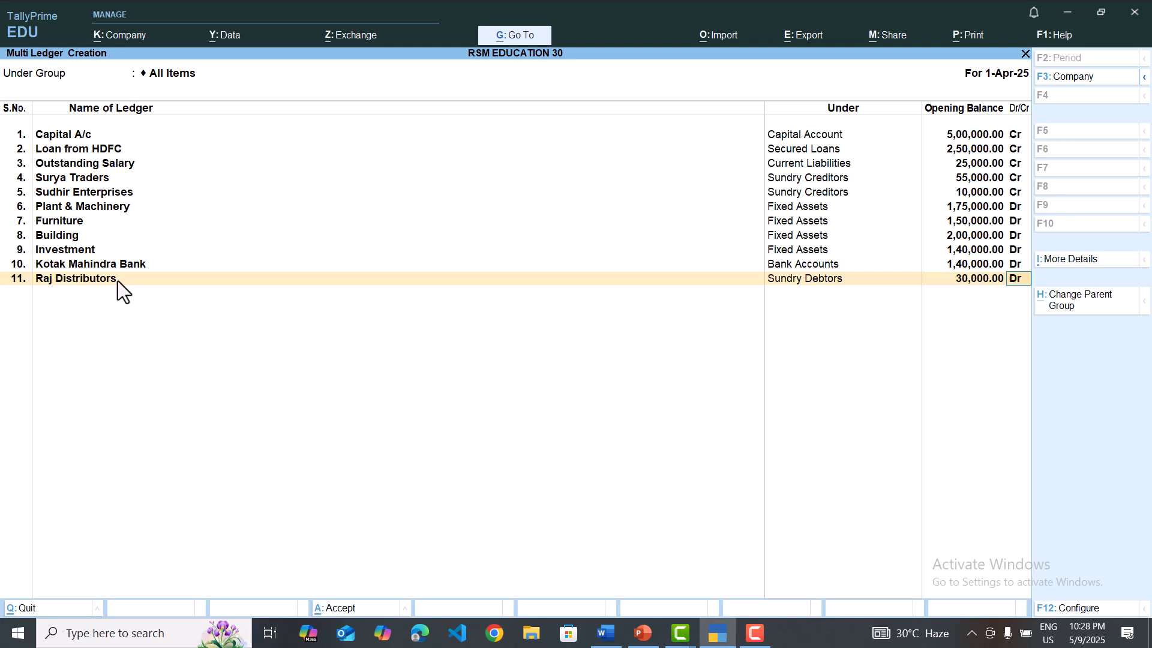
pyautogui.press('Return')
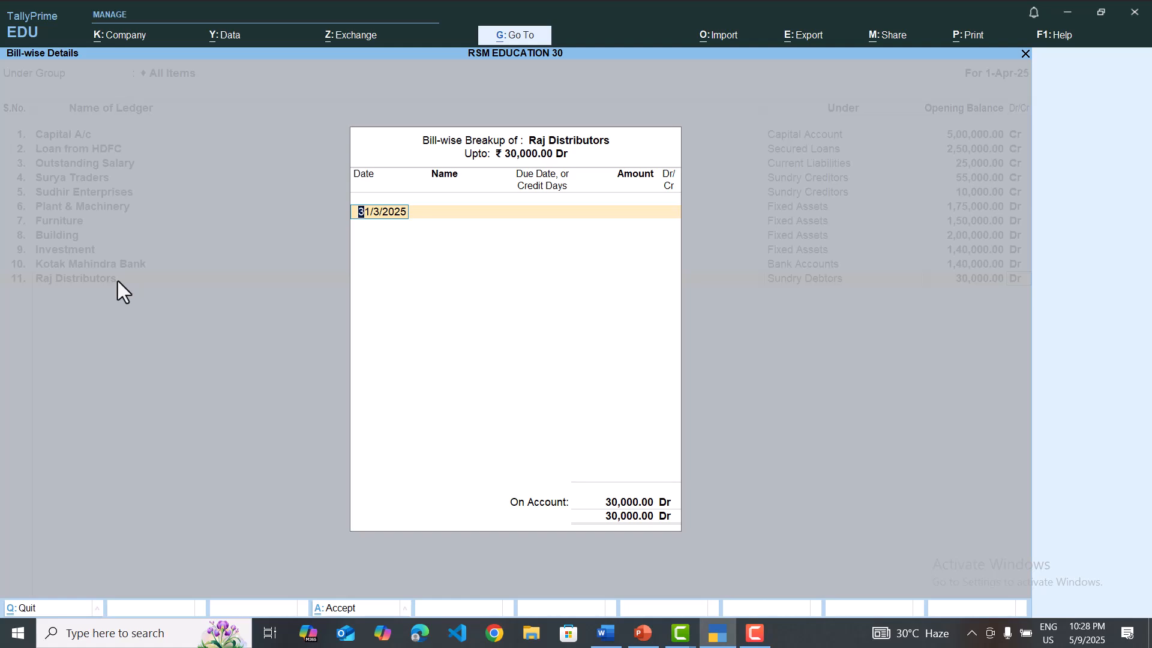
# Step: Check the Raj Distributors bill in the Word debtors table and record bill JPL-001 dated 1-2-2025 for 30,000 Dr in its bill-wise breakup
pyautogui.hotkey('alt', 'Tab')
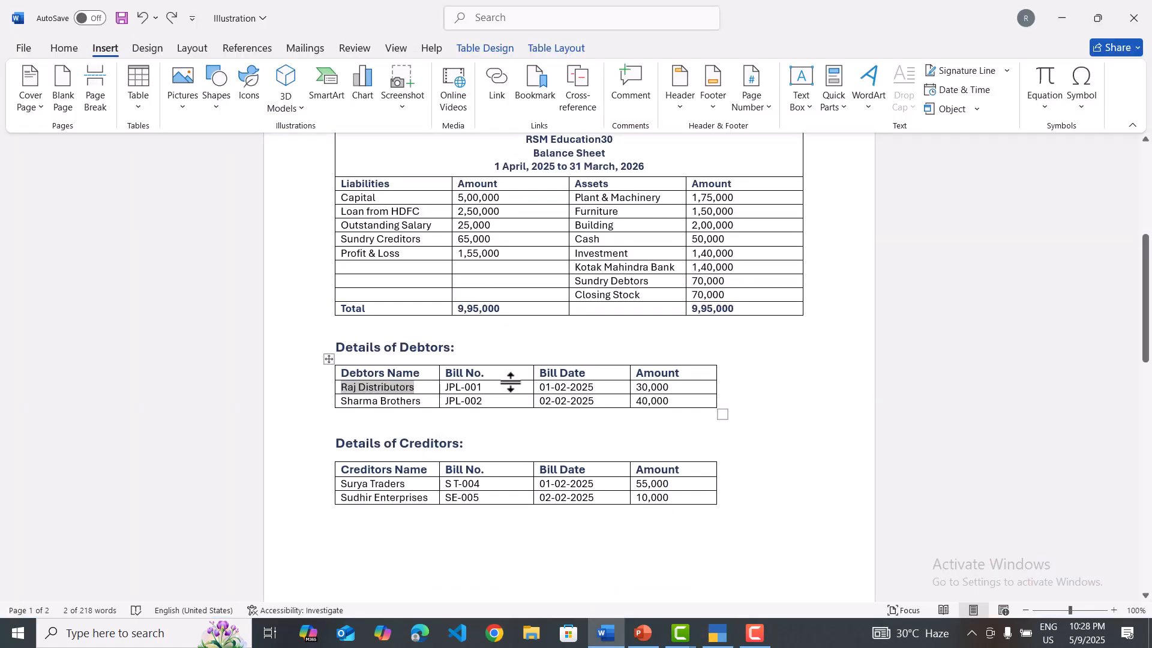
pyautogui.moveTo(485, 389); pyautogui.dragTo(446, 387)
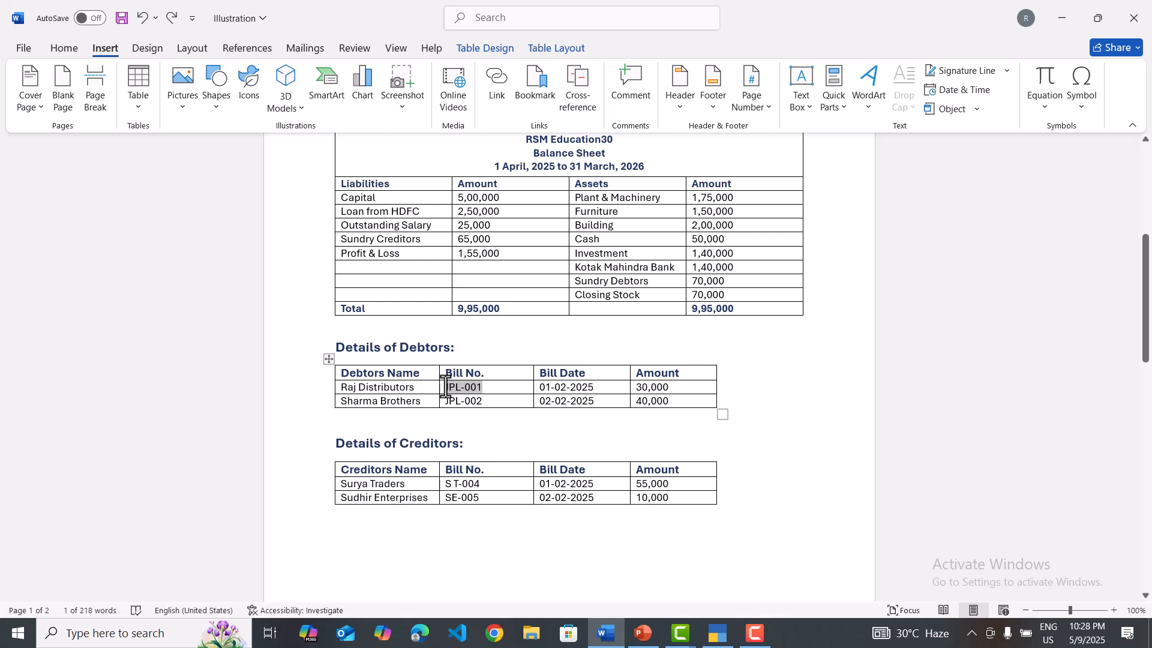
pyautogui.hotkey('alt', 'Tab')
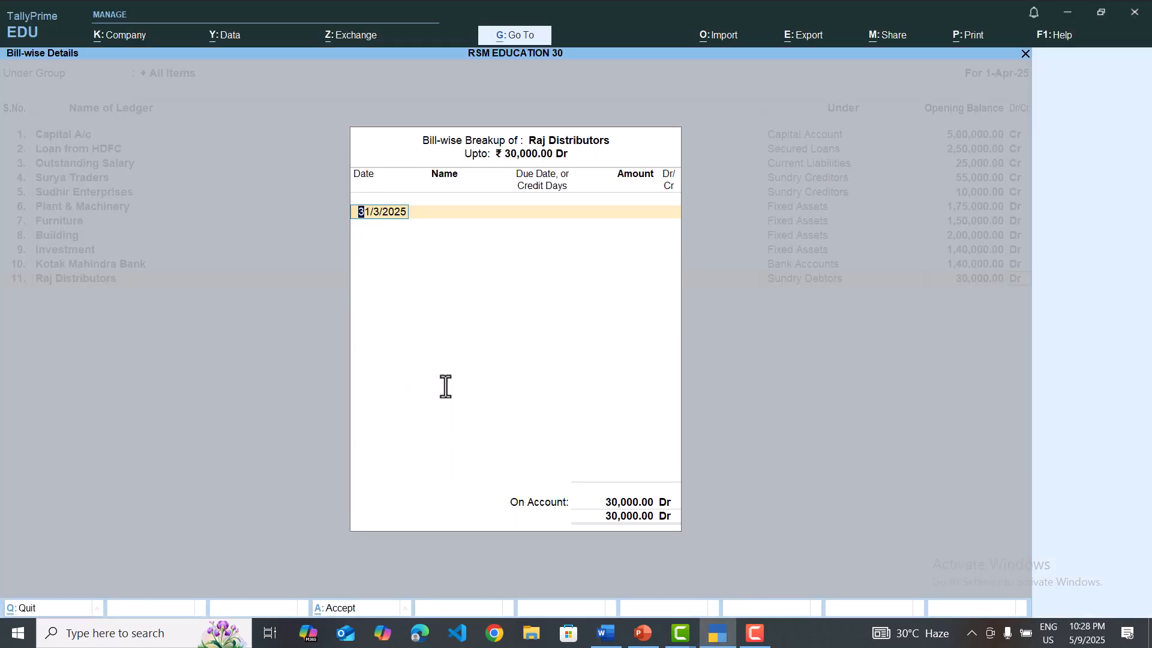
pyautogui.press('BackSpace')
pyautogui.write('1-2-2025')
pyautogui.press('Return')
pyautogui.write('JPL-001')
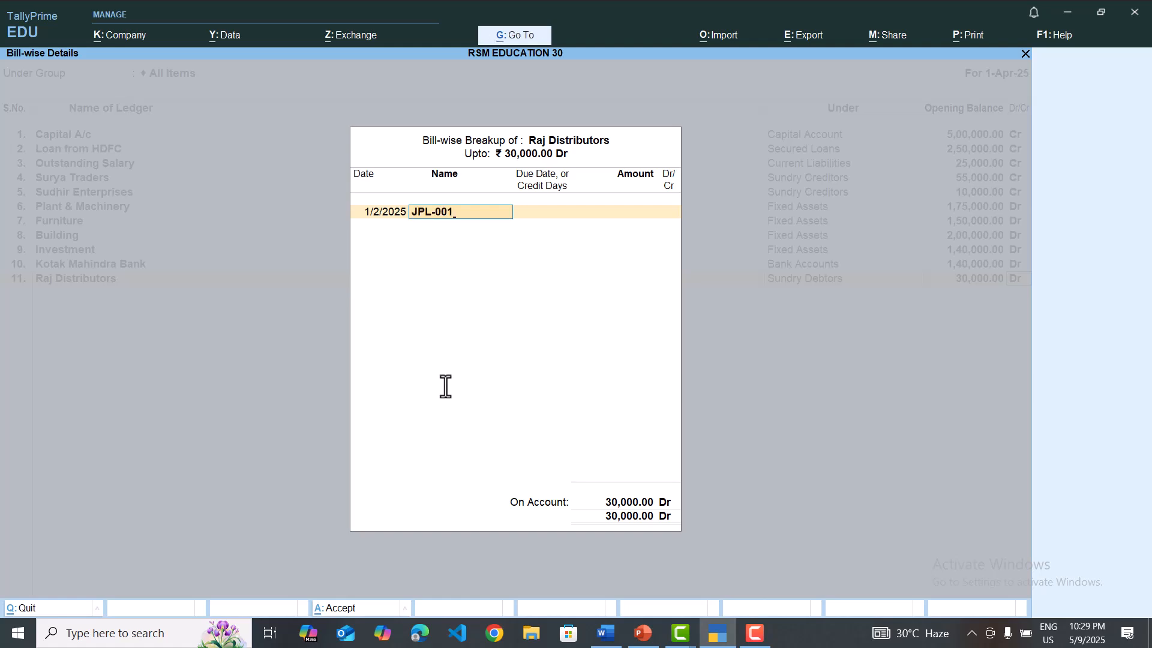
pyautogui.press('Return')
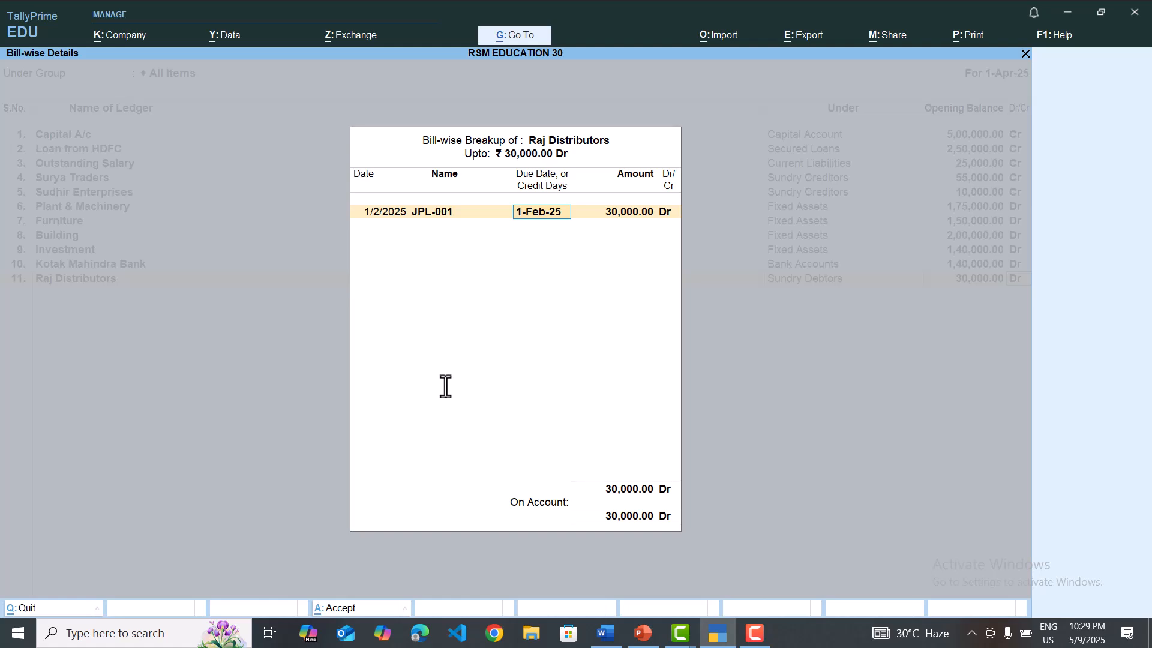
pyautogui.press('Return')
pyautogui.press('Return')
pyautogui.press('Return')
pyautogui.press('Return')
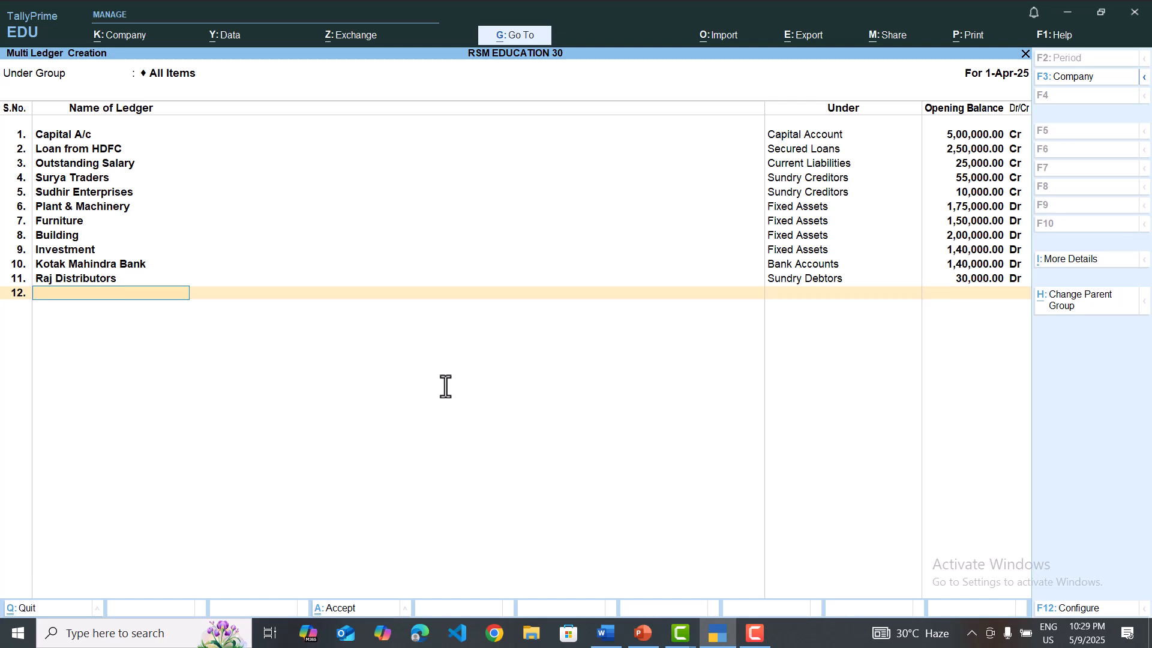
# Step: Copy Sharma Brothers from the debtors table in Word into the twelfth ledger row and place it under Sundry Debtors
pyautogui.hotkey('alt', 'Tab')
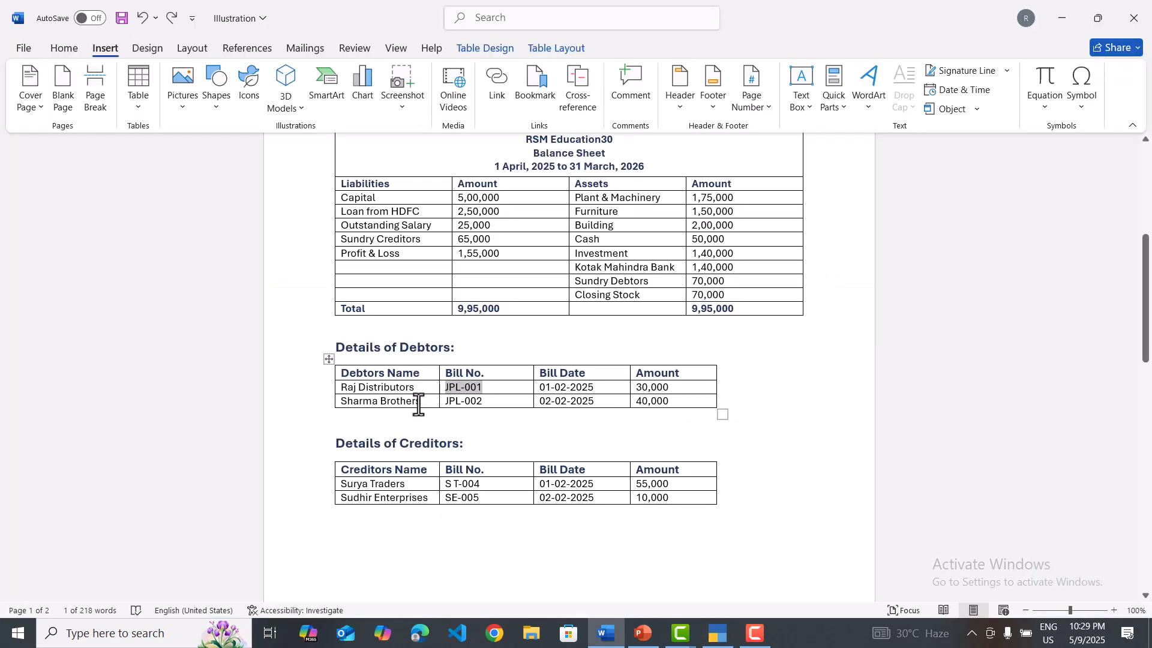
pyautogui.moveTo(424, 405); pyautogui.dragTo(347, 405)
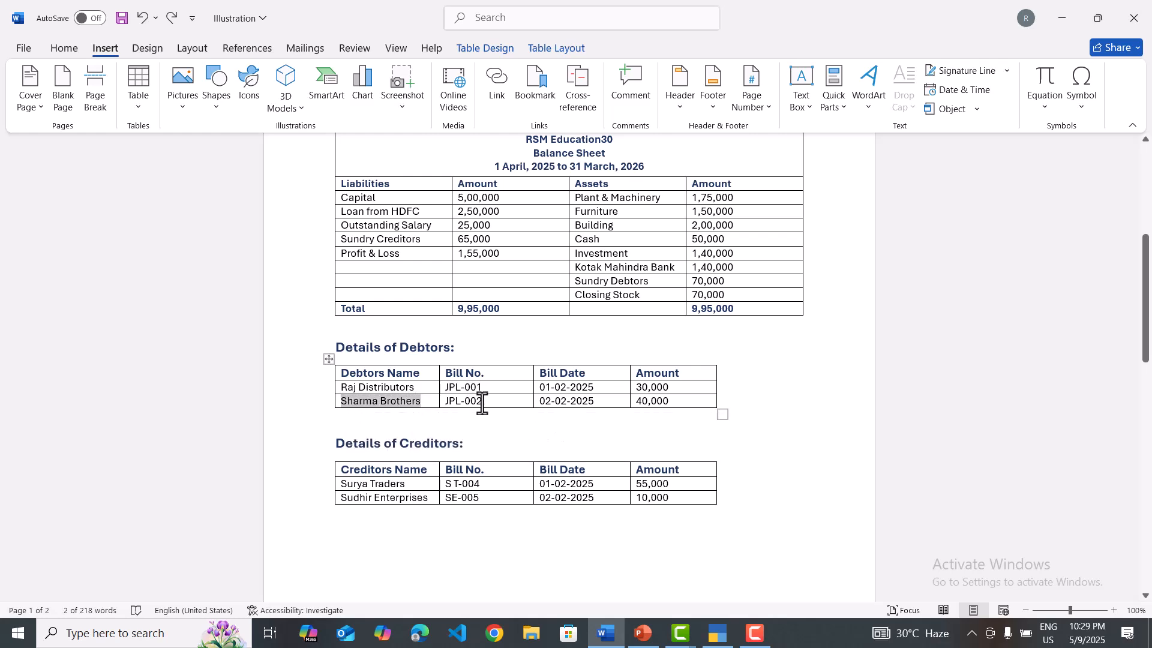
pyautogui.hotkey('alt', 'Tab')
pyautogui.hotkey('ctrl', 'alt', 'v')
pyautogui.press('Return')
pyautogui.write('Sun')
pyautogui.press('Down')
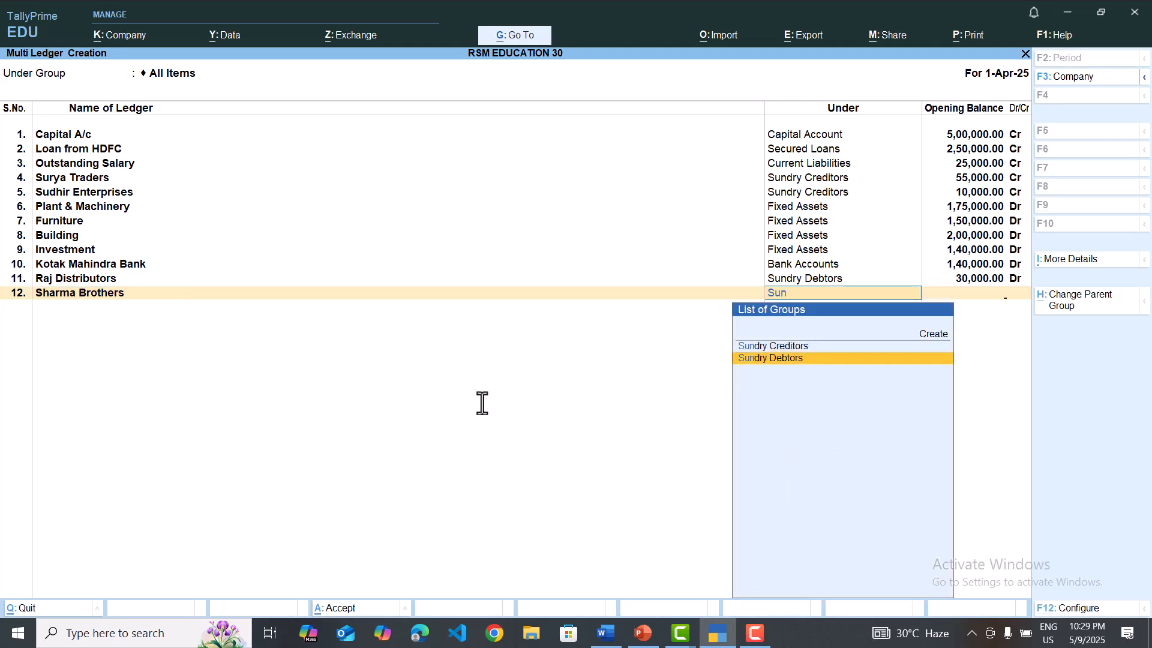
pyautogui.press('Return')
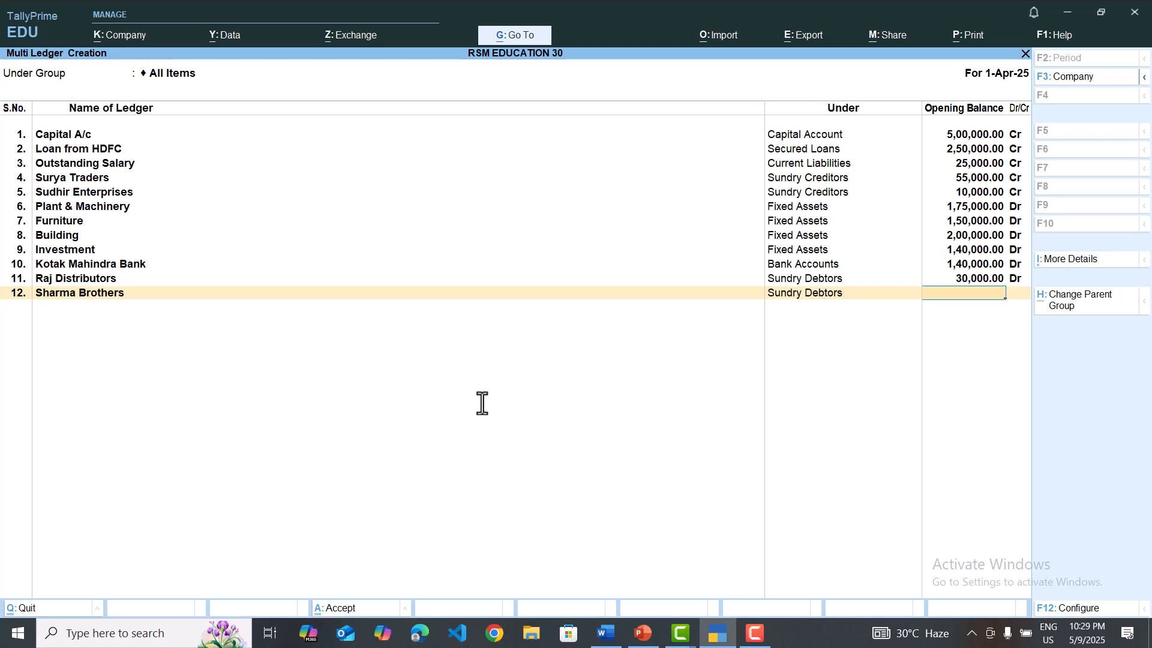
# Step: Check the Sharma Brothers bill details in Word and enter 40,000 Dr as the ledger's opening balance
pyautogui.hotkey('alt', 'Tab')
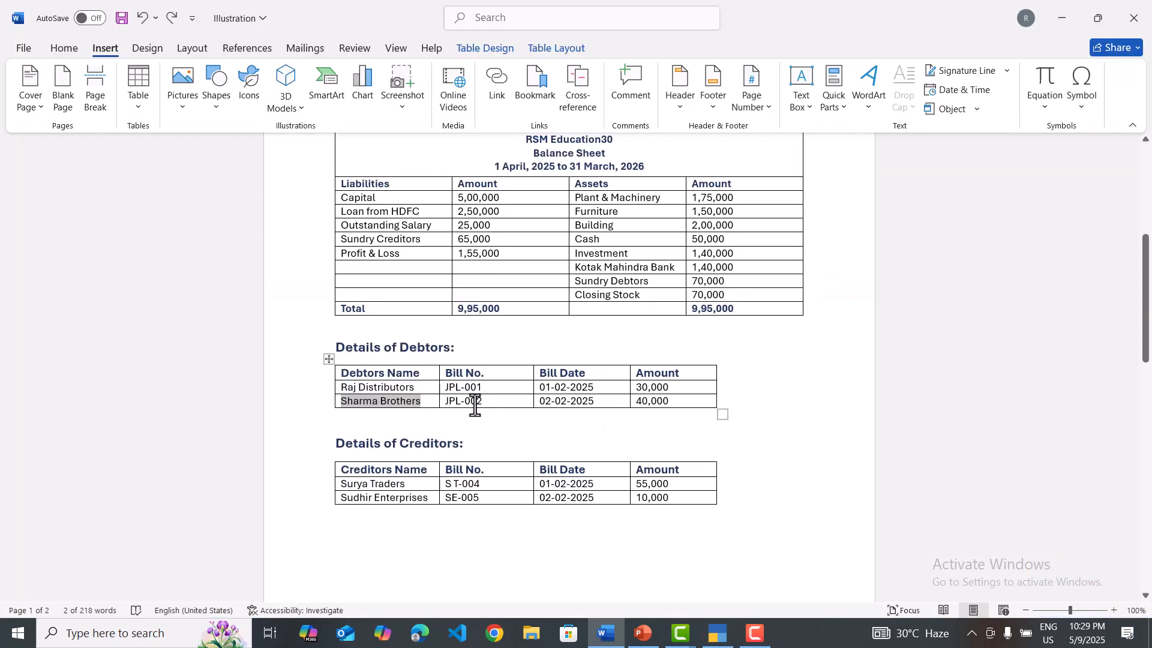
pyautogui.moveTo(483, 404); pyautogui.dragTo(444, 404)
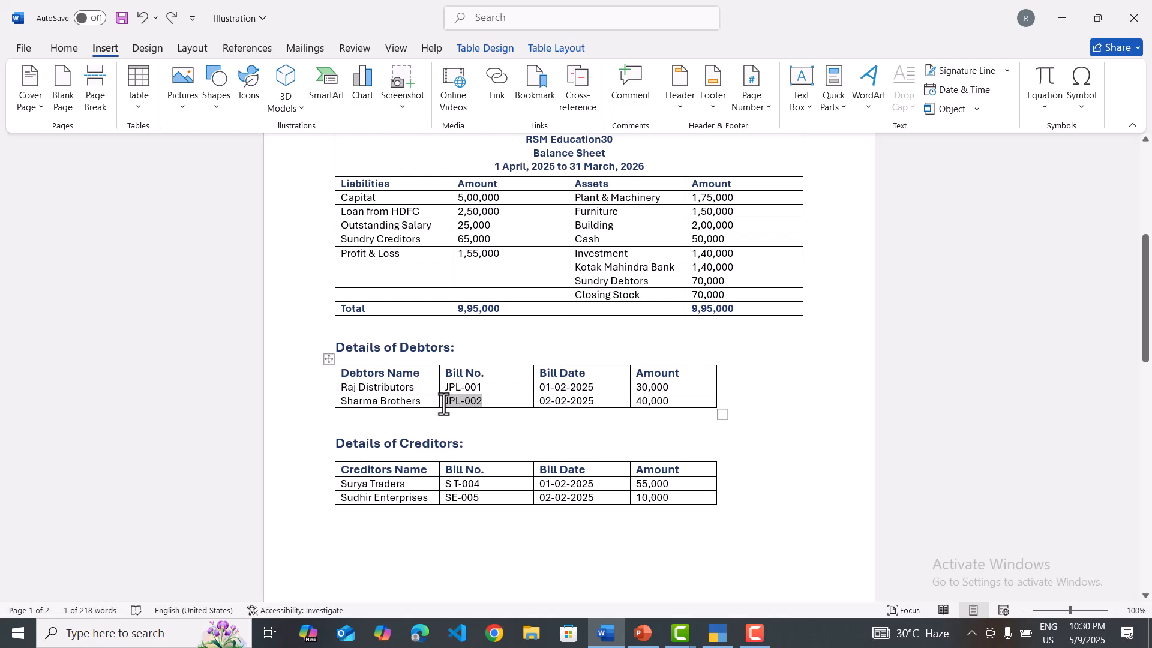
pyautogui.hotkey('alt', 'Tab')
pyautogui.write('40000')
pyautogui.press('Return')
pyautogui.press('Return')
# Step: Record bill JPL-002 dated 2-2-2025 for 40,000 Dr in the bill-wise breakup of Sharma Brothers
pyautogui.write('2-2-2025')
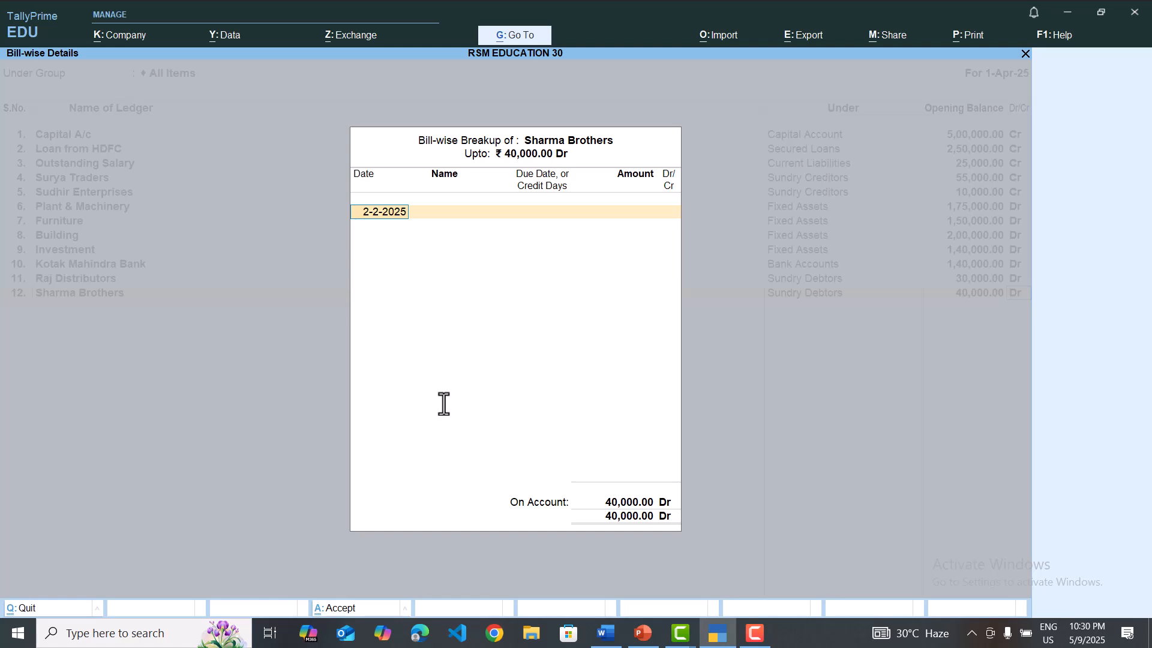
pyautogui.press('Return')
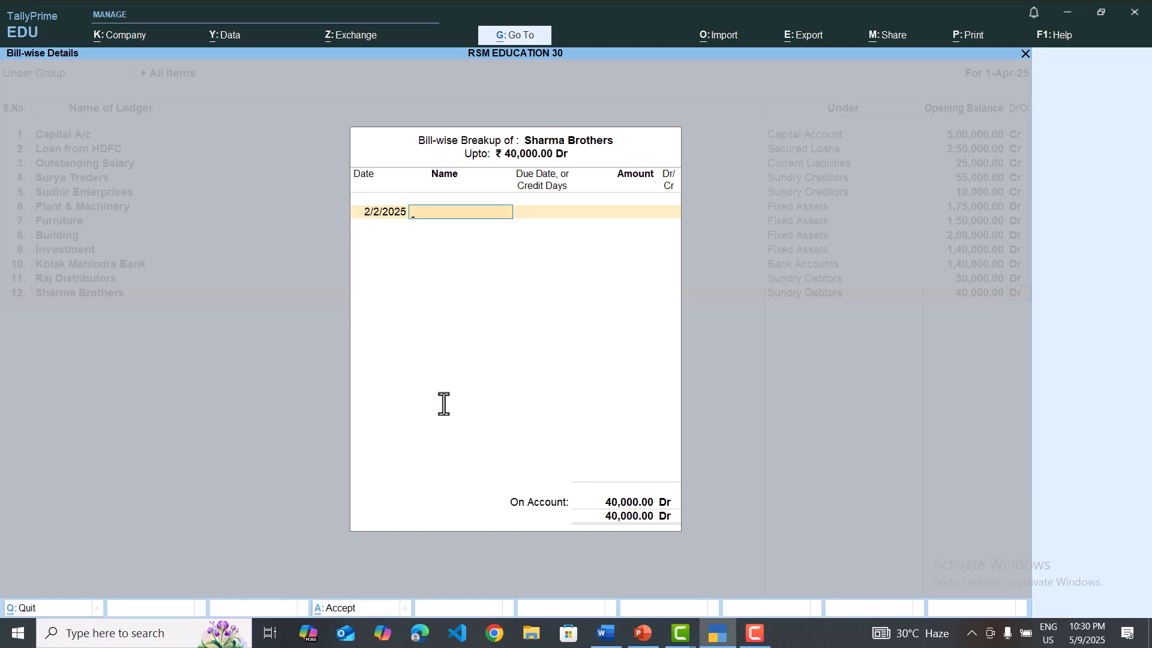
pyautogui.write('JPL-002')
pyautogui.press('Return')
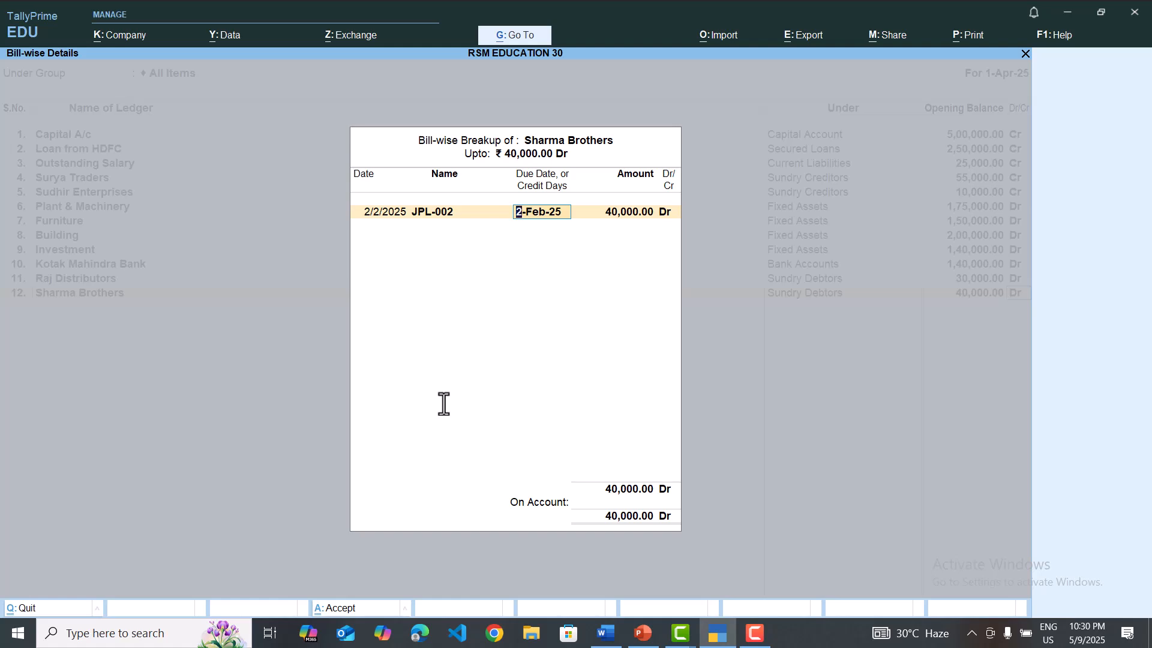
pyautogui.press('Return')
pyautogui.press('Return')
pyautogui.press('Return')
pyautogui.press('Return')
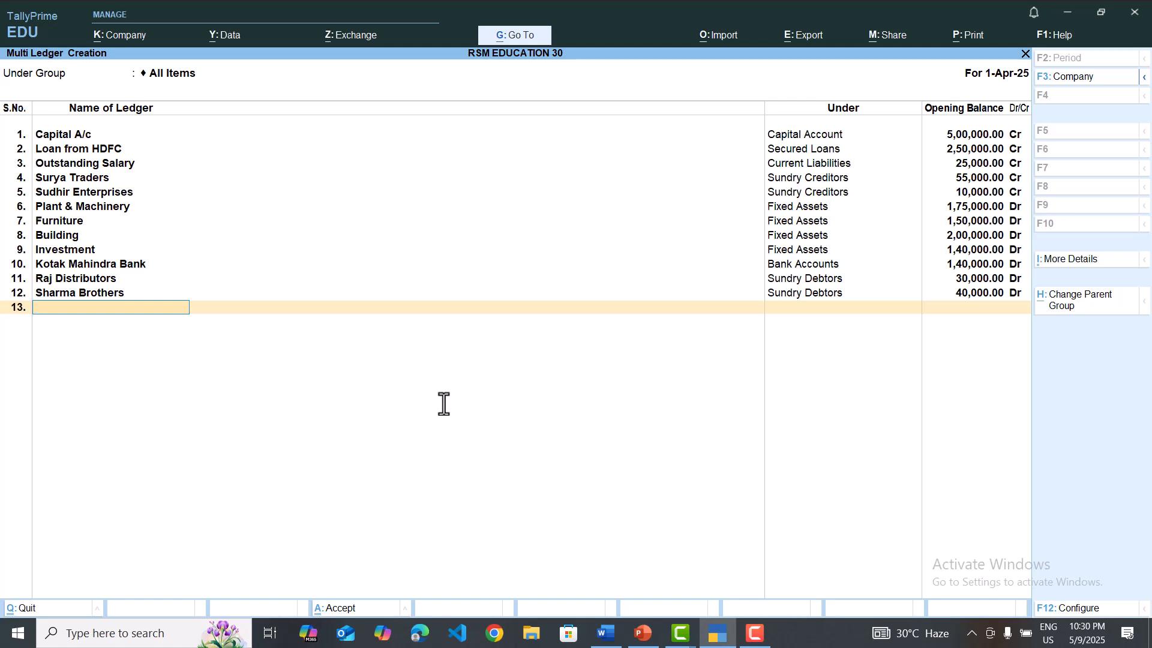
# Step: Check the Word balance sheet for remaining entries, return to TallyPrime and save the twelve new ledgers
pyautogui.hotkey('alt', 'Tab')
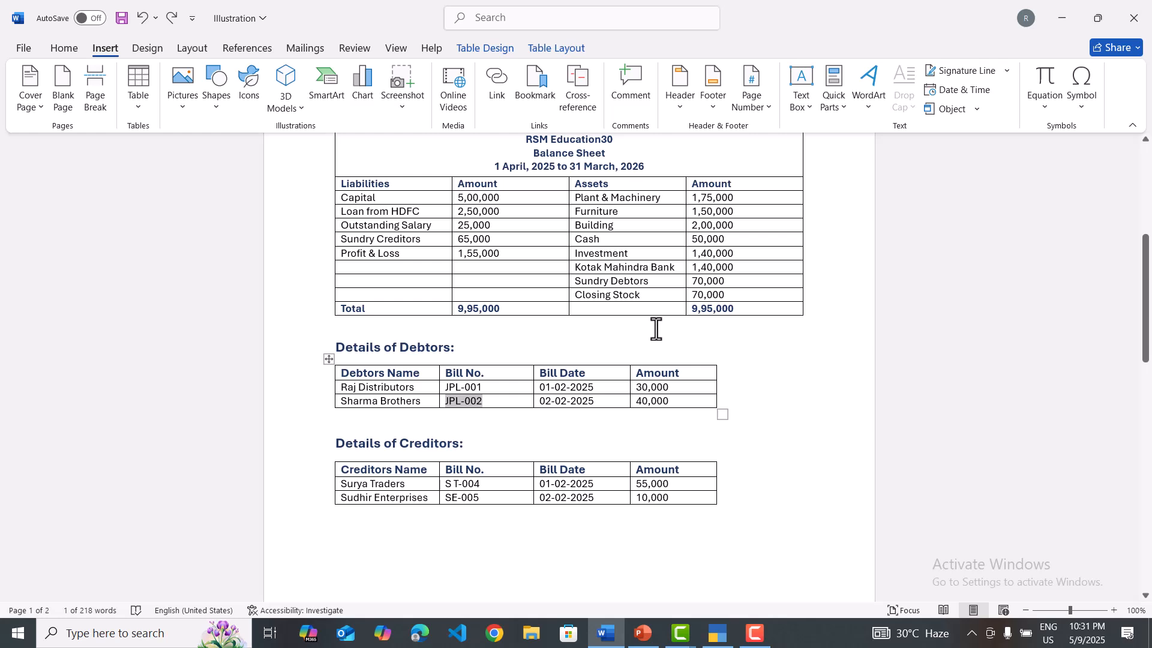
pyautogui.hotkey('alt', 'Tab')
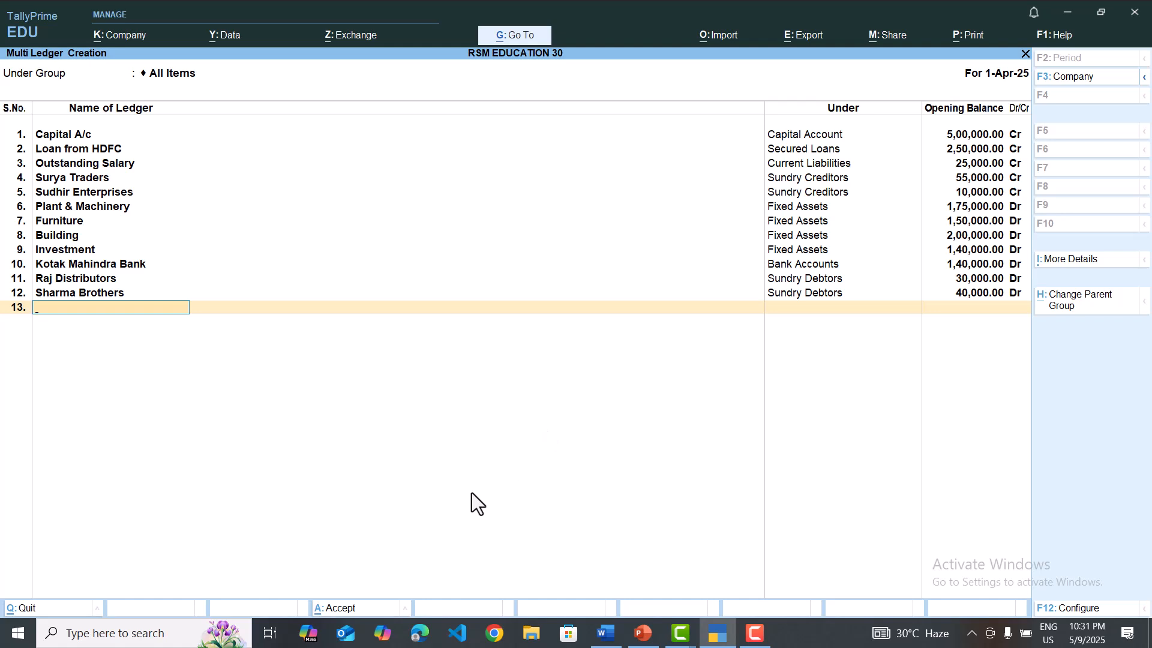
pyautogui.click(348, 610)
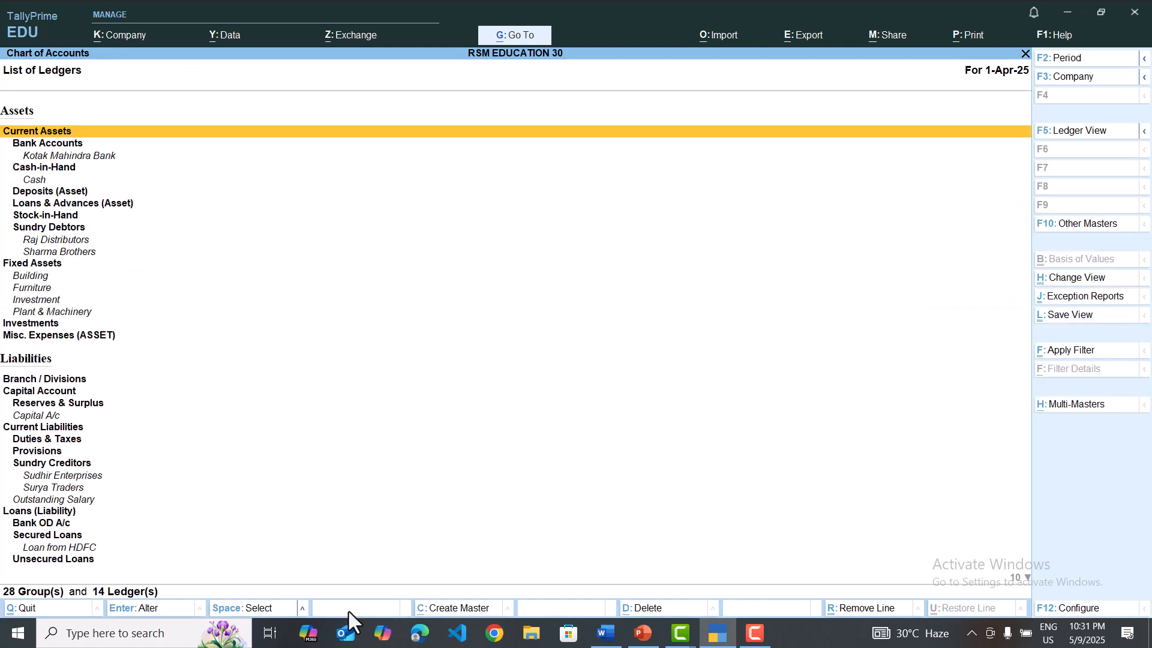
pyautogui.press('Down')
pyautogui.press('Down')
pyautogui.press('Down')
pyautogui.press('Down')
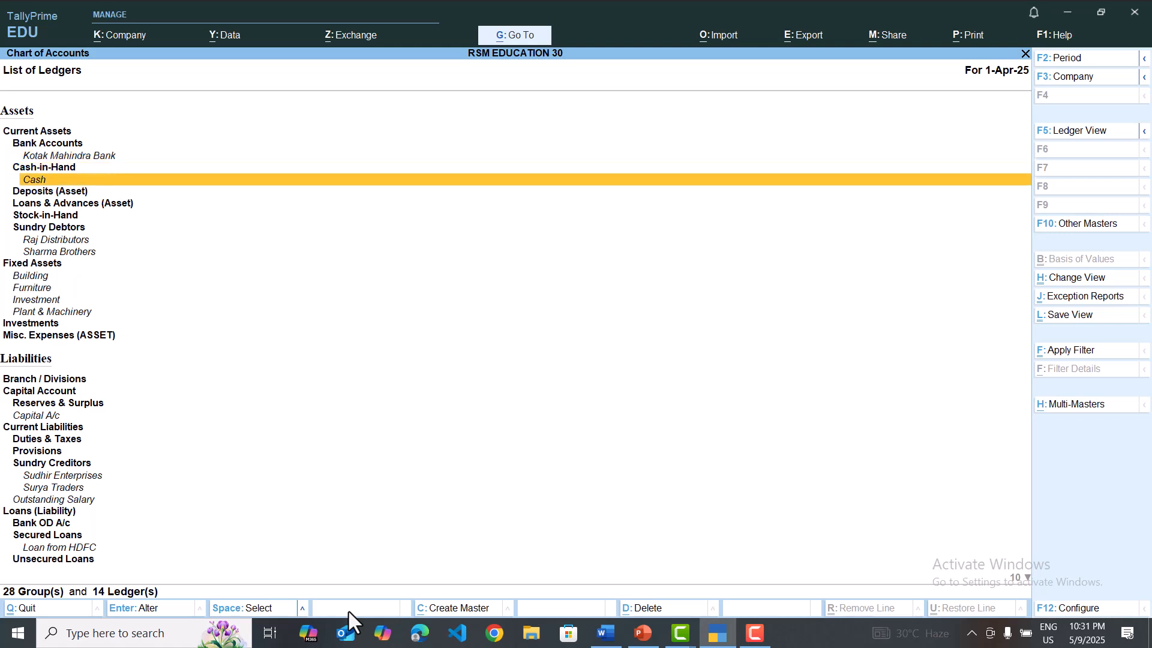
pyautogui.press('Return')
pyautogui.press('Return')
pyautogui.press('Return')
pyautogui.press('Return')
pyautogui.press('Return')
pyautogui.press('Return')
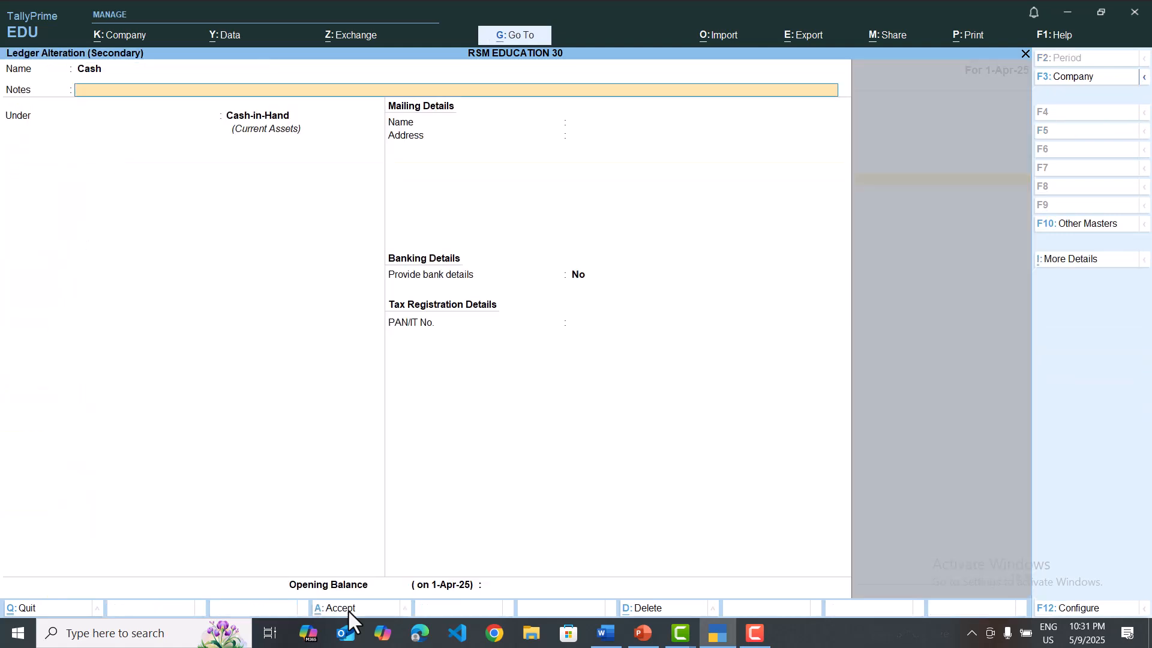
pyautogui.press('Return')
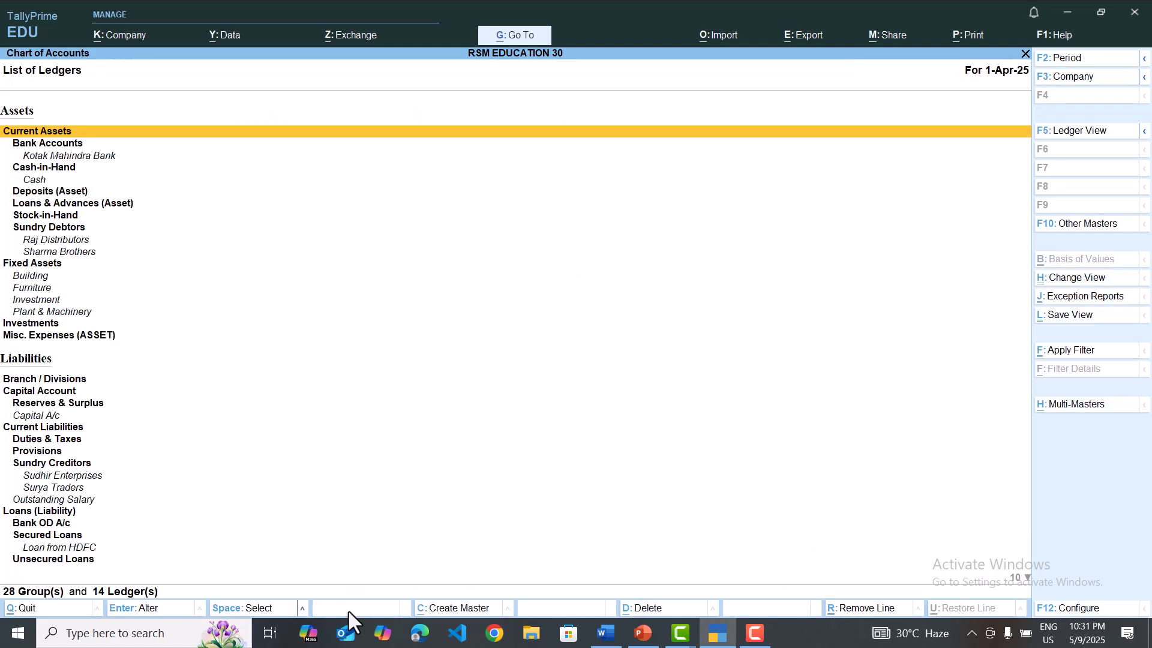
# Step: Check the cash amount in the Word balance sheet, set the Cash ledger's opening balance to 50,000 Dr and save it
pyautogui.press('Down')
pyautogui.press('Down')
pyautogui.press('Down')
pyautogui.press('Down')
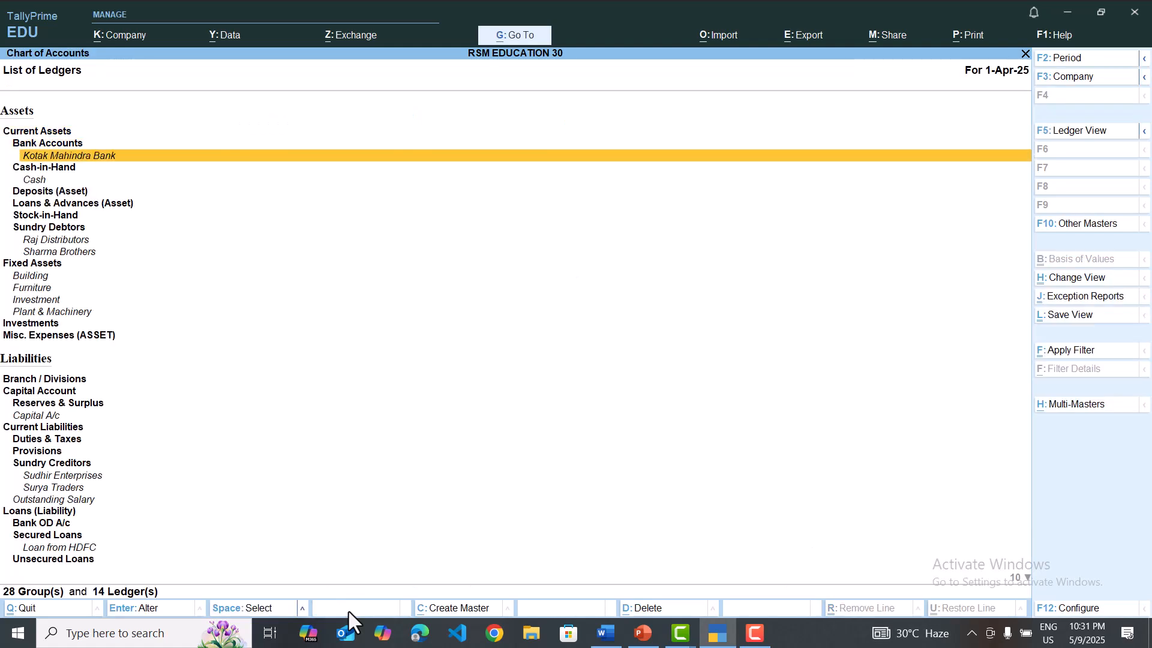
pyautogui.press('Return')
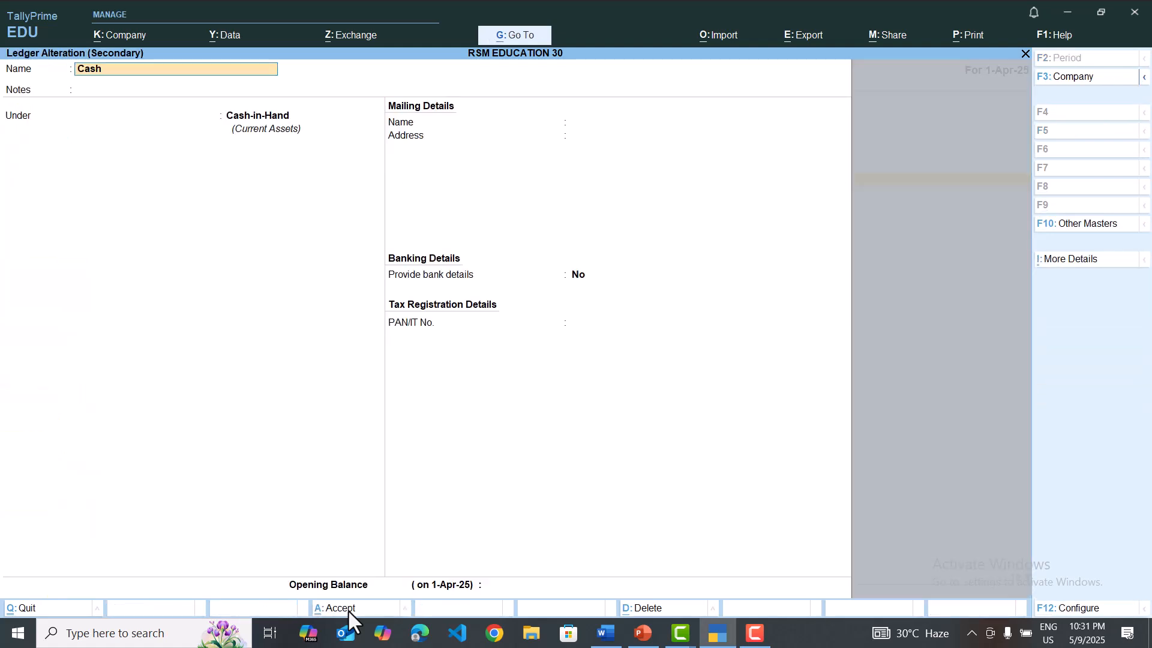
pyautogui.press('Return')
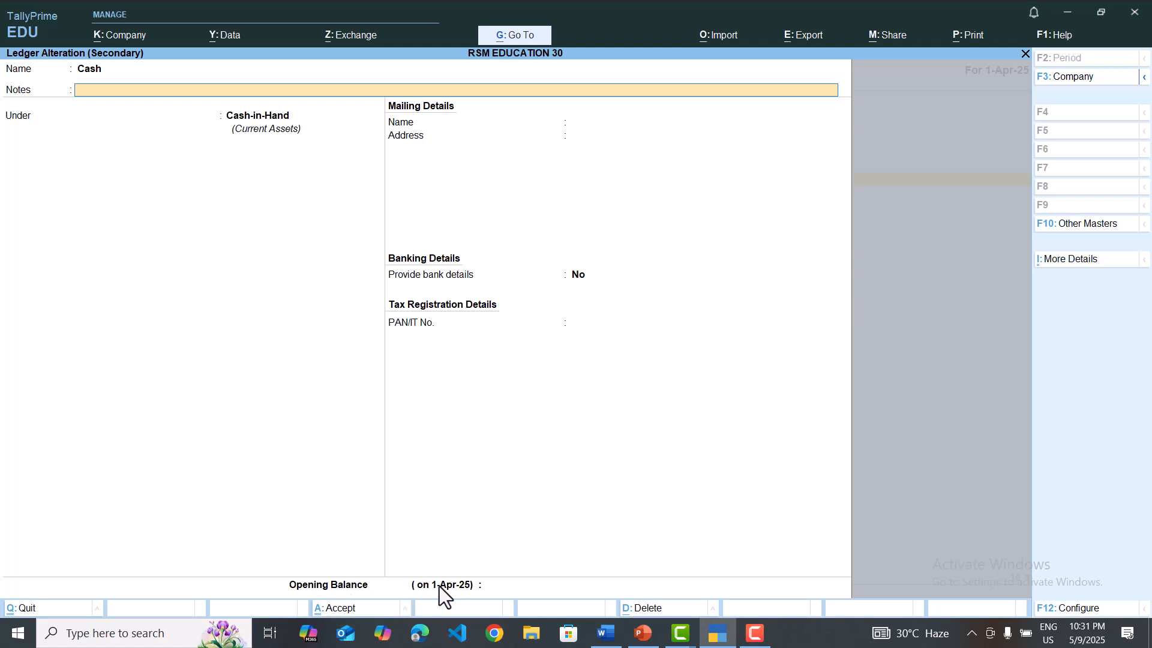
pyautogui.hotkey('alt', 'Tab')
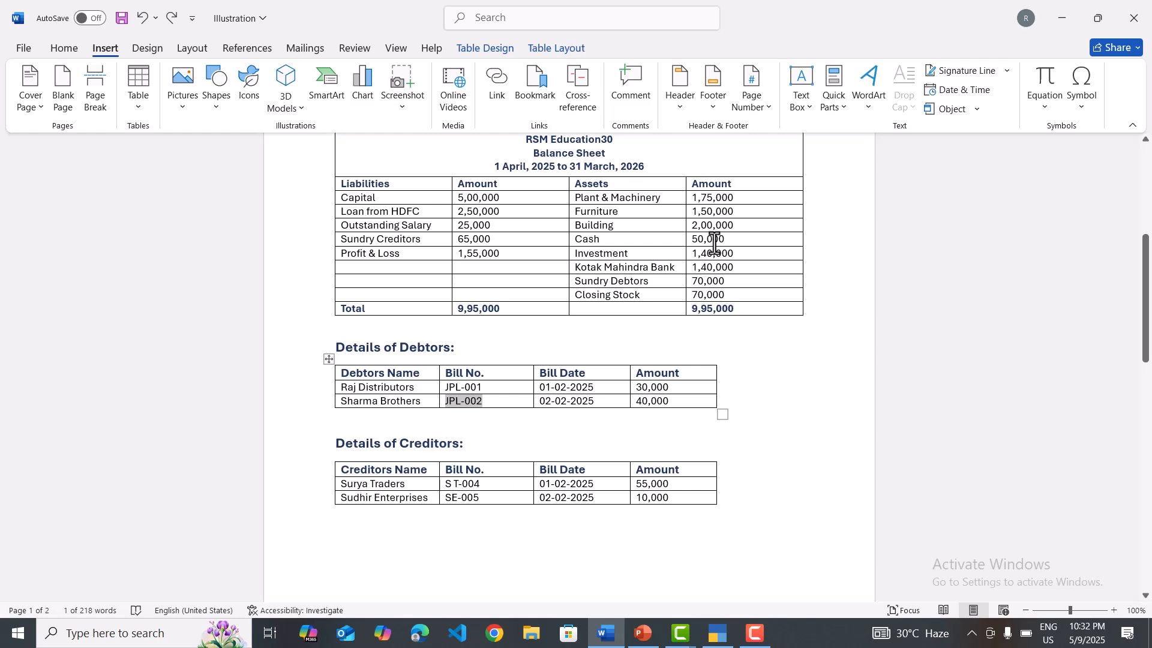
pyautogui.hotkey('alt', 'Tab')
pyautogui.write('0000')
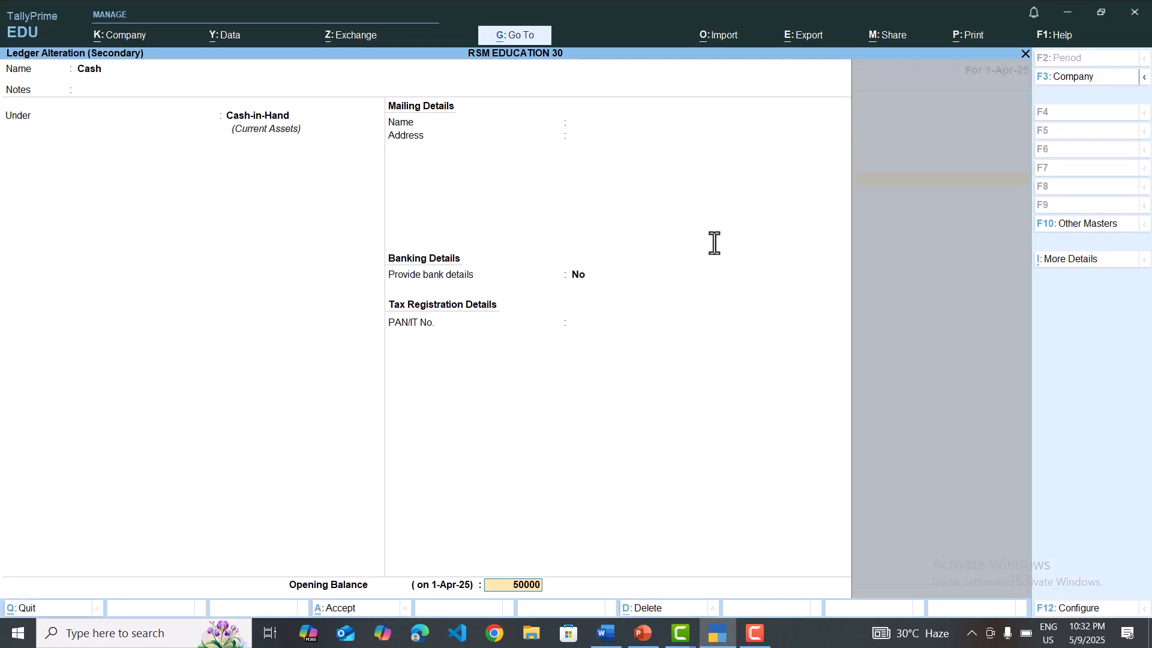
pyautogui.press('Return')
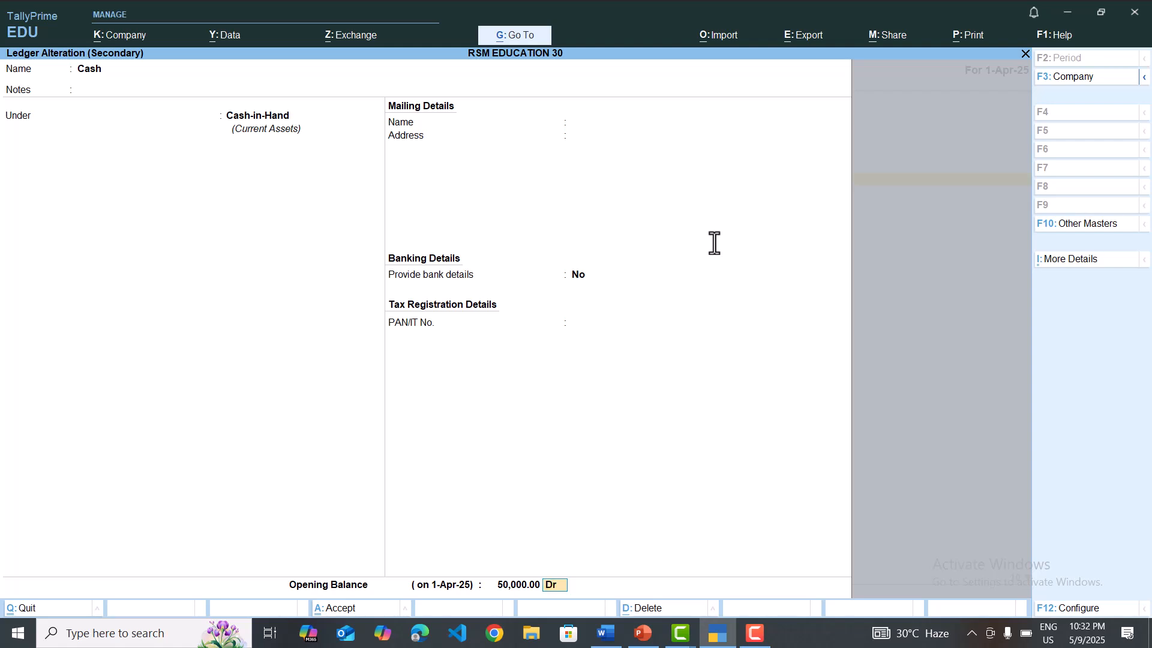
pyautogui.press('Return')
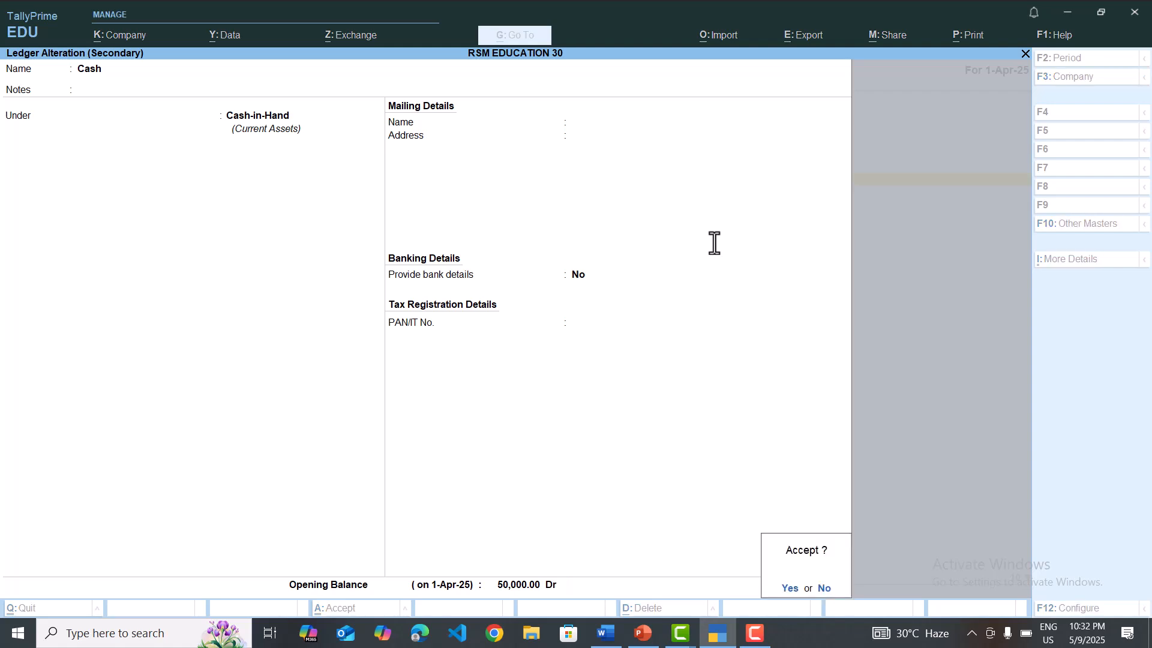
pyautogui.press('Return')
# Step: Open the Profit & Loss A/c ledger for alteration from the list of ledgers
pyautogui.press('Down')
pyautogui.press('Down')
pyautogui.press('Down')
pyautogui.press('Down')
pyautogui.press('Down')
pyautogui.press('Down')
pyautogui.press('Down')
pyautogui.press('Down')
pyautogui.press('Down')
pyautogui.press('Down')
pyautogui.press('Down')
pyautogui.press('Down')
pyautogui.press('Down')
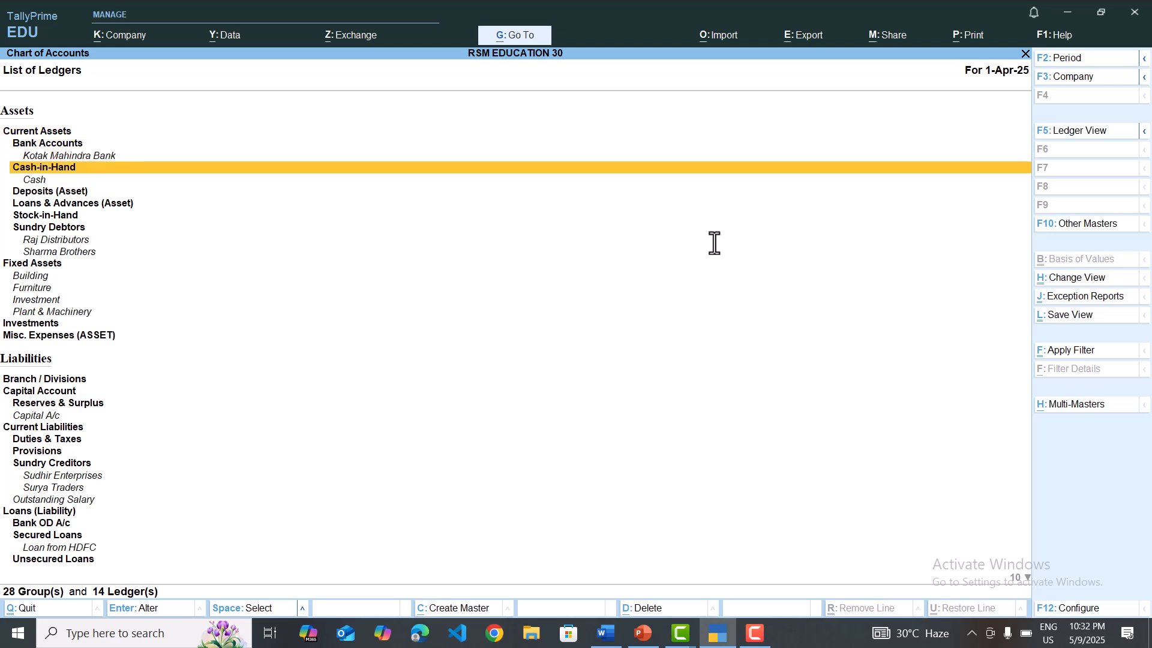
pyautogui.press('Down')
pyautogui.press('Down')
pyautogui.press('Down')
pyautogui.press('Down')
pyautogui.press('Down')
pyautogui.press('Down')
pyautogui.press('Down')
pyautogui.press('Down')
pyautogui.press('Down')
pyautogui.press('Down')
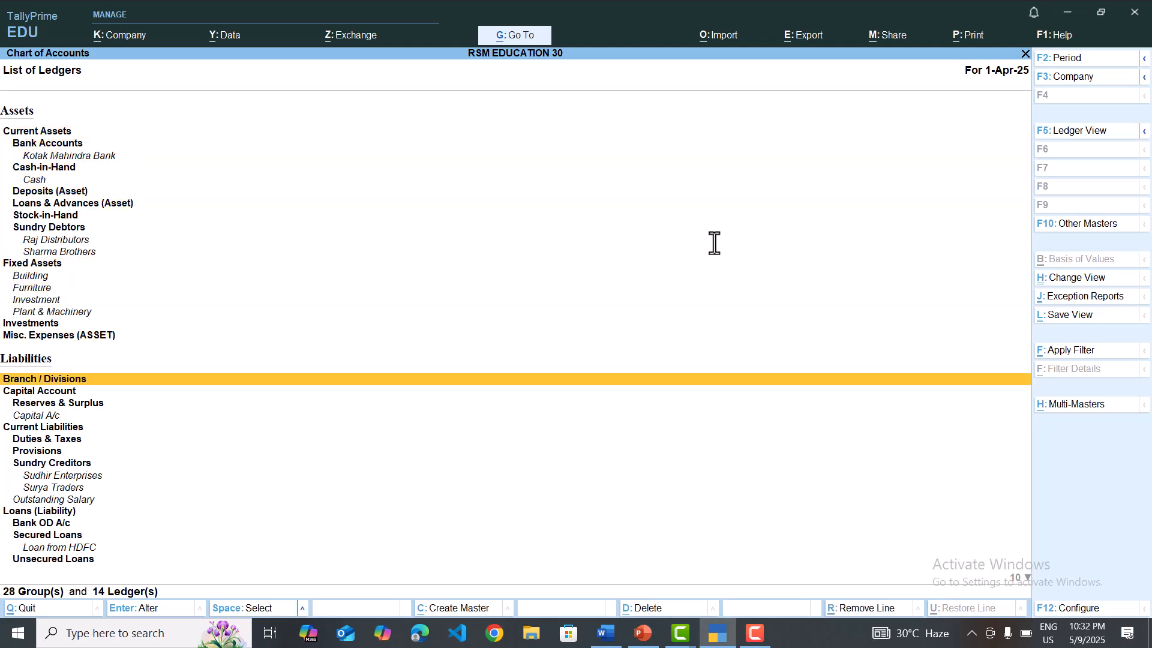
pyautogui.press('Down')
pyautogui.press('Down')
pyautogui.press('Down')
pyautogui.press('Down')
pyautogui.press('Down')
pyautogui.press('Down')
pyautogui.press('Down')
pyautogui.press('Down')
pyautogui.press('Down')
pyautogui.press('Down')
pyautogui.press('Down')
pyautogui.press('Down')
pyautogui.press('Down')
pyautogui.press('Down')
pyautogui.press('Down')
pyautogui.press('Down')
pyautogui.press('Down')
pyautogui.press('Down')
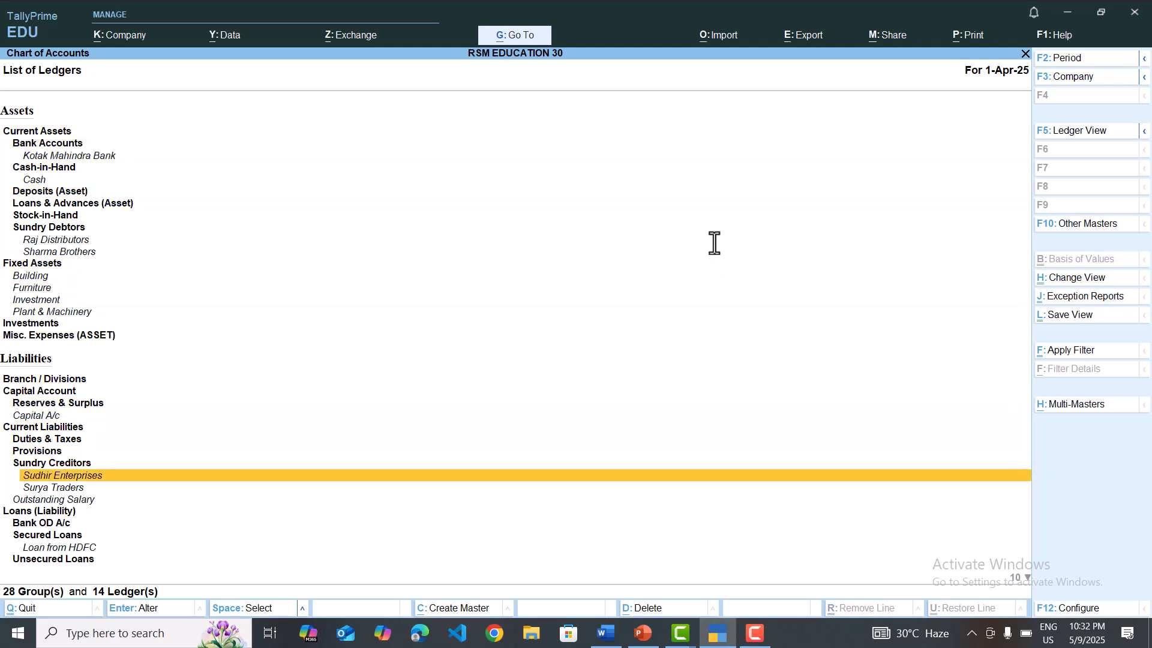
pyautogui.press('Up')
pyautogui.press('Up')
pyautogui.press('Up')
pyautogui.press('Up')
pyautogui.press('Up')
pyautogui.press('Up')
pyautogui.press('Up')
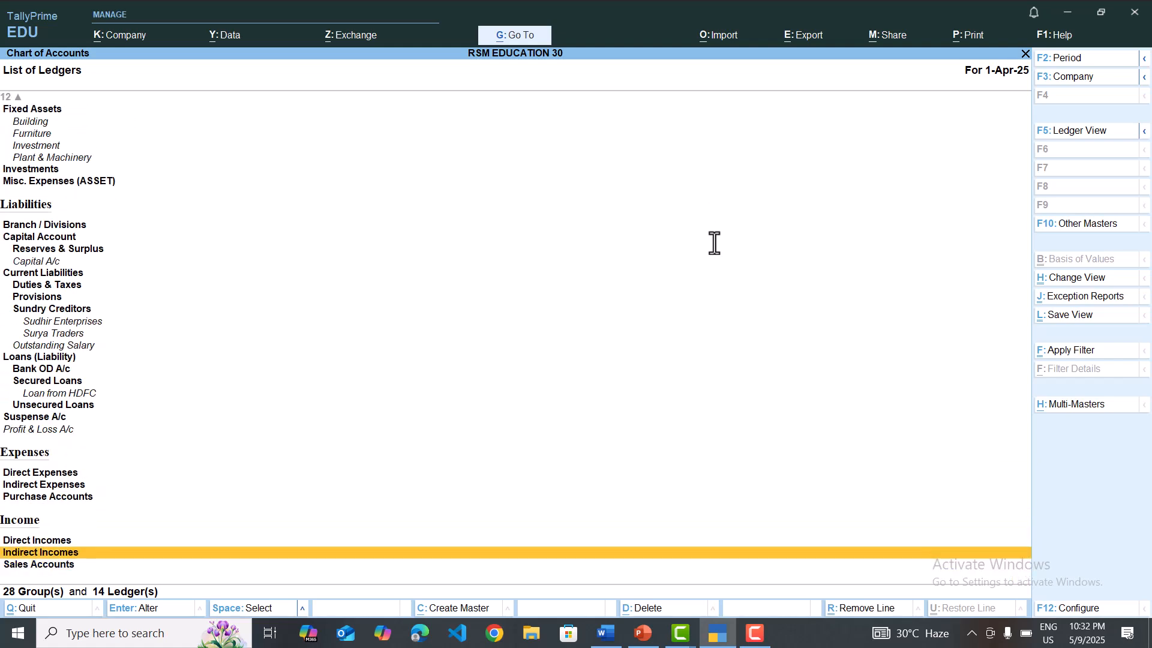
pyautogui.press('Down')
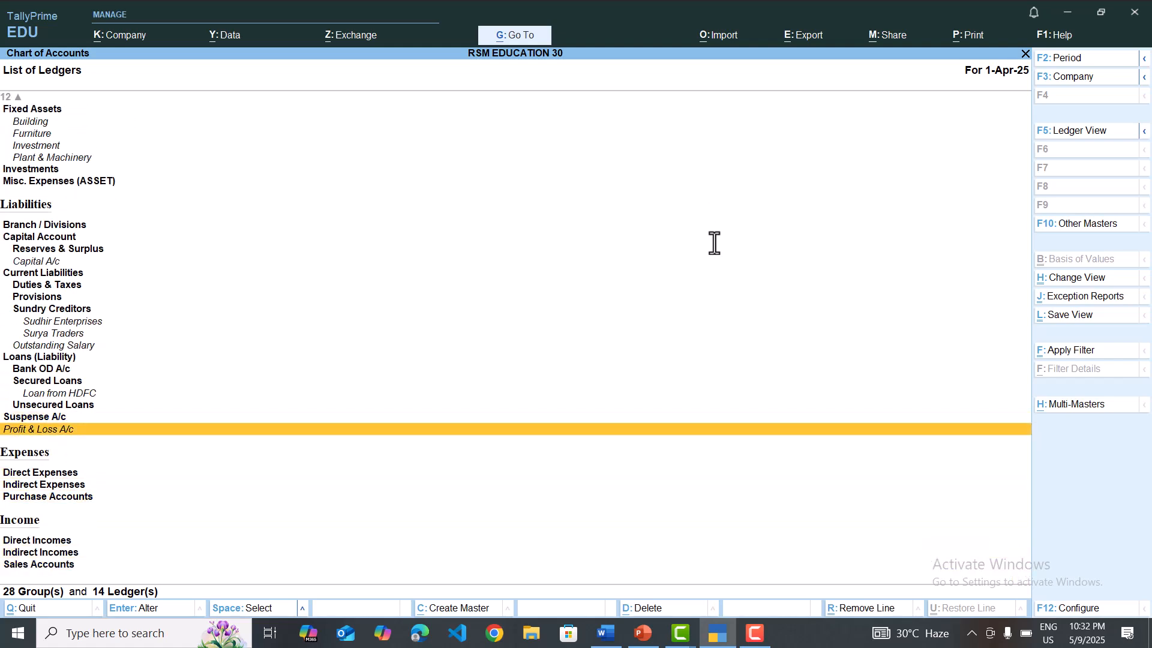
pyautogui.hotkey('ctrl', 'Return')
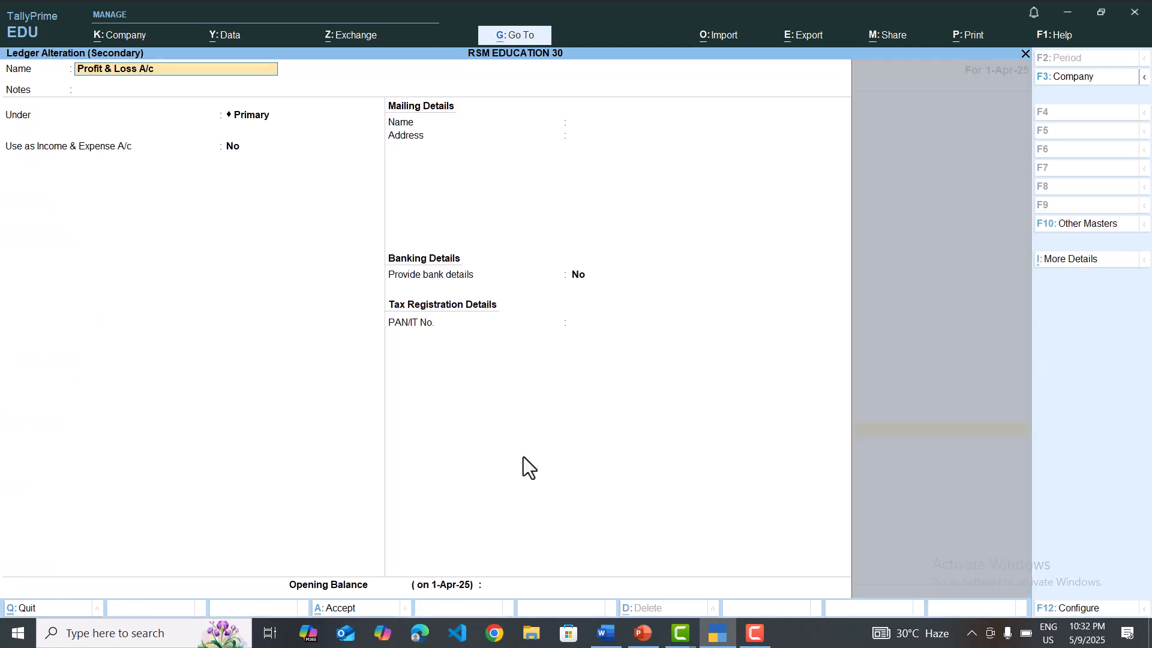
# Step: Check the Profit & Loss amount in Word, enter 1,55,000 Cr as the ledger's opening balance and save it
pyautogui.click(498, 586)
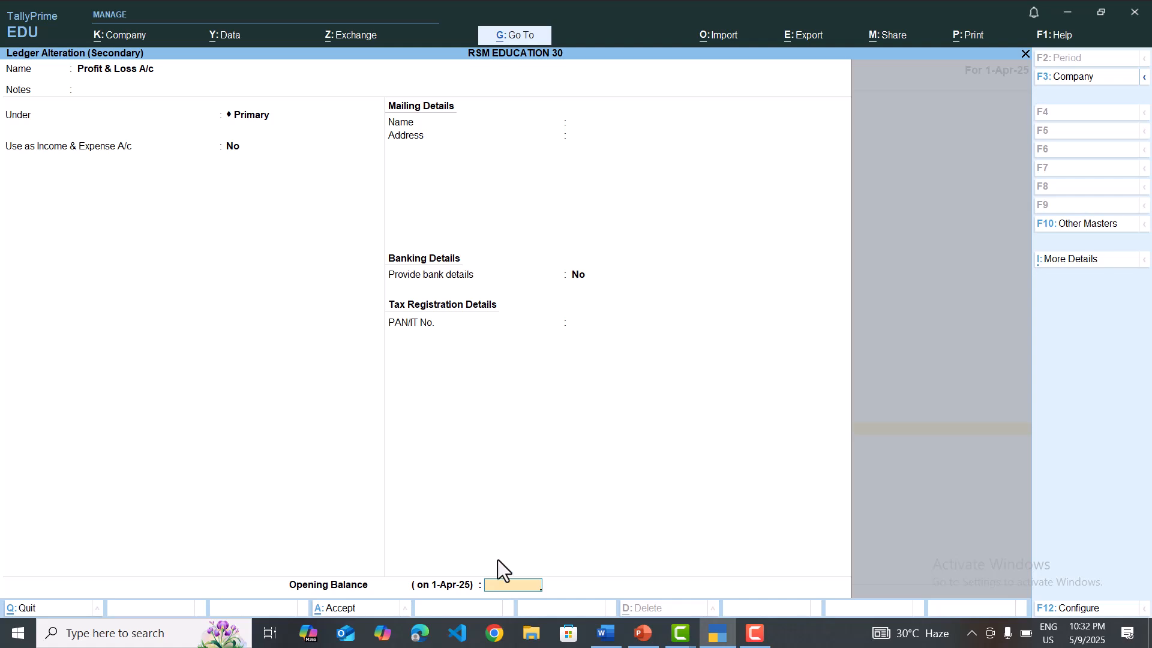
pyautogui.hotkey('alt', 'Tab')
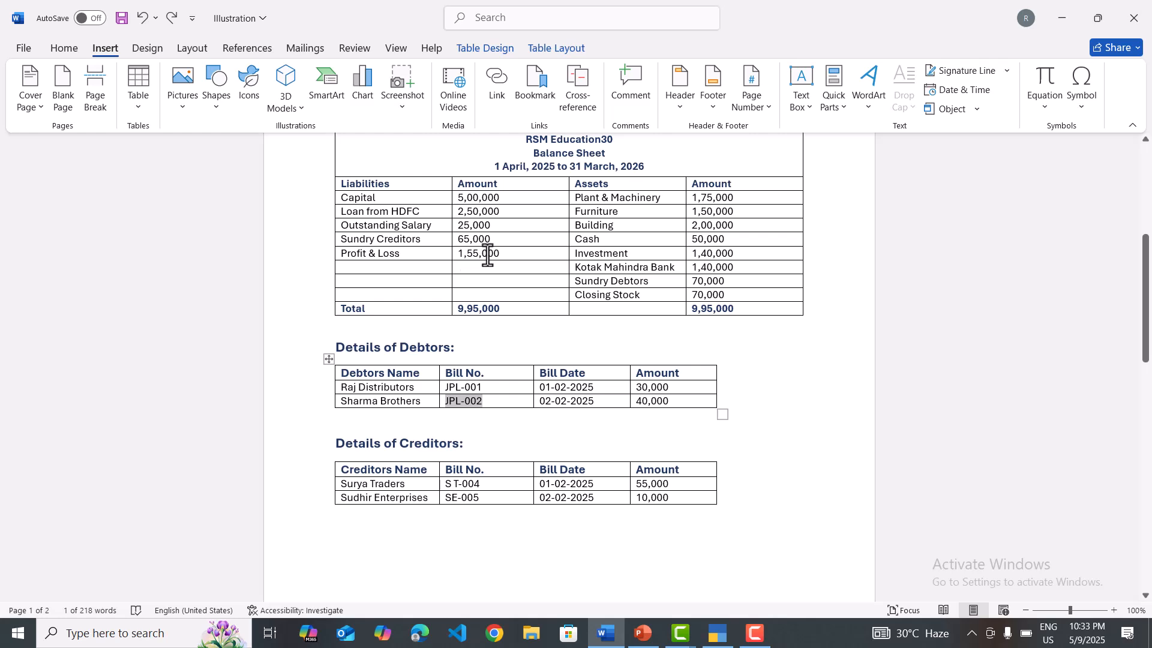
pyautogui.hotkey('alt', 'Tab')
pyautogui.write('155000')
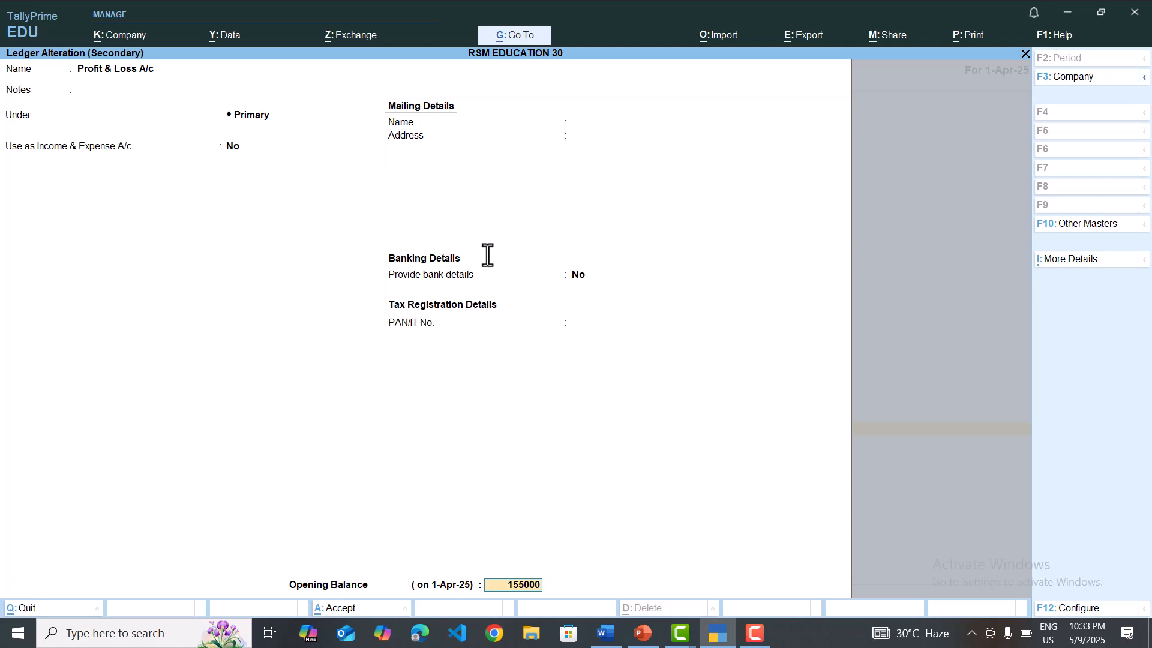
pyautogui.press('Return')
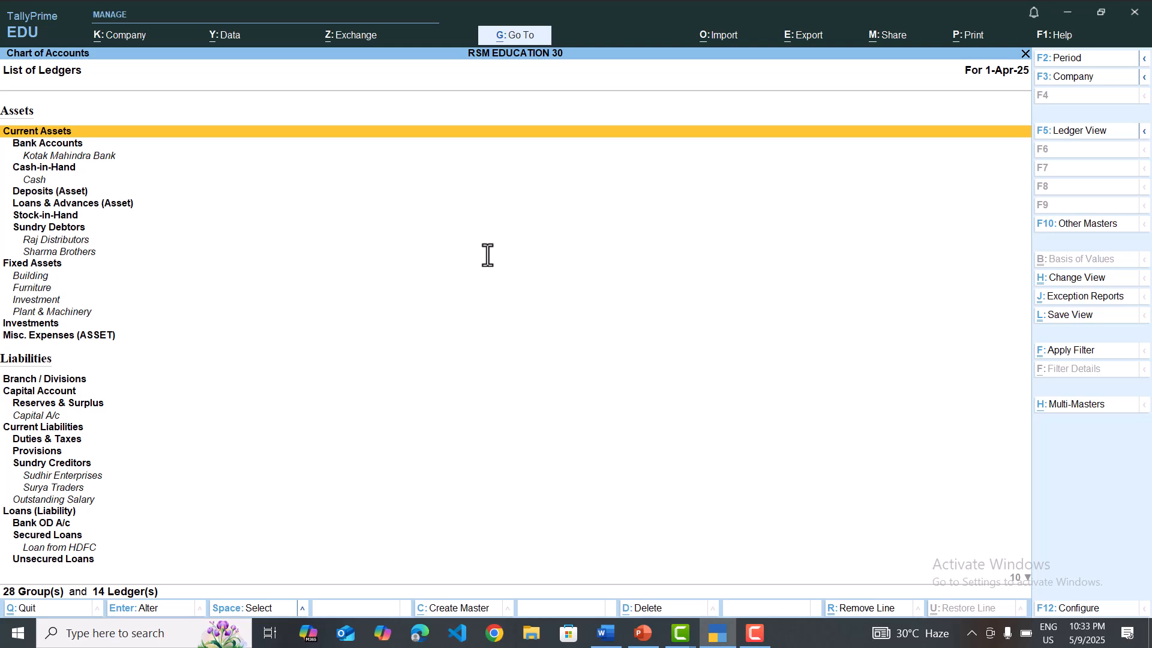
# Step: Leave the chart of accounts and open the Trial Balance report to examine the difference in opening balances
pyautogui.press('Escape')
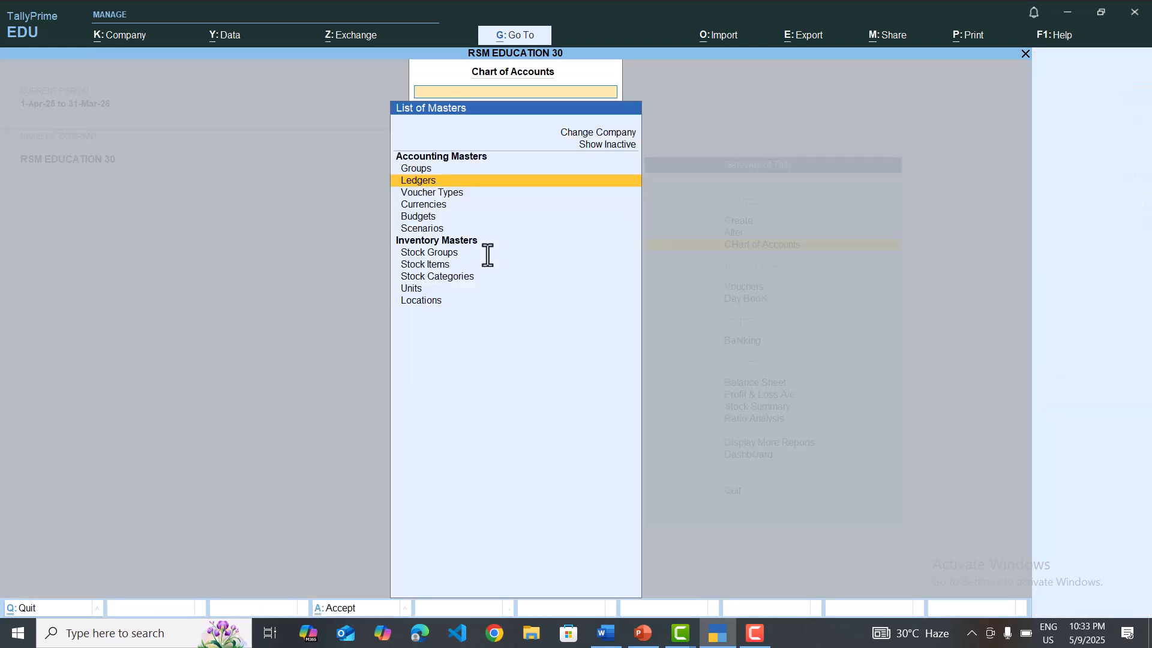
pyautogui.press('Escape')
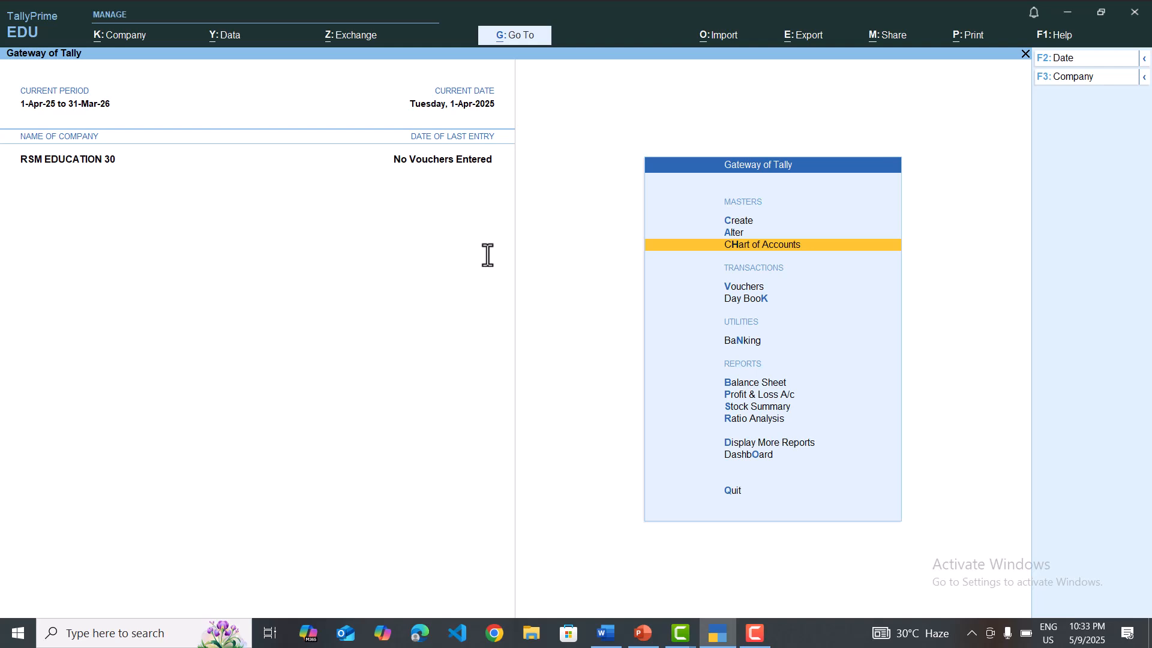
pyautogui.press('Down')
pyautogui.press('Down')
pyautogui.press('Down')
pyautogui.press('Down')
pyautogui.press('Down')
pyautogui.press('Down')
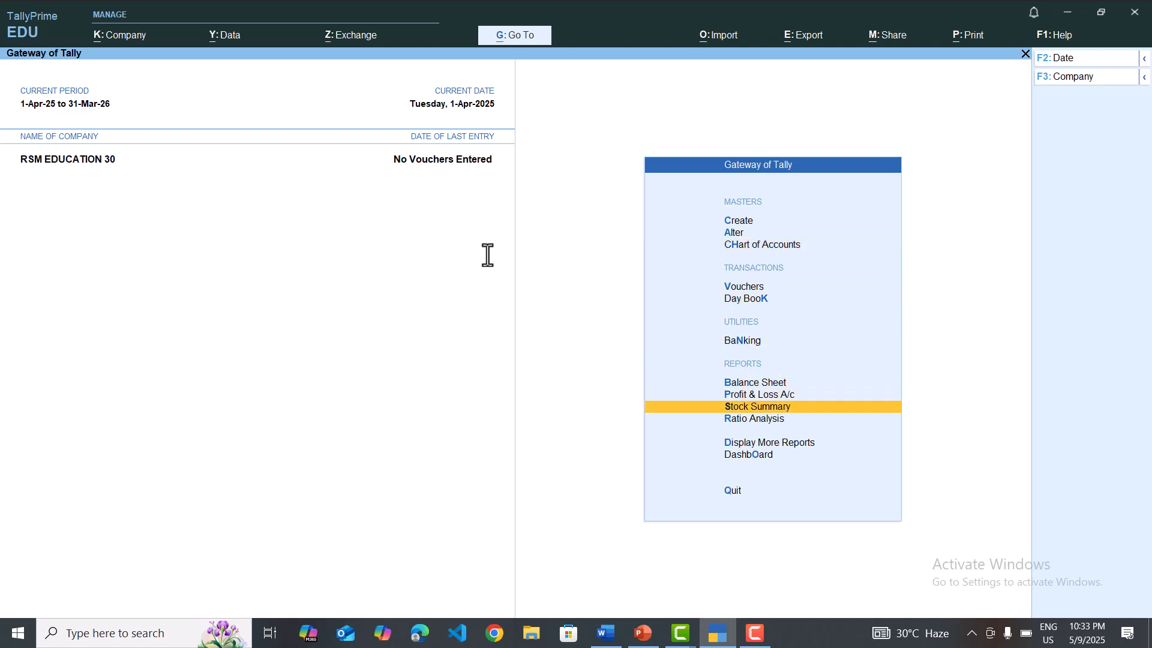
pyautogui.press('Down')
pyautogui.press('Down')
pyautogui.press('Return')
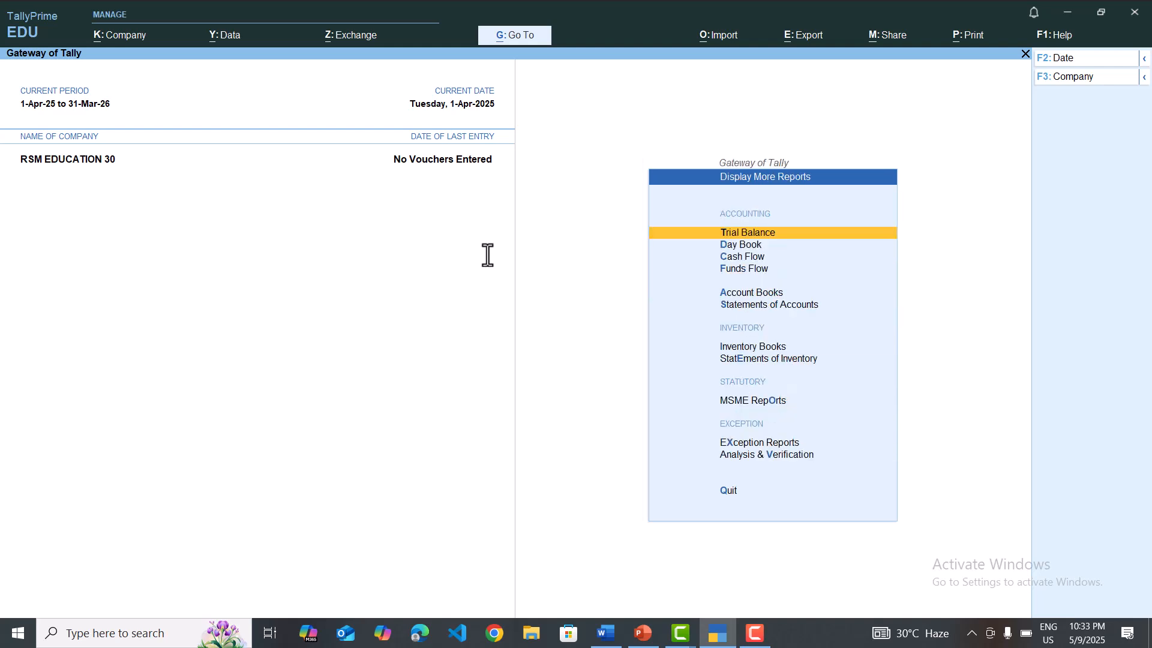
pyautogui.press('Return')
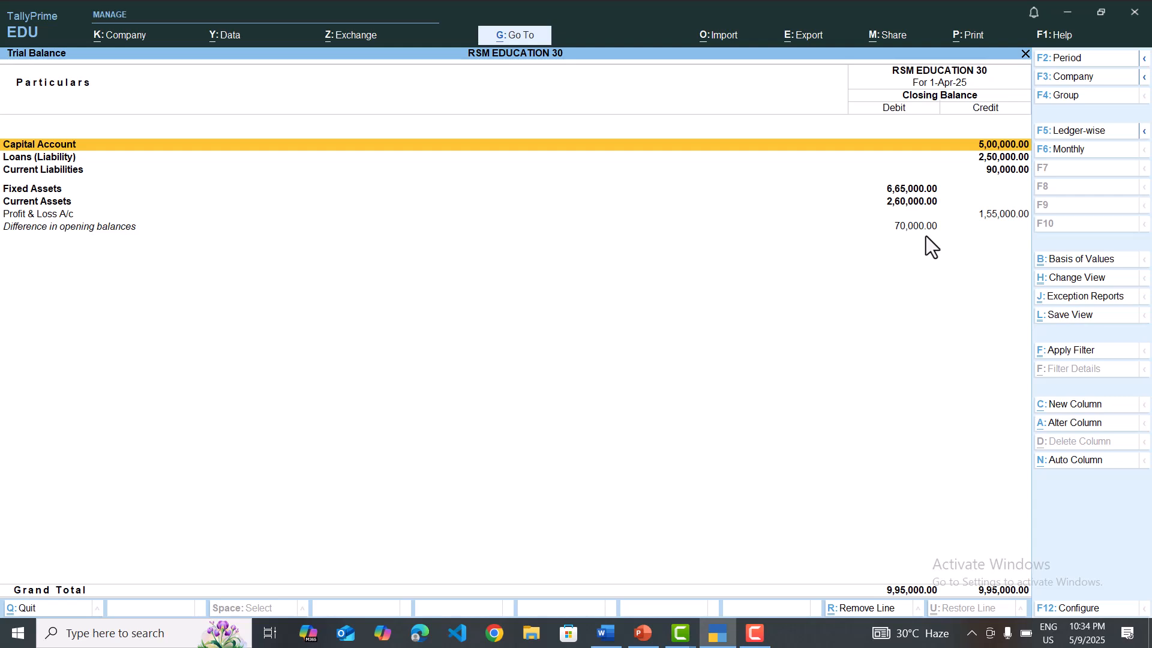
# Step: Compare the difference with the closing stock in the Word balance sheet and examine the closing stock details table
pyautogui.hotkey('alt', 'Tab')
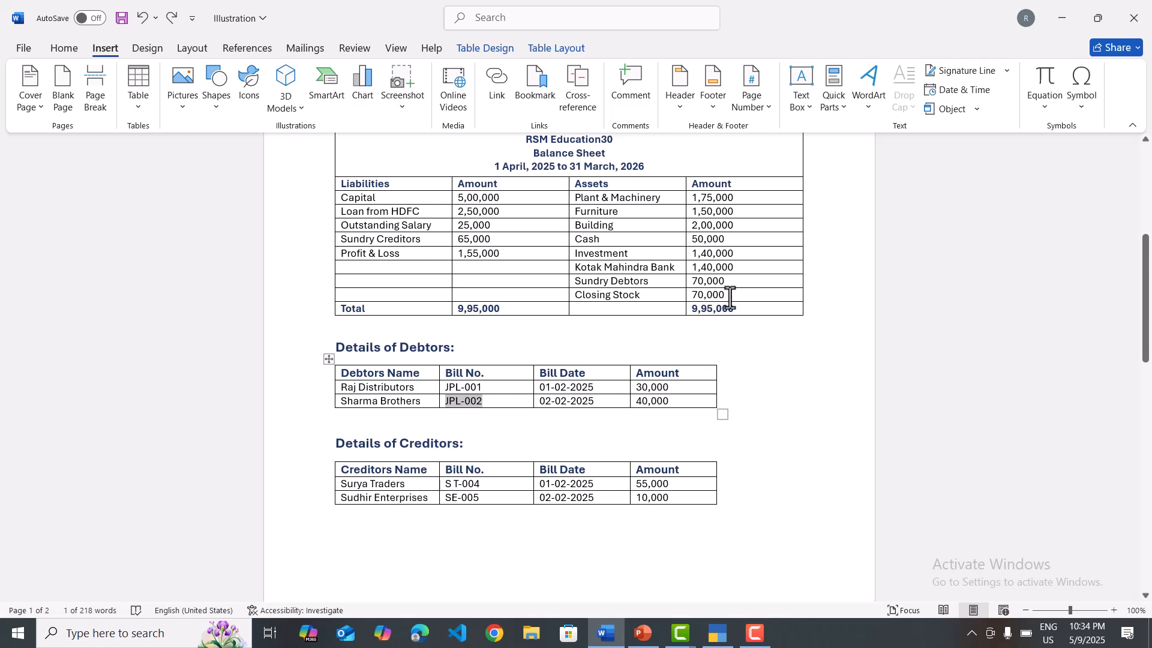
pyautogui.click(679, 575)
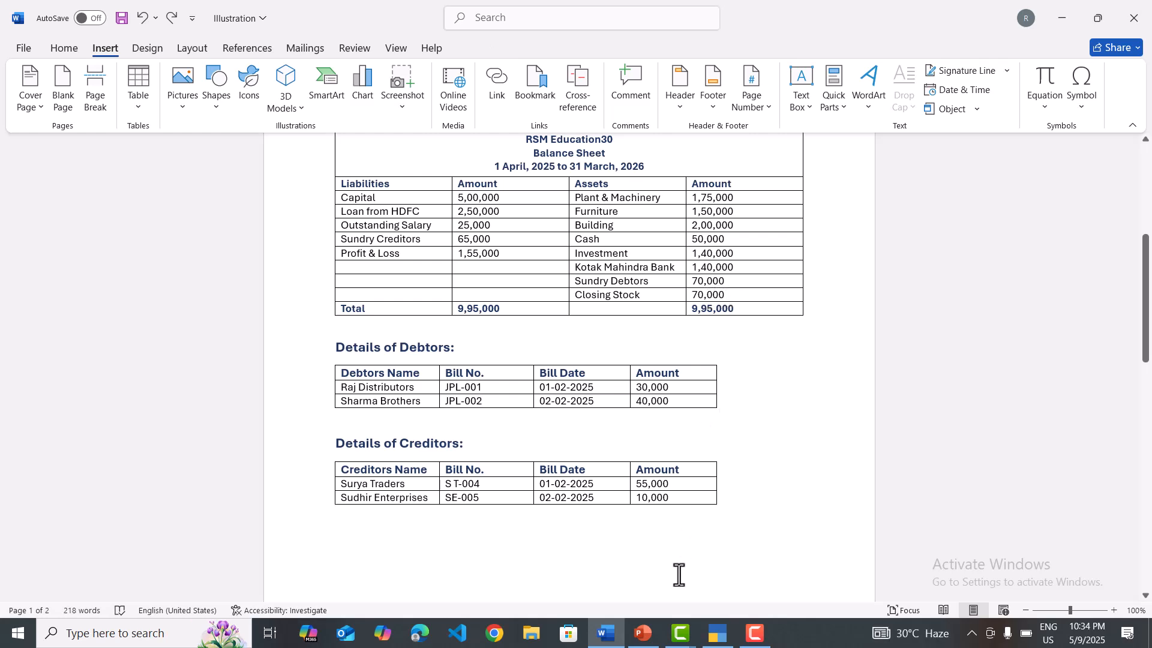
pyautogui.scroll(-6, 679, 575)
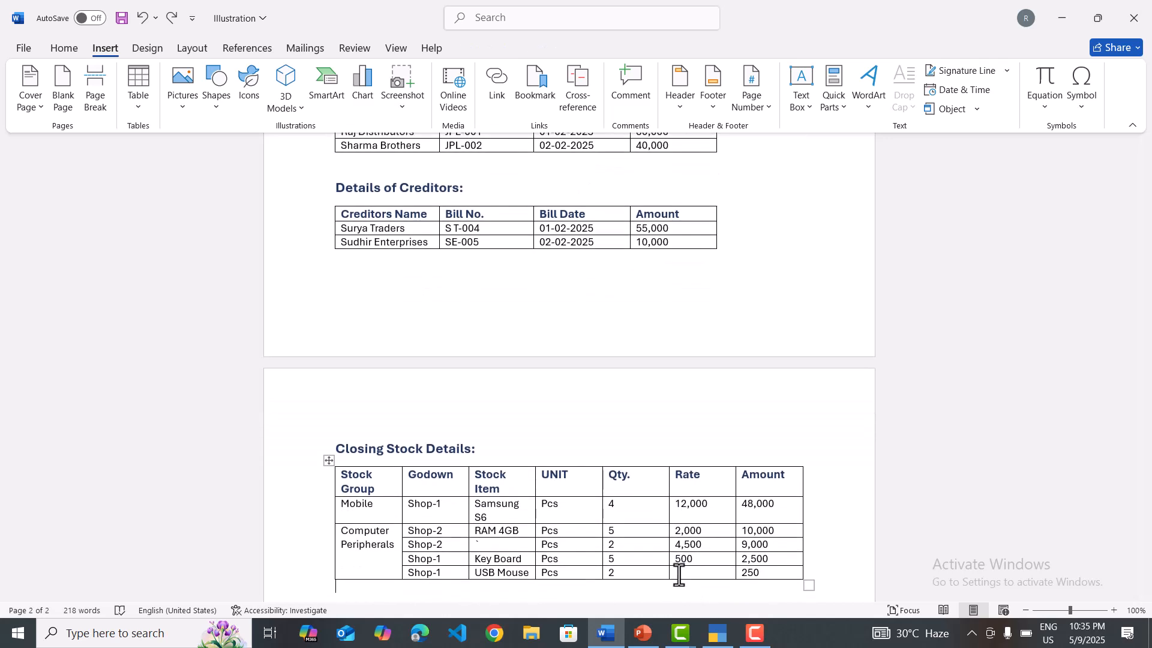
# Step: Switch back to TallyPrime, leave the Trial Balance and open the creation form for a new location master
pyautogui.hotkey('alt', 'Tab')
pyautogui.press('Escape')
pyautogui.press('Escape')
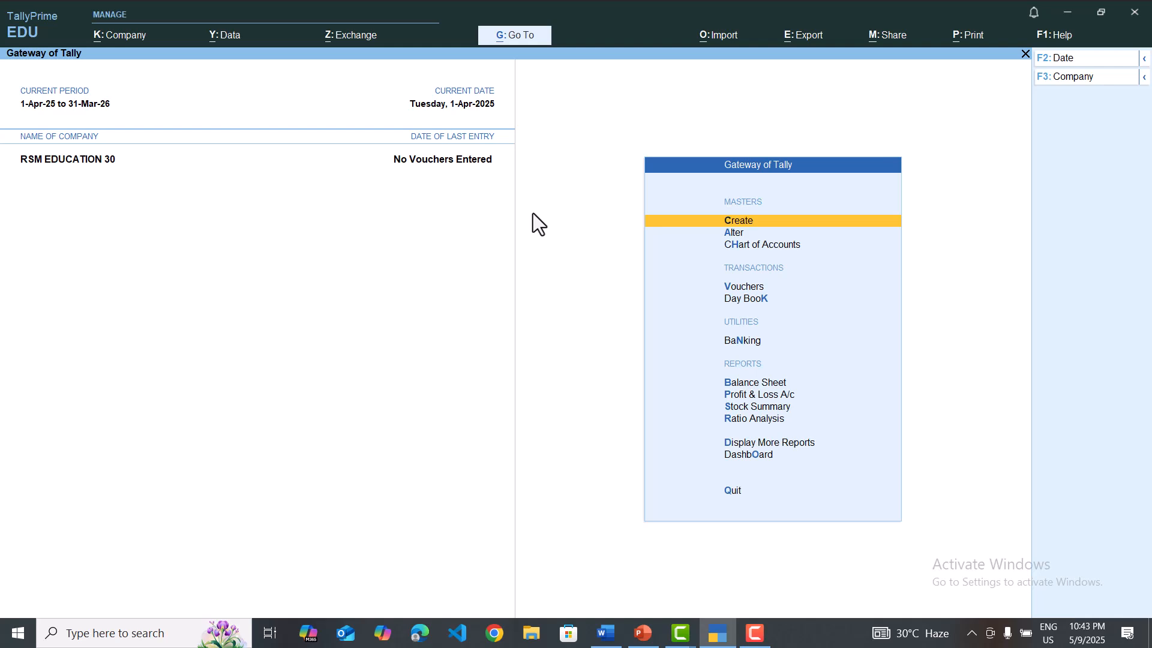
pyautogui.press('Return')
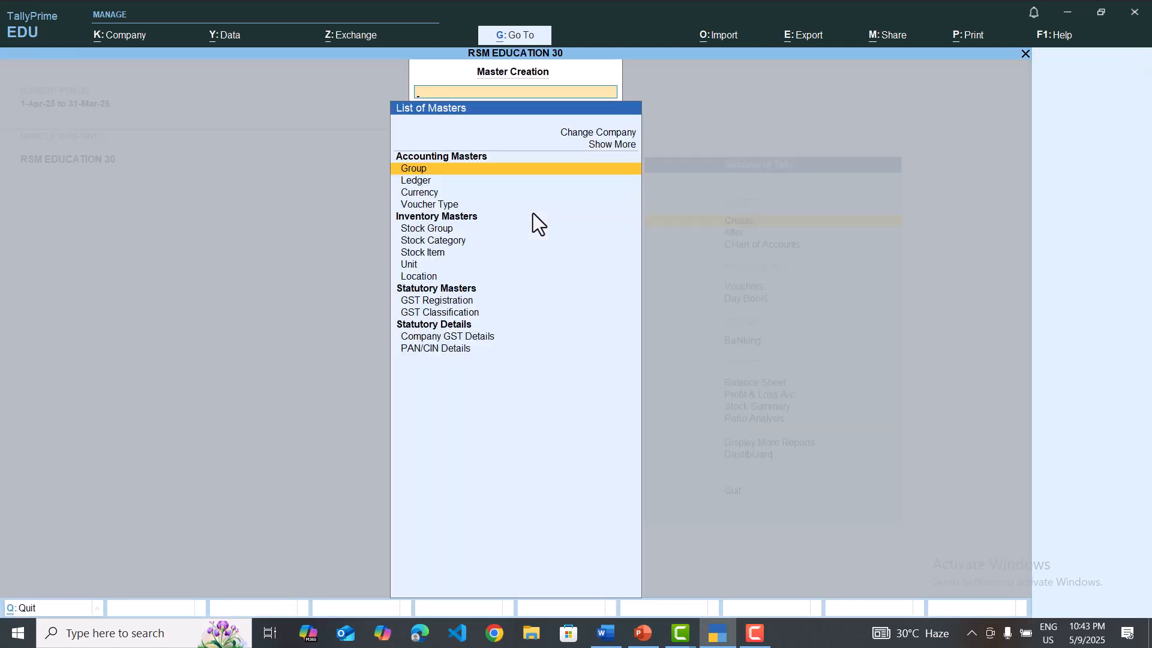
pyautogui.press('Down')
pyautogui.press('Down')
pyautogui.press('Down')
pyautogui.press('Down')
pyautogui.press('Down')
pyautogui.press('Down')
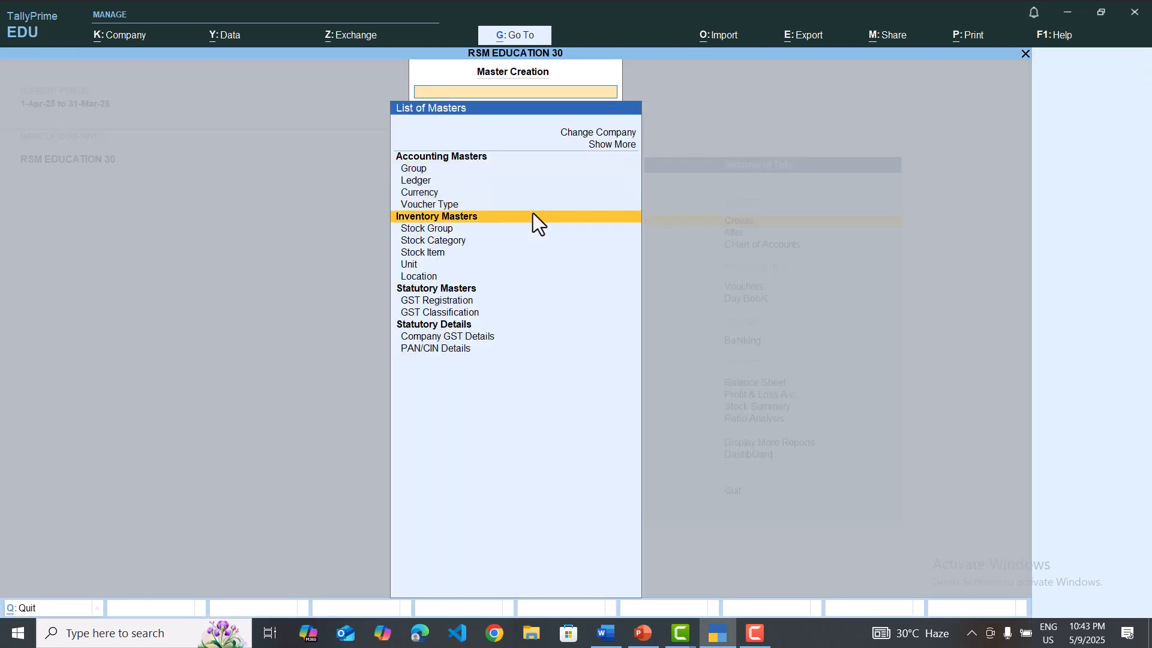
pyautogui.press('Down')
pyautogui.press('Down')
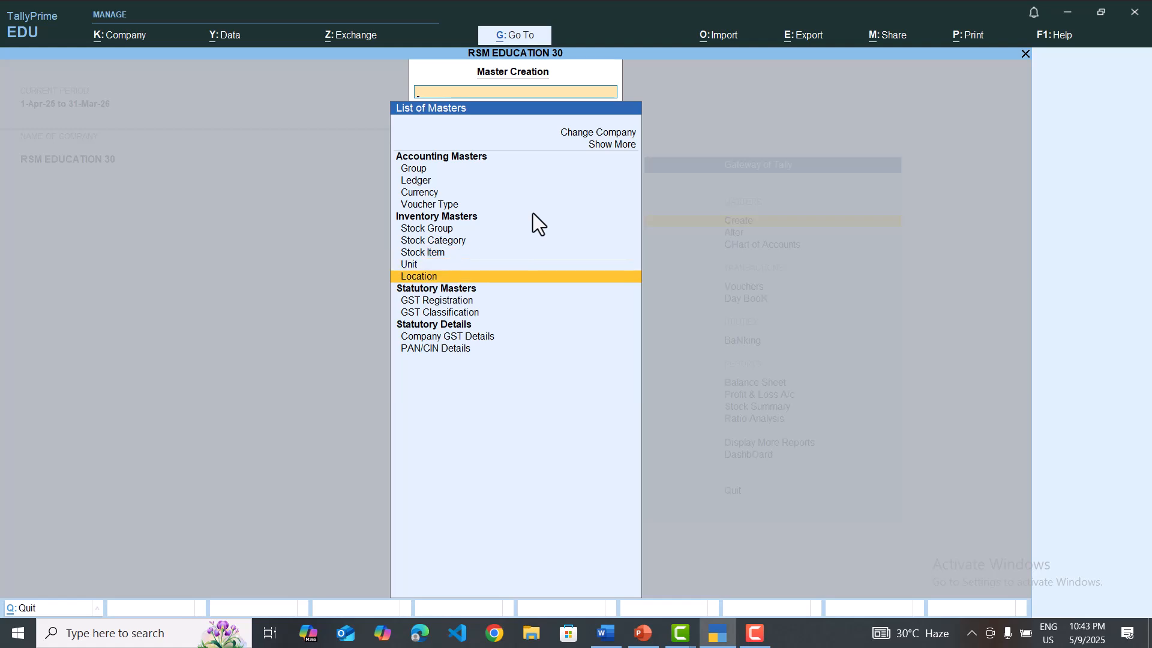
pyautogui.press('Return')
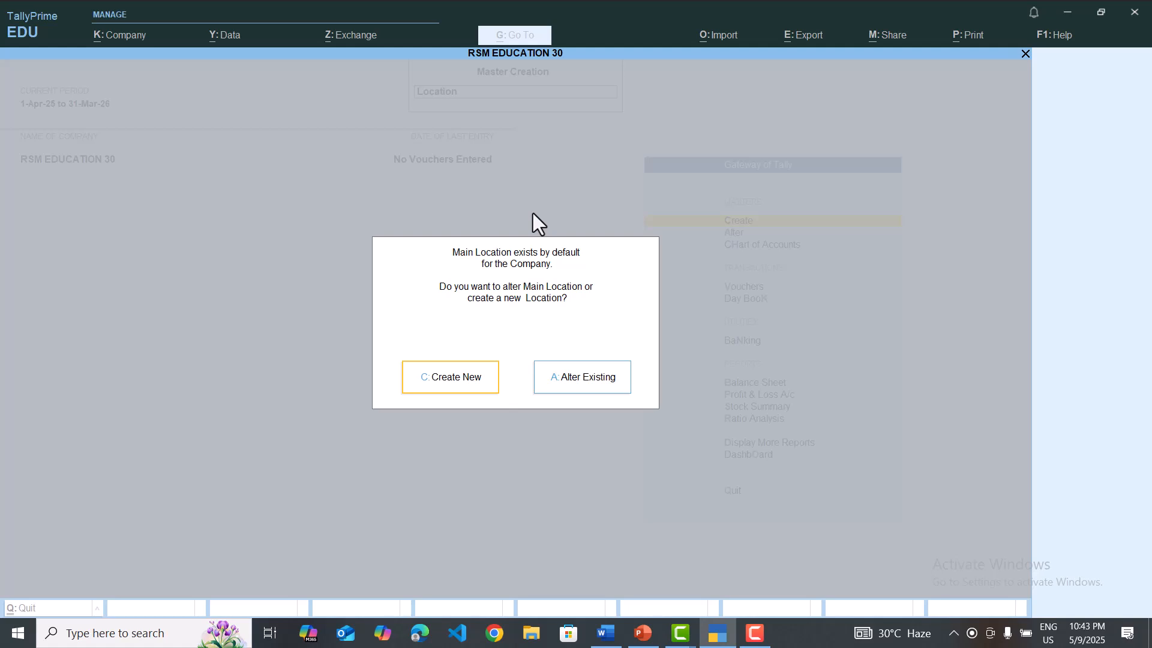
pyautogui.press('c')
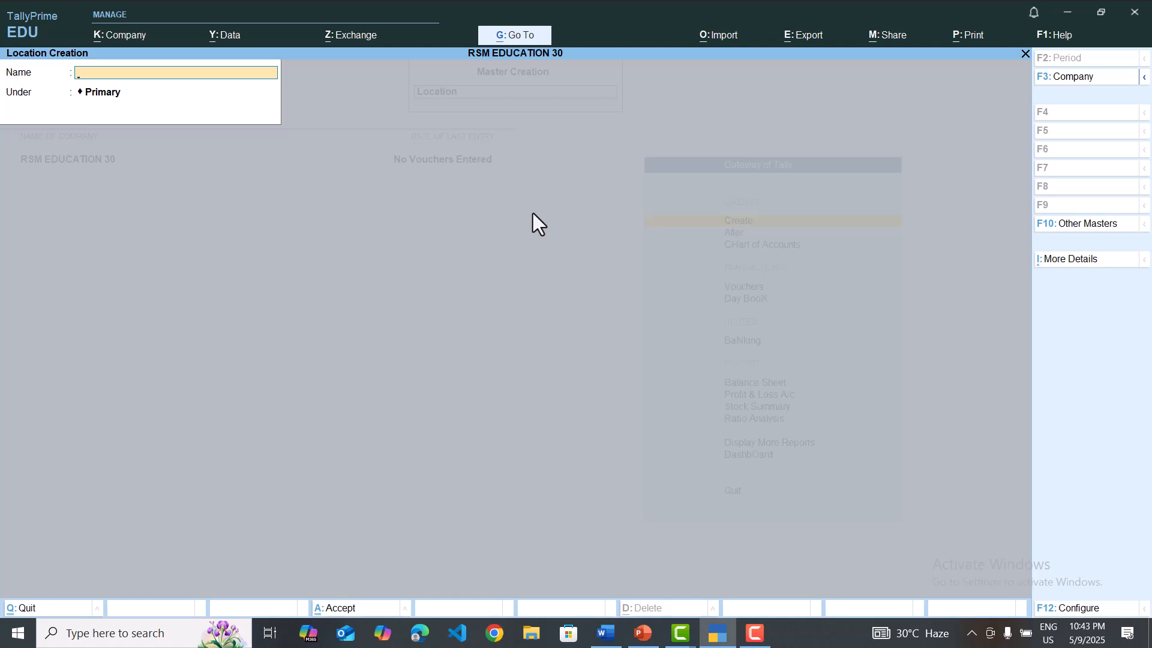
# Step: Copy the godown name Shop-1 from the Word closing stock table and create it as a location under Main Location
pyautogui.hotkey('alt', 'Tab')
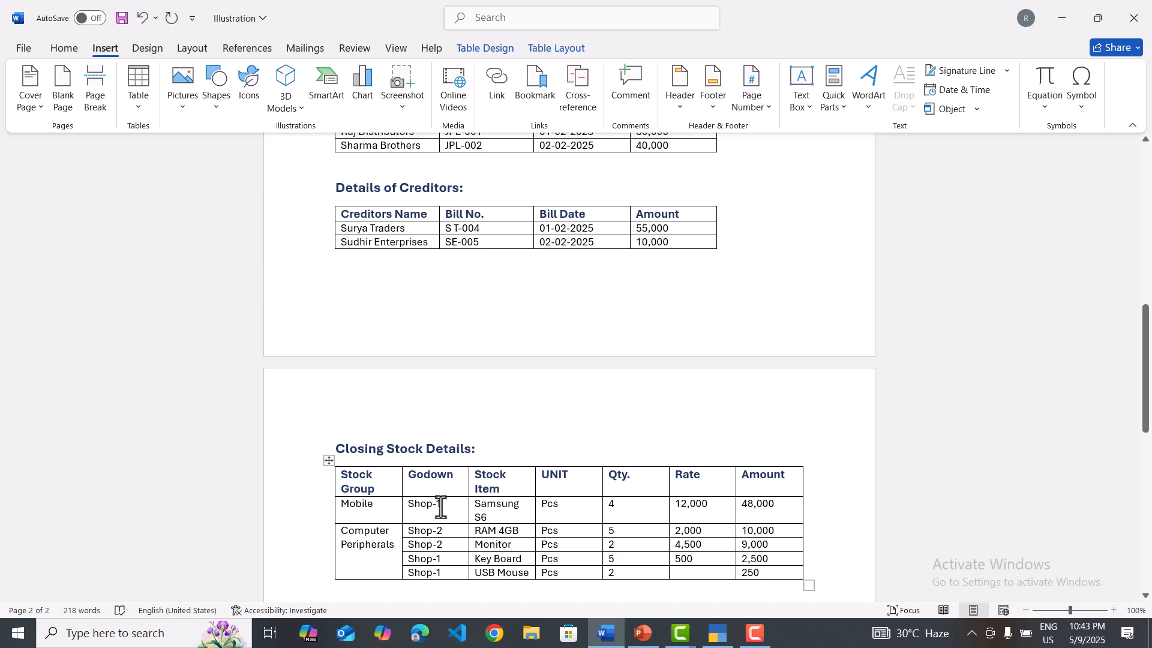
pyautogui.moveTo(438, 507); pyautogui.dragTo(414, 507)
pyautogui.hotkey('ctrl', 'c')
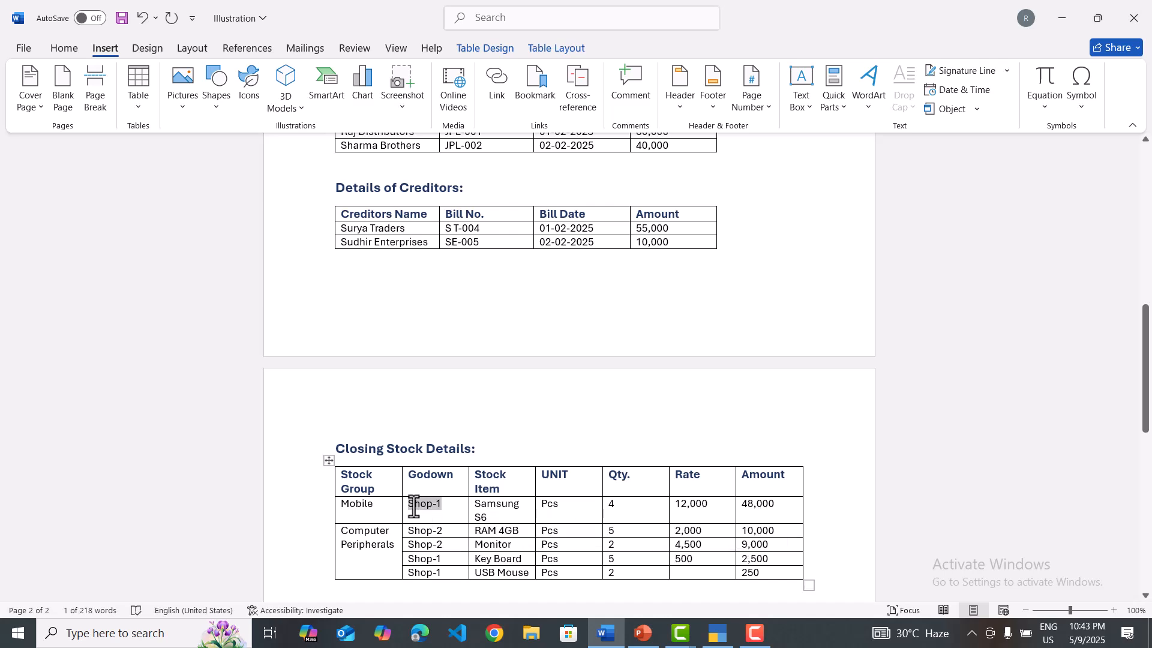
pyautogui.hotkey('alt', 'Tab')
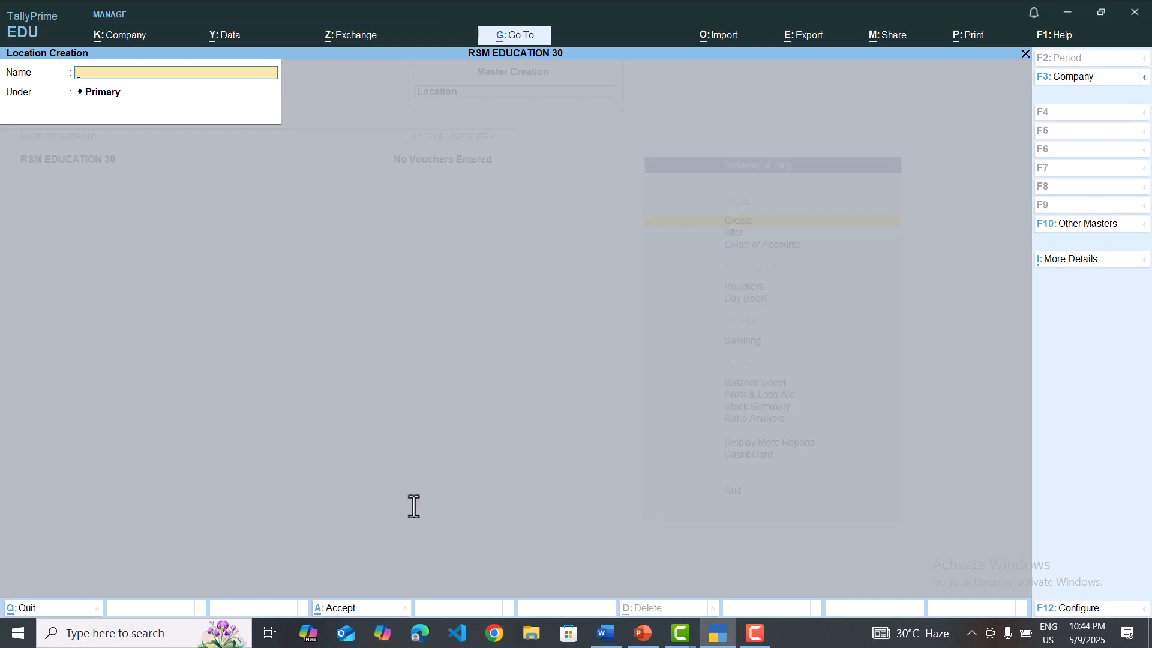
pyautogui.hotkey('ctrl', 'v')
pyautogui.press('Return')
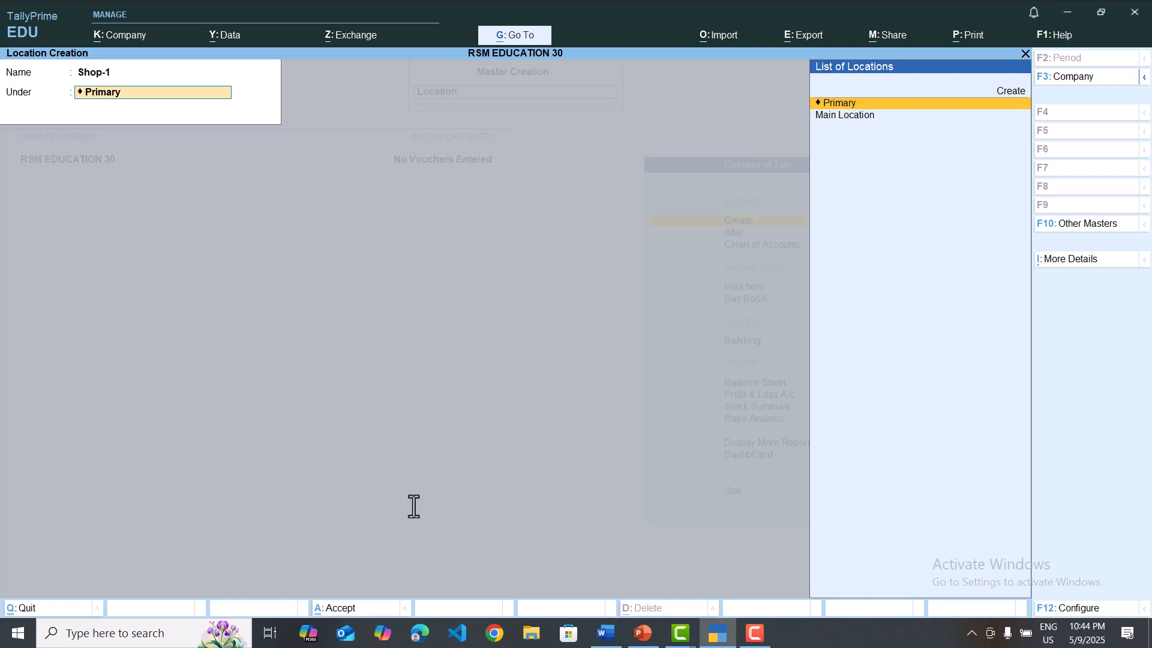
pyautogui.press('Down')
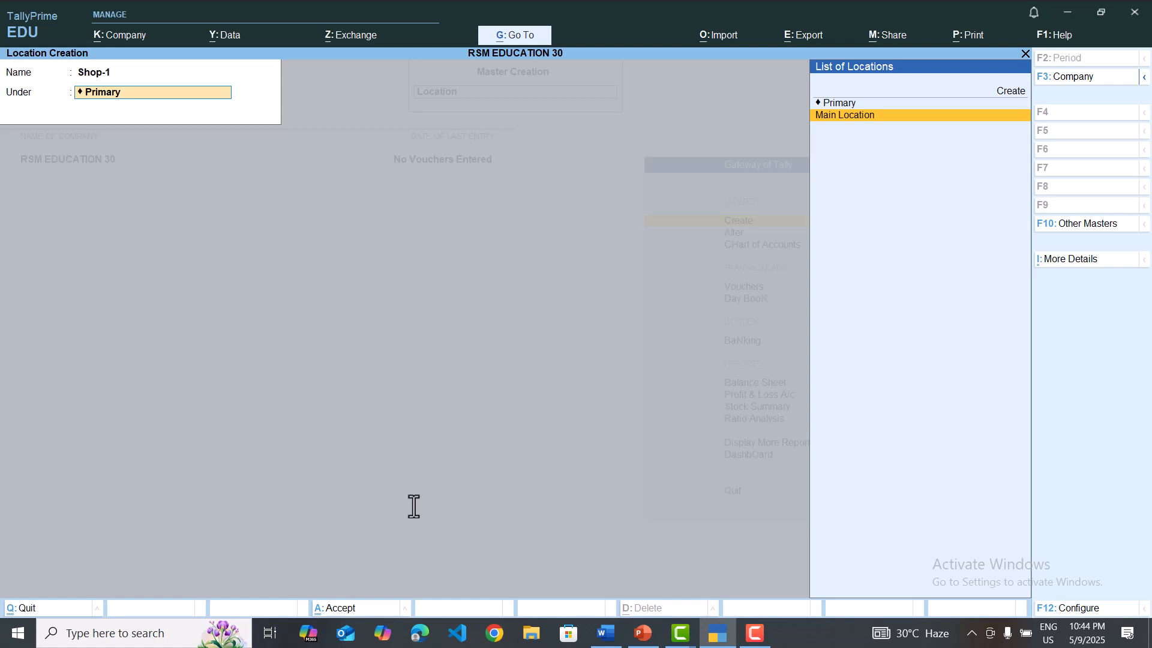
pyautogui.press('Return')
pyautogui.press('Return')
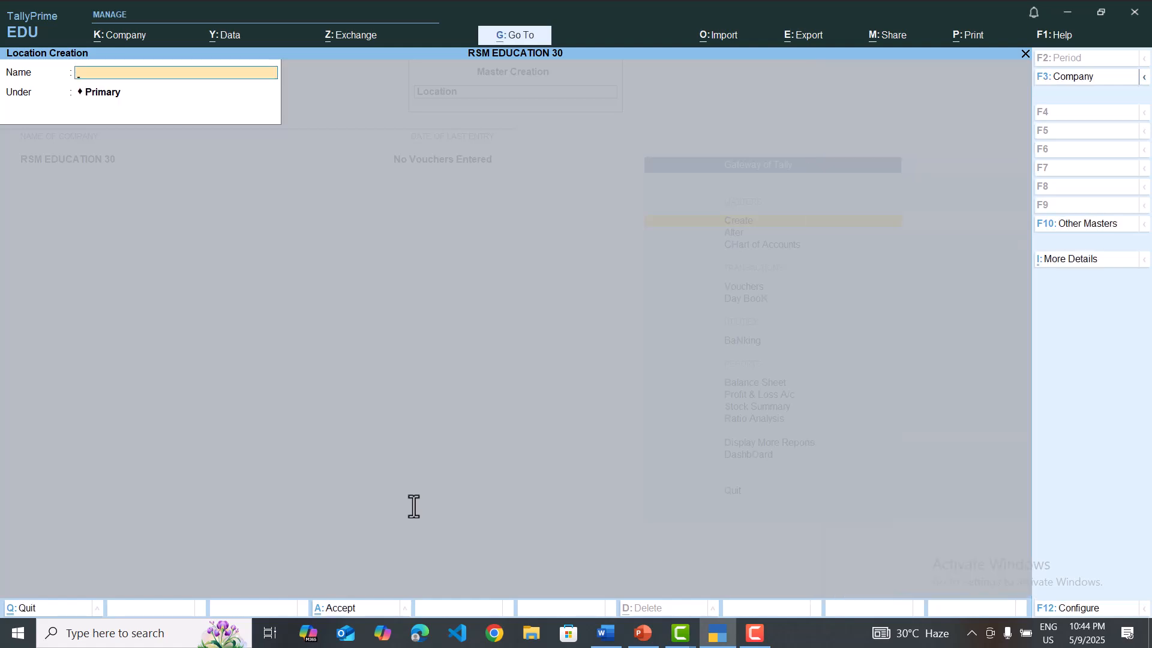
# Step: Create a second location named Shop-2 under Main Location and leave master creation
pyautogui.write('Shop-1')
pyautogui.press('BackSpace')
pyautogui.write('2')
pyautogui.press('Return')
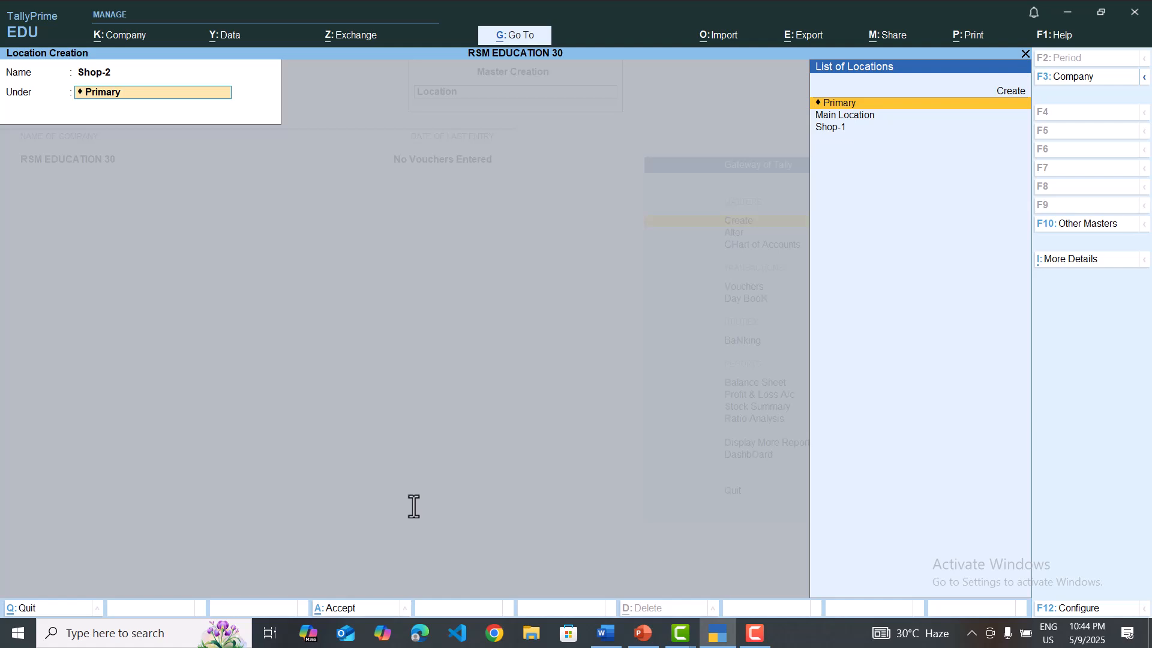
pyautogui.press('Down')
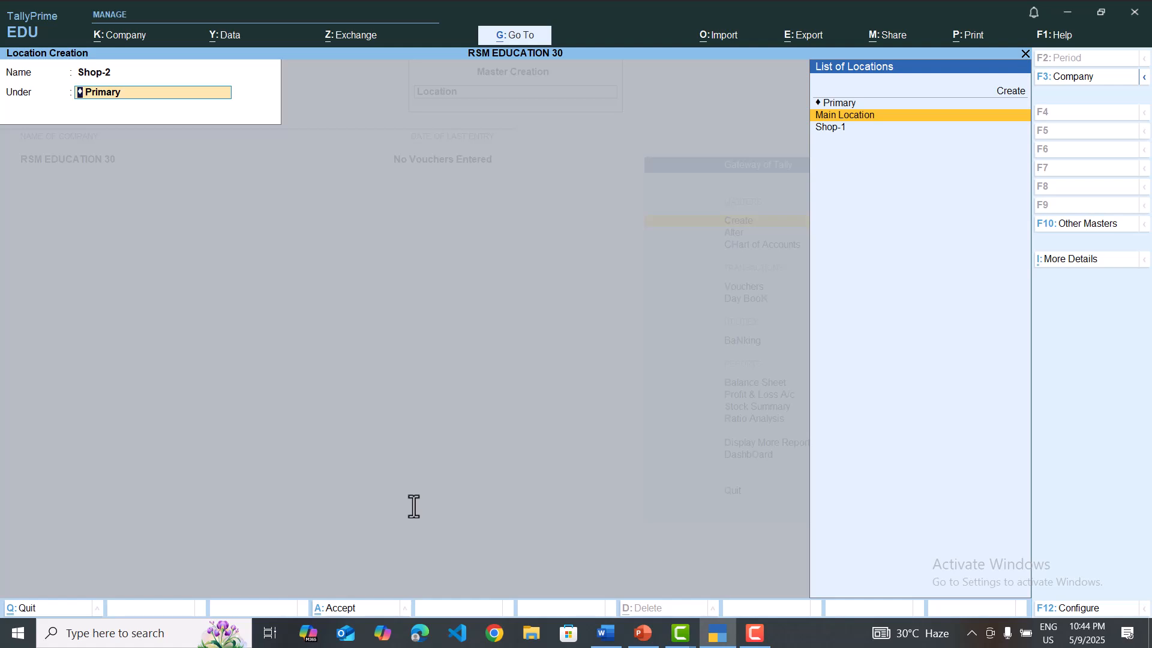
pyautogui.press('Return')
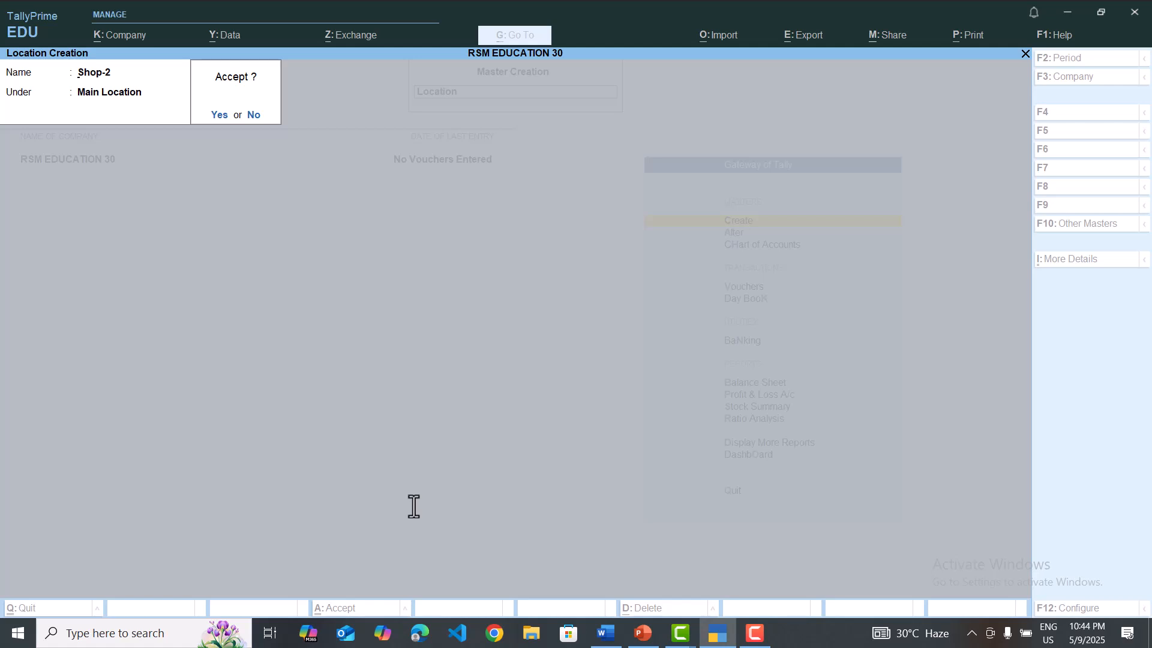
pyautogui.press('Return')
pyautogui.press('Escape')
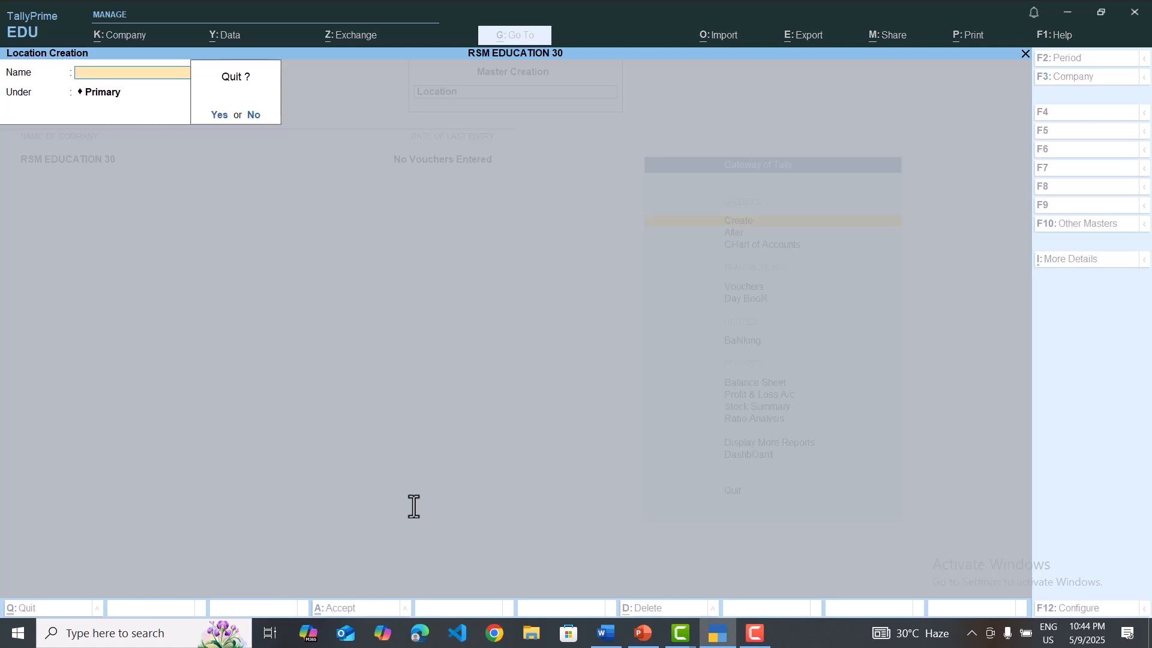
pyautogui.press('Return')
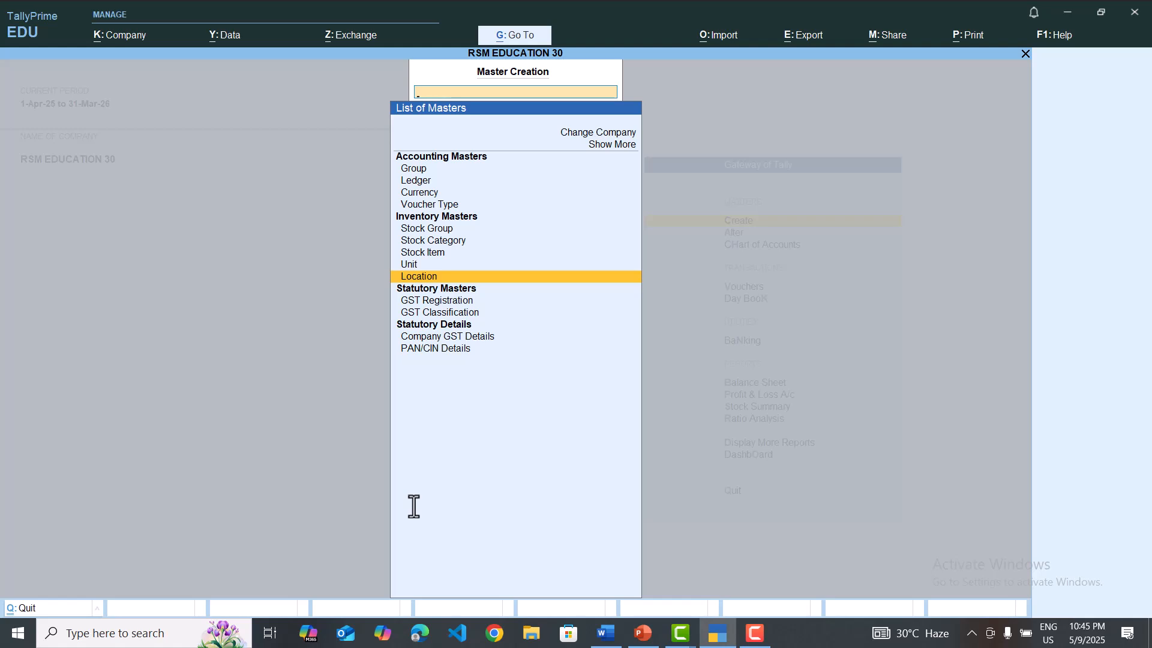
pyautogui.press('Escape')
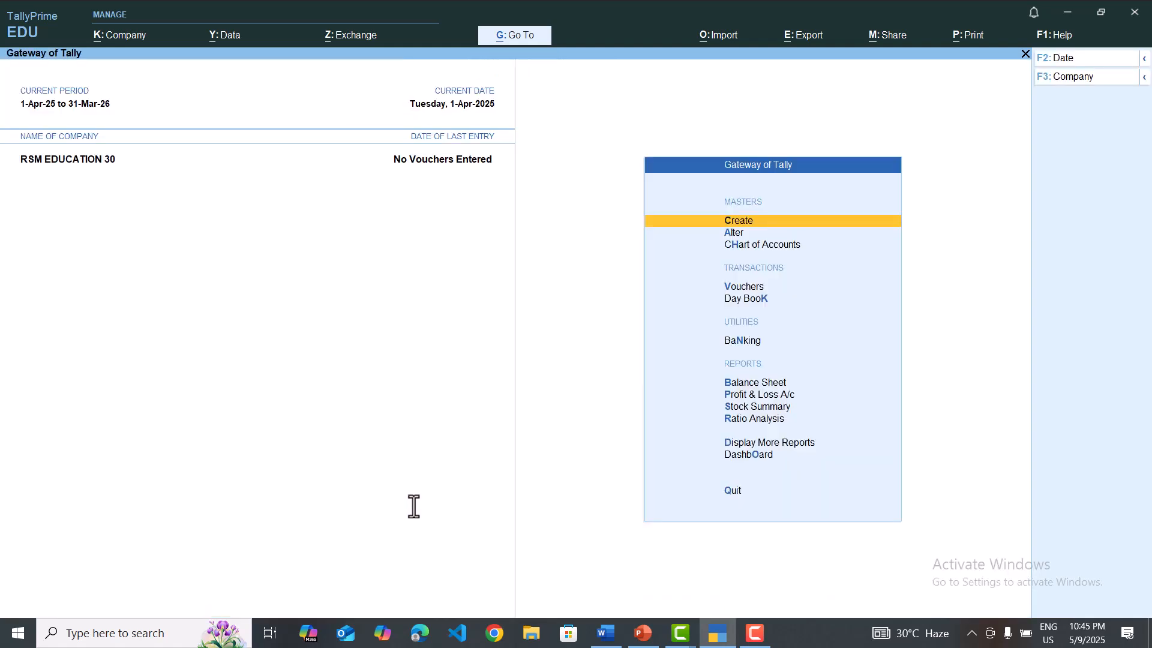
# Step: Open the list of stock items from the chart of accounts
pyautogui.press('Down')
pyautogui.press('Down')
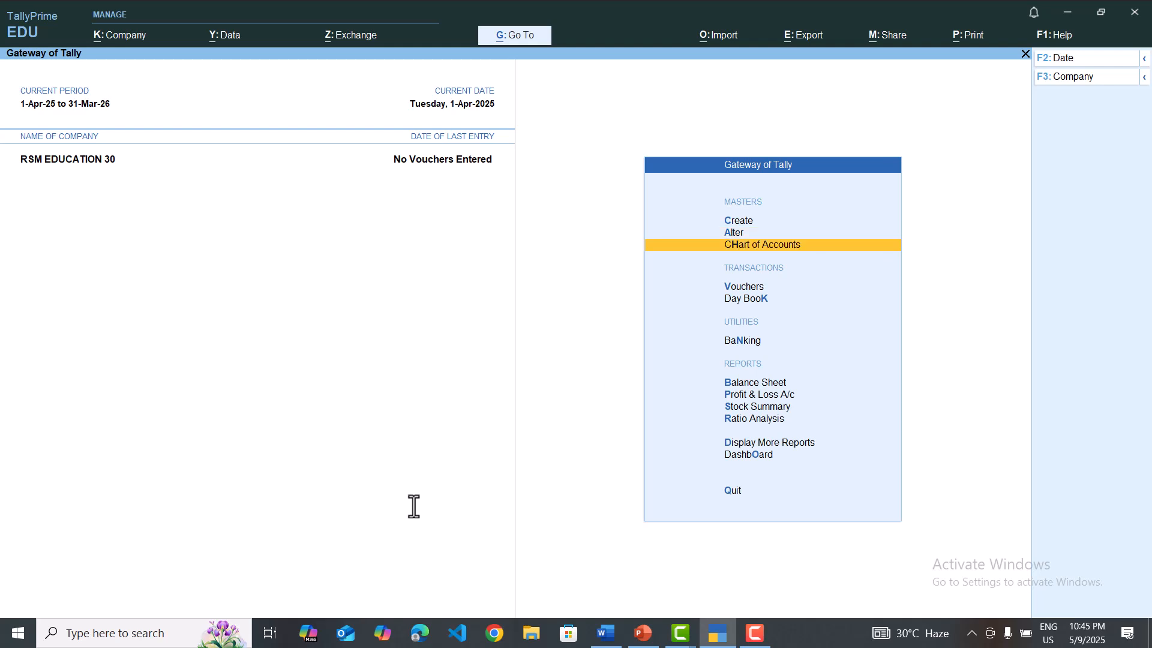
pyautogui.press('Return')
pyautogui.press('Down')
pyautogui.press('Down')
pyautogui.press('Down')
pyautogui.press('Down')
pyautogui.press('Down')
pyautogui.press('Down')
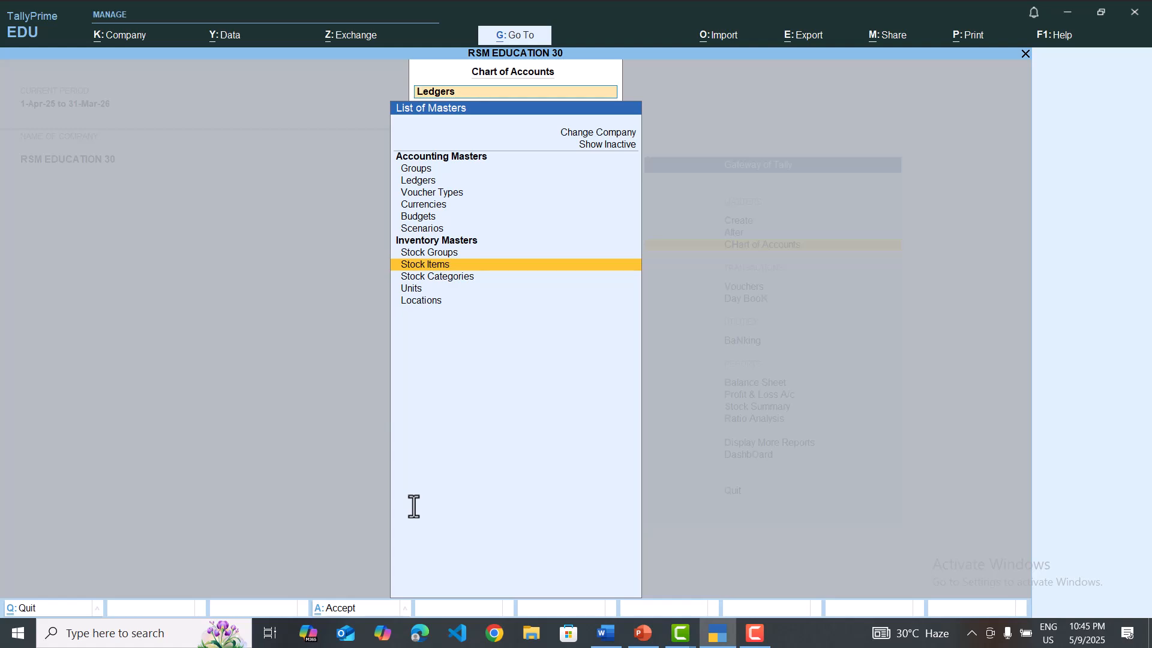
pyautogui.press('Return')
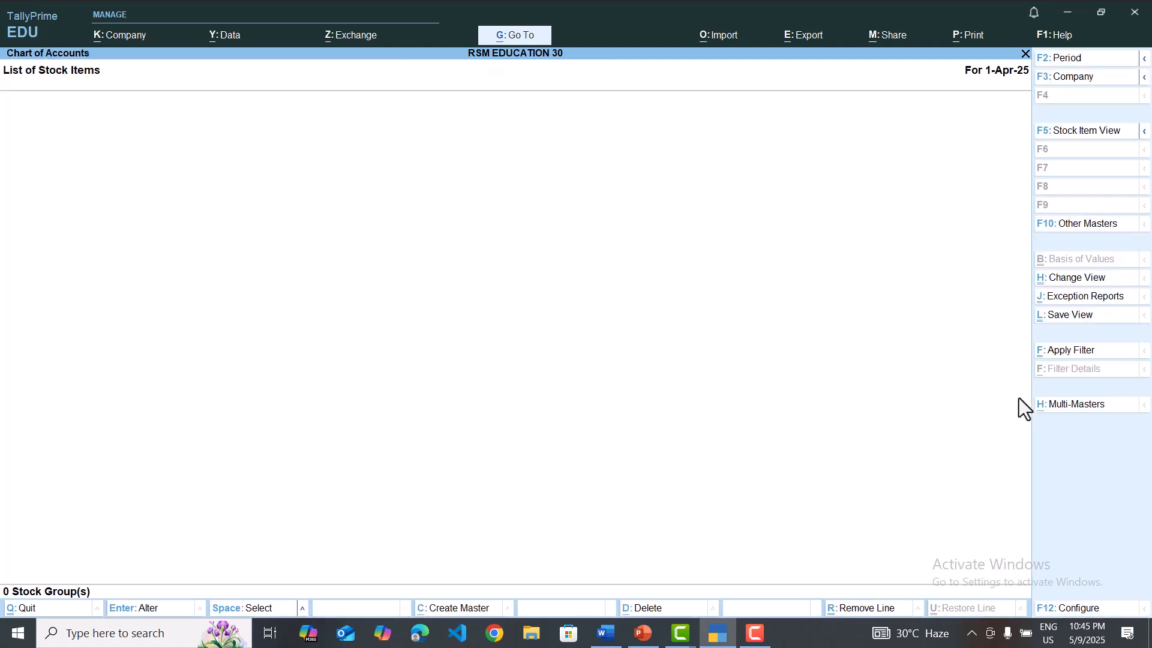
# Step: Start creating multiple stock items with All Items as the parent group
pyautogui.click(1055, 411)
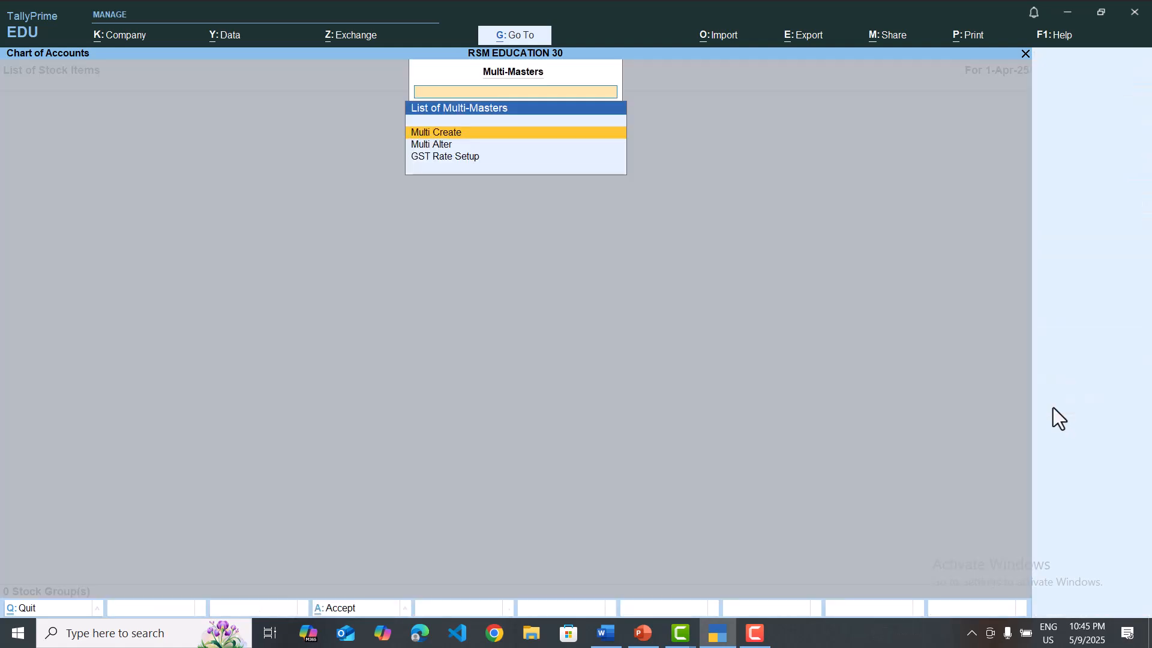
pyautogui.press('Return')
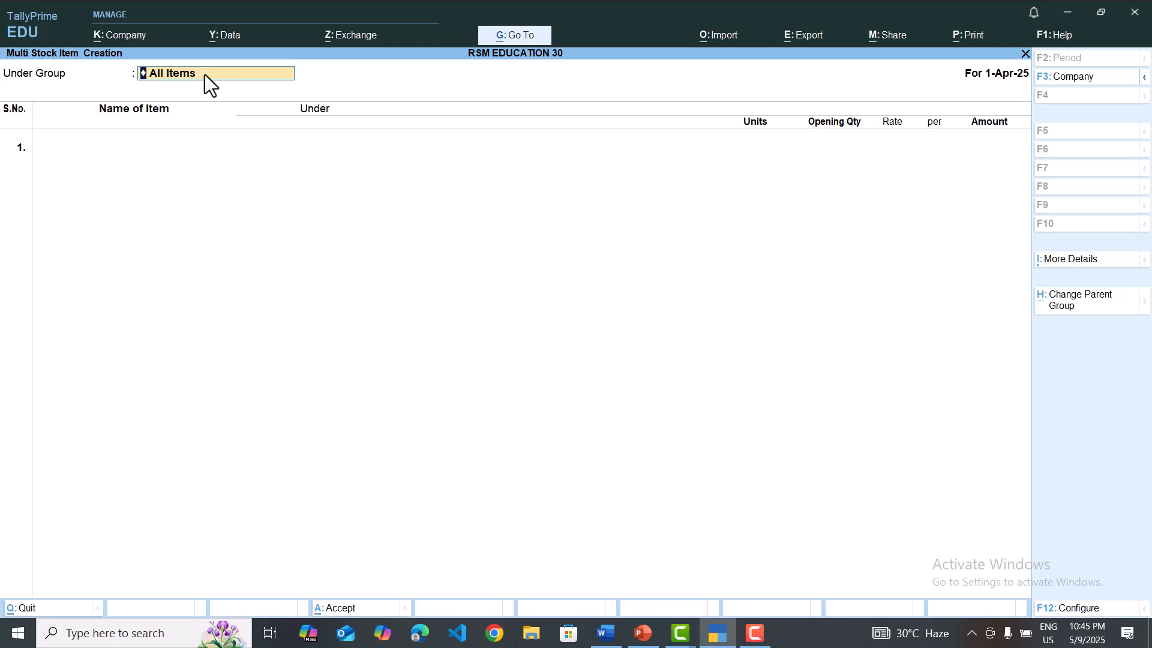
pyautogui.press('Return')
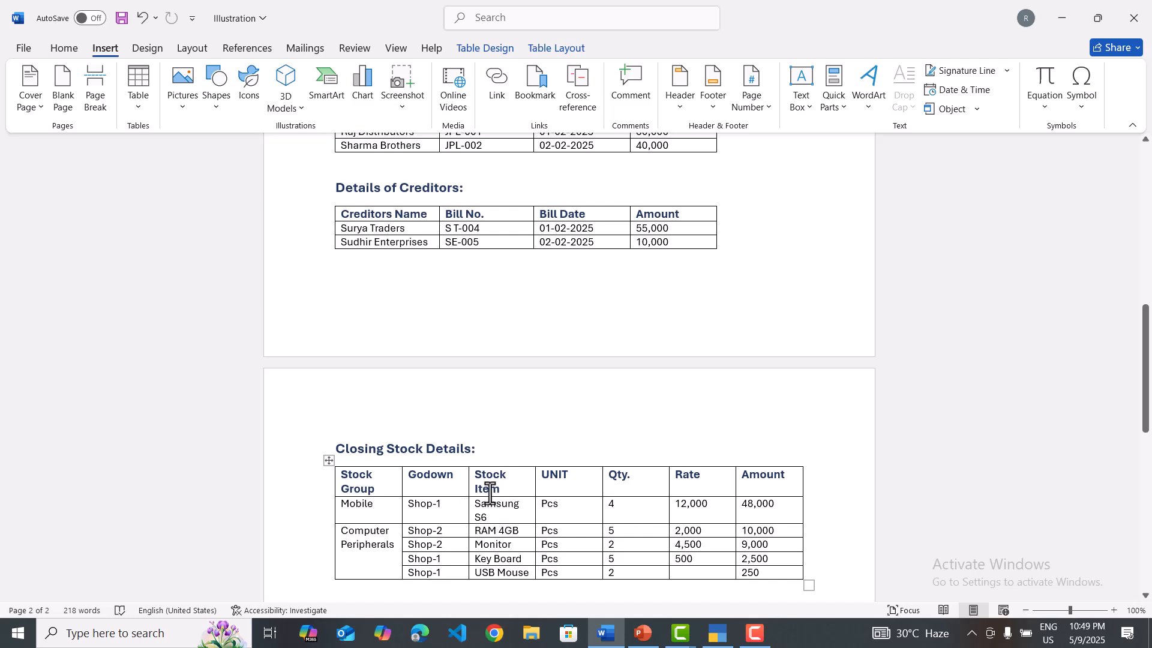
# Step: Copy Samsung S6 from the Word closing stock table and enter it as the first stock item's name
pyautogui.moveTo(490, 517); pyautogui.dragTo(474, 506)
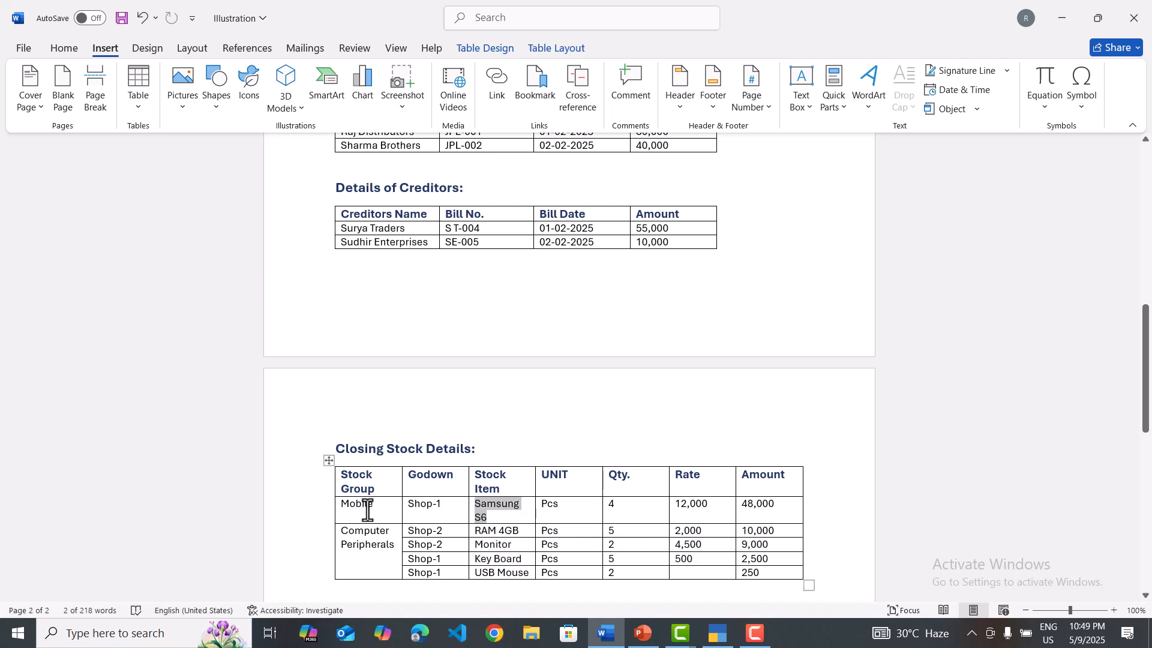
pyautogui.hotkey('alt', 'Tab')
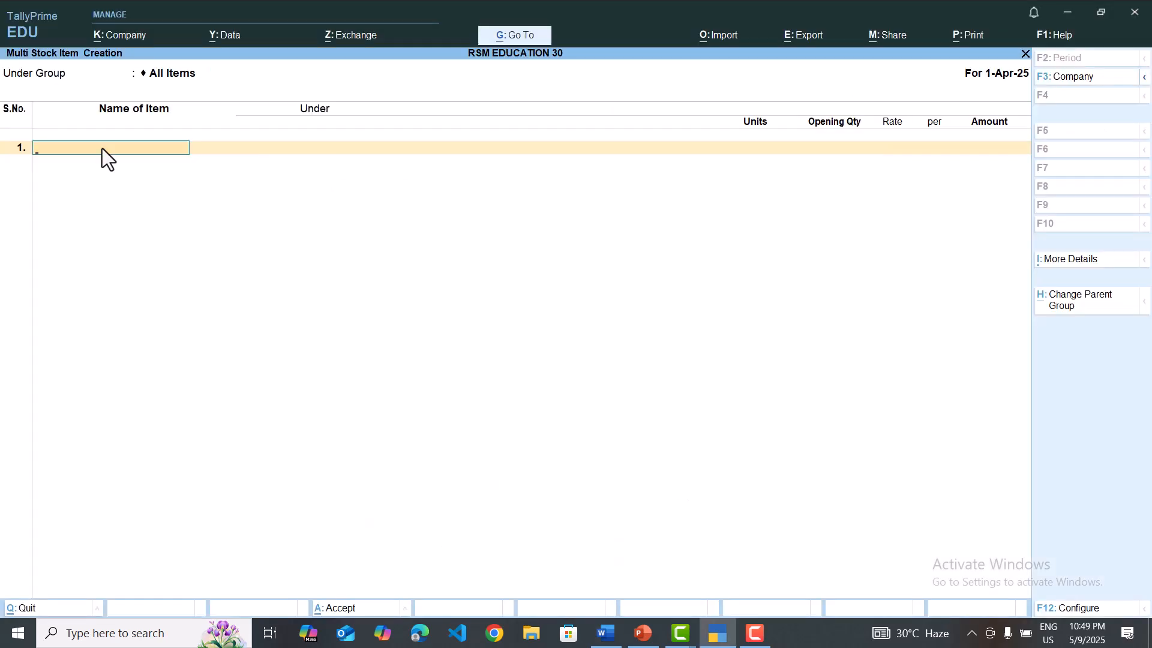
pyautogui.hotkey('ctrl', 'alt', 'v')
pyautogui.press('Return')
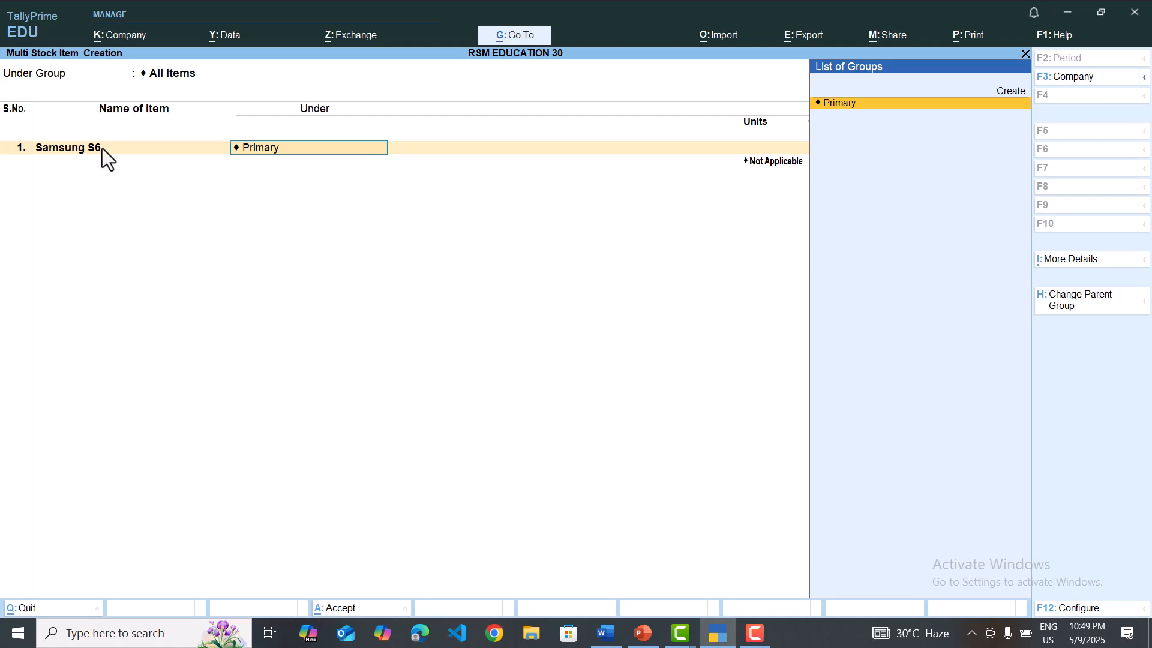
# Step: Create a stock group named Mobile under Primary, keeping quantity addition at No, and assign Samsung S6 to it
pyautogui.hotkey('alt', 'c')
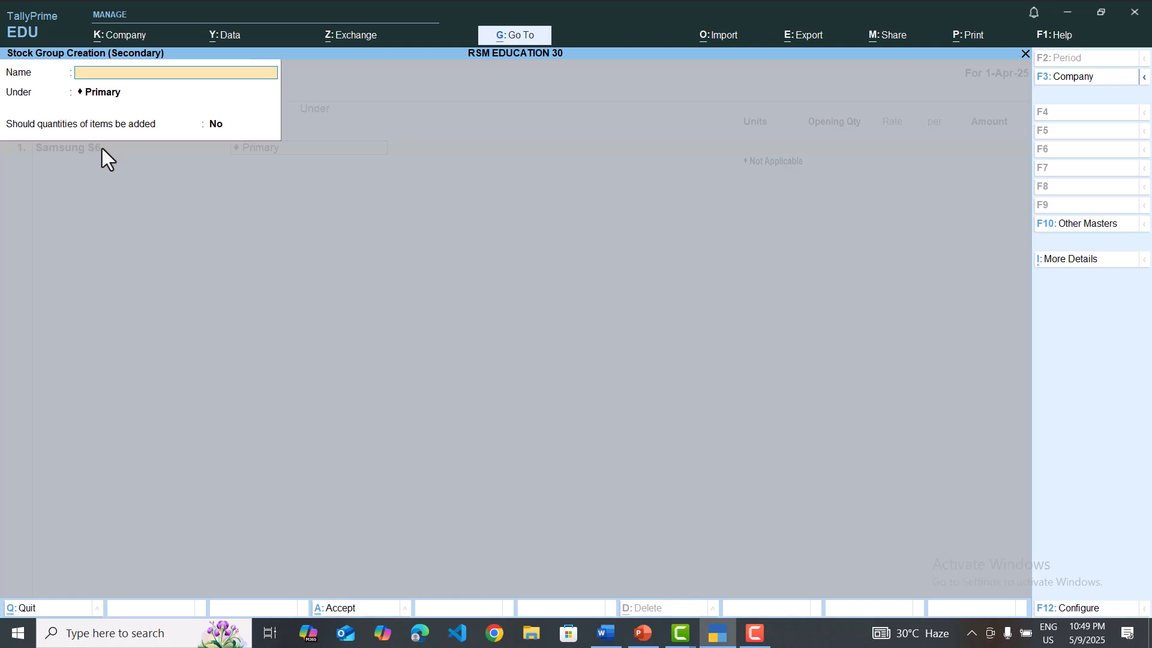
pyautogui.write('Mobile')
pyautogui.press('Return')
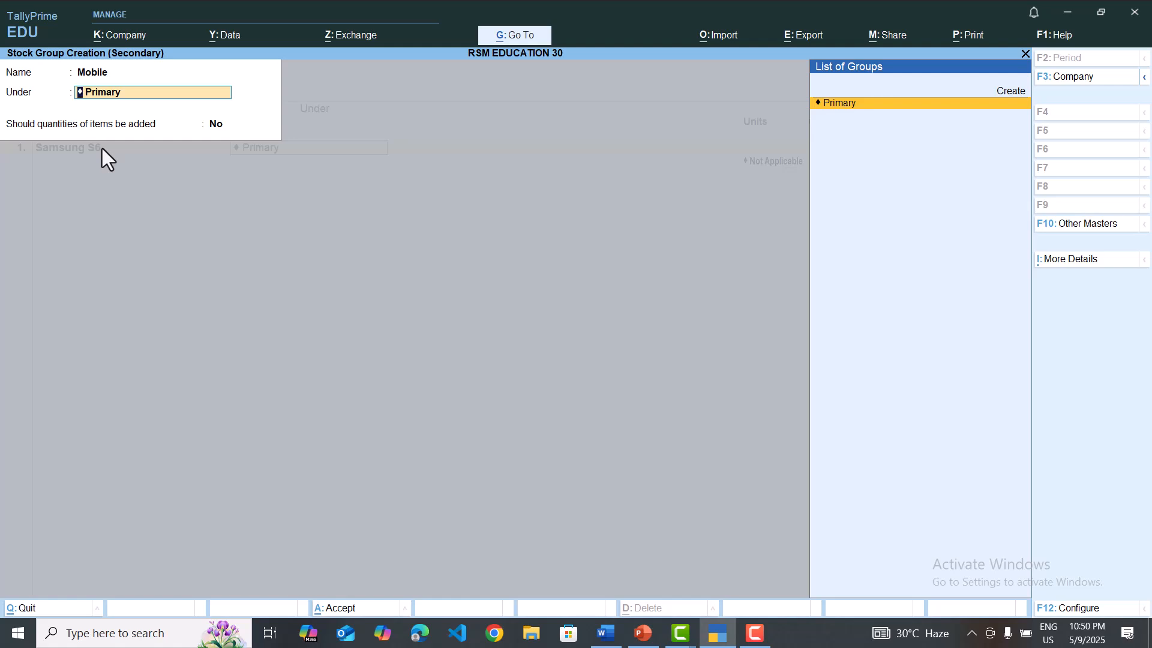
pyautogui.press('Return')
pyautogui.press('Return')
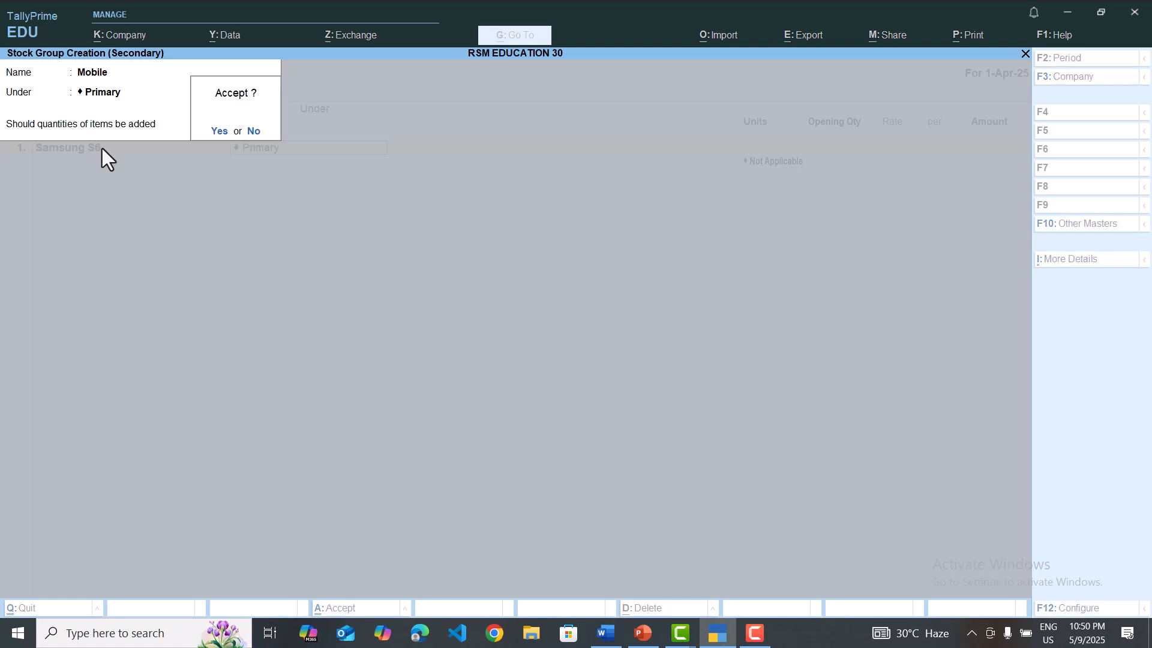
pyautogui.press('Return')
pyautogui.press('Return')
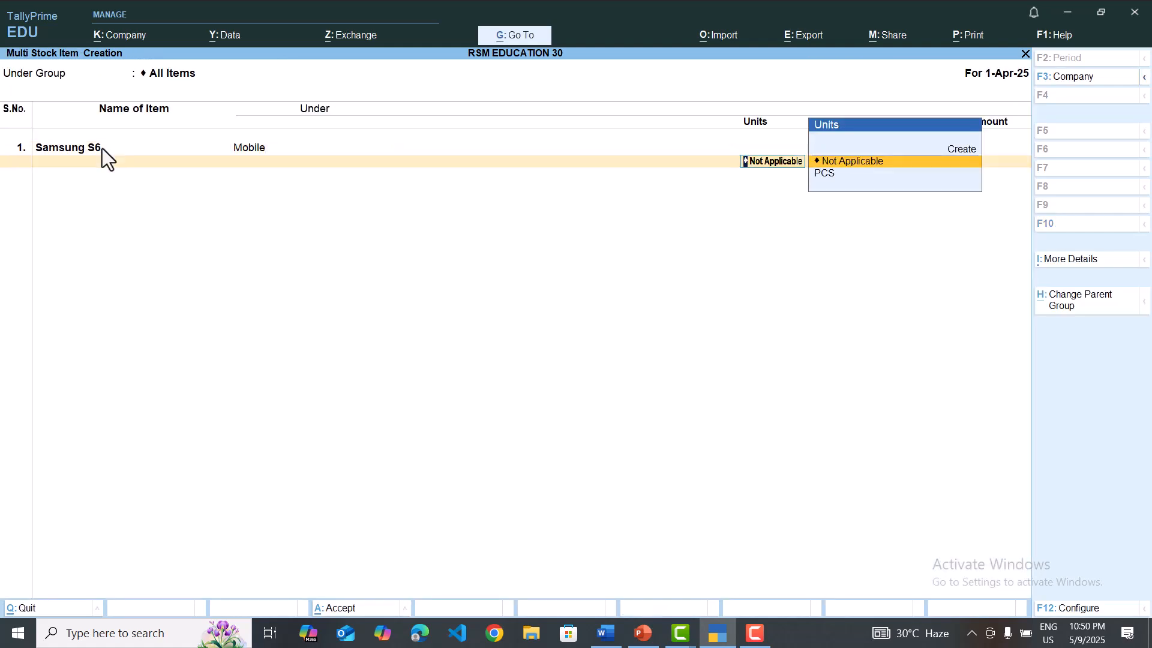
# Step: Set Samsung S6's unit to PCS, check its quantity in the Word table and enter an opening quantity of 4
pyautogui.press('Down')
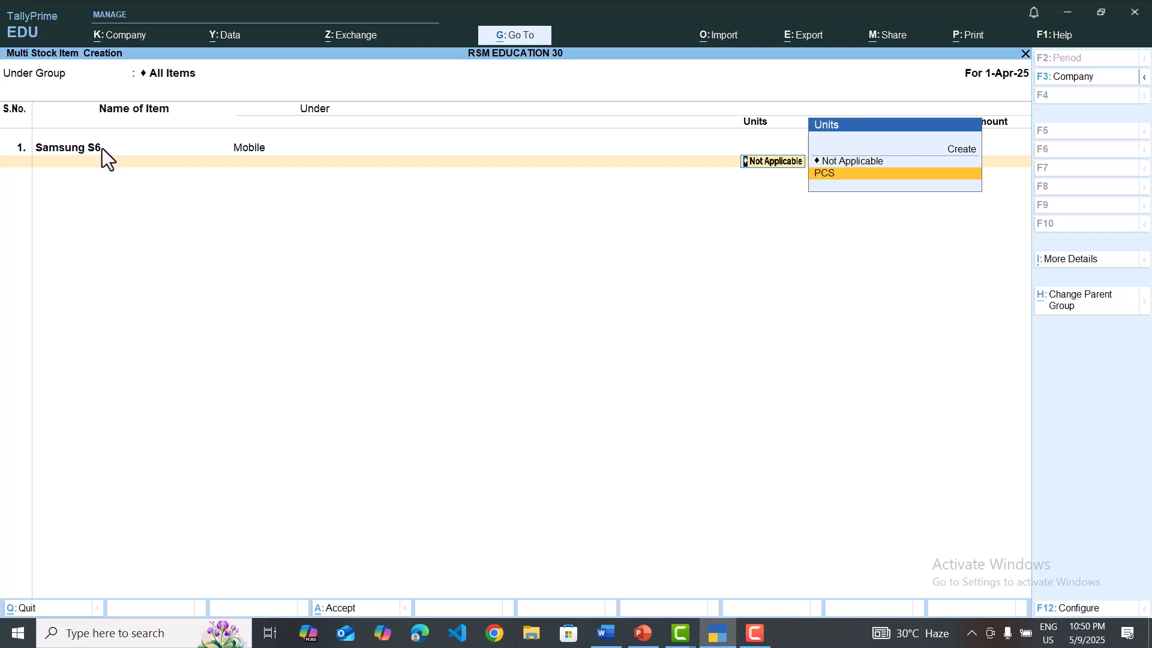
pyautogui.press('Return')
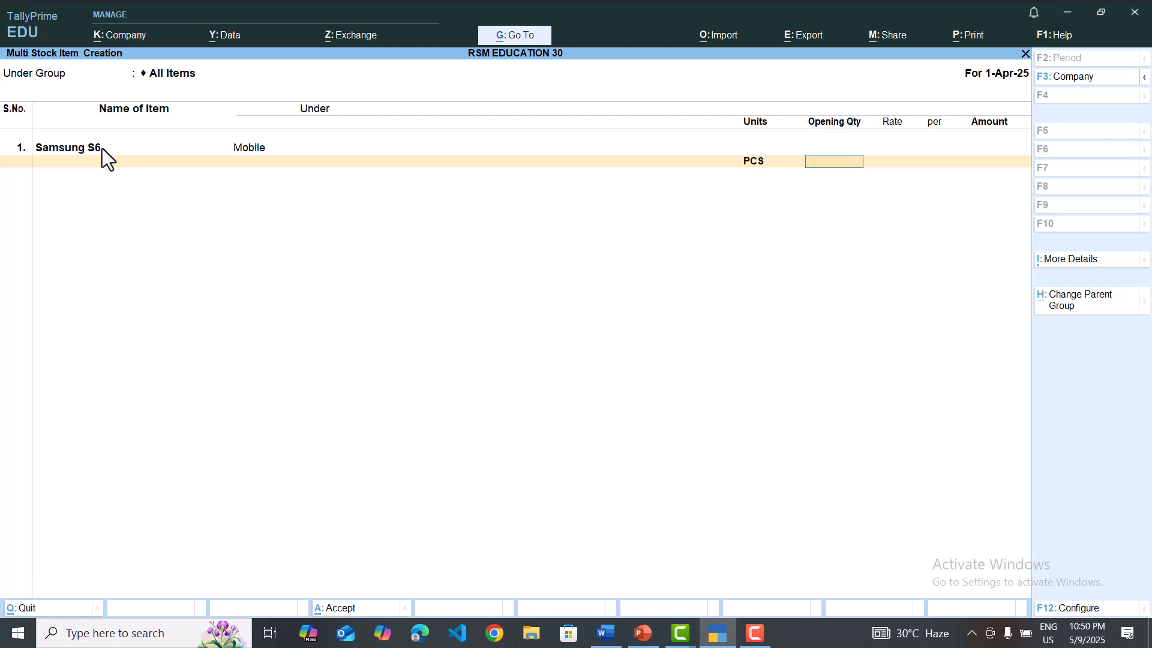
pyautogui.hotkey('alt', 'Tab')
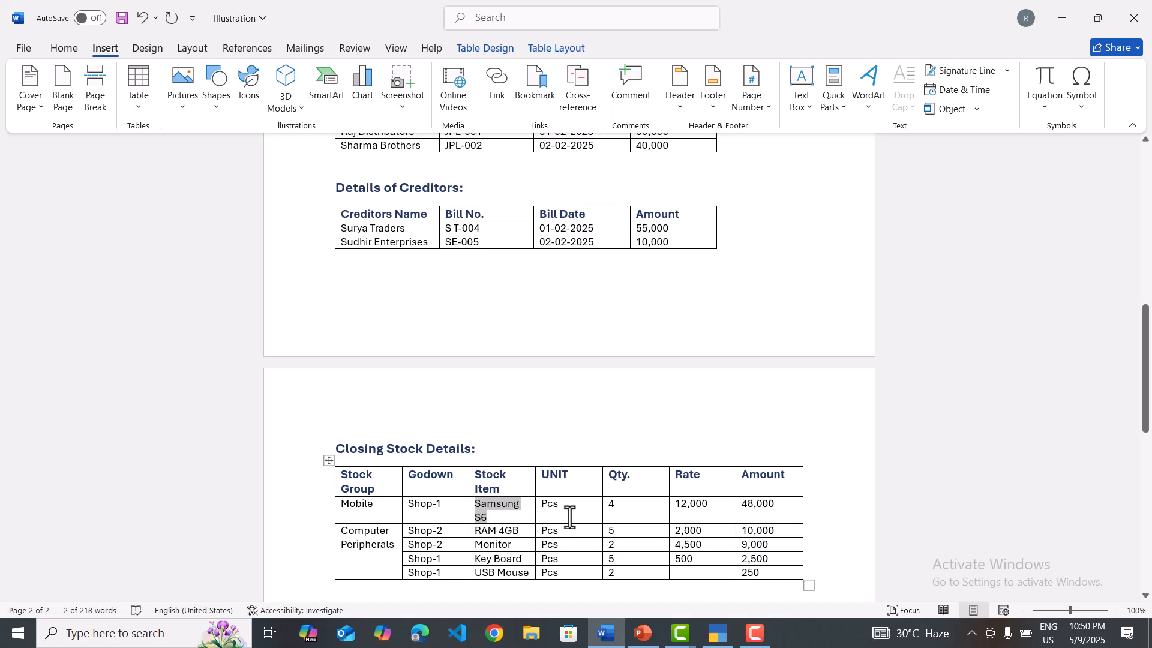
pyautogui.click(613, 509)
pyautogui.write('4')
pyautogui.hotkey('alt', 'Tab')
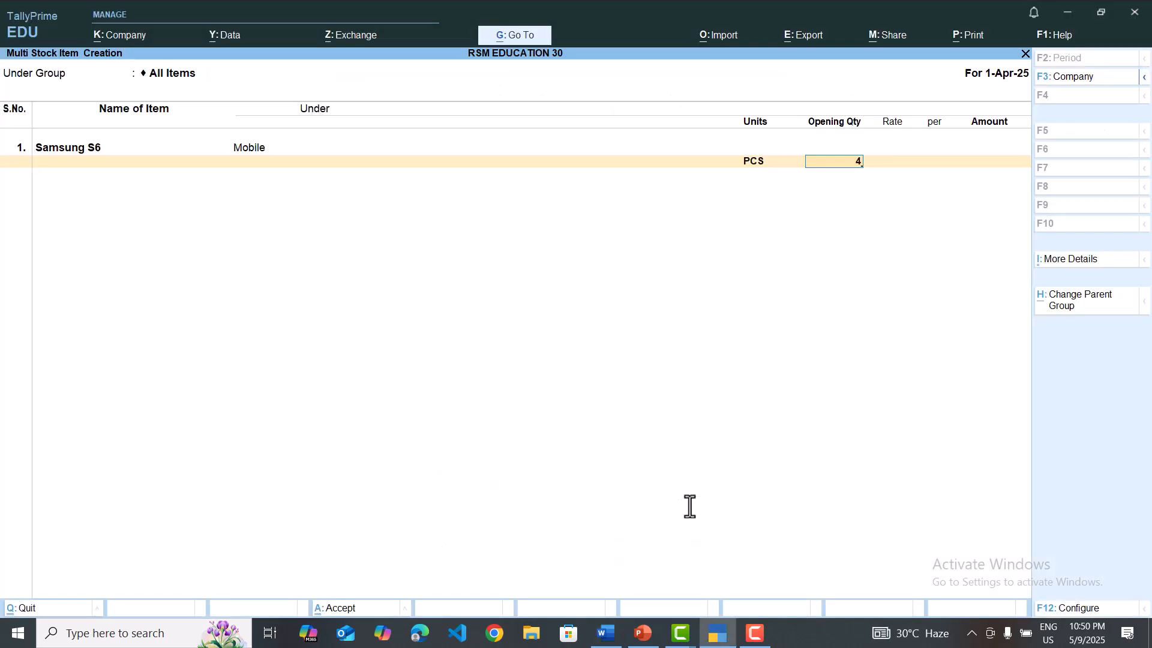
# Step: Allocate Samsung S6's opening stock of 4 PCS to Shop-1 at a rate of 12,000 per PCS
pyautogui.press('Return')
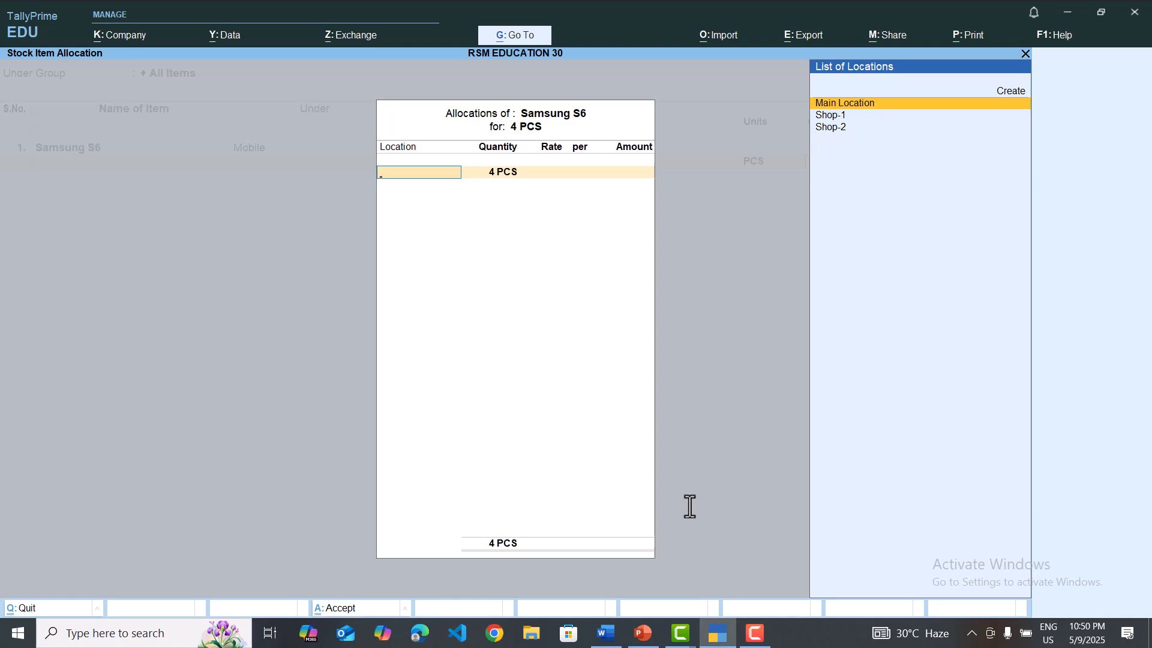
pyautogui.press('Down')
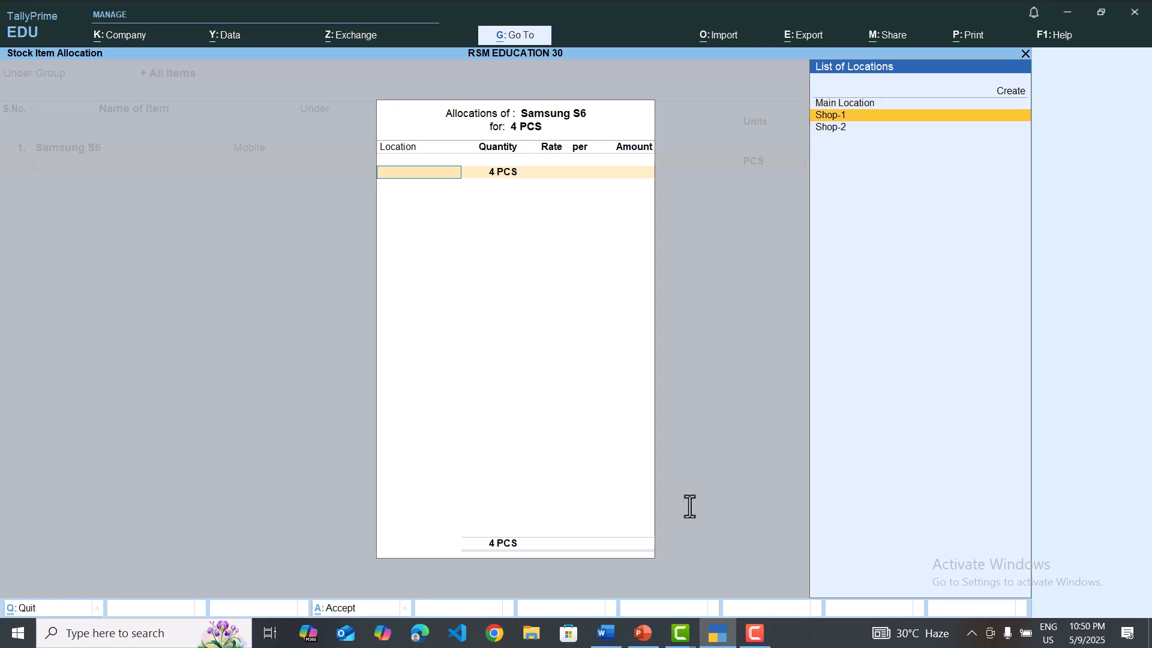
pyautogui.press('Return')
pyautogui.press('Return')
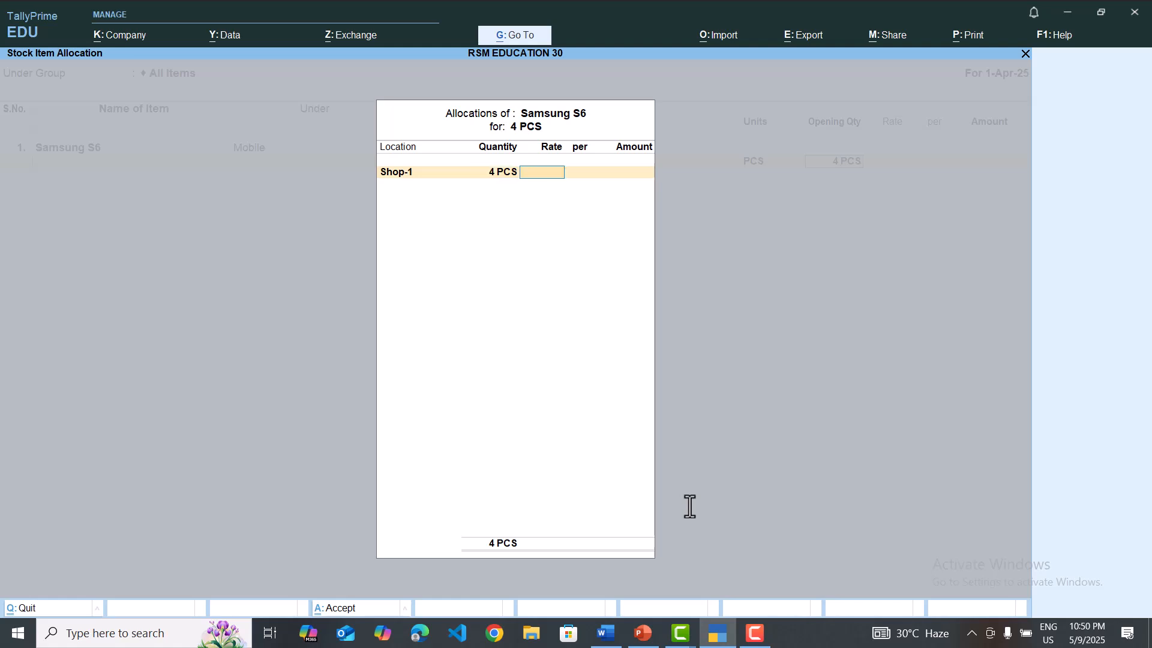
pyautogui.write('12000')
pyautogui.press('Return')
pyautogui.press('Return')
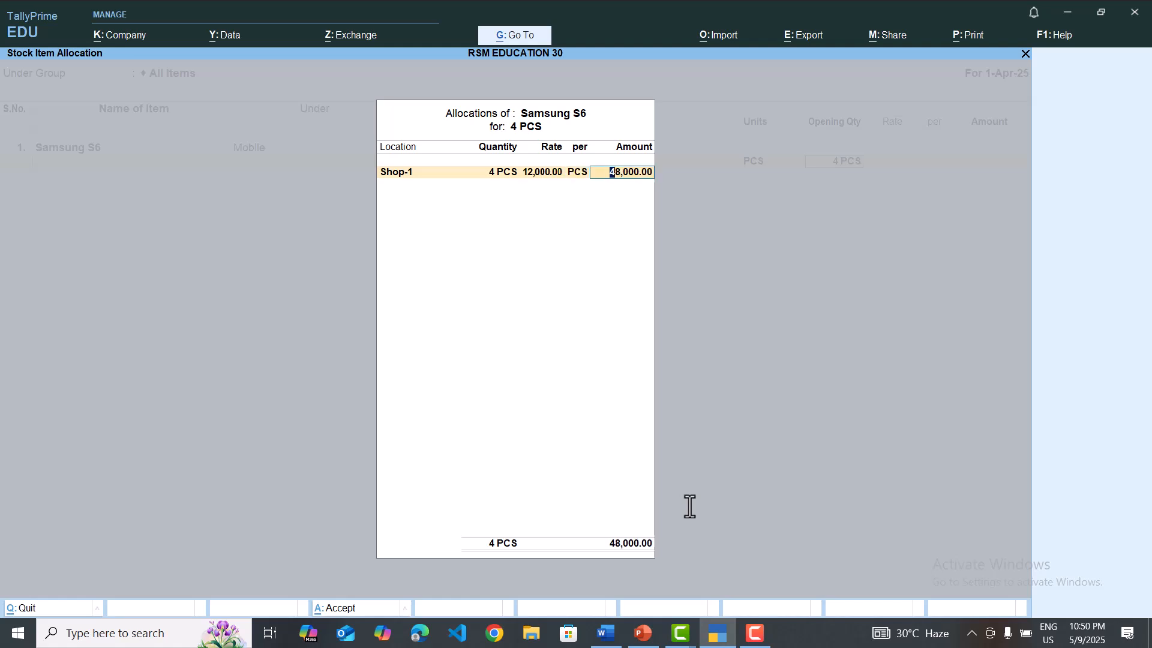
pyautogui.press('Return')
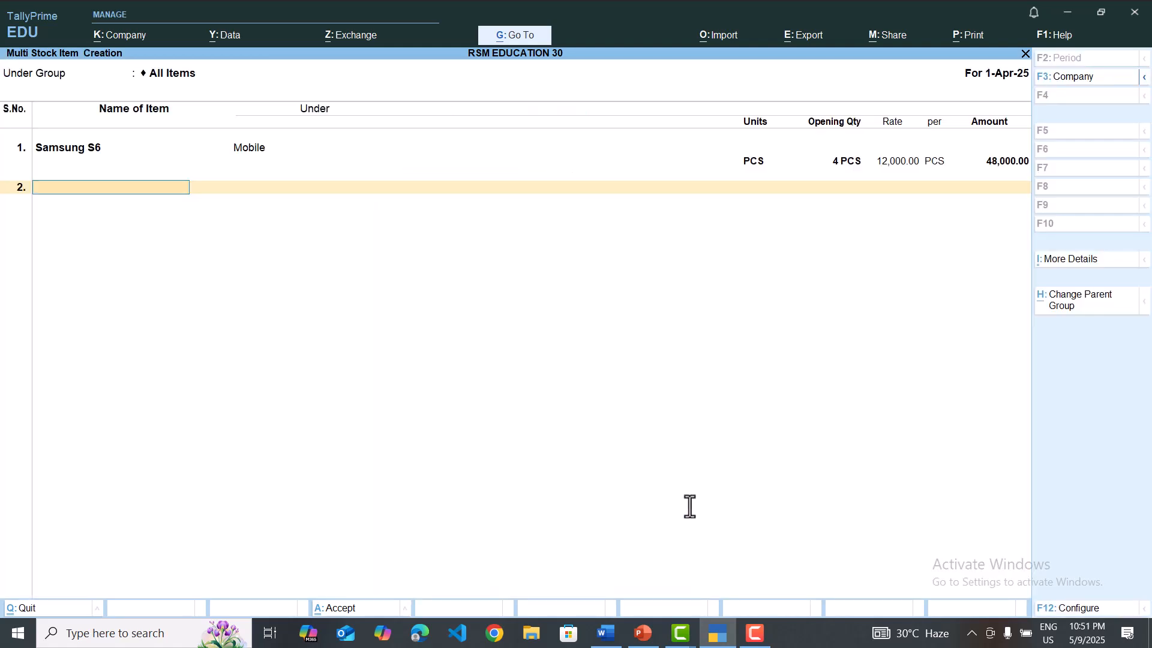
# Step: Copy the group name Computer Peripherals from the Word closing stock table and enter Ram 4gb as the second stock item
pyautogui.hotkey('alt', 'Tab')
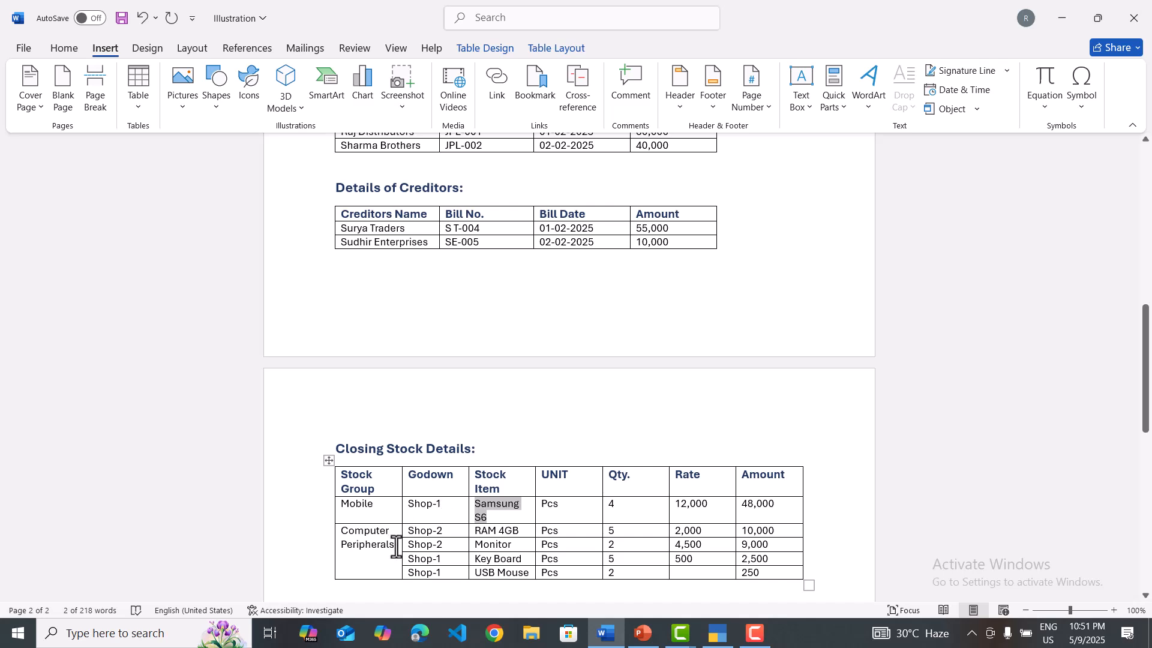
pyautogui.moveTo(398, 546); pyautogui.dragTo(334, 530)
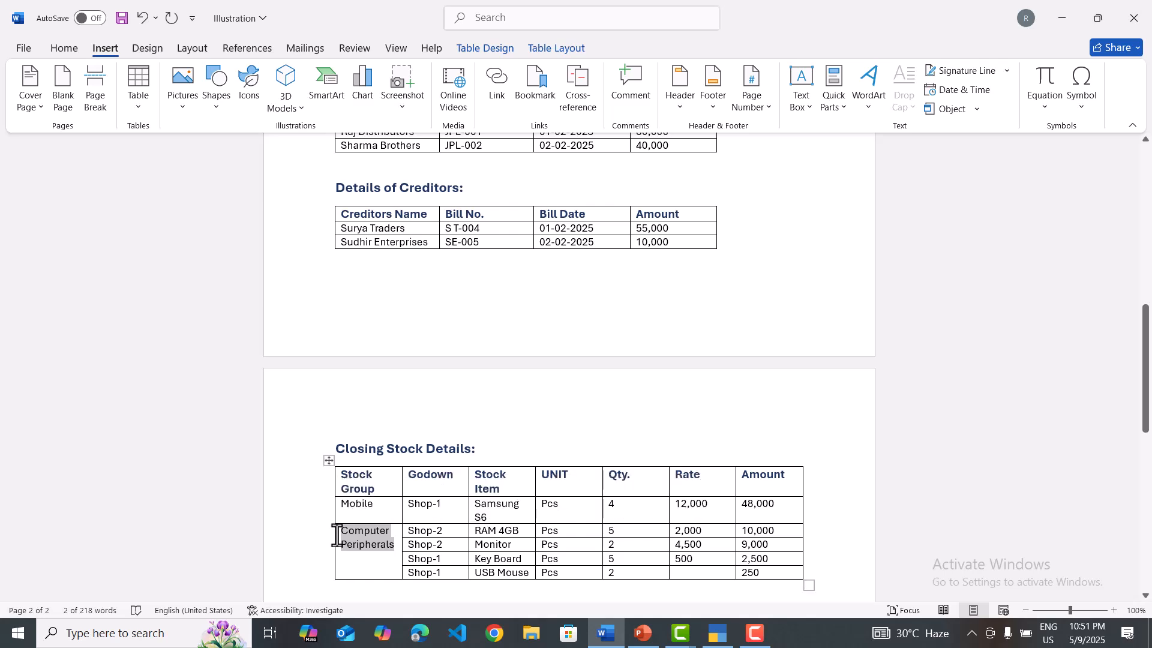
pyautogui.hotkey('alt', 'Tab')
pyautogui.write('Ram')
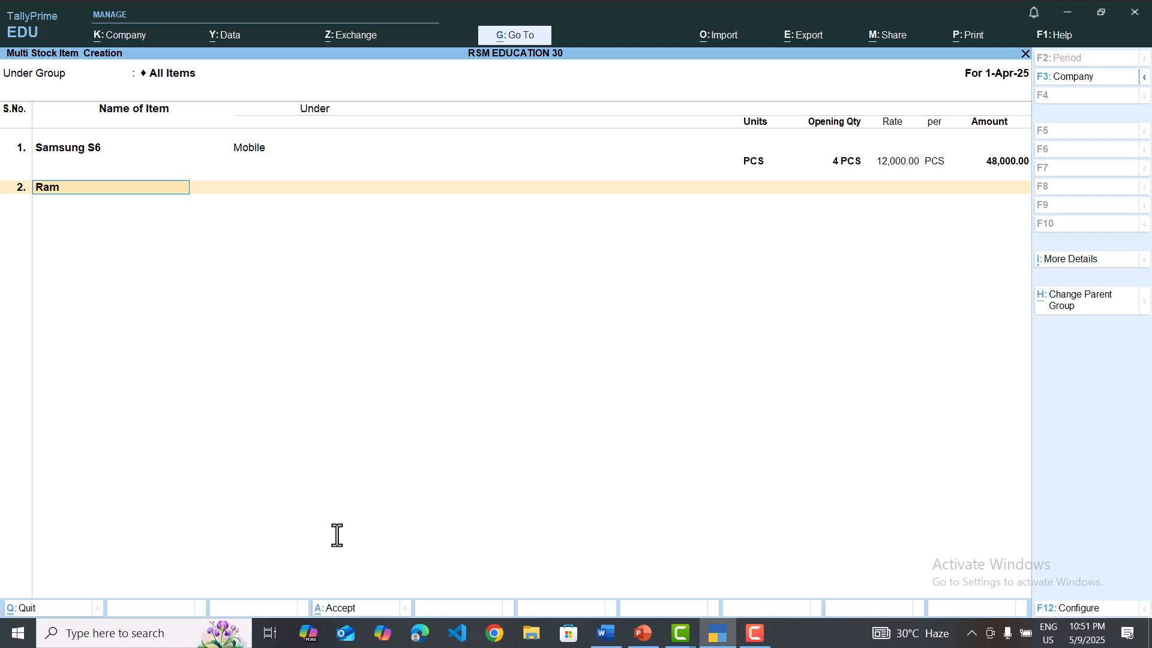
pyautogui.write(' 4gb')
pyautogui.press('Return')
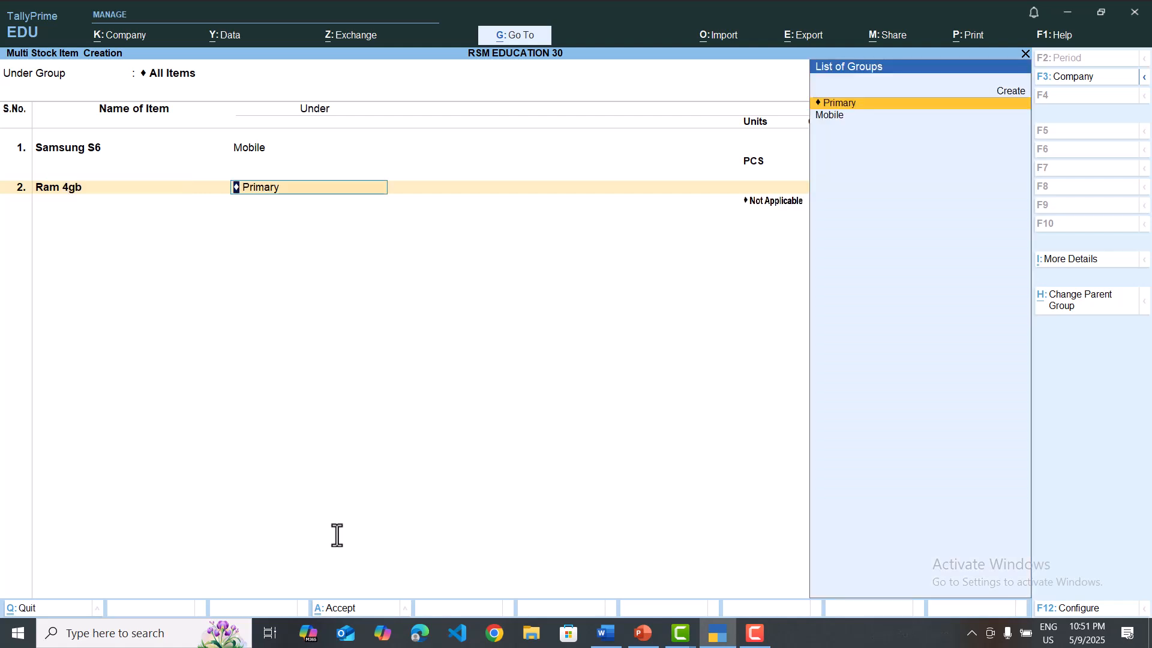
# Step: Create a stock group named Computer Peripherals under Primary, keeping quantity addition at No, and assign Ram 4gb to it
pyautogui.hotkey('alt', 'c')
pyautogui.hotkey('ctrl', 'alt', 'v')
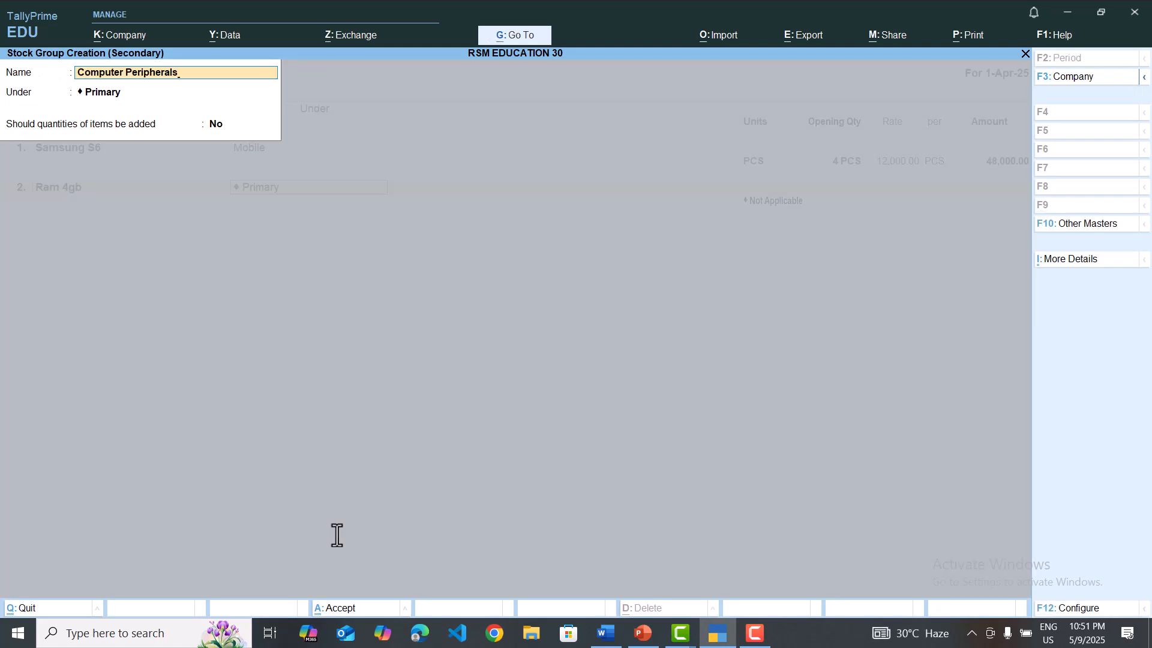
pyautogui.press('Return')
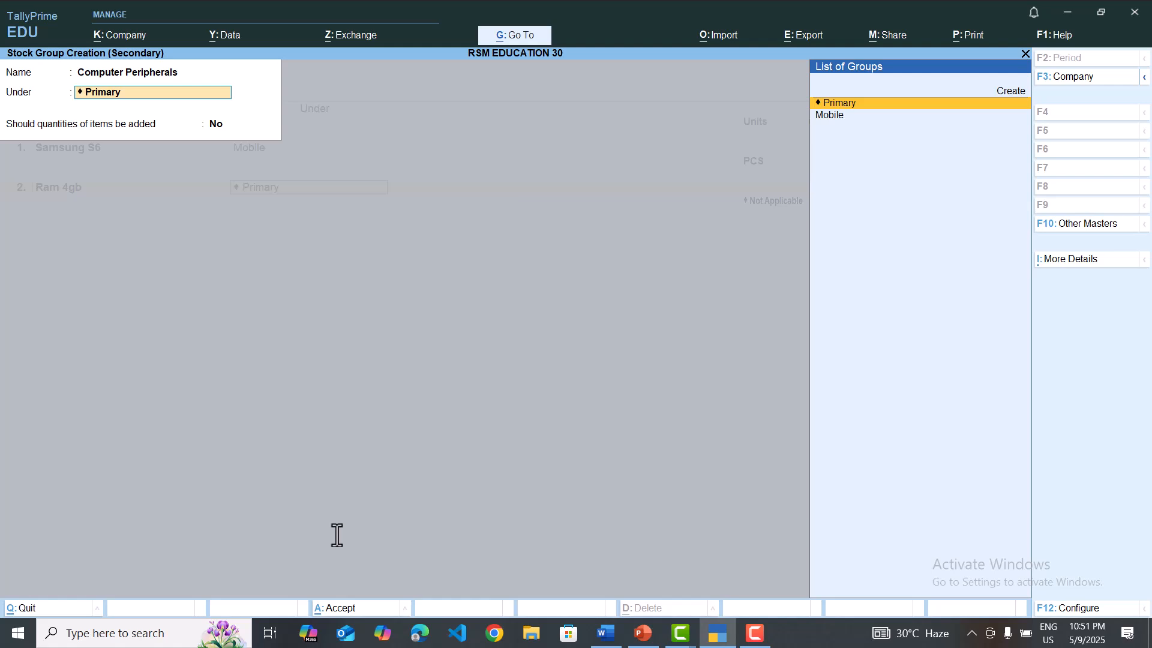
pyautogui.press('Return')
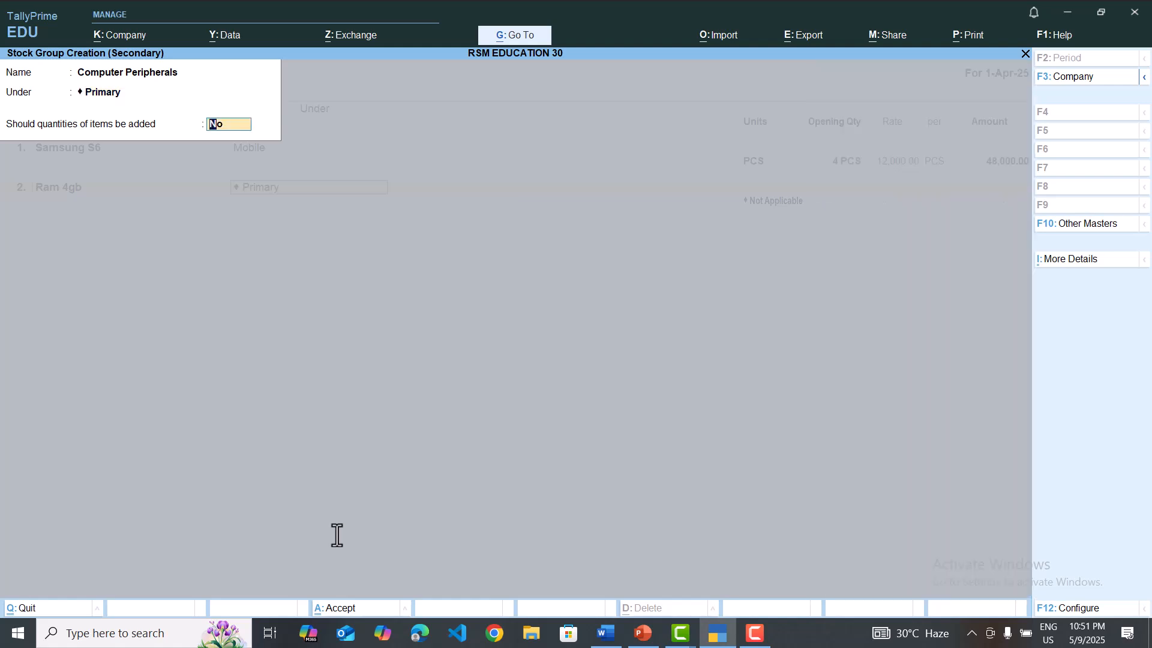
pyautogui.press('Return')
pyautogui.press('Return')
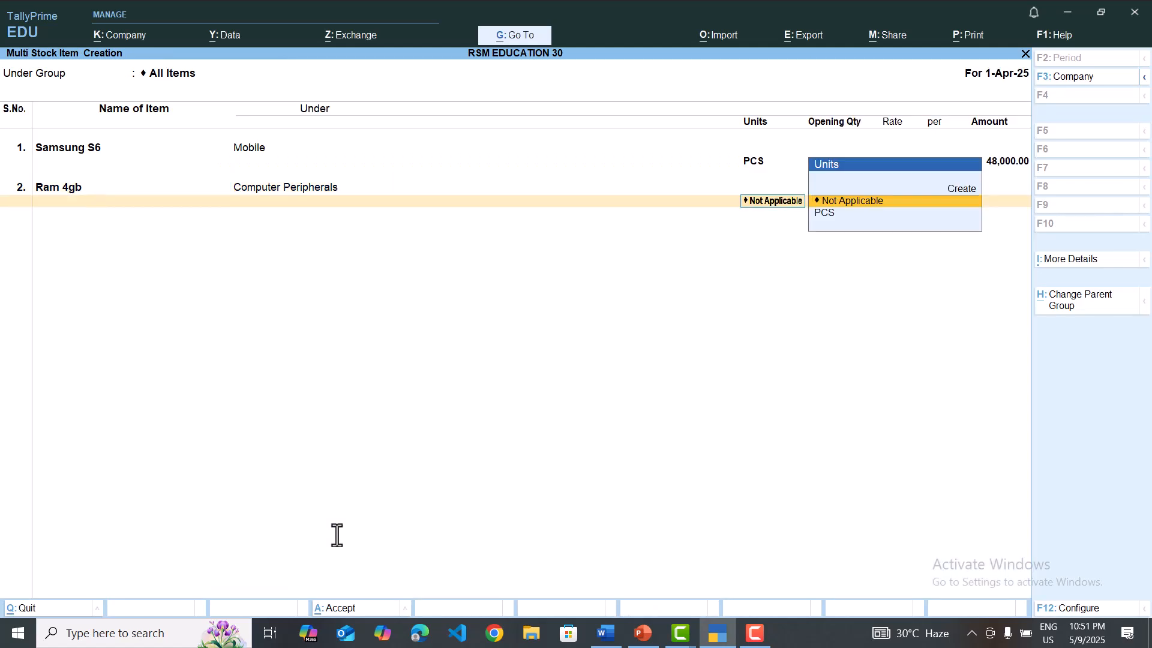
# Step: Set Ram 4gb's unit to PCS, check its quantity in the Word table and enter an opening quantity of 5
pyautogui.press('Down')
pyautogui.press('Return')
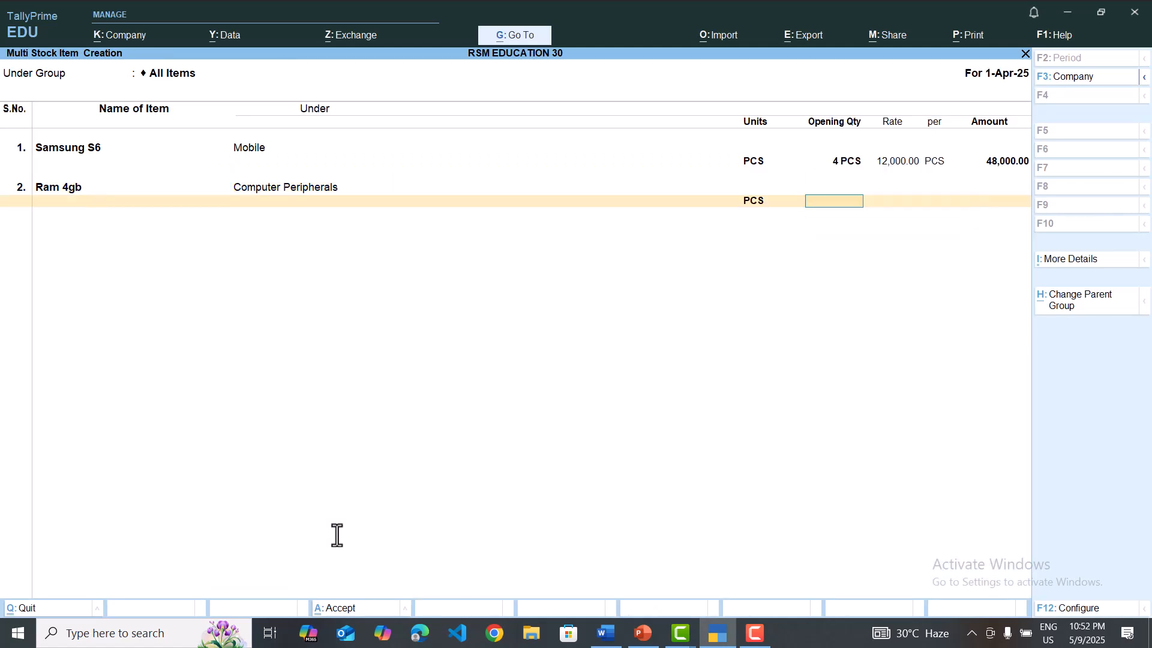
pyautogui.hotkey('alt', 'Tab')
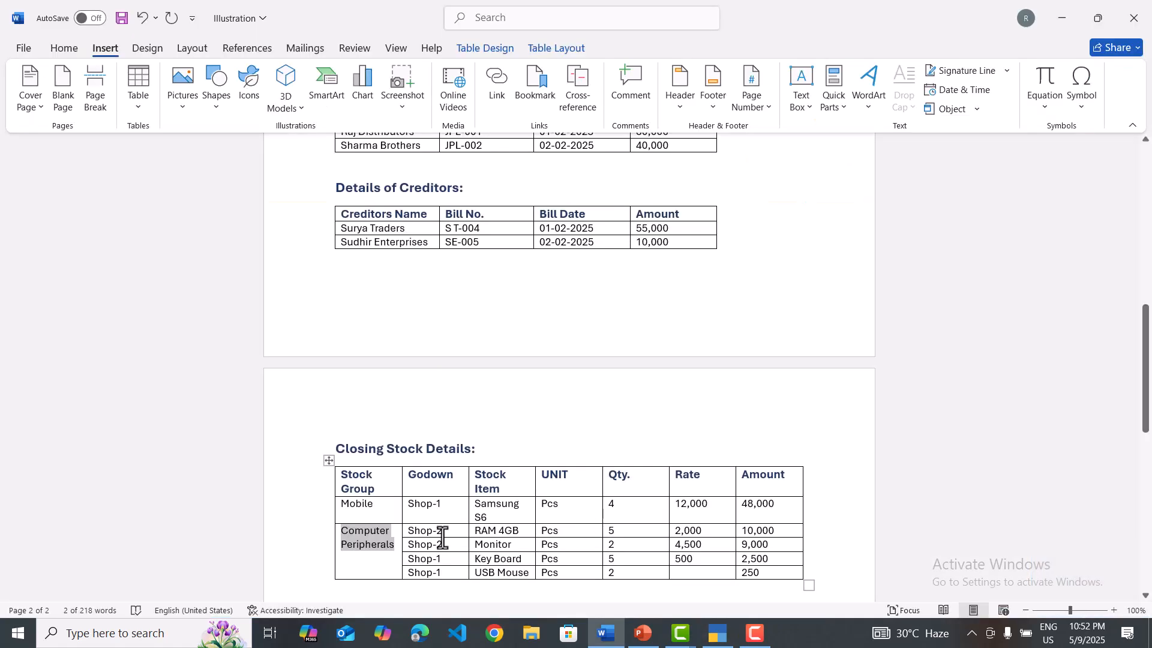
pyautogui.hotkey('alt', 'Tab')
pyautogui.press('Return')
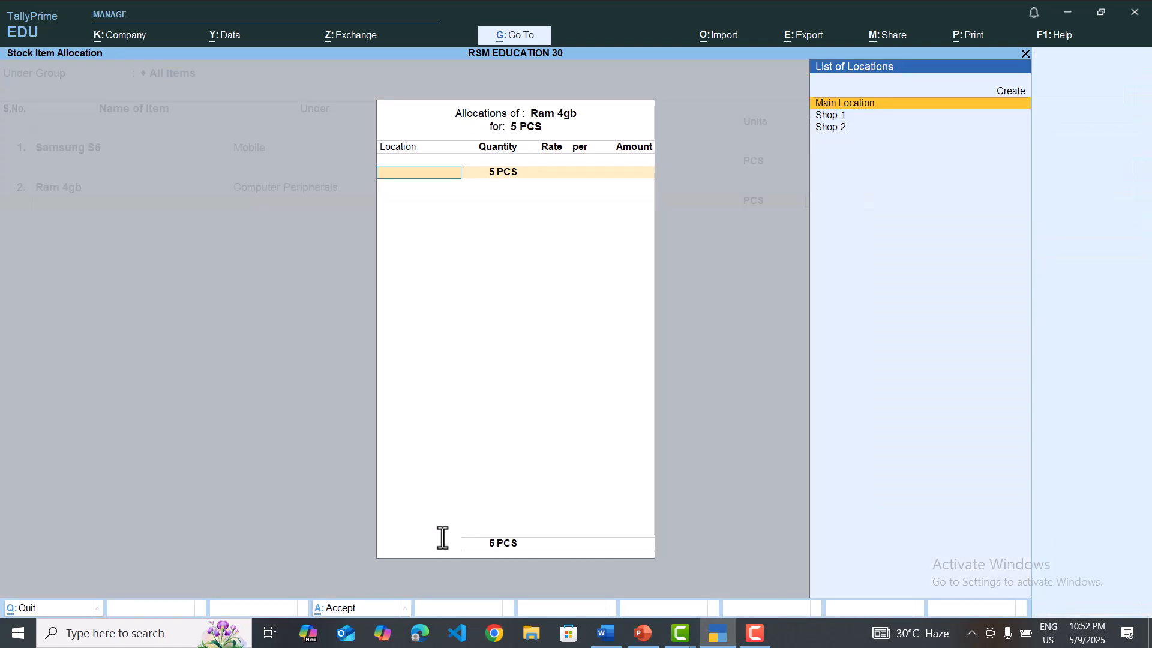
# Step: Allocate Ram 4gb's 5 PCS to Shop-2 at a rate of 2,000 per PCS, checking the rate in the Word table
pyautogui.press('Down')
pyautogui.press('Down')
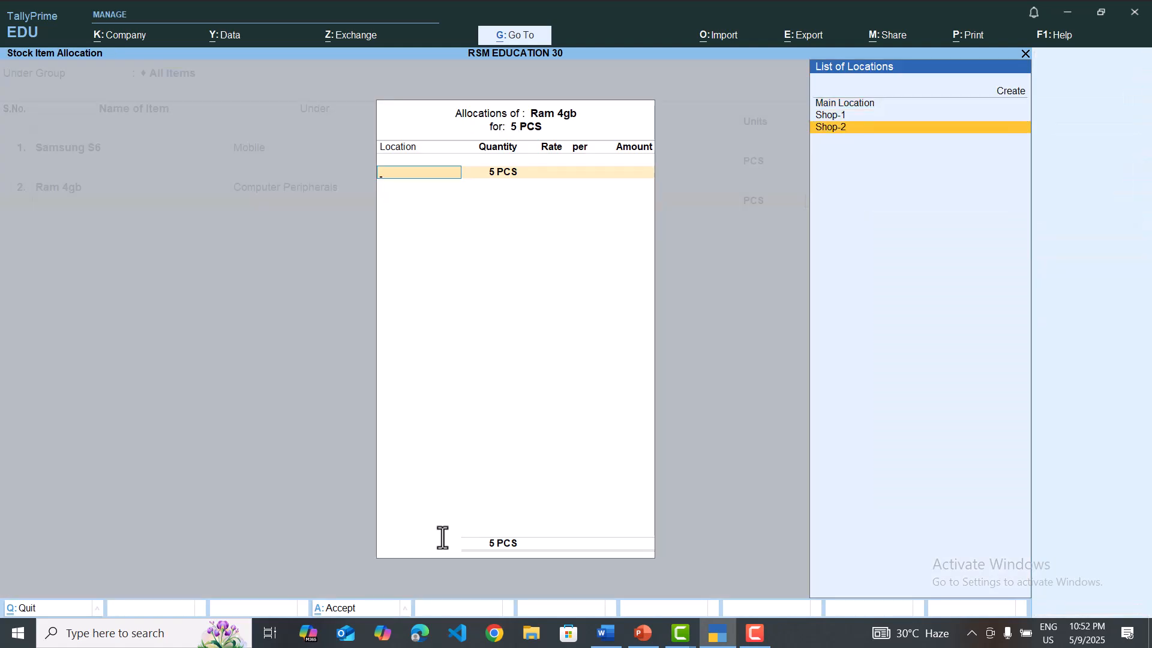
pyautogui.press('Return')
pyautogui.press('Return')
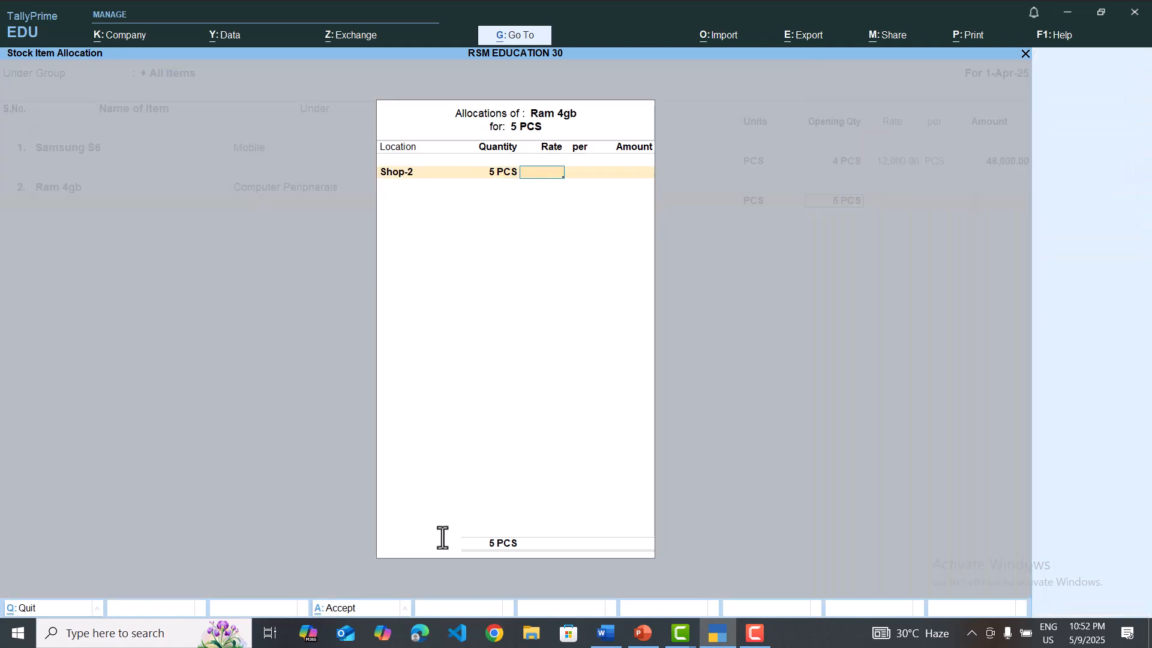
pyautogui.hotkey('alt', 'Tab')
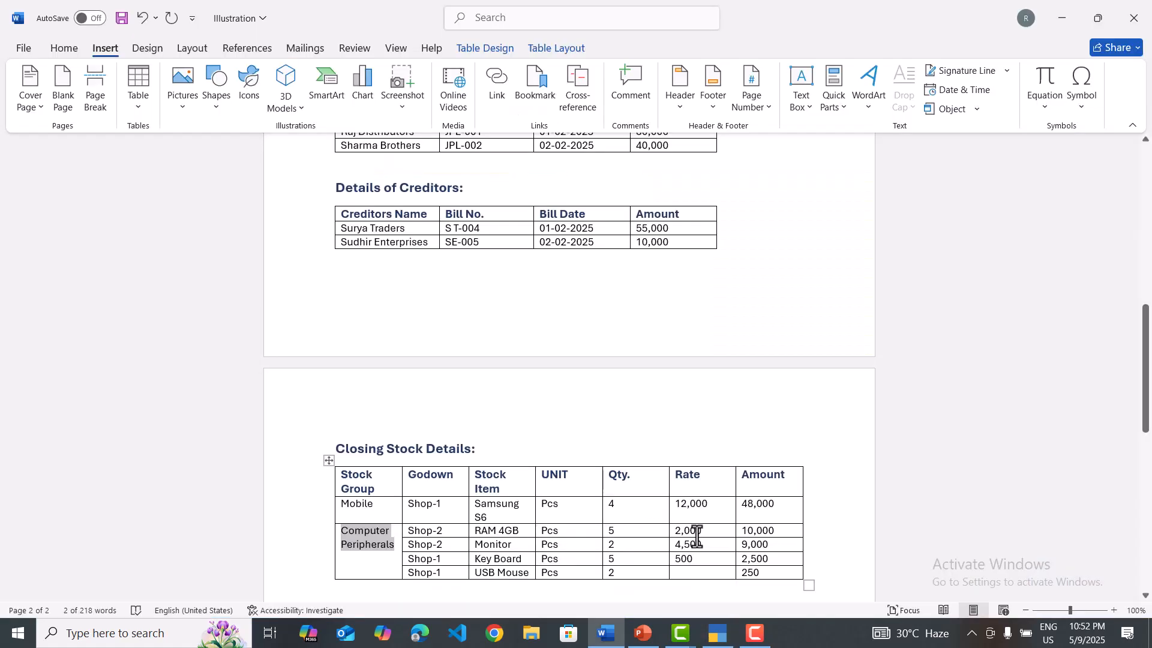
pyautogui.hotkey('alt', 'Tab')
pyautogui.write('20000')
pyautogui.press('Return')
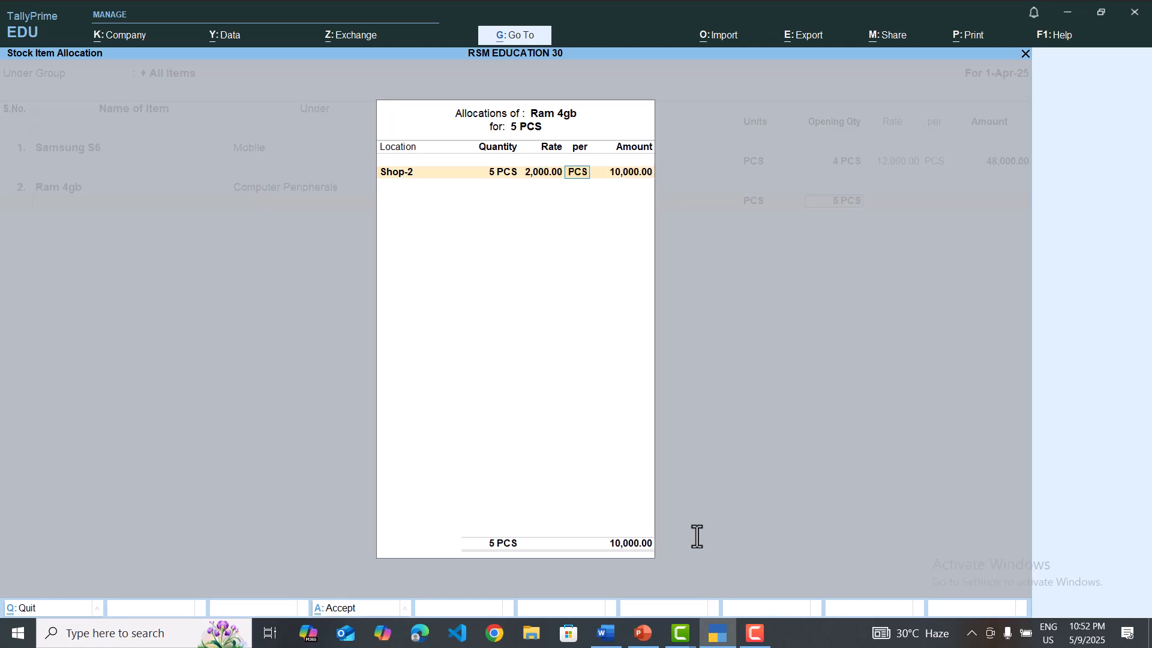
pyautogui.press('Return')
pyautogui.press('Return')
pyautogui.press('Return')
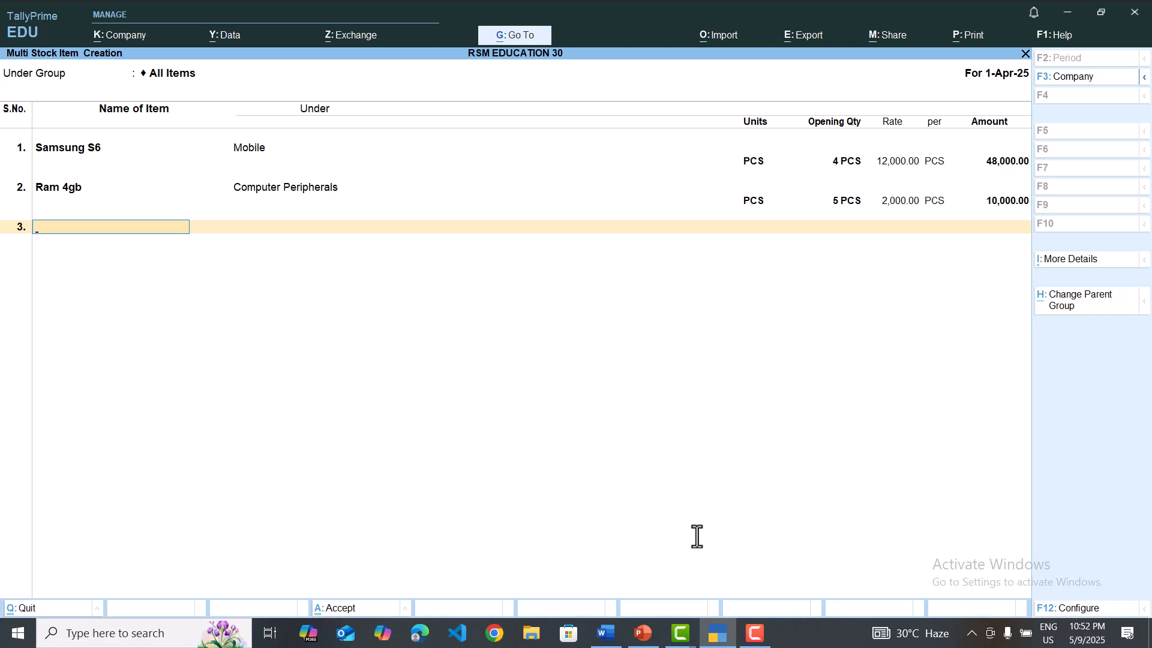
# Step: Copy Monitor from the Word closing stock table, enter it as the third stock item and place it under Computer Peripherals
pyautogui.hotkey('alt', 'Tab')
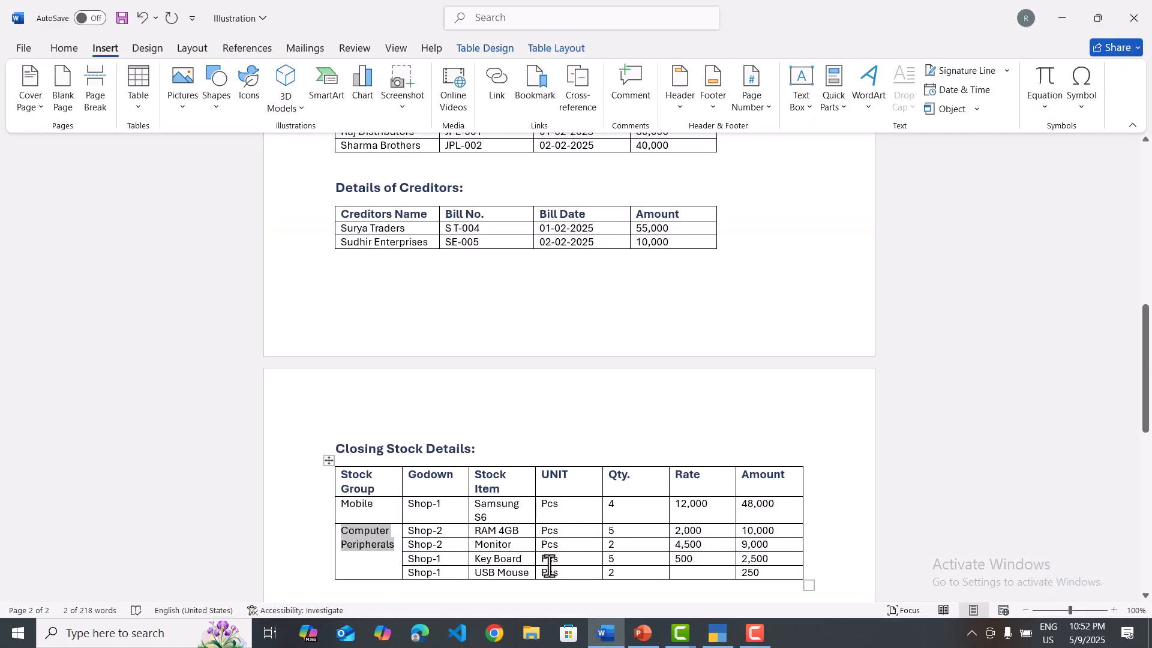
pyautogui.doubleClick(489, 544)
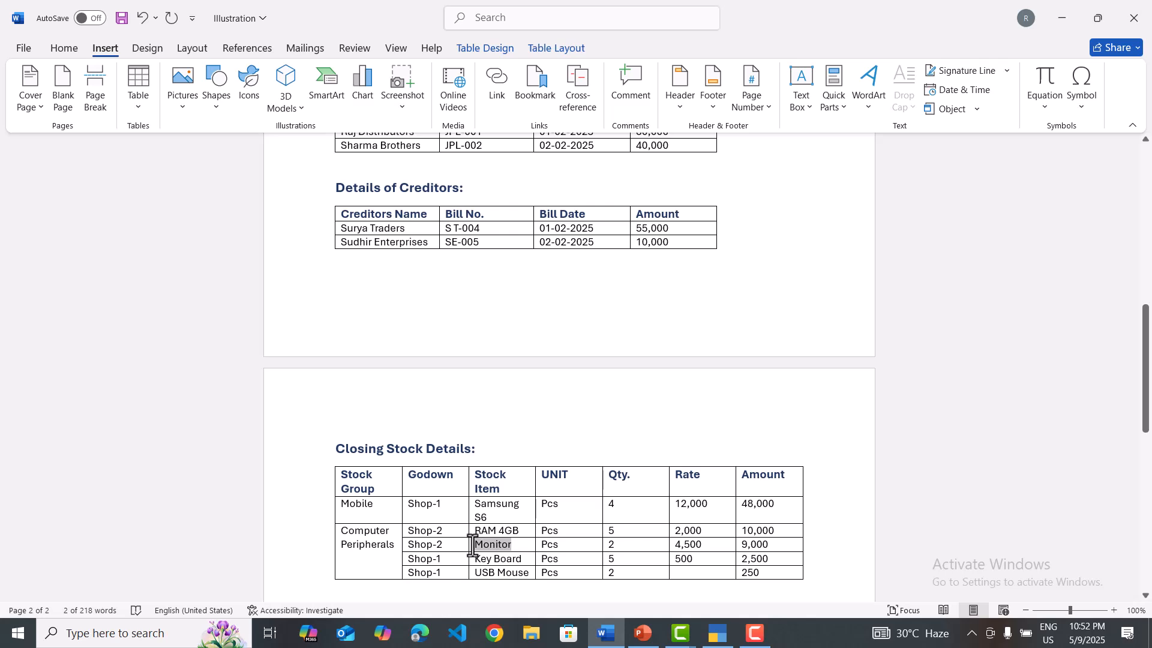
pyautogui.hotkey('ctrl', 'c')
pyautogui.hotkey('alt', 'Tab')
pyautogui.hotkey('ctrl', 'v')
pyautogui.press('Return')
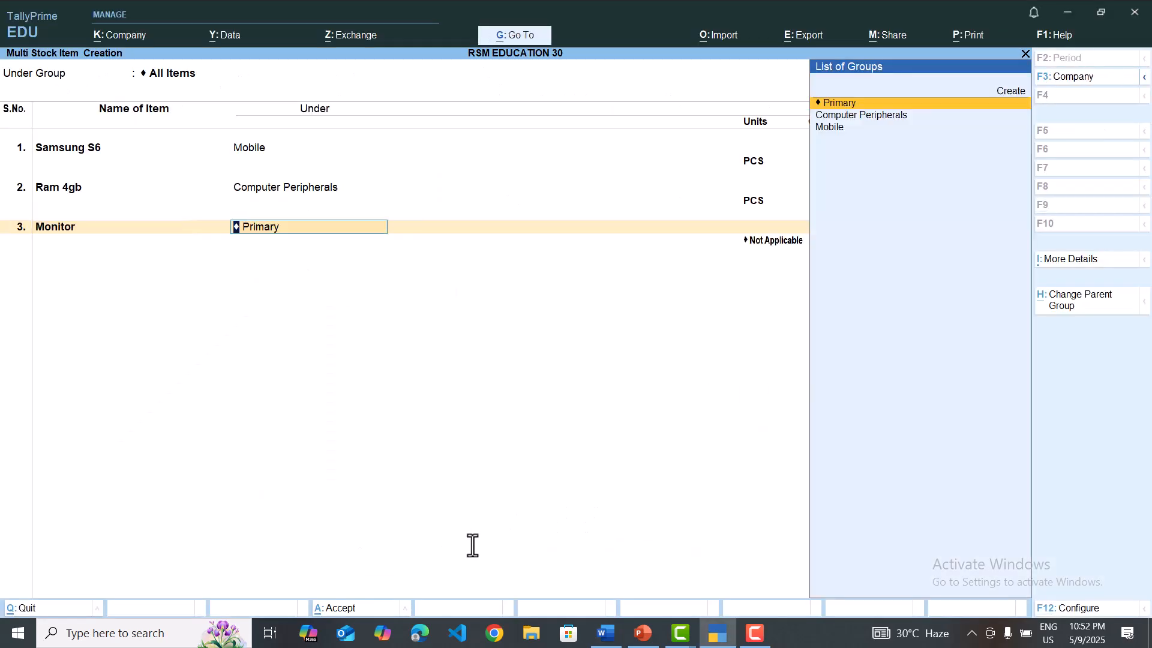
pyautogui.press('Down')
pyautogui.press('Return')
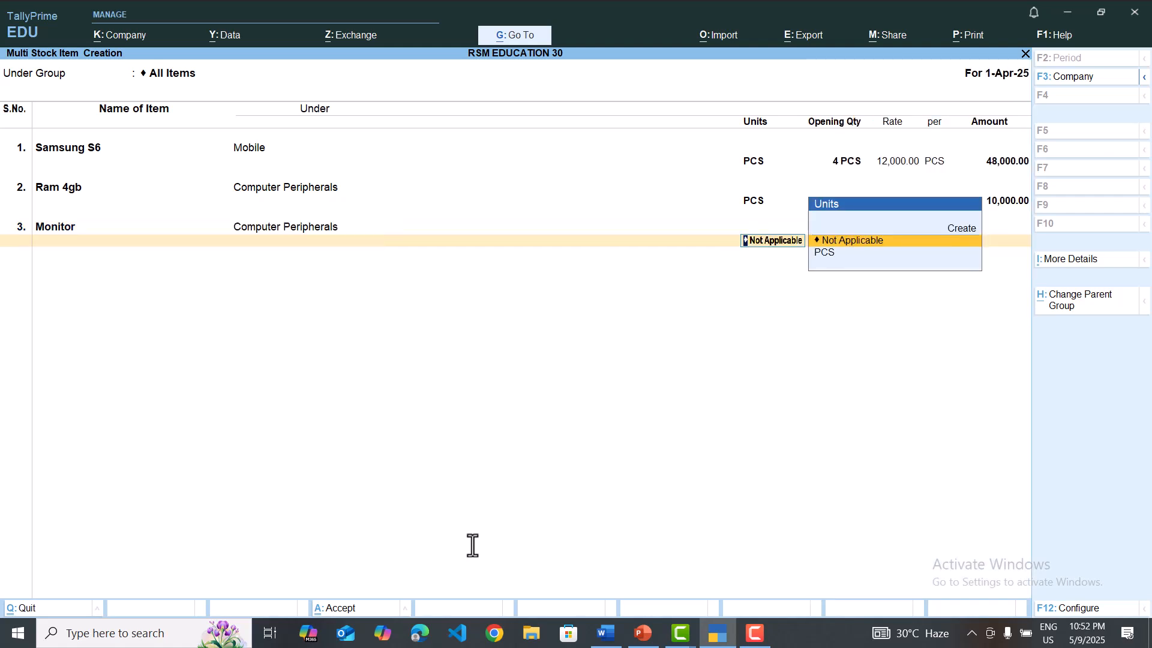
# Step: Set Monitor's unit to PCS, check its quantity in the Word table and enter an opening quantity of 2
pyautogui.press('Down')
pyautogui.press('Return')
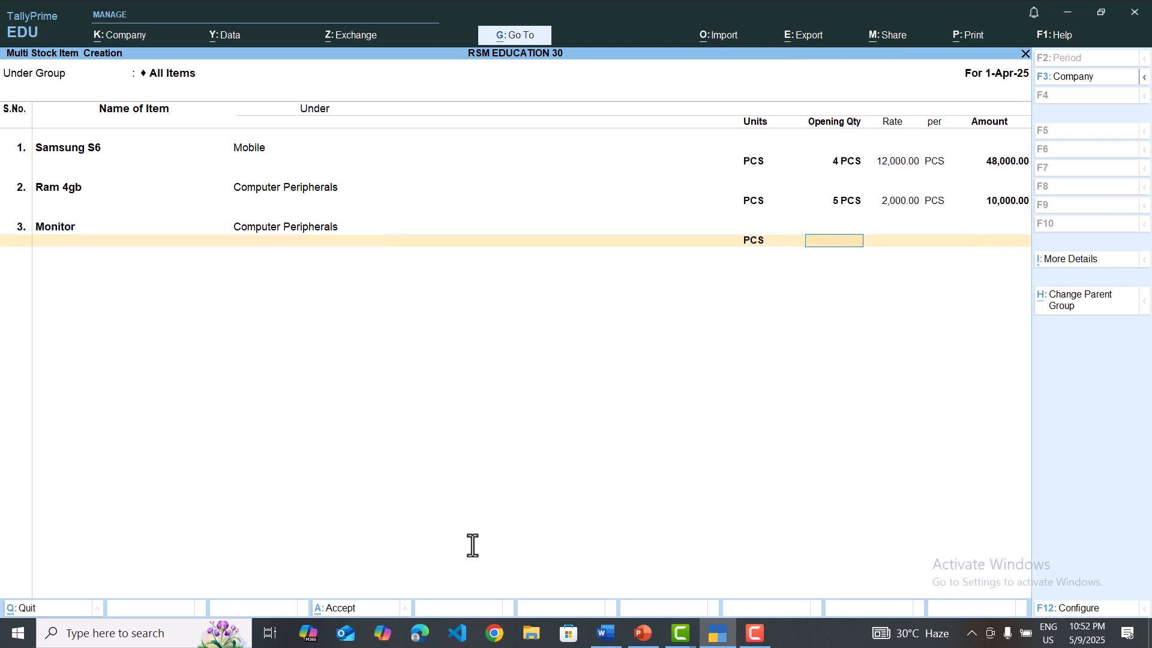
pyautogui.hotkey('alt', 'Tab')
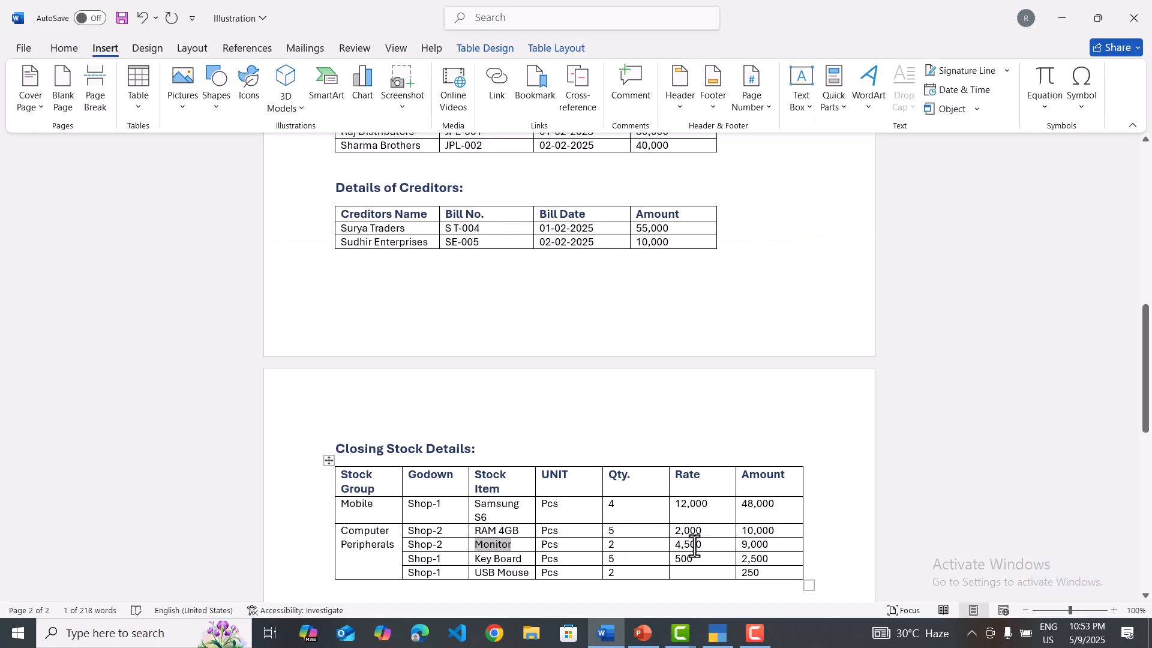
pyautogui.hotkey('alt', 'Tab')
pyautogui.write('2')
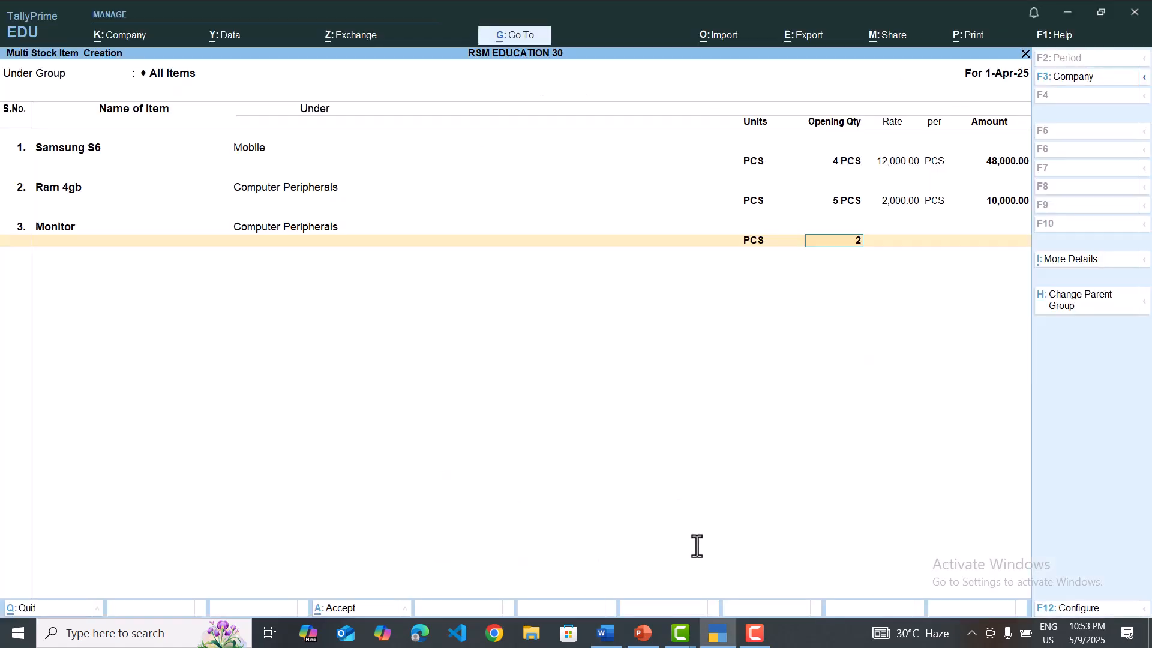
pyautogui.press('Return')
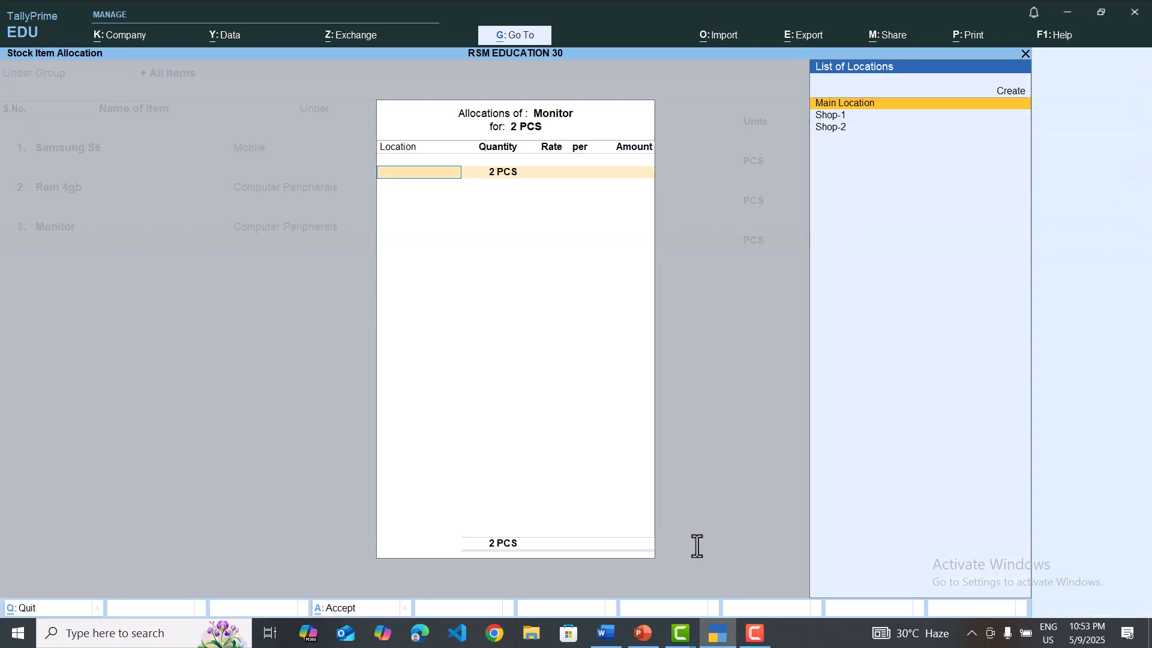
# Step: Allocate Monitor's 2 PCS to Shop-2 at a rate of 4,500 per PCS, checking the rate in the Word table
pyautogui.press('Down')
pyautogui.press('Down')
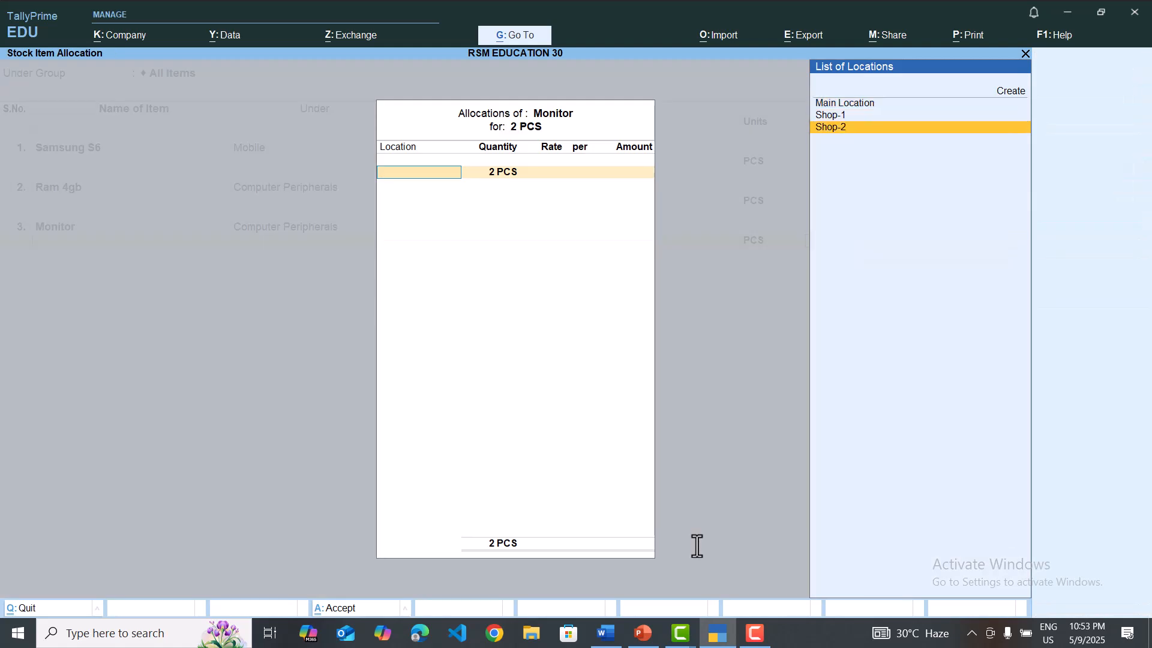
pyautogui.press('Return')
pyautogui.press('Return')
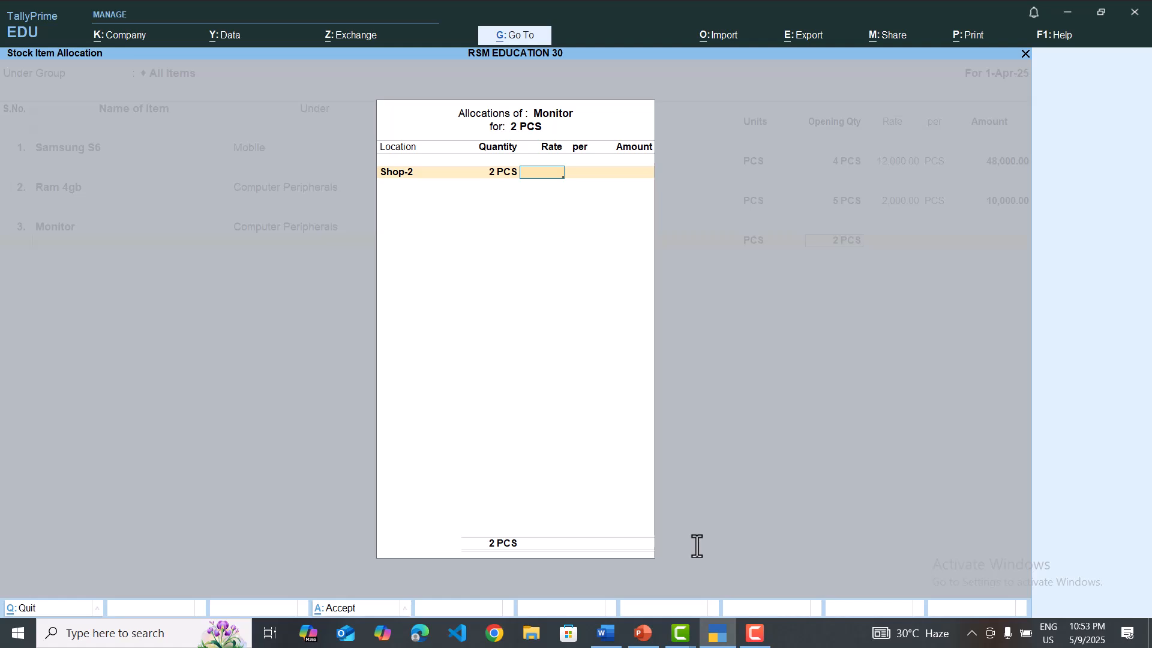
pyautogui.hotkey('alt', 'Tab')
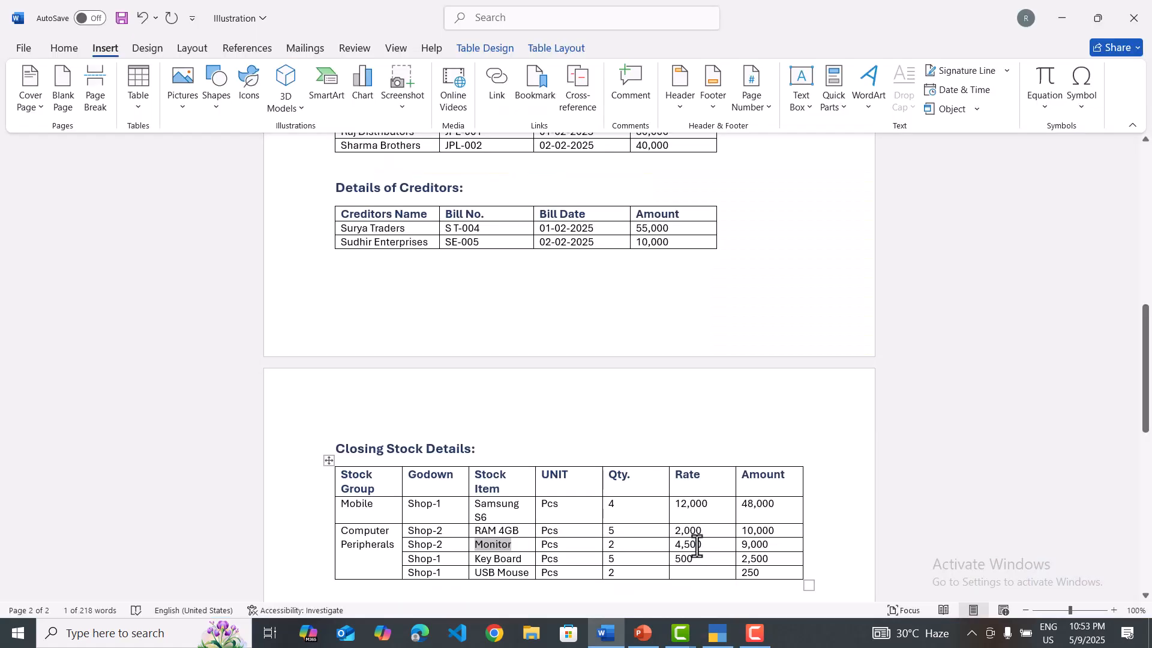
pyautogui.hotkey('alt', 'Tab')
pyautogui.write('45000')
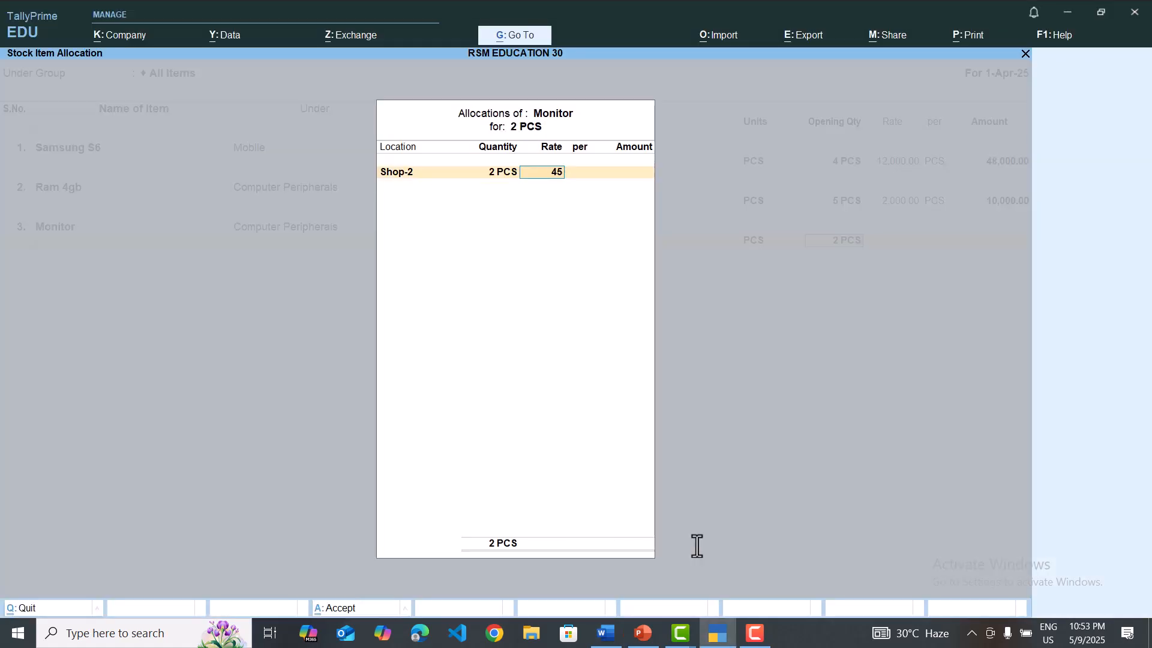
pyautogui.press('Return')
pyautogui.press('Return')
pyautogui.press('Return')
pyautogui.press('Return')
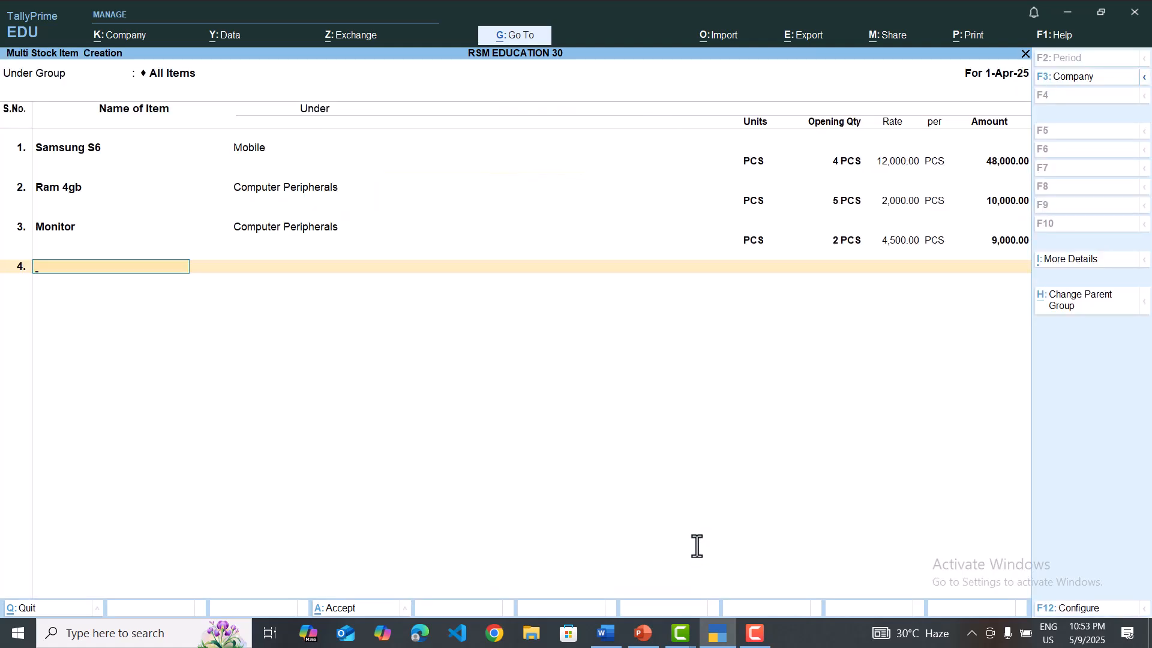
# Step: Copy Key Board from the Word closing stock table, enter it as the fourth stock item and place it under Computer Peripherals
pyautogui.hotkey('alt', 'Tab')
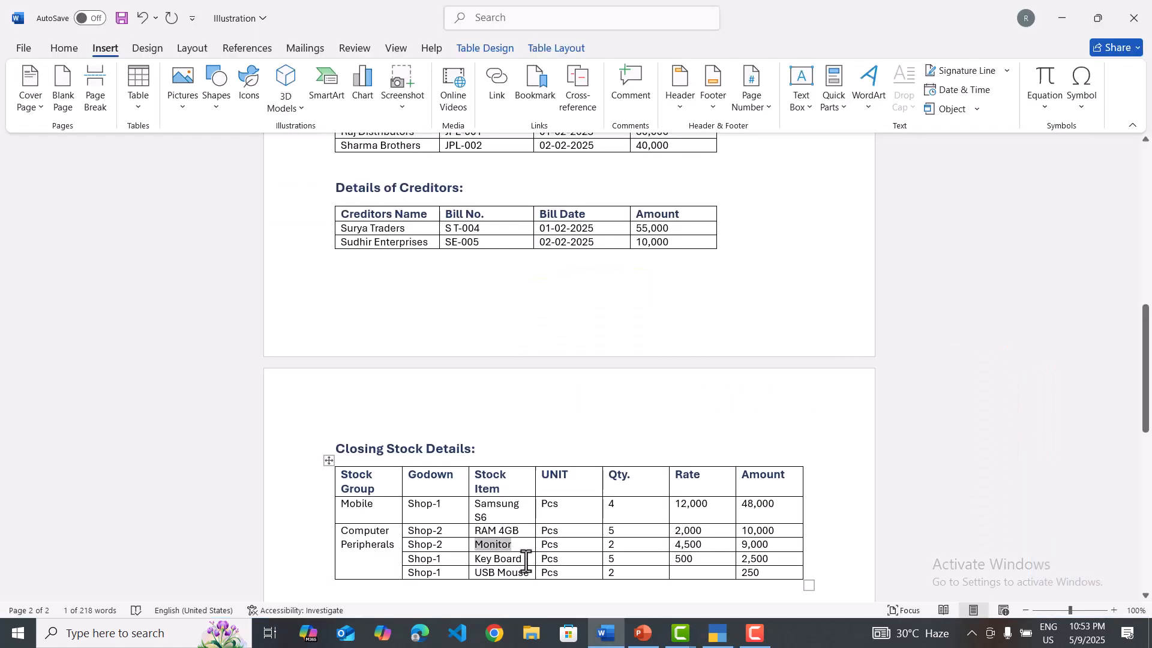
pyautogui.moveTo(523, 560); pyautogui.dragTo(476, 561)
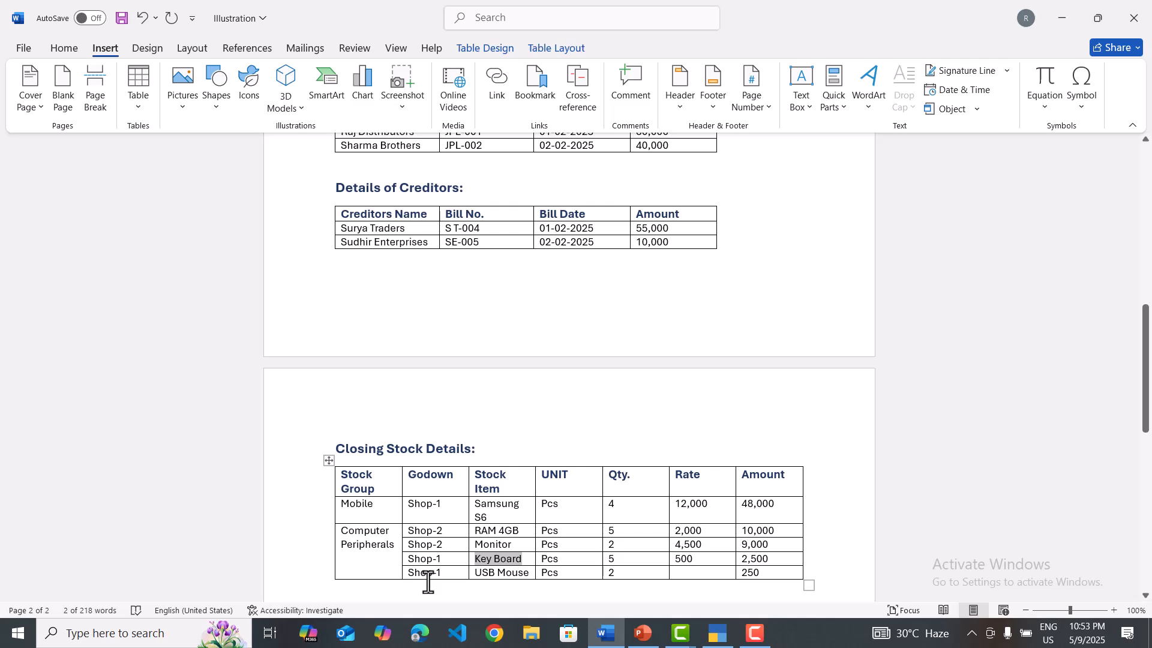
pyautogui.hotkey('alt', 'Tab')
pyautogui.hotkey('ctrl', 'v')
pyautogui.press('Return')
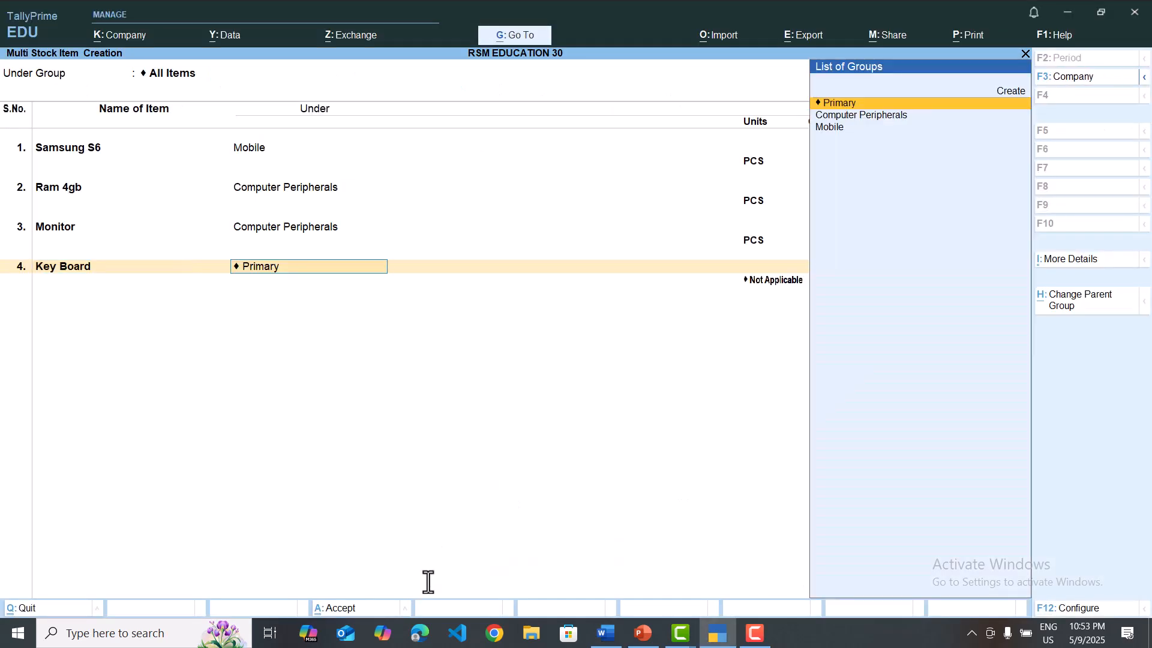
pyautogui.press('Down')
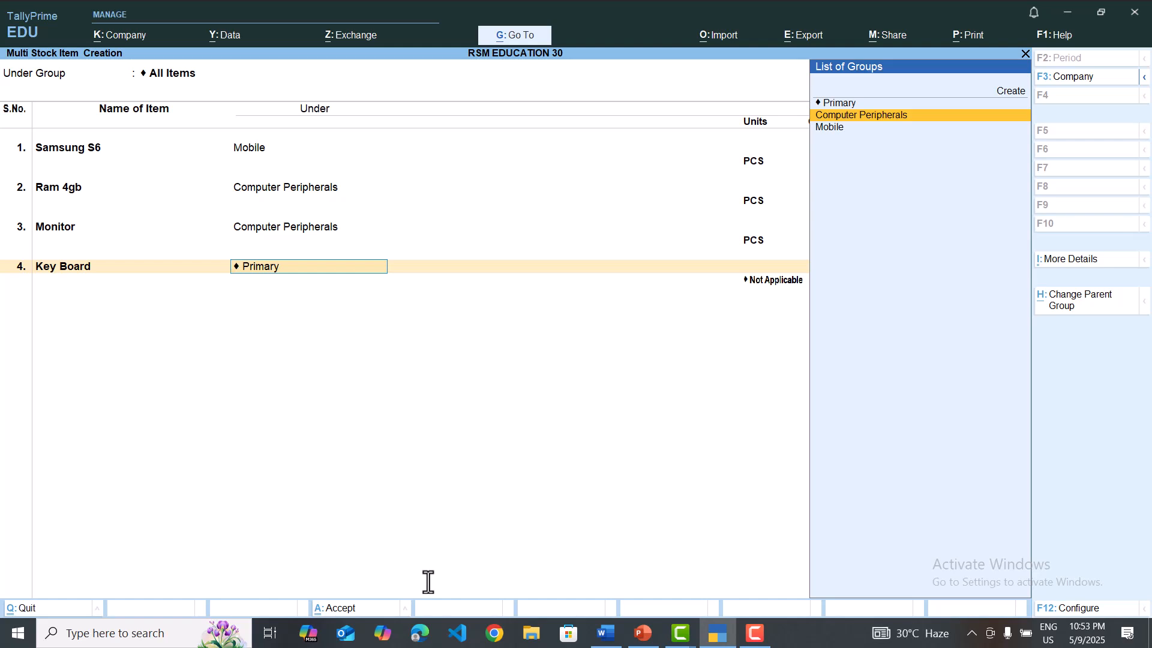
pyautogui.press('Return')
# Step: Set Key Board's unit to PCS, check its quantity in the Word table and enter an opening quantity of 5
pyautogui.press('Down')
pyautogui.press('Return')
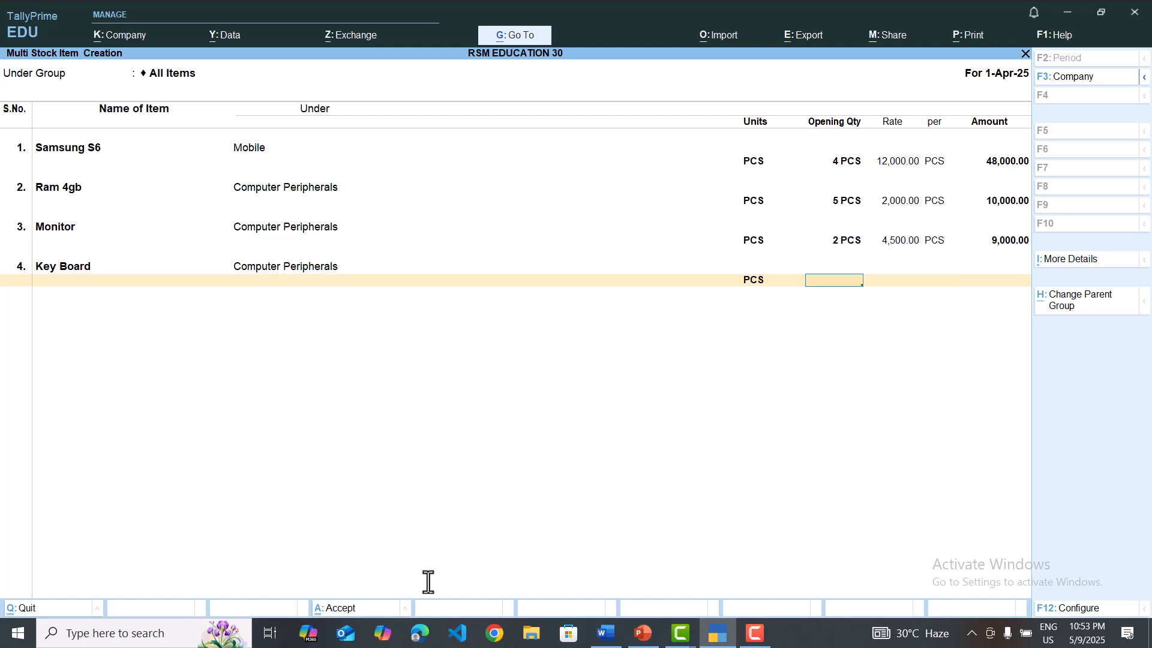
pyautogui.hotkey('alt', 'Tab')
pyautogui.hotkey('alt', 'Tab')
pyautogui.write('5')
pyautogui.press('Return')
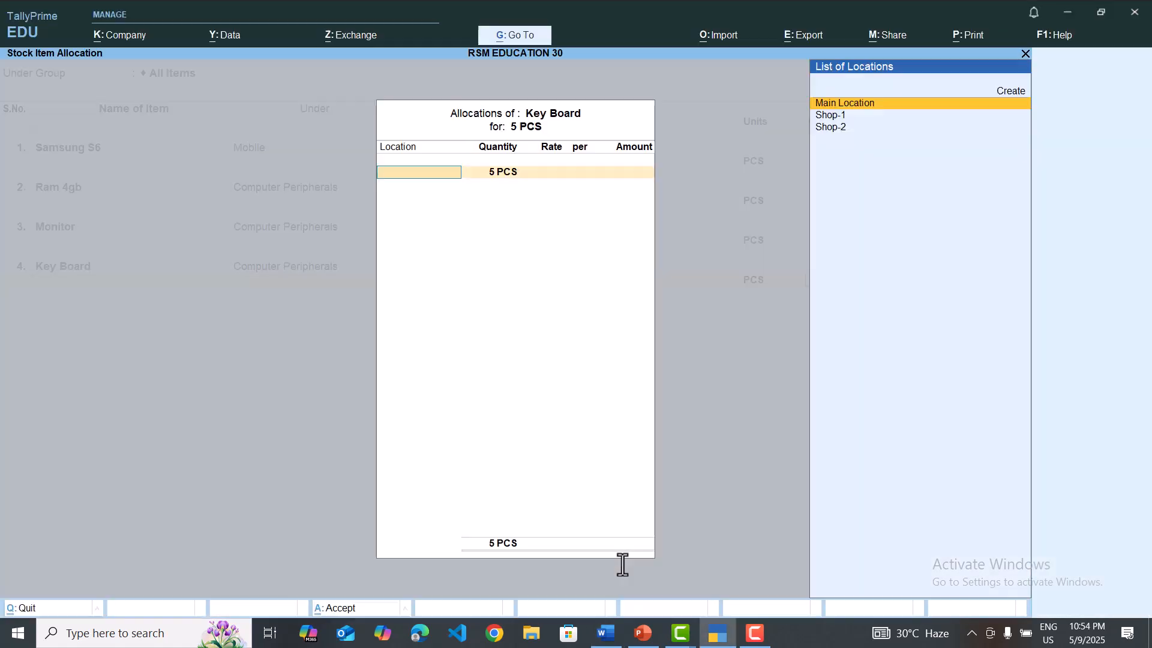
# Step: Allocate Key Board's 5 PCS to Shop-1 at a rate of 500 per PCS
pyautogui.press('Down')
pyautogui.press('Return')
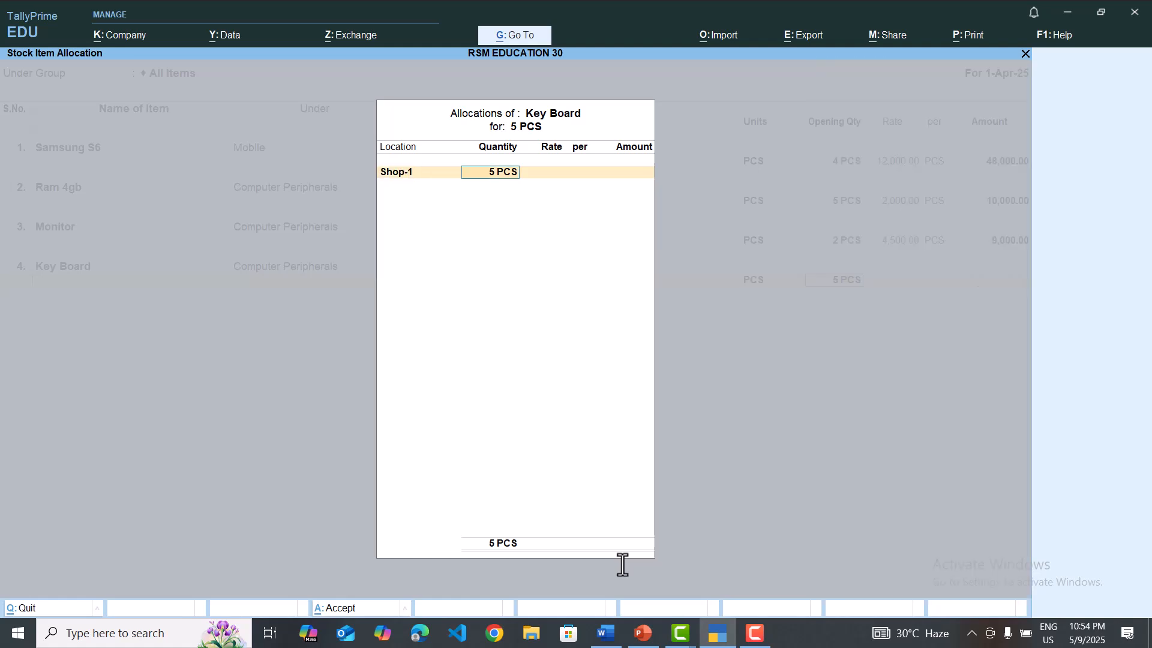
pyautogui.press('Return')
pyautogui.write('500')
pyautogui.press('Return')
pyautogui.press('Return')
pyautogui.press('Return')
pyautogui.press('Return')
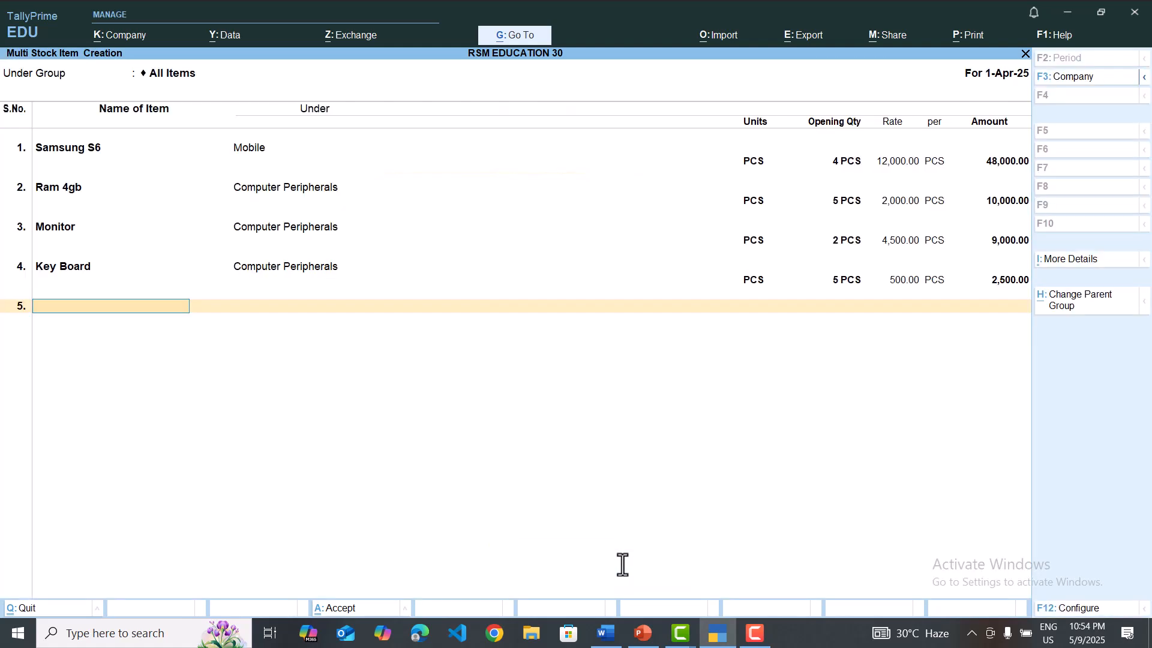
# Step: Copy USB Mouse from the Word closing stock table, enter it as the fifth stock item and place it under Computer Peripherals
pyautogui.hotkey('alt', 'Tab')
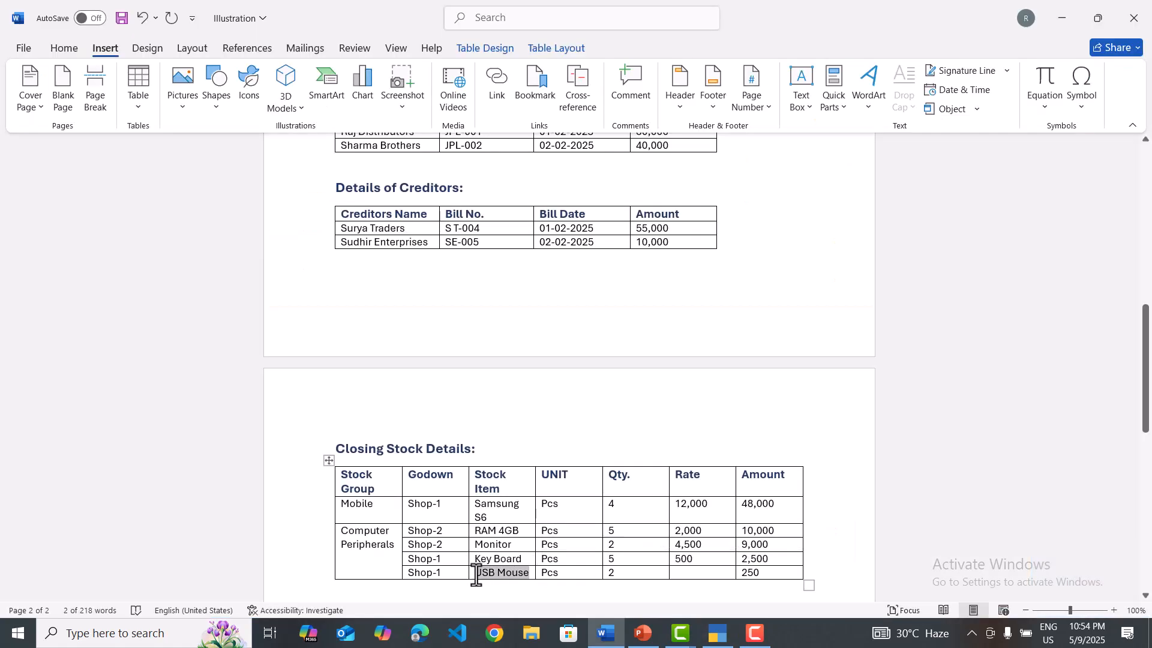
pyautogui.hotkey('alt', 'Tab')
pyautogui.write('USB Mouse')
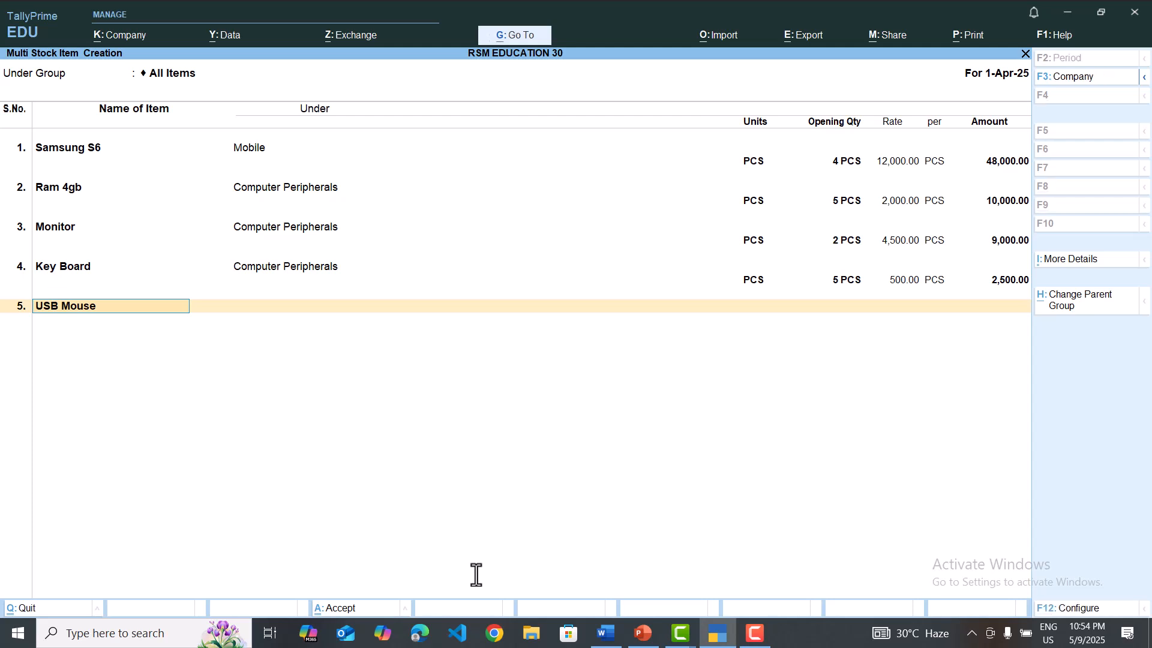
pyautogui.press('Return')
pyautogui.press('Down')
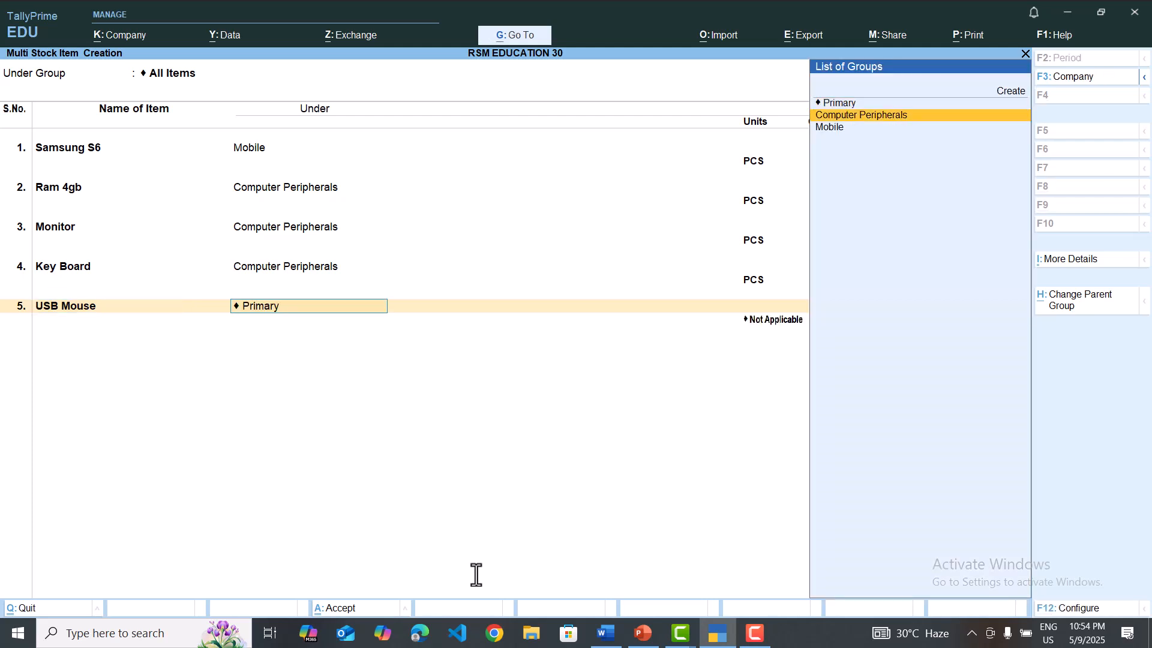
pyautogui.press('Return')
# Step: Set USB Mouse's unit to PCS, check its quantity in the Word table and enter an opening quantity of 2
pyautogui.press('Down')
pyautogui.press('Return')
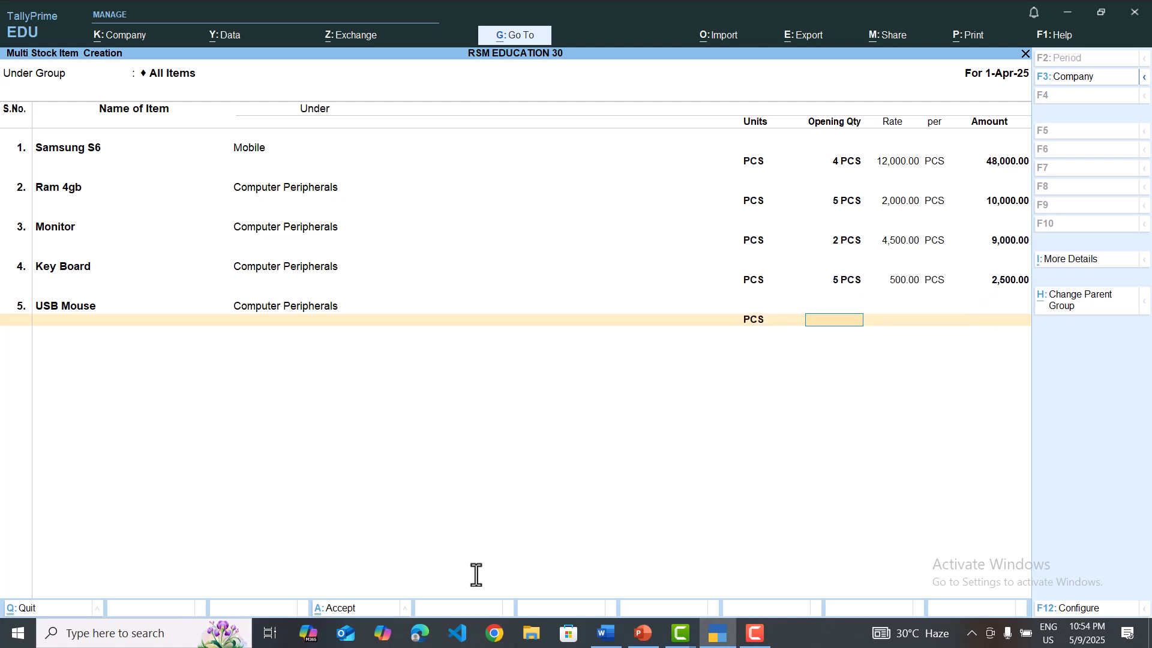
pyautogui.hotkey('alt', 'Tab')
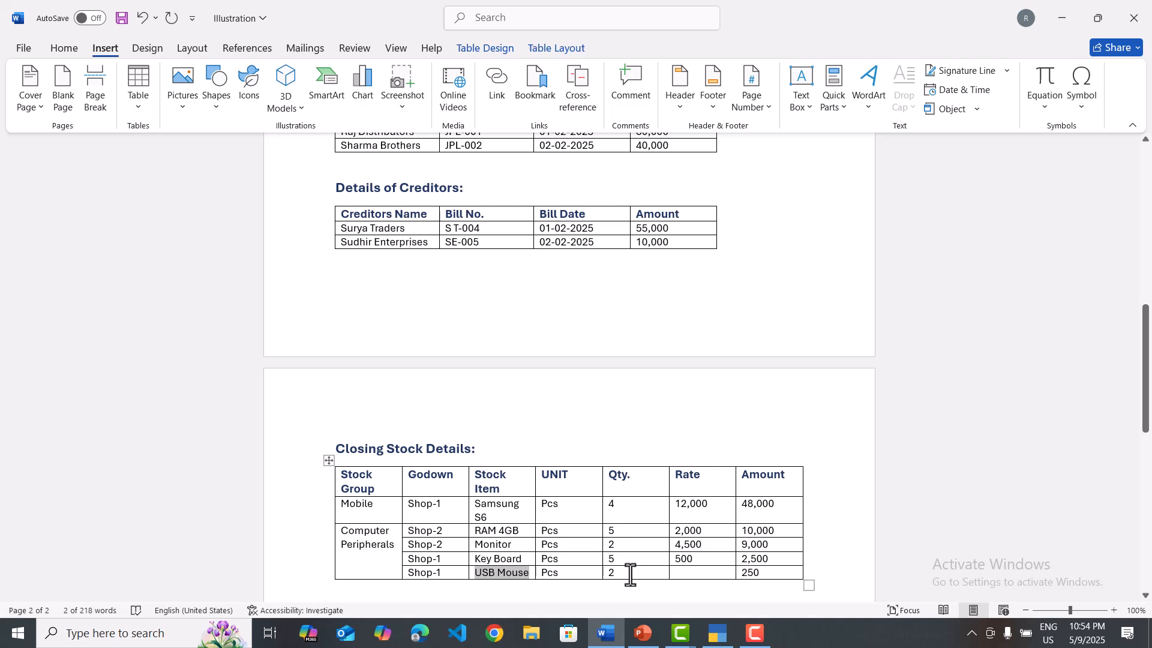
pyautogui.hotkey('alt', 'Tab')
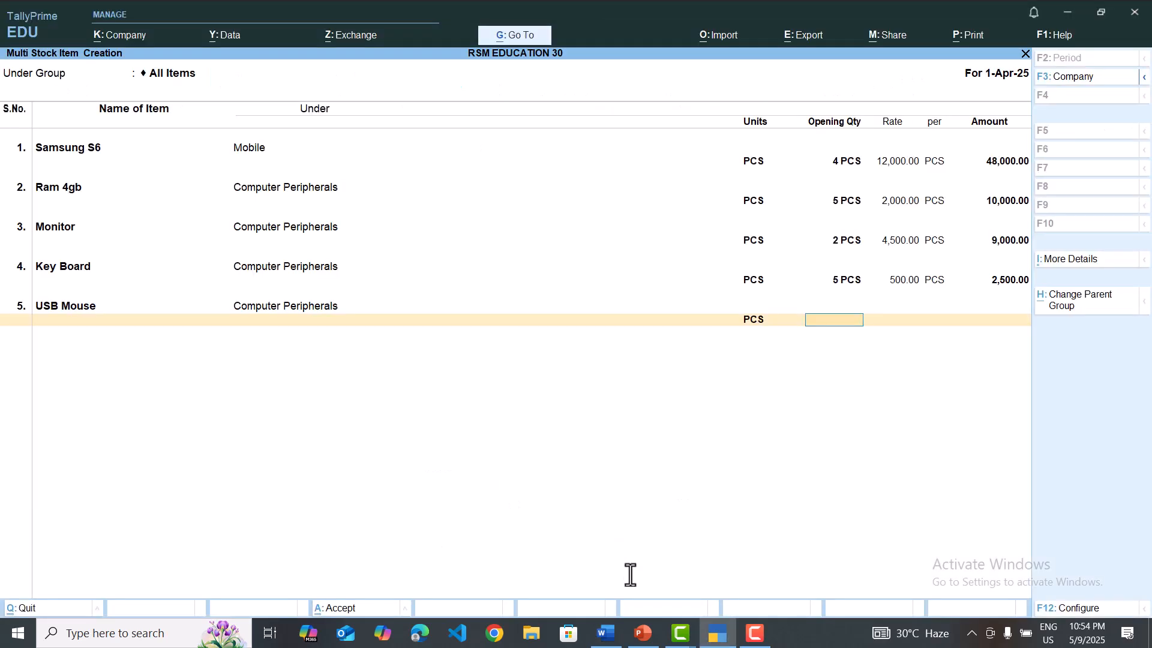
pyautogui.write('2')
pyautogui.press('Return')
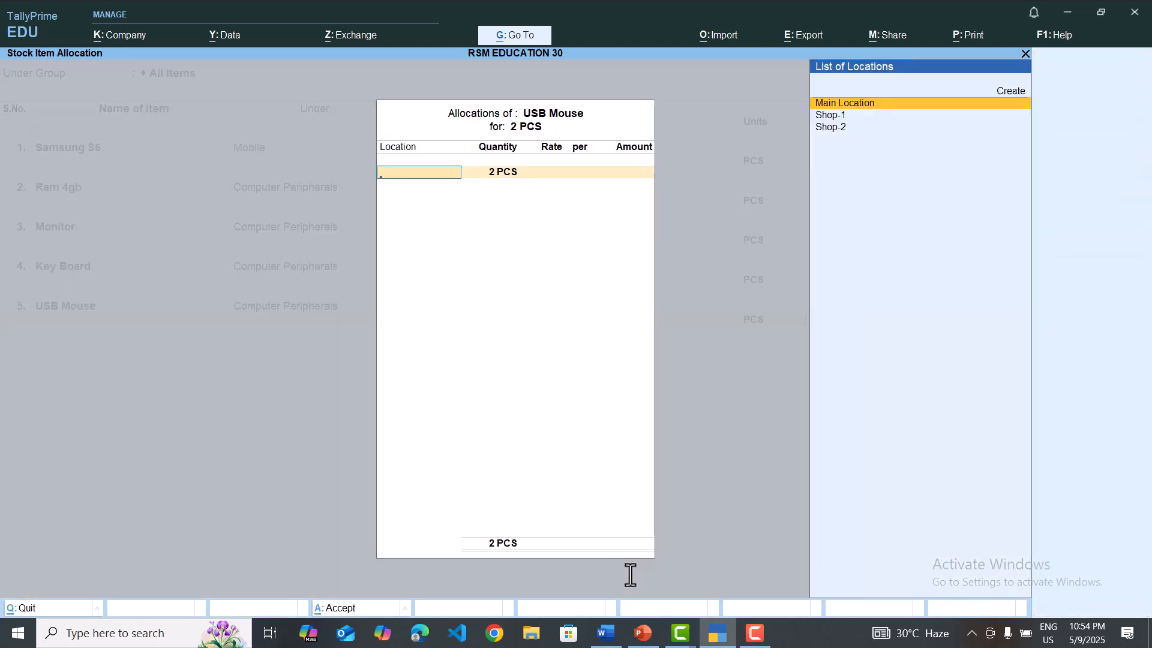
# Step: Allocate USB Mouse's 2 PCS to Shop-1 with an amount of 250, leaving the rate blank
pyautogui.press('Down')
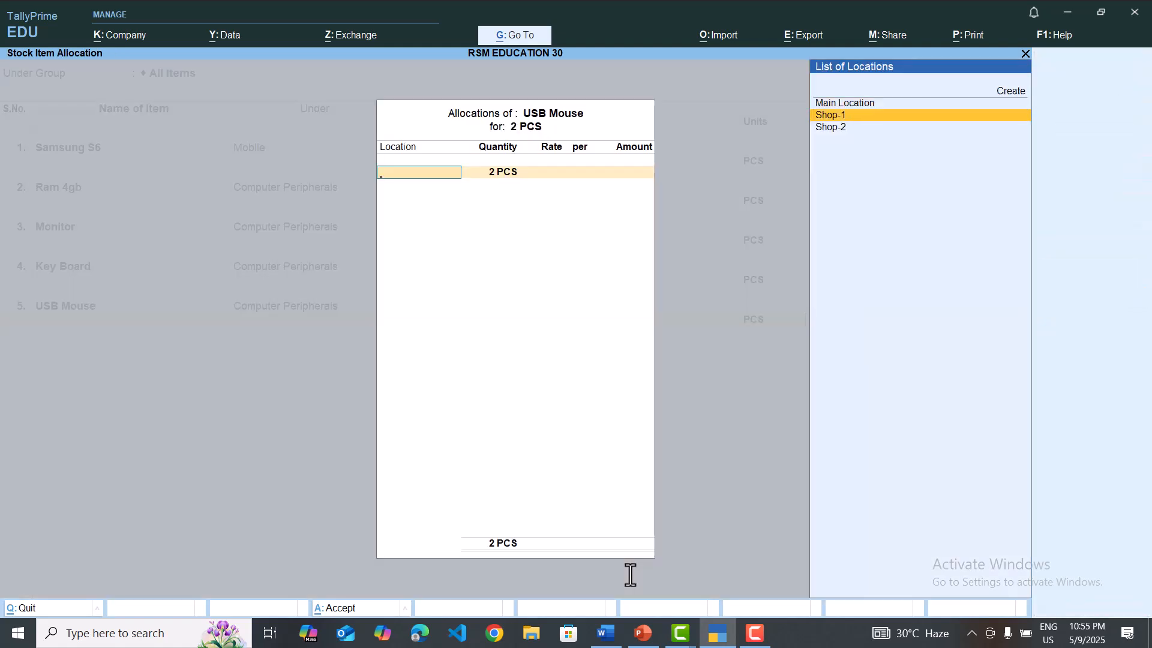
pyautogui.press('Return')
pyautogui.press('Return')
pyautogui.press('Return')
pyautogui.press('Return')
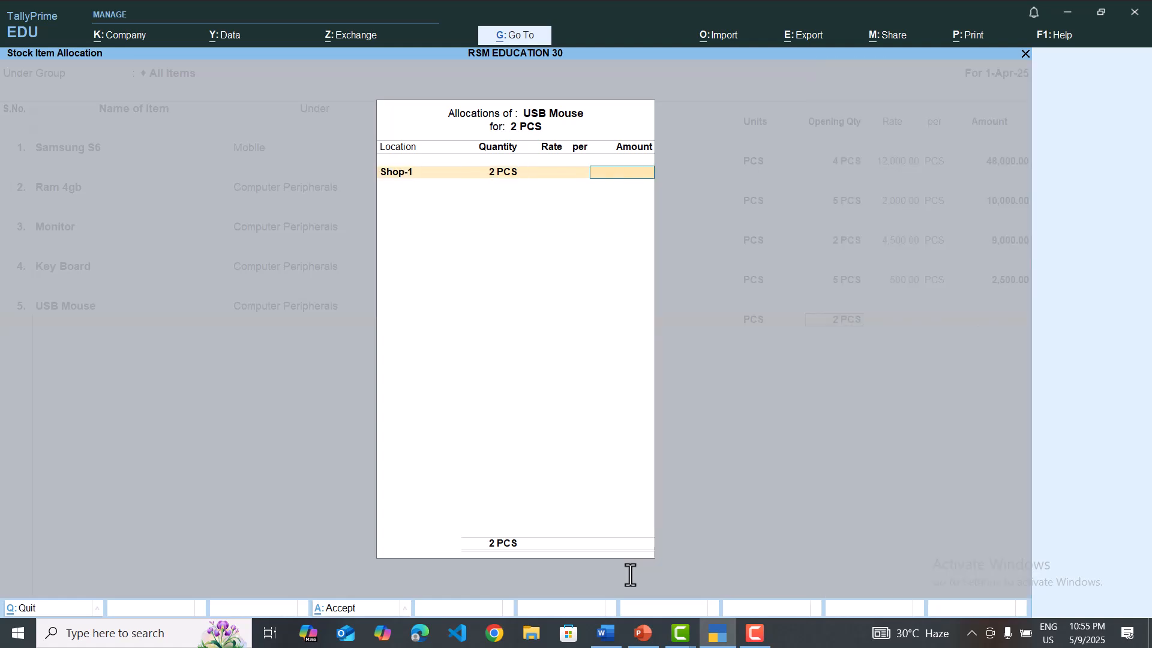
pyautogui.write('250')
pyautogui.press('Return')
pyautogui.press('Return')
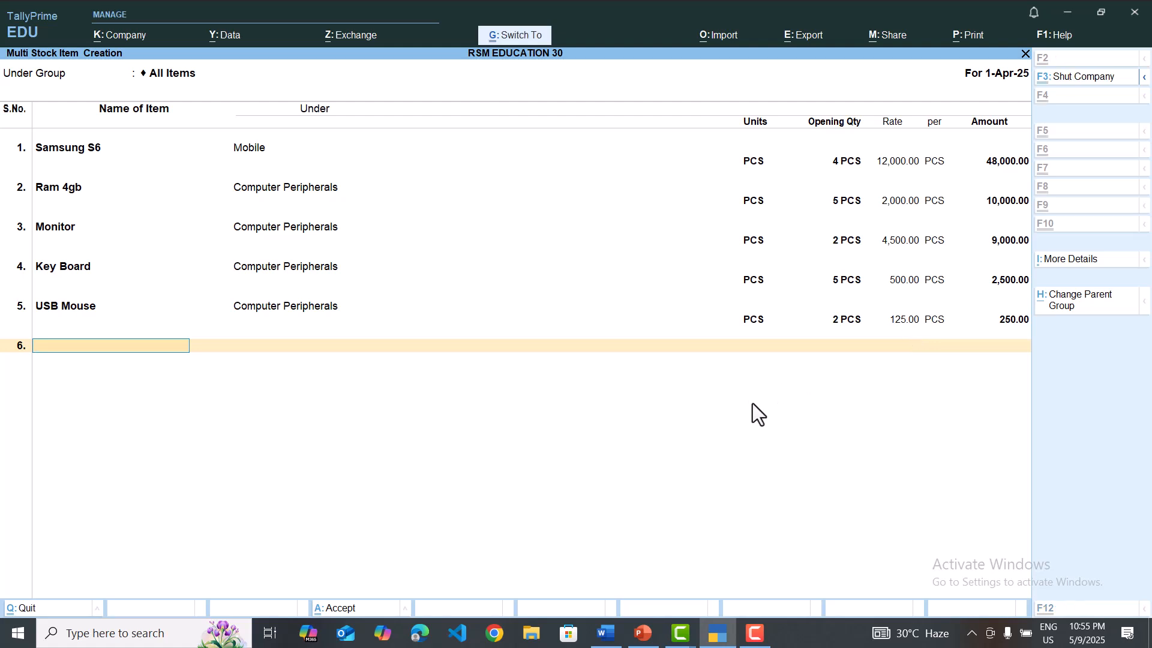
# Step: Save the five stock items and return to the Gateway of Tally
pyautogui.hotkey('ctrl', 'a')
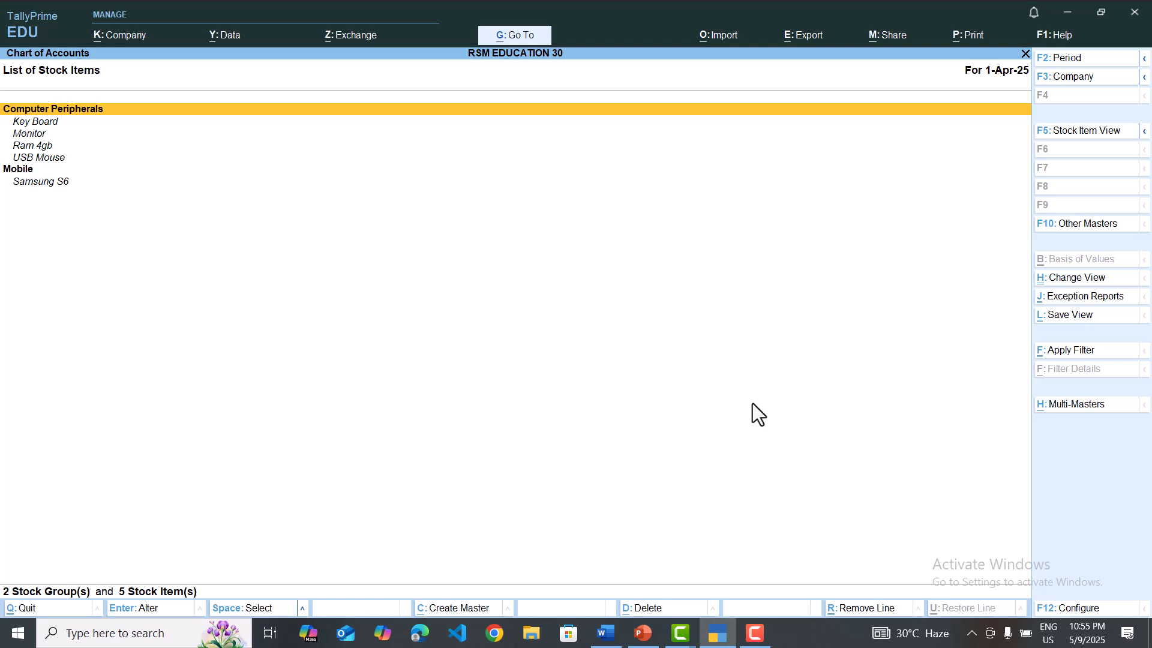
pyautogui.press('Escape')
pyautogui.press('Escape')
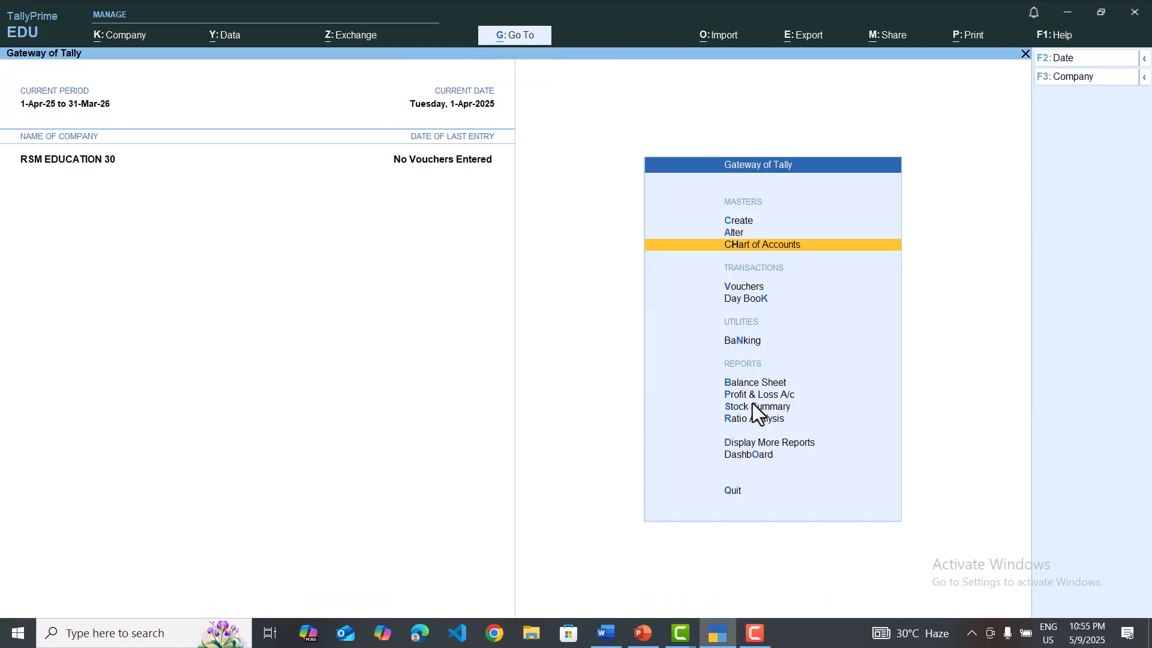
# Step: Display the Trial Balance and check it for a difference in opening balances
pyautogui.click(780, 444)
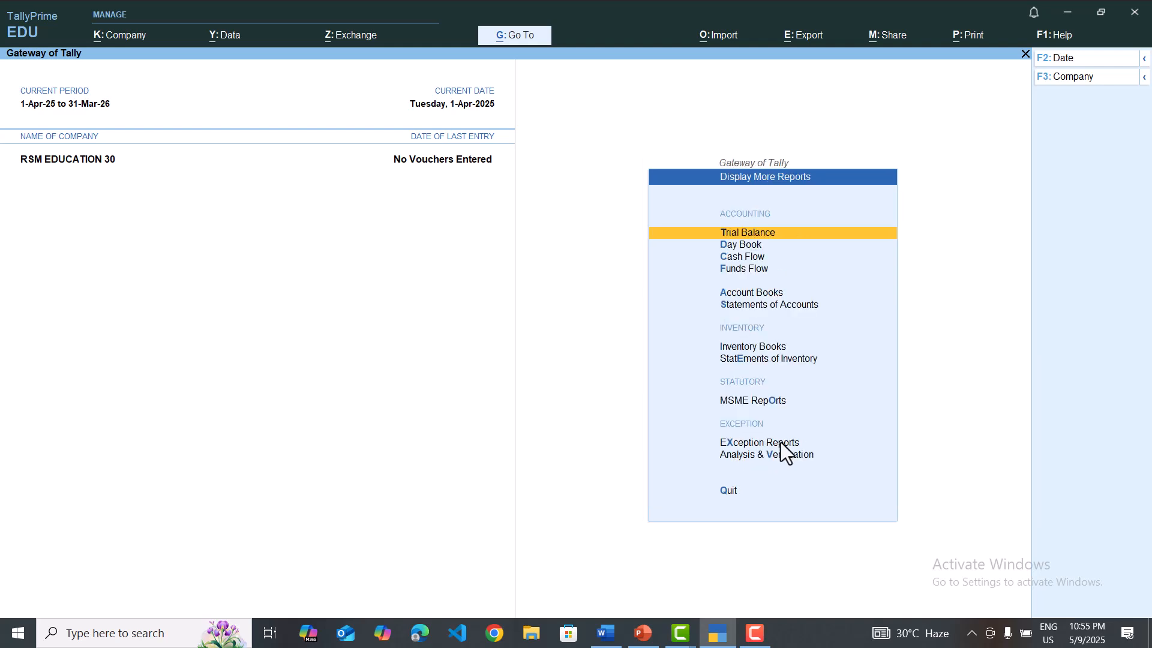
pyautogui.click(774, 246)
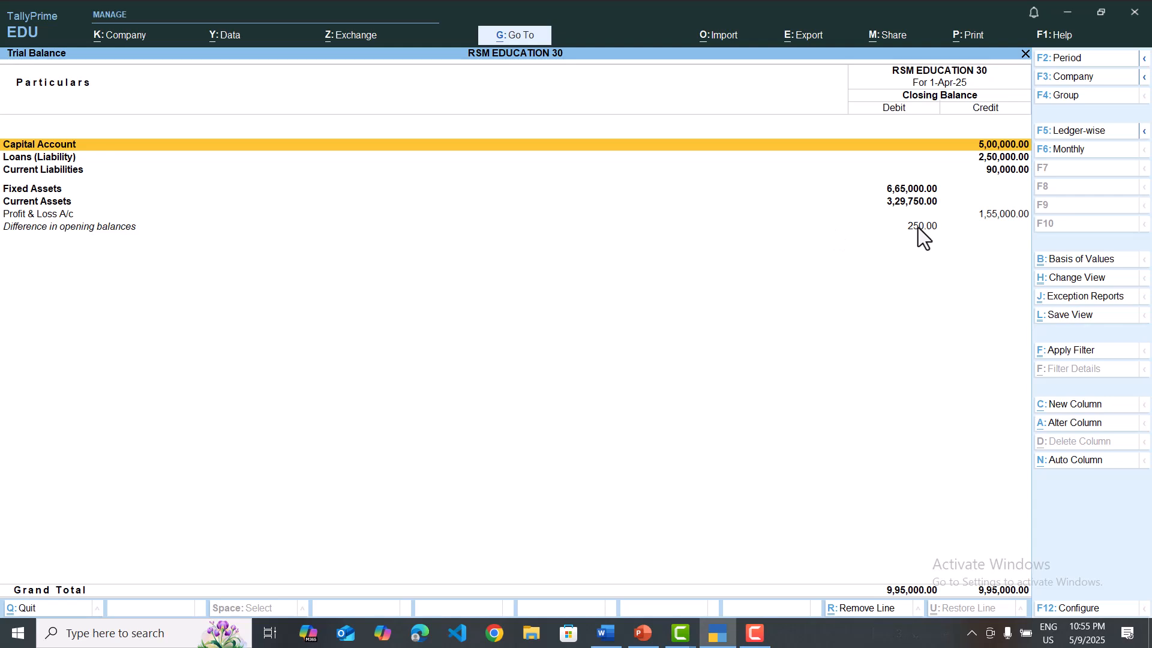
pyautogui.press('Down')
pyautogui.press('Down')
pyautogui.press('Down')
pyautogui.press('Down')
pyautogui.press('Down')
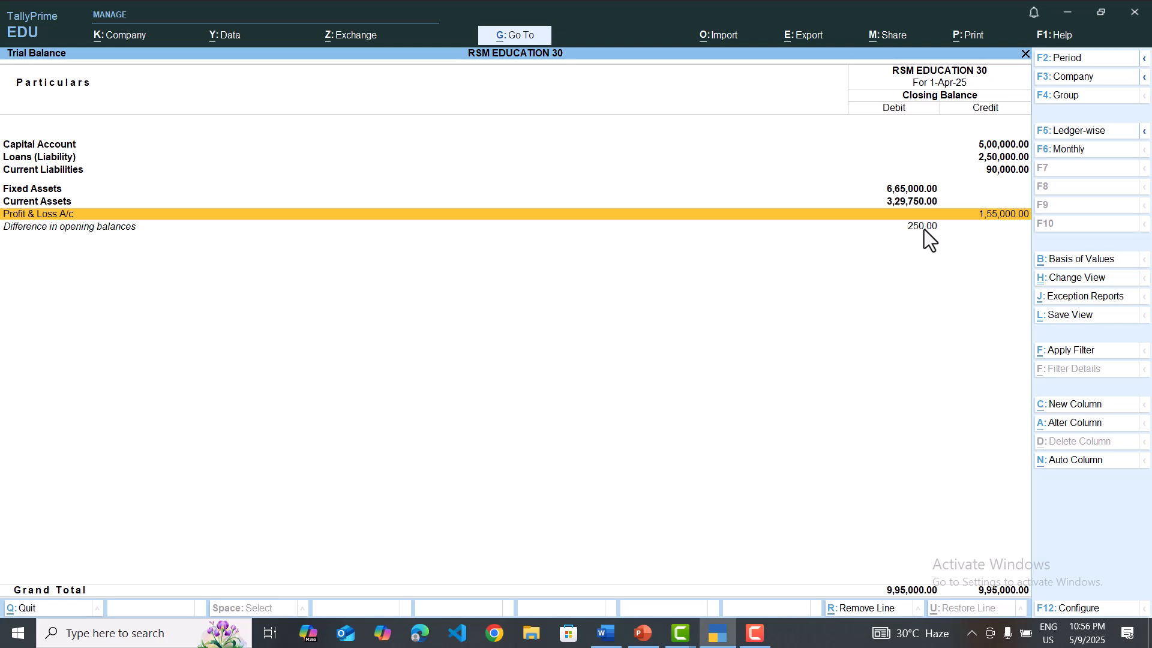
# Step: Examine the Opening Stock amount within Current Assets, then go back to the Gateway of Tally
pyautogui.press('Up')
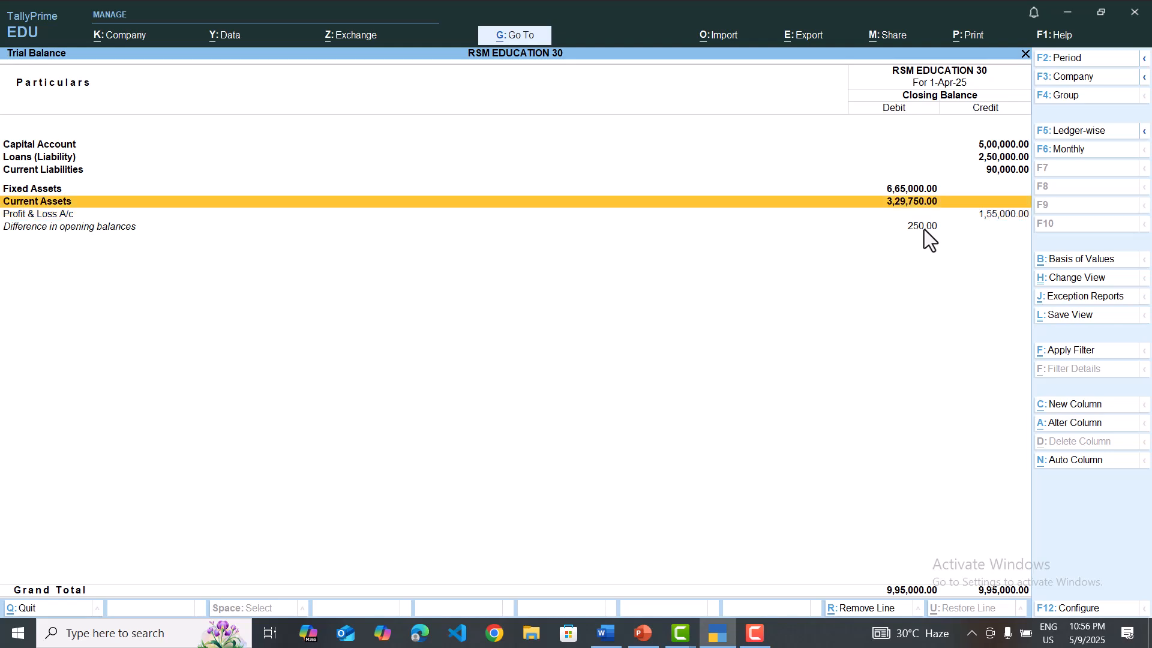
pyautogui.press('Return')
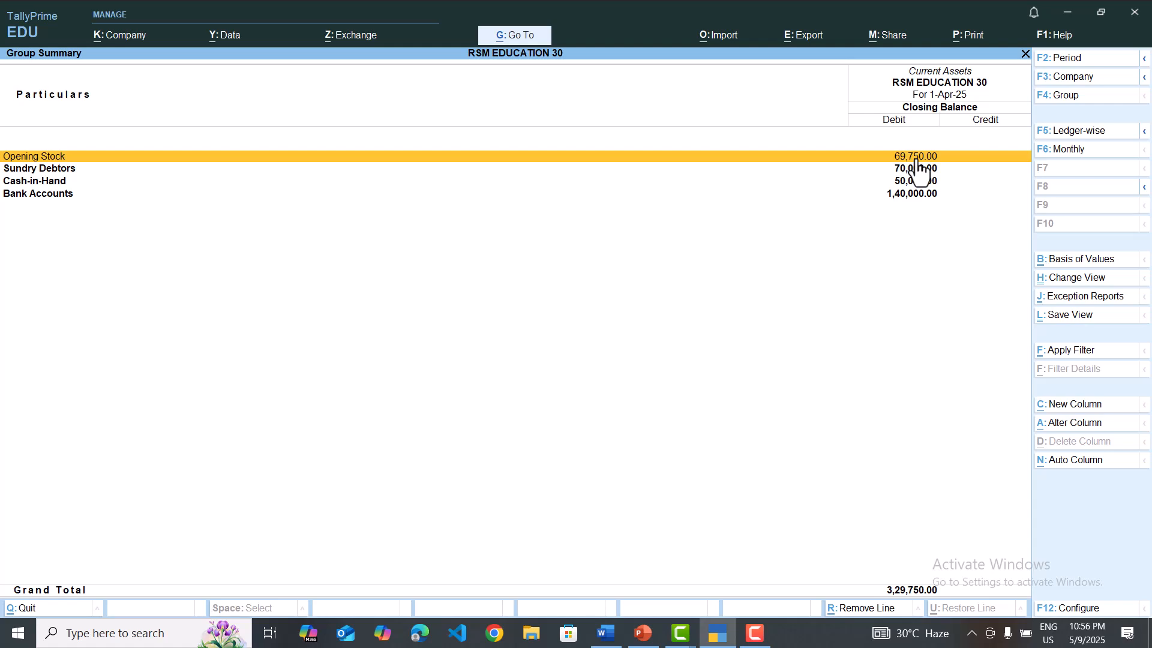
pyautogui.press('Escape')
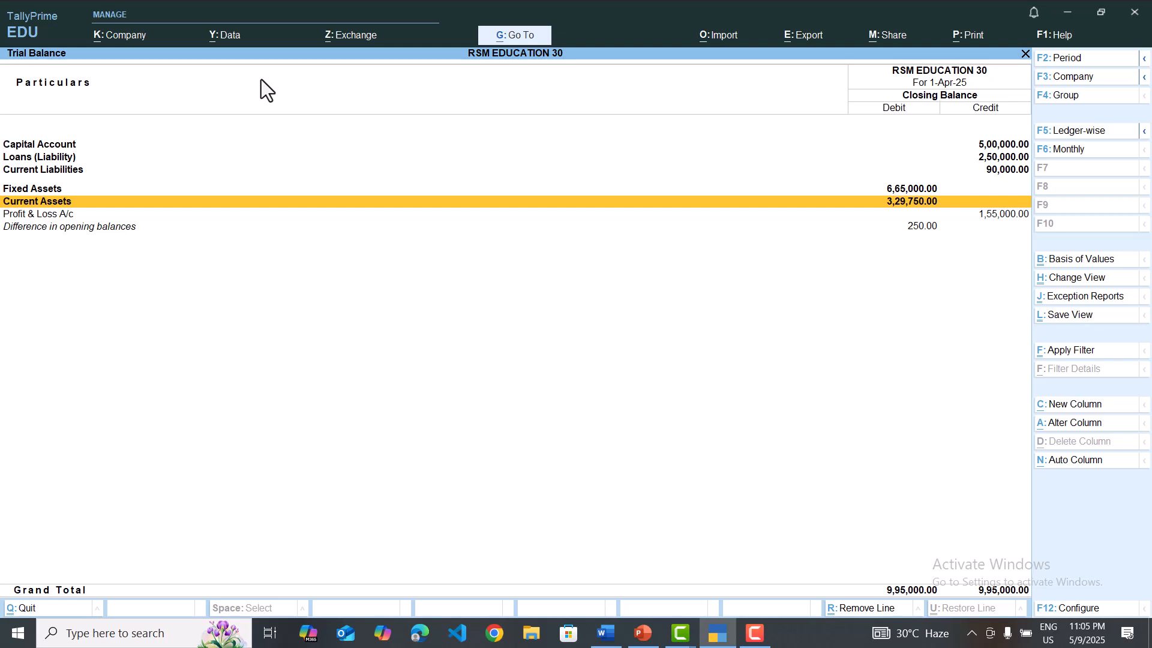
pyautogui.press('Escape')
pyautogui.press('Escape')
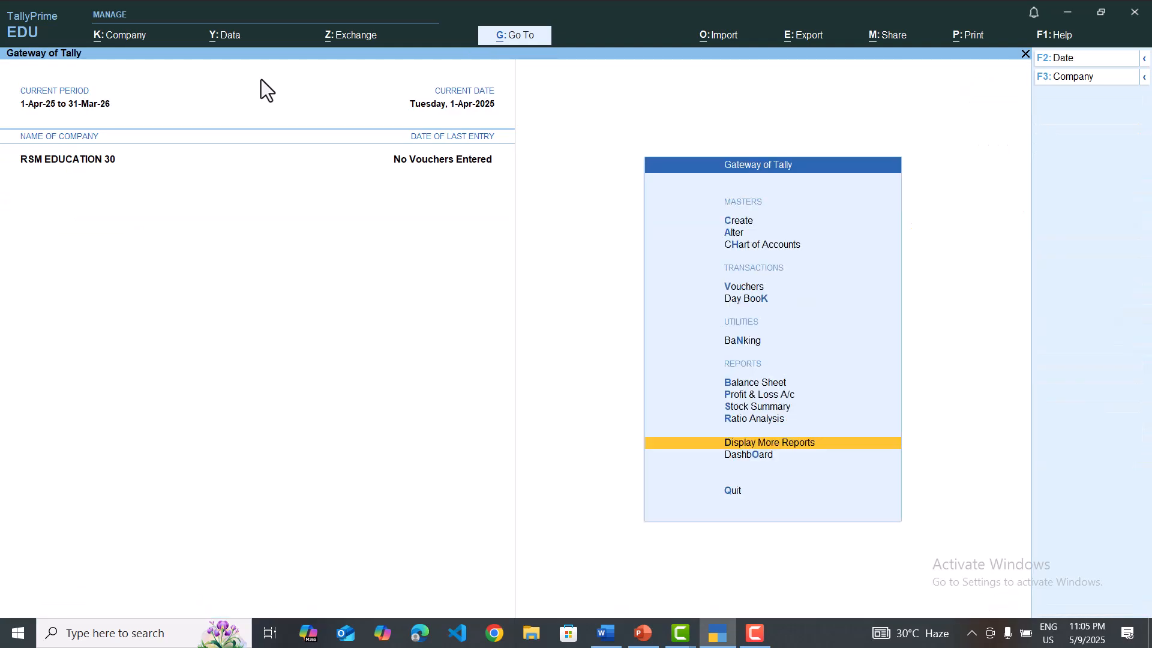
# Step: Display the Stock Summary and compare the closing values of the Computer Peripherals and Mobile groups
pyautogui.press('Up')
pyautogui.press('Up')
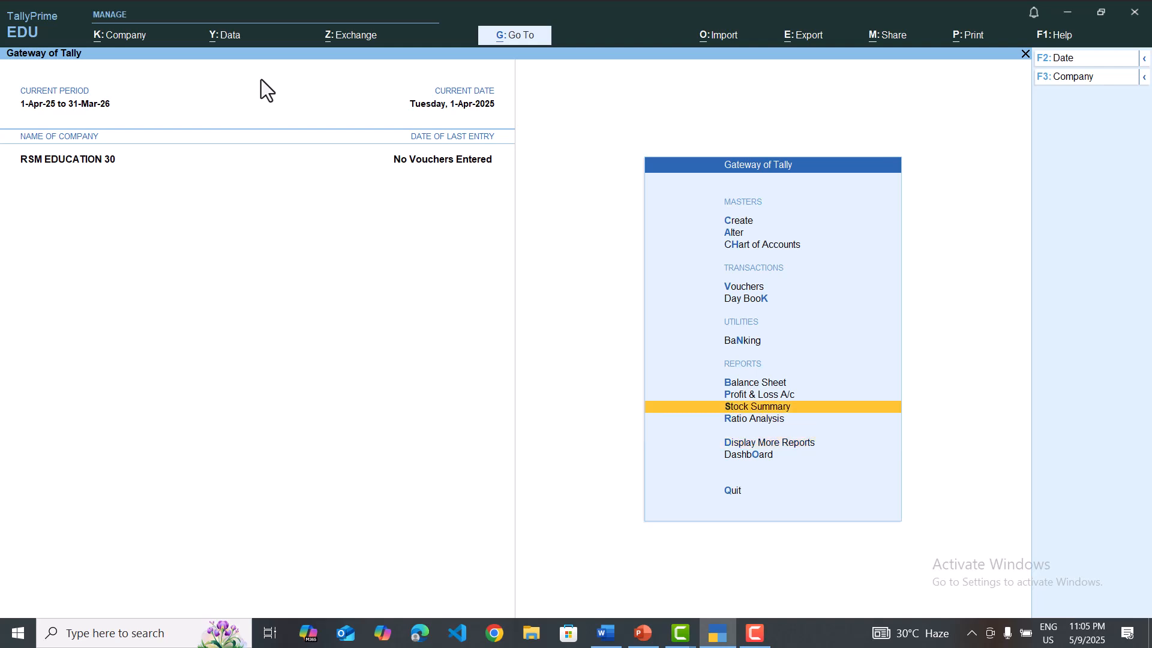
pyautogui.press('Return')
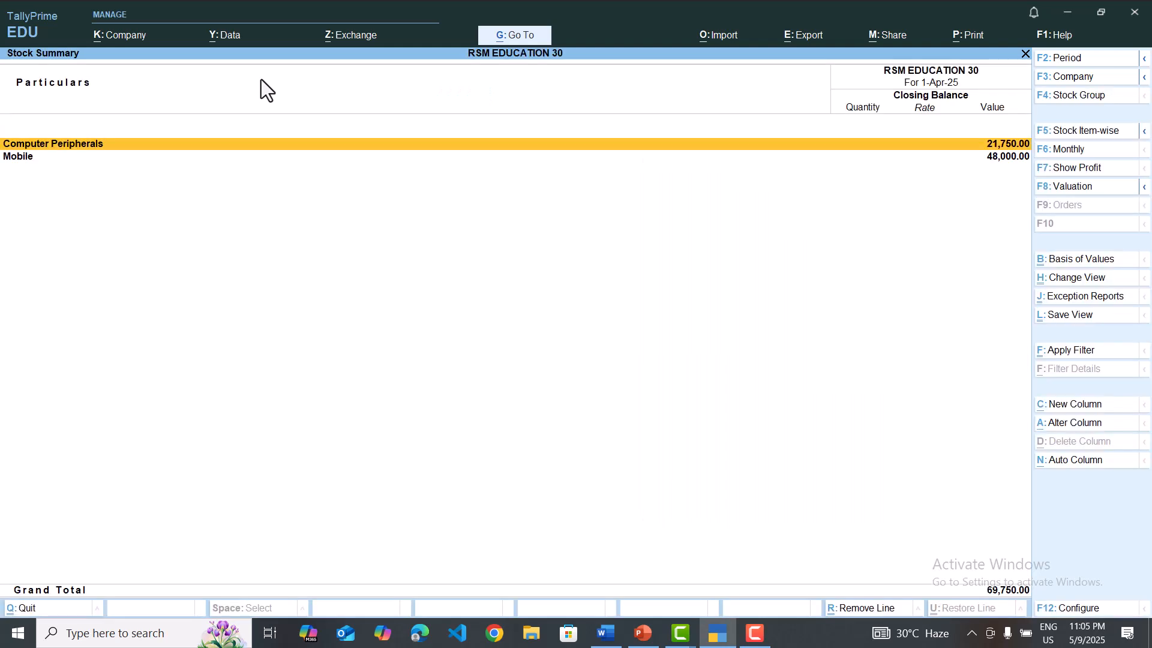
pyautogui.press('Down')
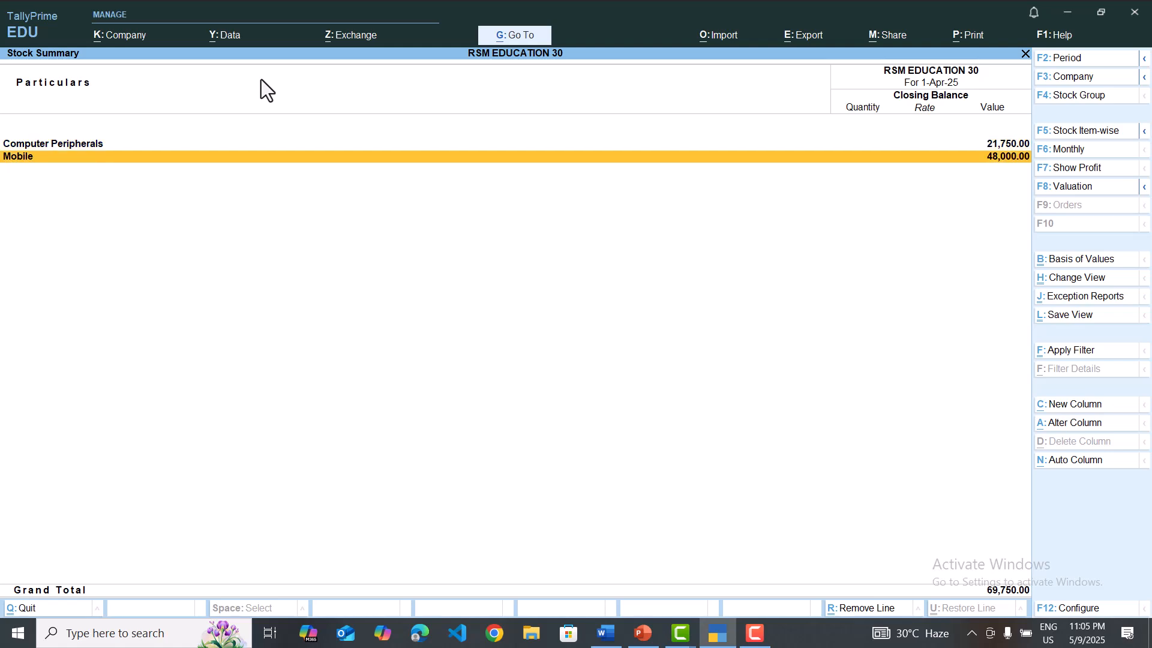
pyautogui.press('Up')
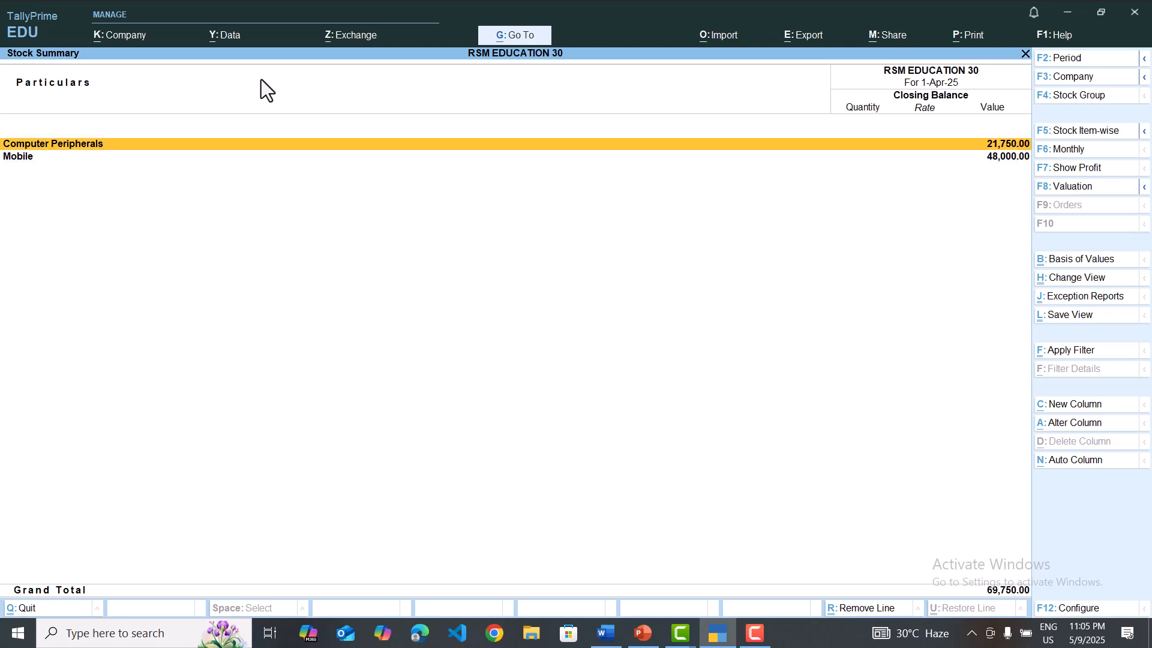
pyautogui.press('Down')
pyautogui.press('Up')
pyautogui.press('Down')
pyautogui.press('Up')
# Step: Open the Computer Peripherals group summary and check the closing quantity, rate and value of each stock item down to USB Mouse
pyautogui.press('Return')
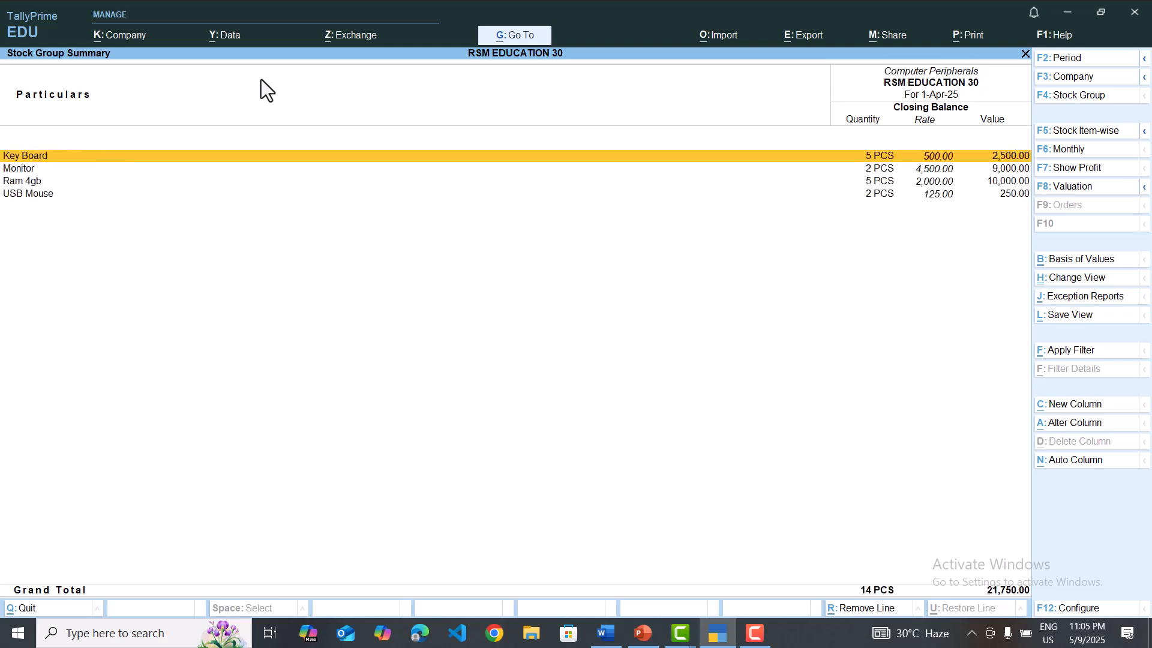
pyautogui.press('Down')
pyautogui.press('Down')
pyautogui.press('Down')
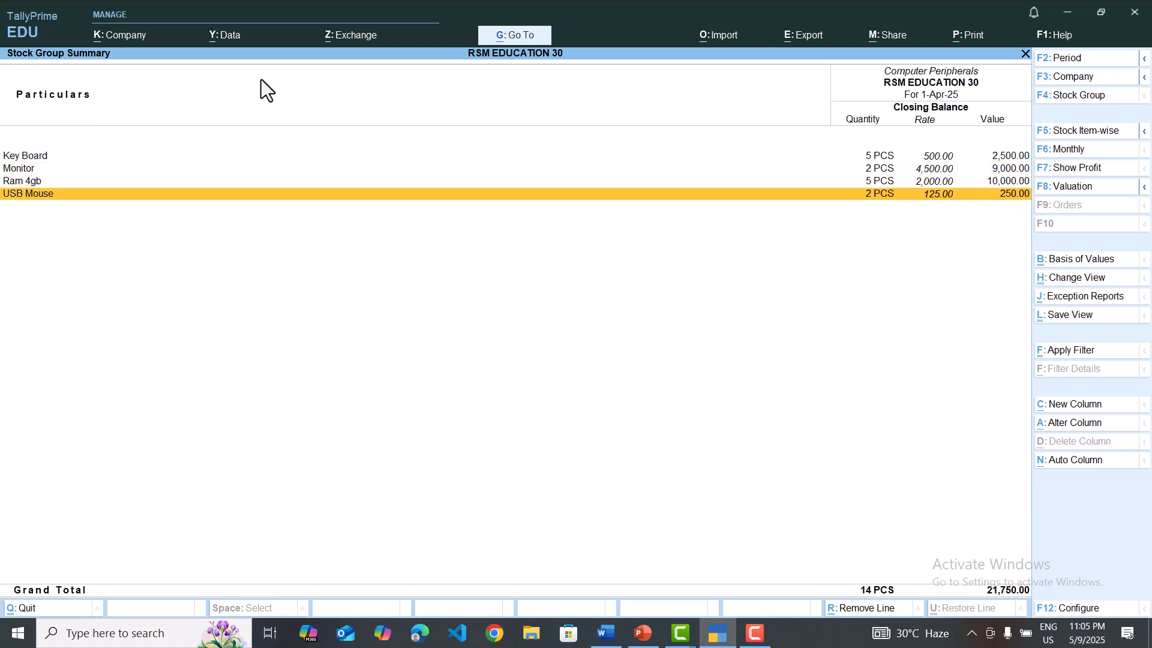
pyautogui.press('Up')
pyautogui.press('Down')
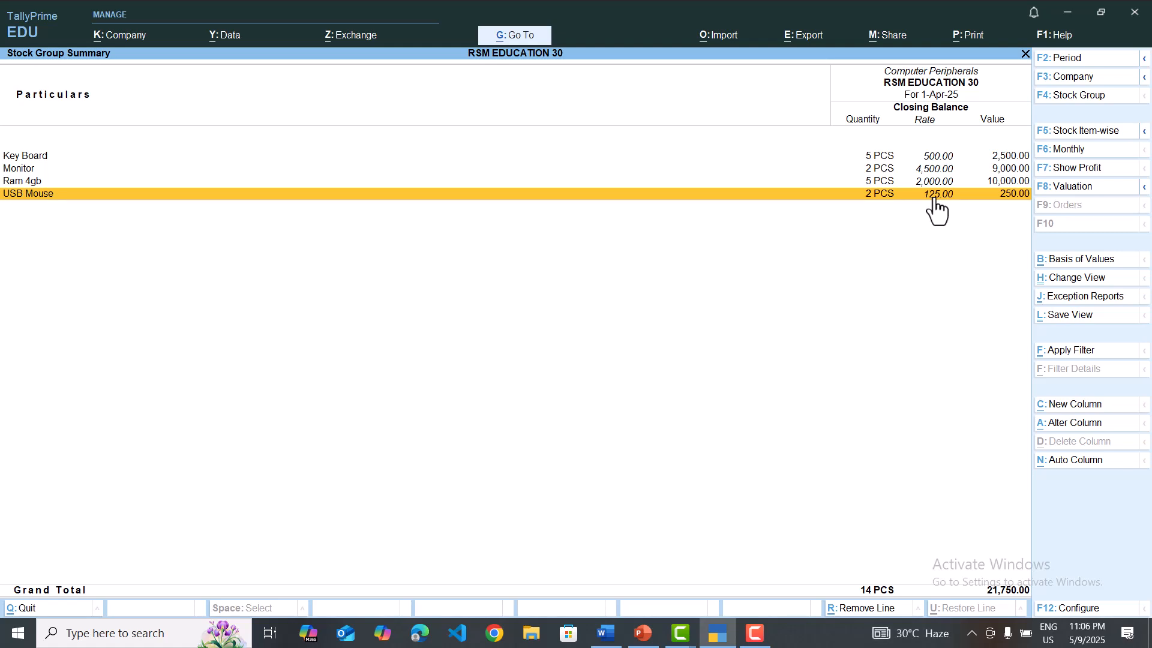
# Step: Alter the USB Mouse stock item, setting its opening balance rate for Shop-1 to 250 per PCS, and save it
pyautogui.hotkey('ctrl', 'Return')
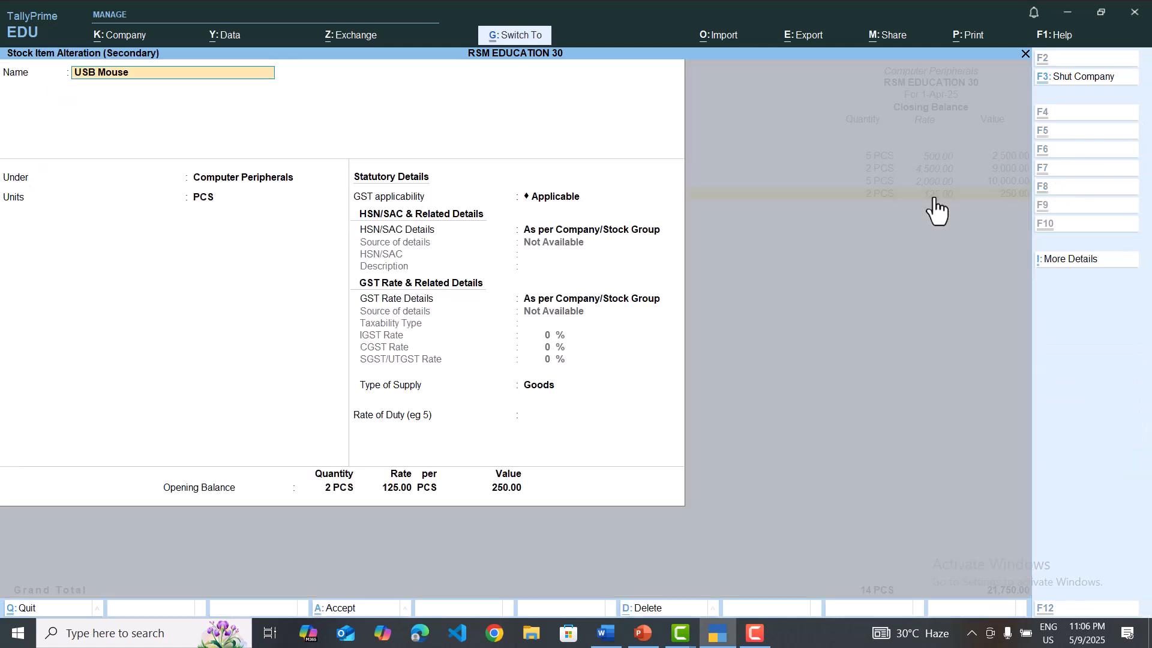
pyautogui.press('Return')
pyautogui.press('Return')
pyautogui.press('Return')
pyautogui.press('Return')
pyautogui.press('Return')
pyautogui.press('Return')
pyautogui.press('Return')
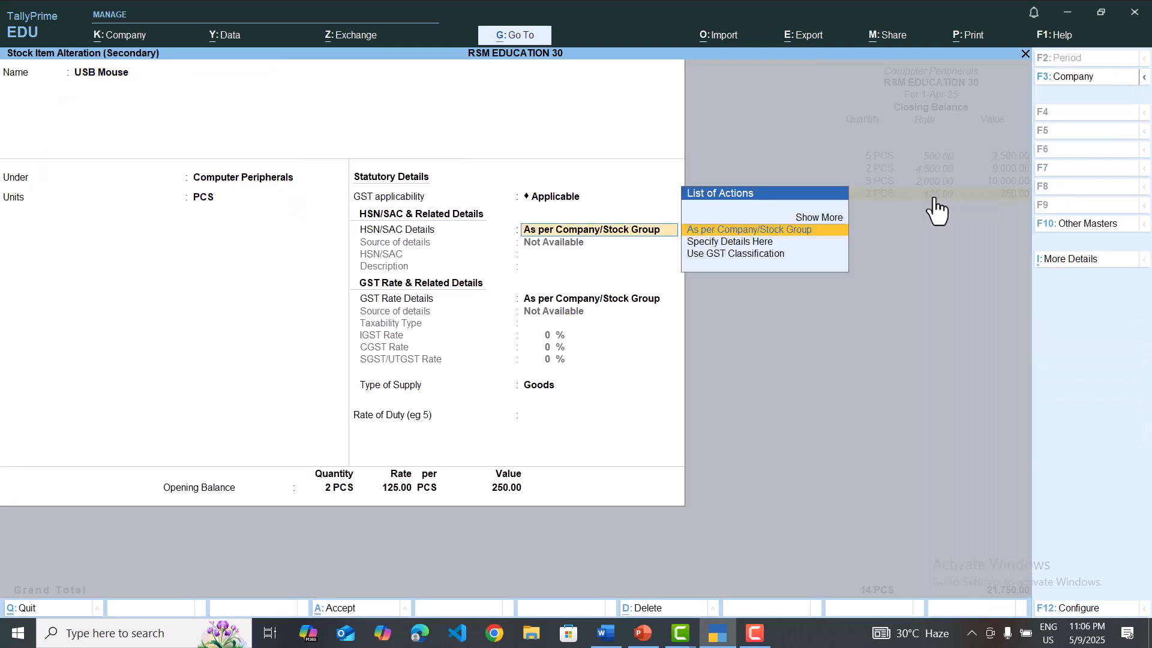
pyautogui.press('Return')
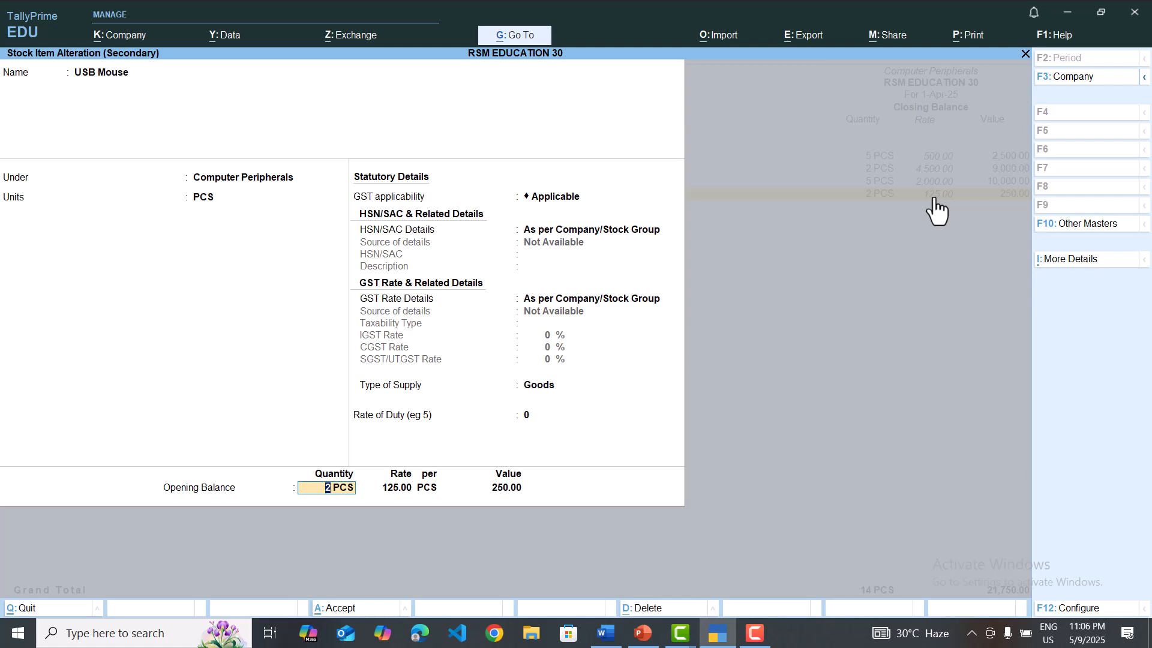
pyautogui.press('Return')
pyautogui.press('Return')
pyautogui.press('Return')
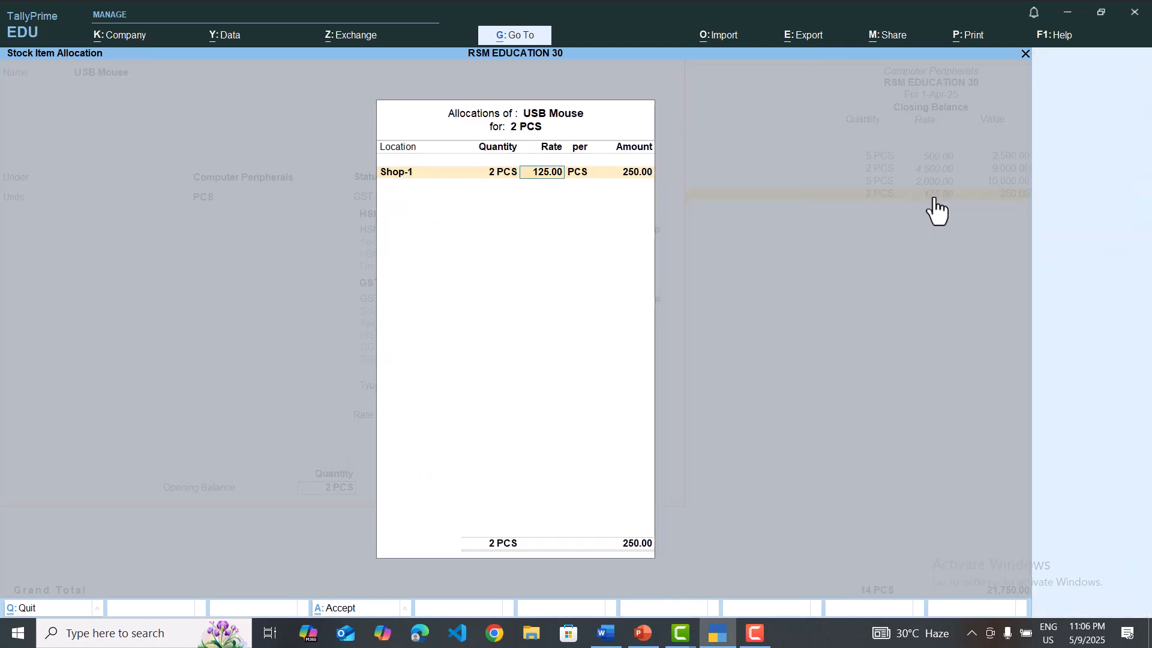
pyautogui.write('250')
pyautogui.press('Return')
pyautogui.press('Return')
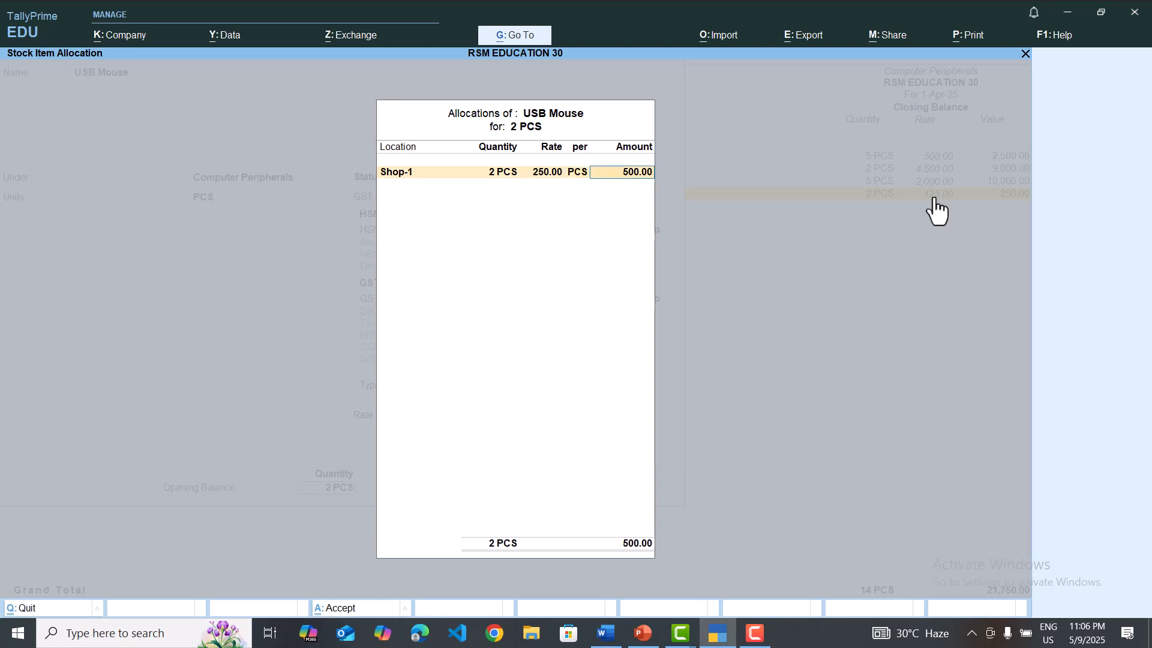
pyautogui.press('Return')
pyautogui.press('Return')
pyautogui.press('Return')
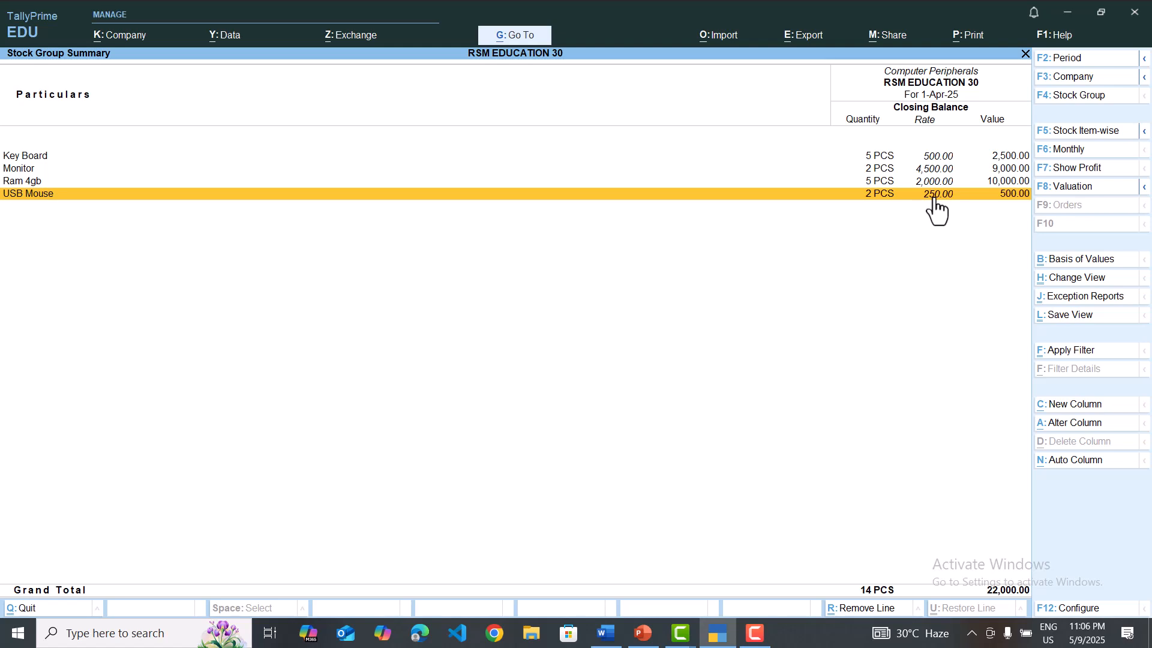
# Step: Go back to the Gateway of Tally and display the Trial Balance
pyautogui.press('Escape')
pyautogui.press('Escape')
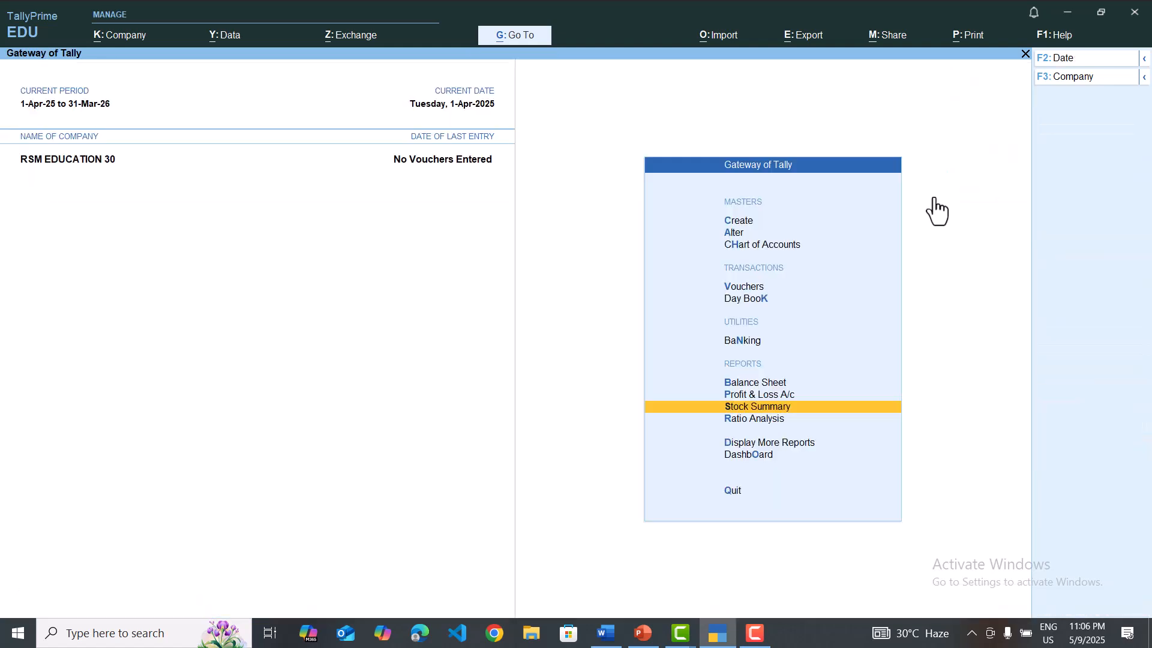
pyautogui.press('Down')
pyautogui.press('Down')
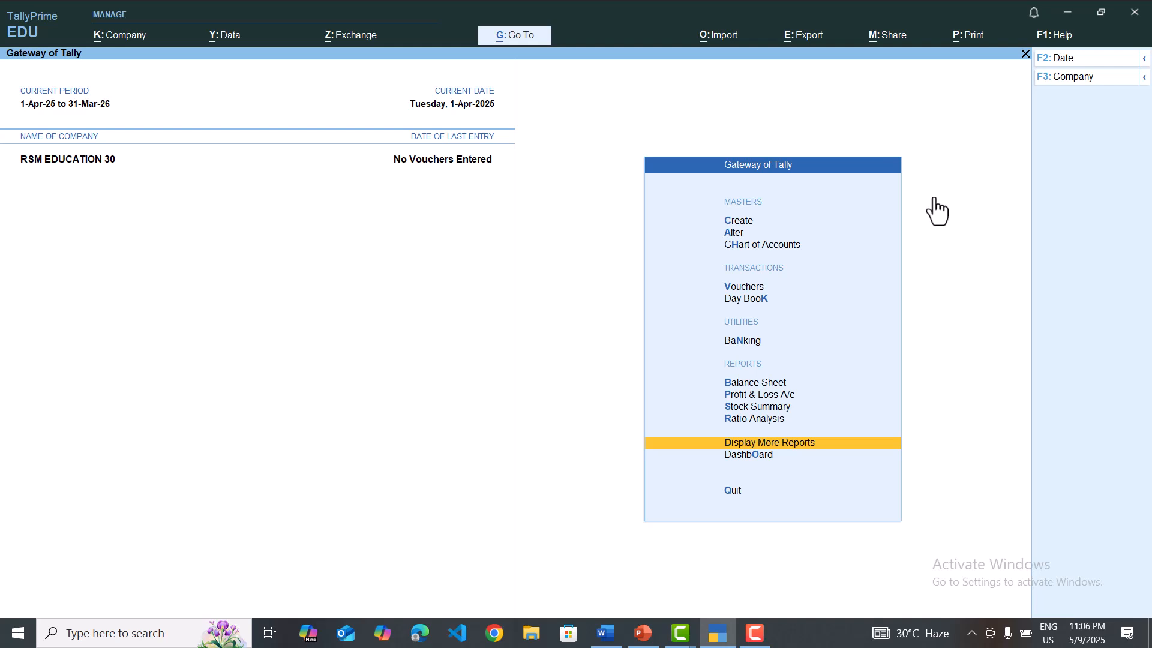
pyautogui.press('Return')
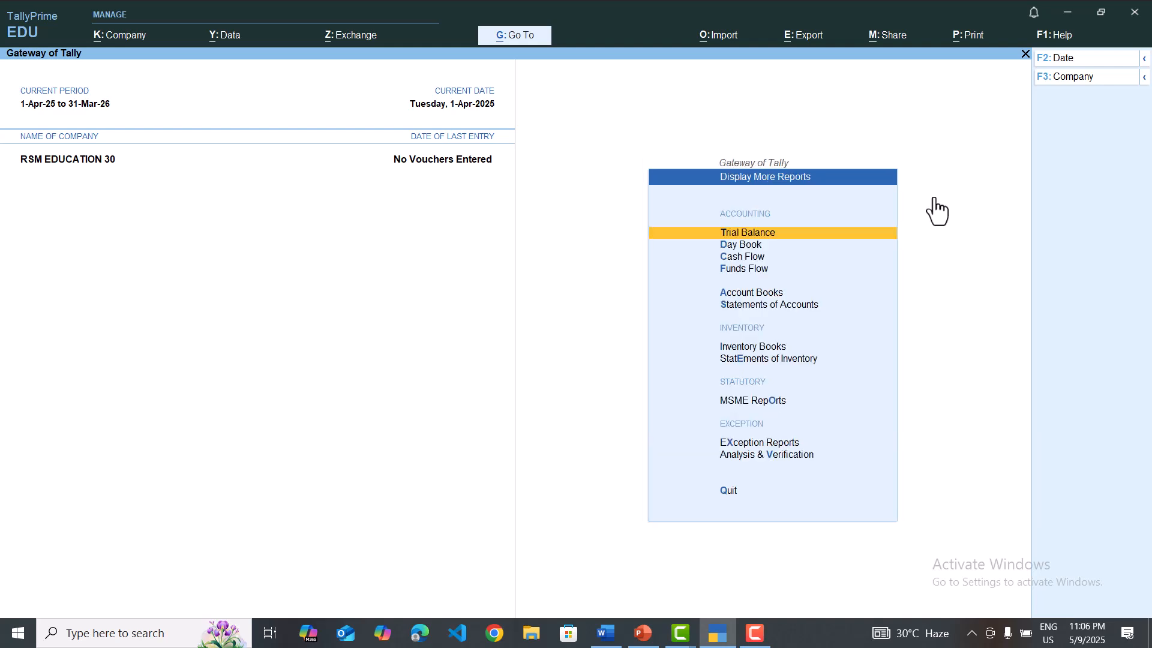
pyautogui.press('Return')
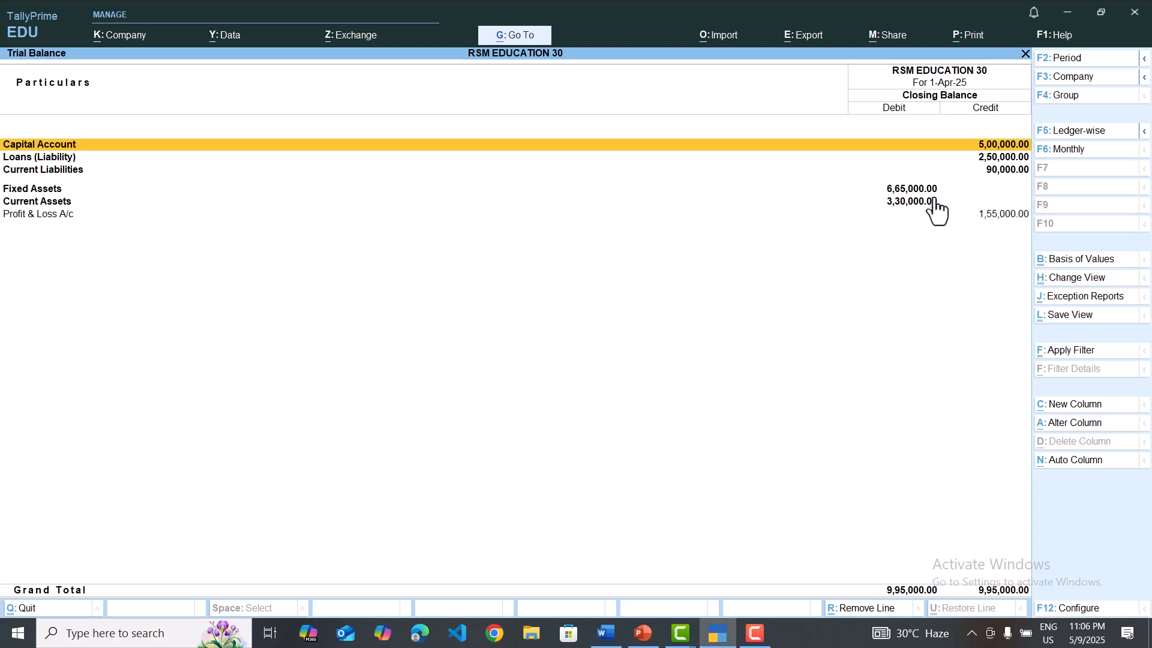
# Step: Examine the Trial Balance rows from Capital Account to Profit & Loss A/c and compare the debit and credit grand totals
pyautogui.press('Down')
pyautogui.press('Down')
pyautogui.press('Down')
pyautogui.press('Down')
pyautogui.press('Down')
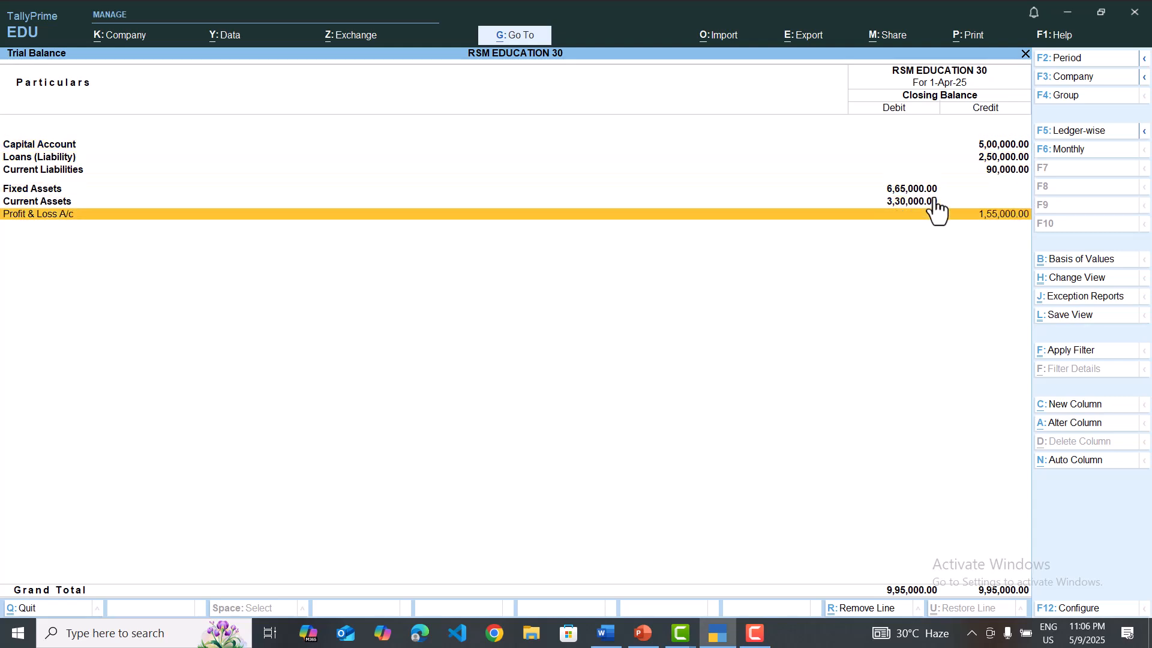
pyautogui.press('Up')
pyautogui.press('Up')
pyautogui.press('Up')
pyautogui.press('Up')
pyautogui.press('Up')
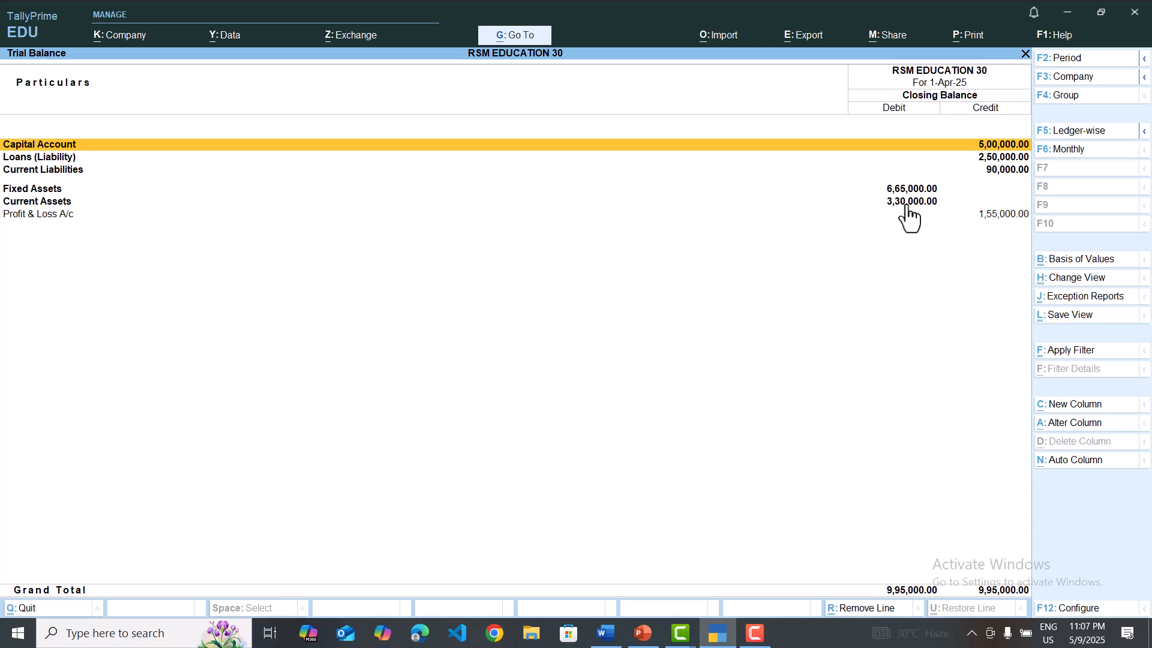
# Step: Expand Capital Account, view the Capital A/c ledger in alteration mode, then quit it without saving and close the Trial Balance
pyautogui.hotkey('shift', 'Return')
pyautogui.press('Down')
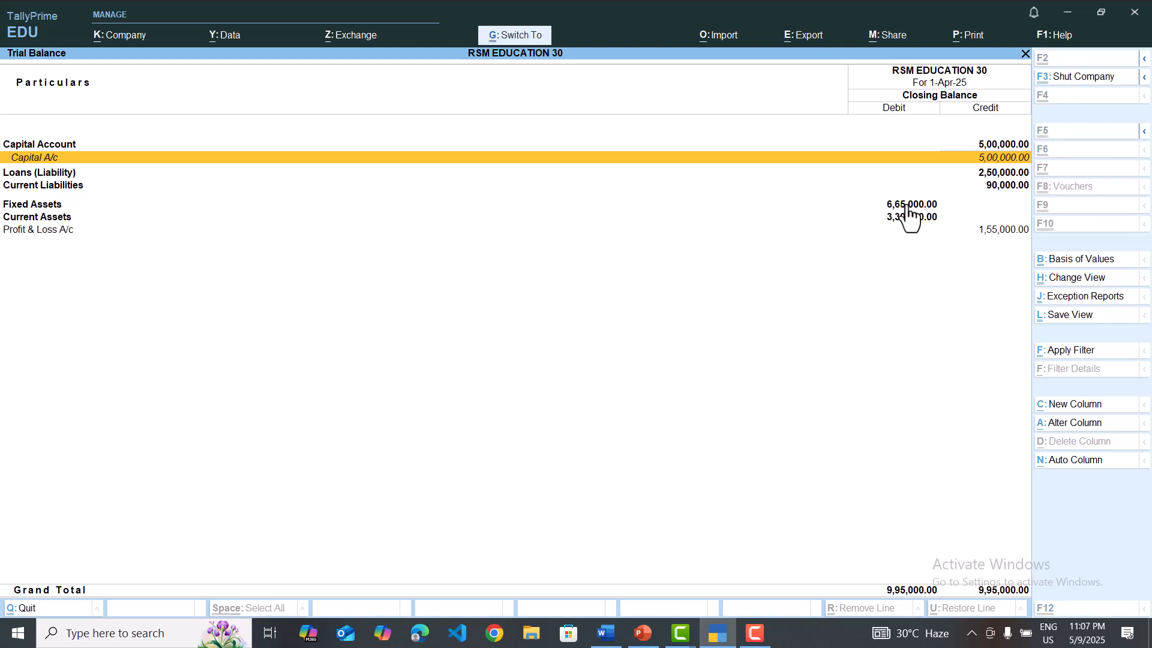
pyautogui.hotkey('ctrl', 'Return')
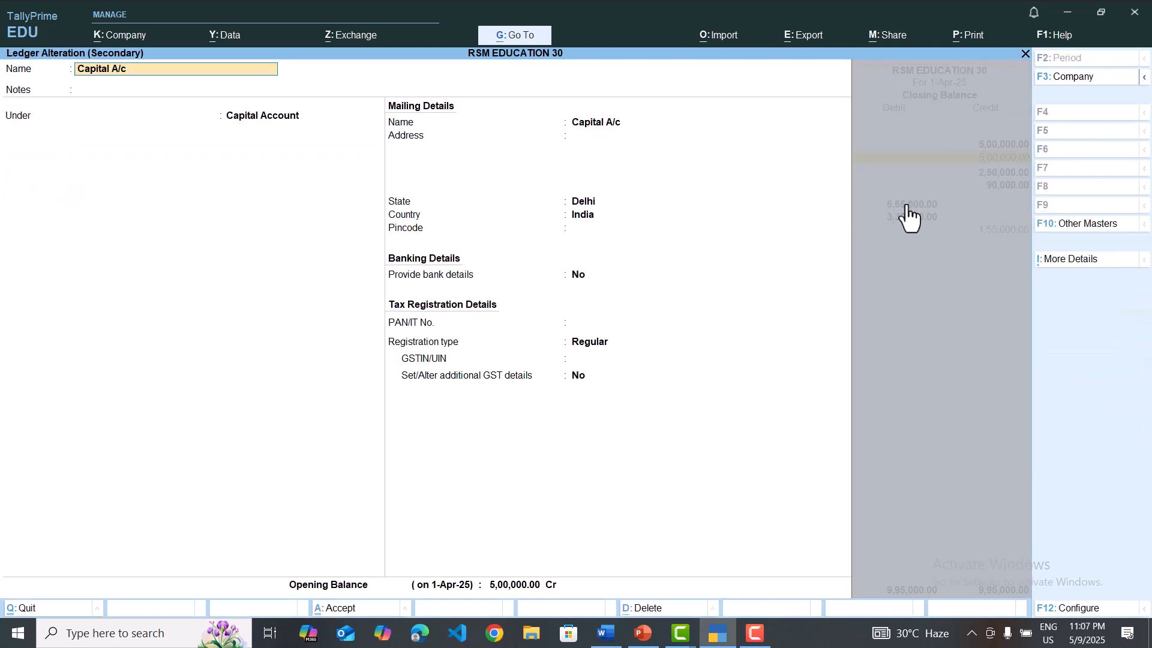
pyautogui.press('BackSpace')
pyautogui.press('Escape')
pyautogui.press('y')
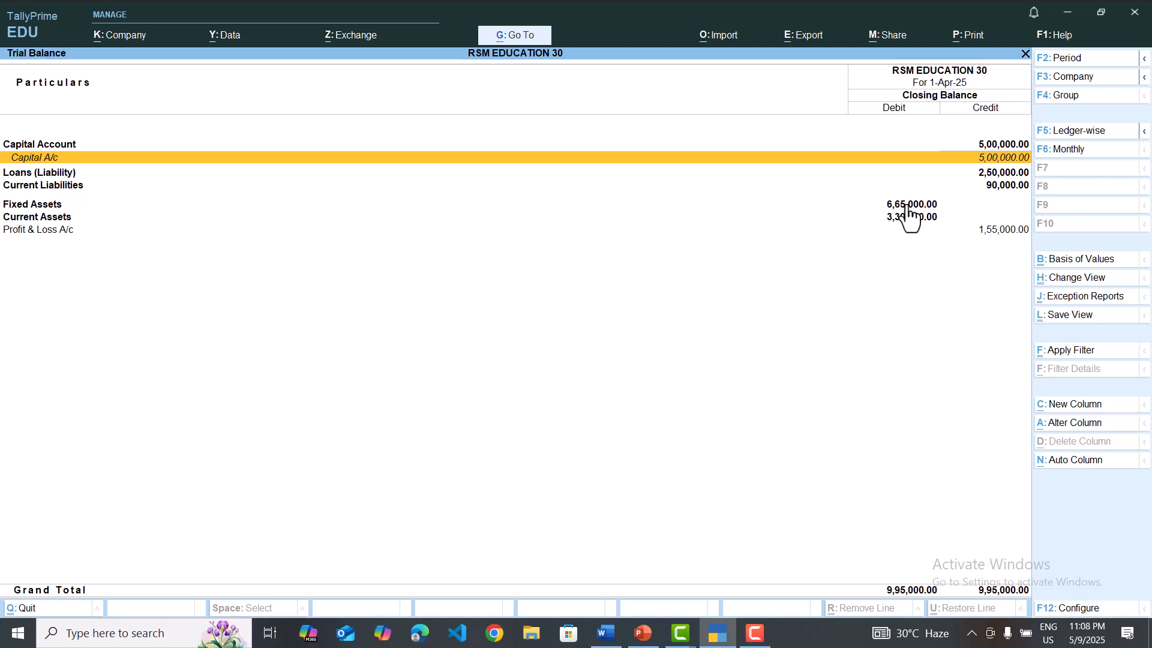
pyautogui.press('Escape')
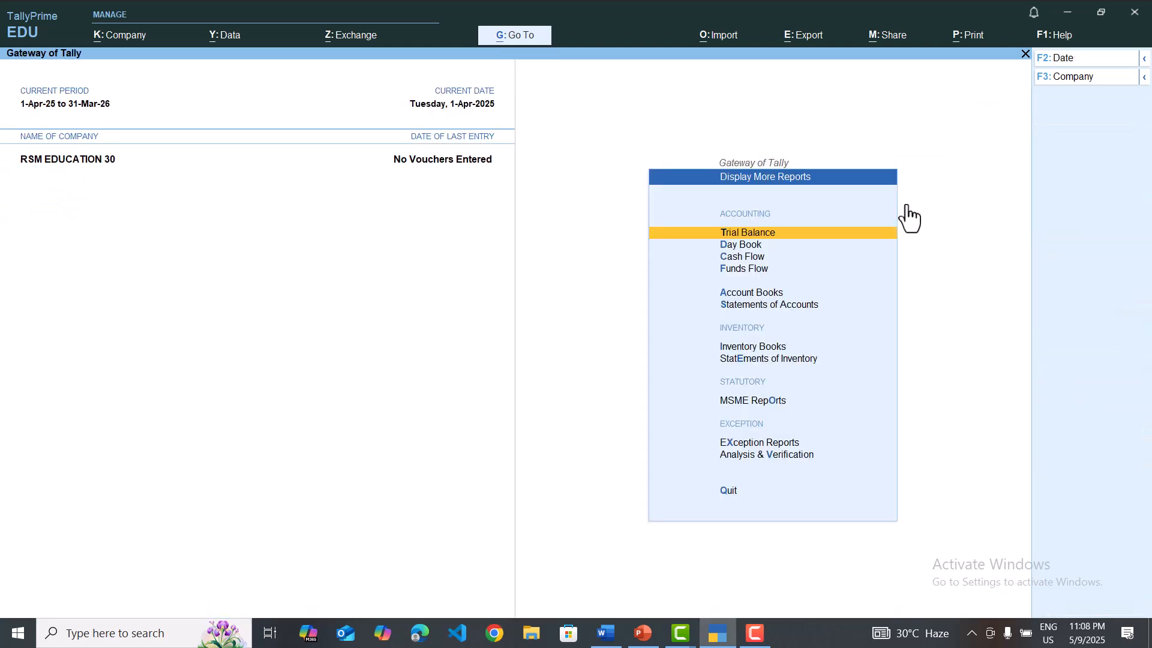